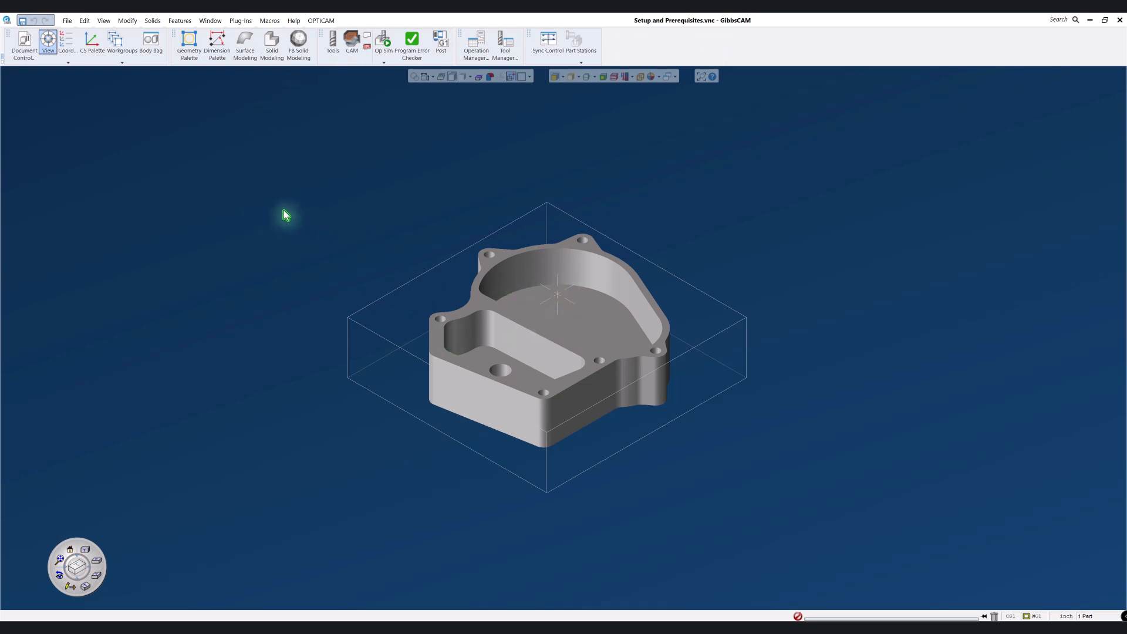
click(321, 21)
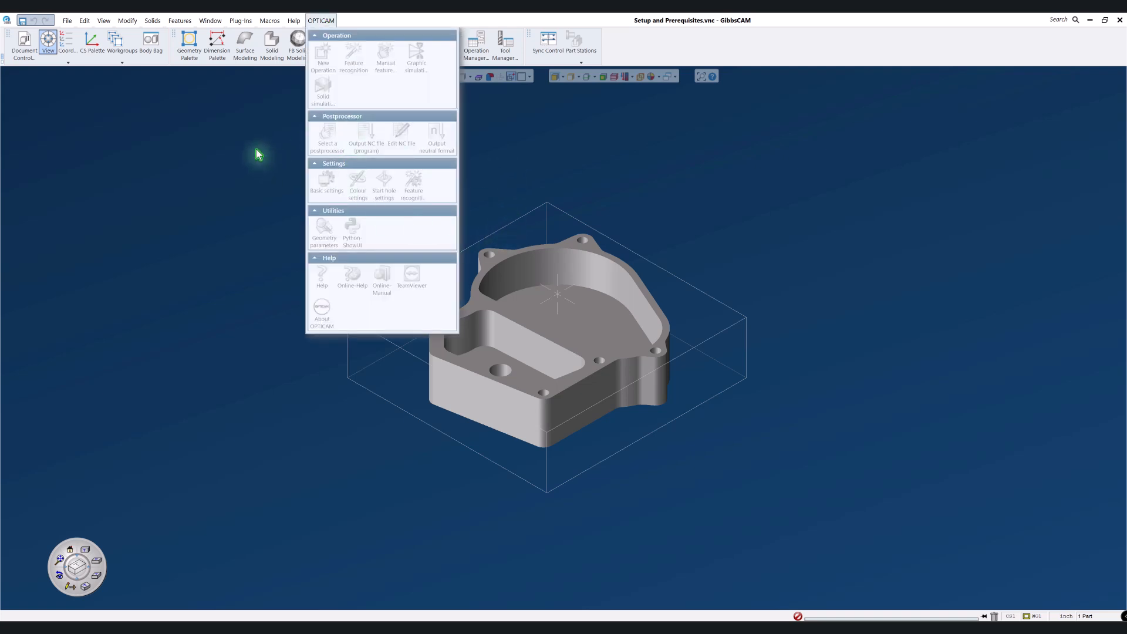
click(259, 154)
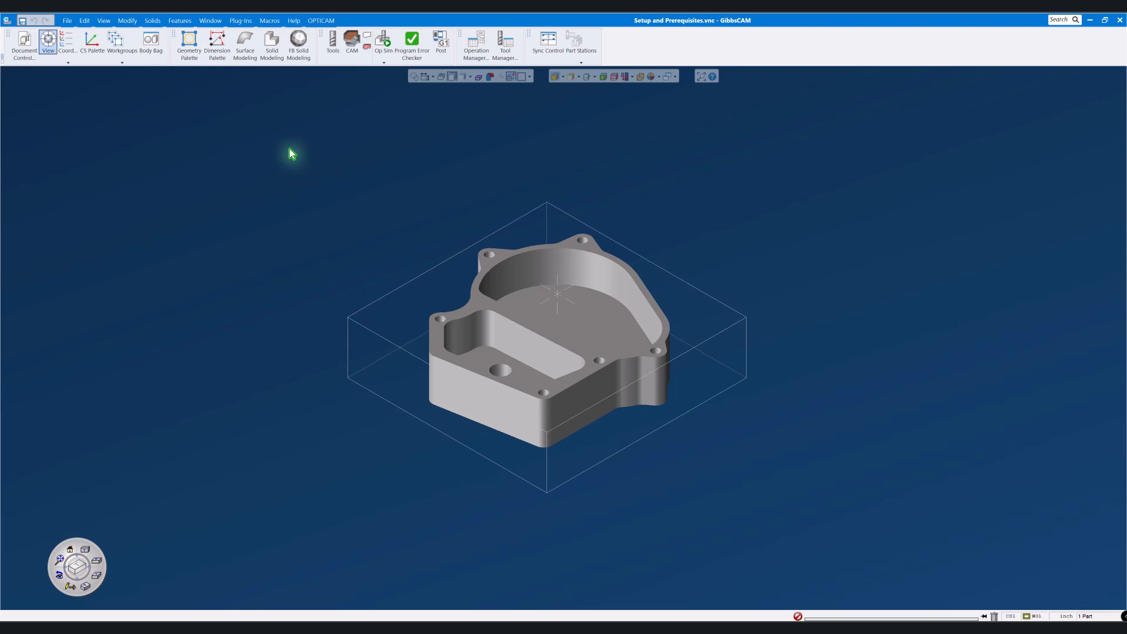
- Browse the help contents for Mill Turn Part Setup and Advanced CS, view the help search page, and close the viewer
click(294, 21)
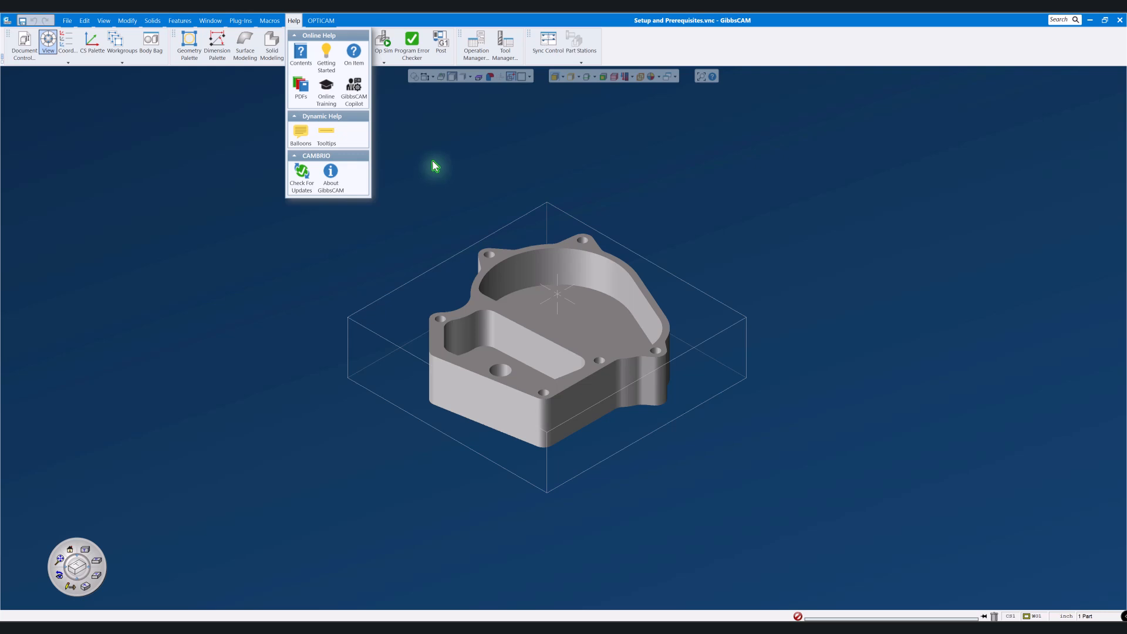
click(300, 54)
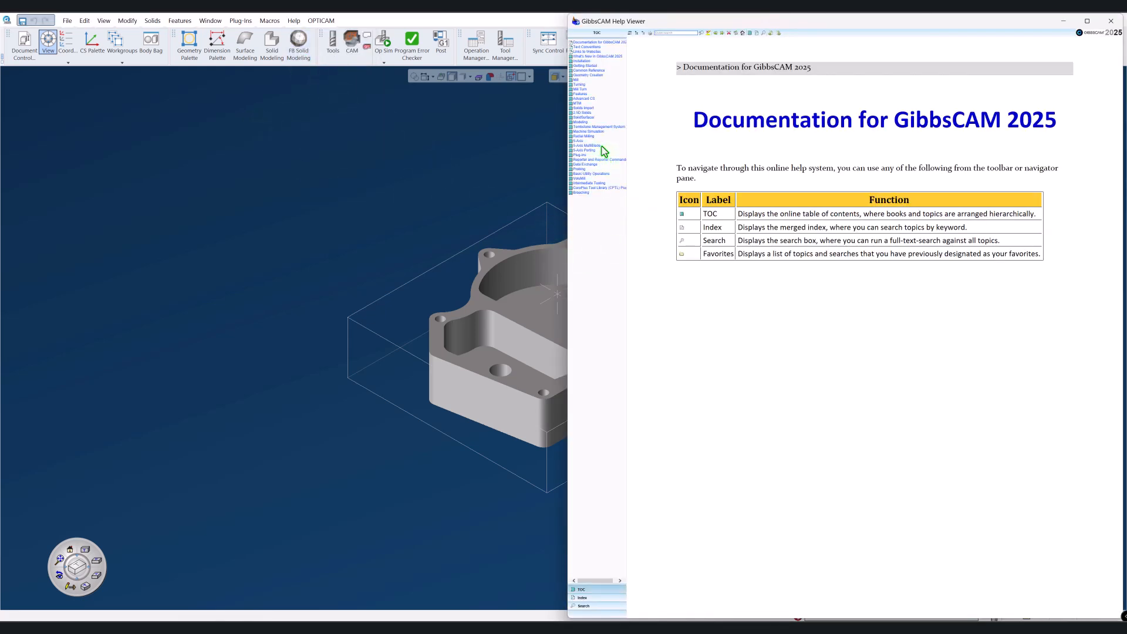
click(580, 90)
click(586, 98)
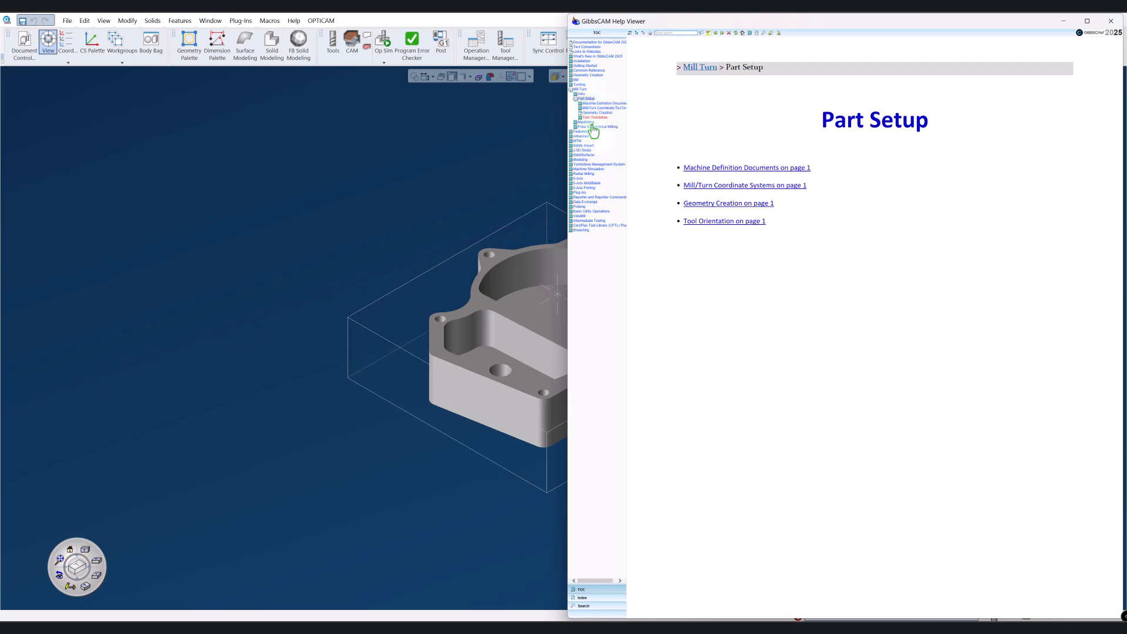
click(584, 136)
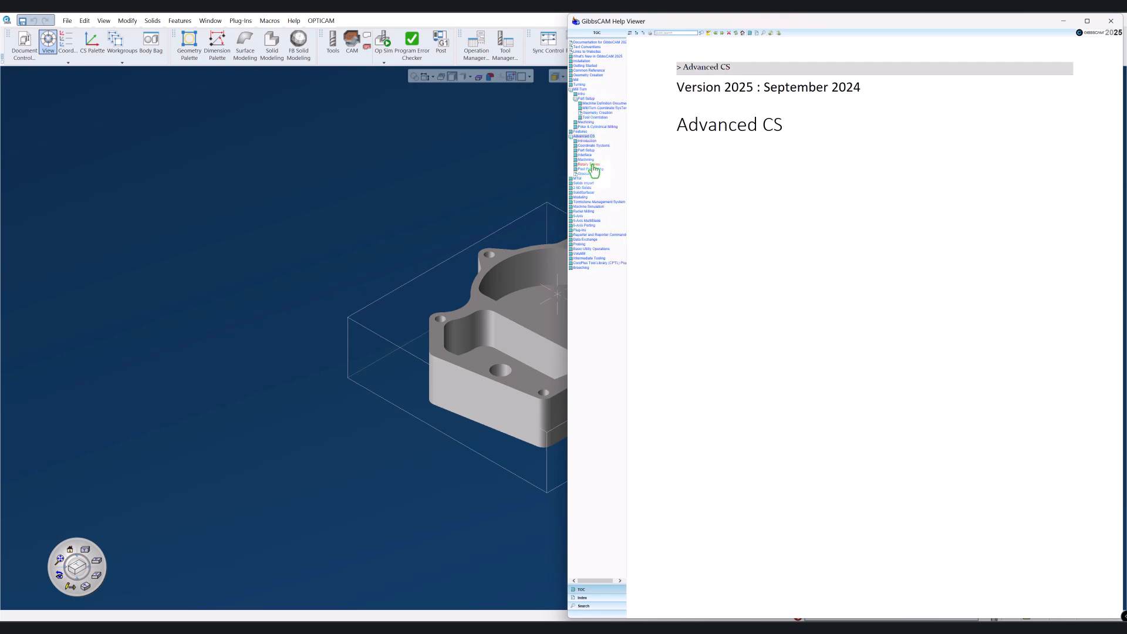
click(595, 609)
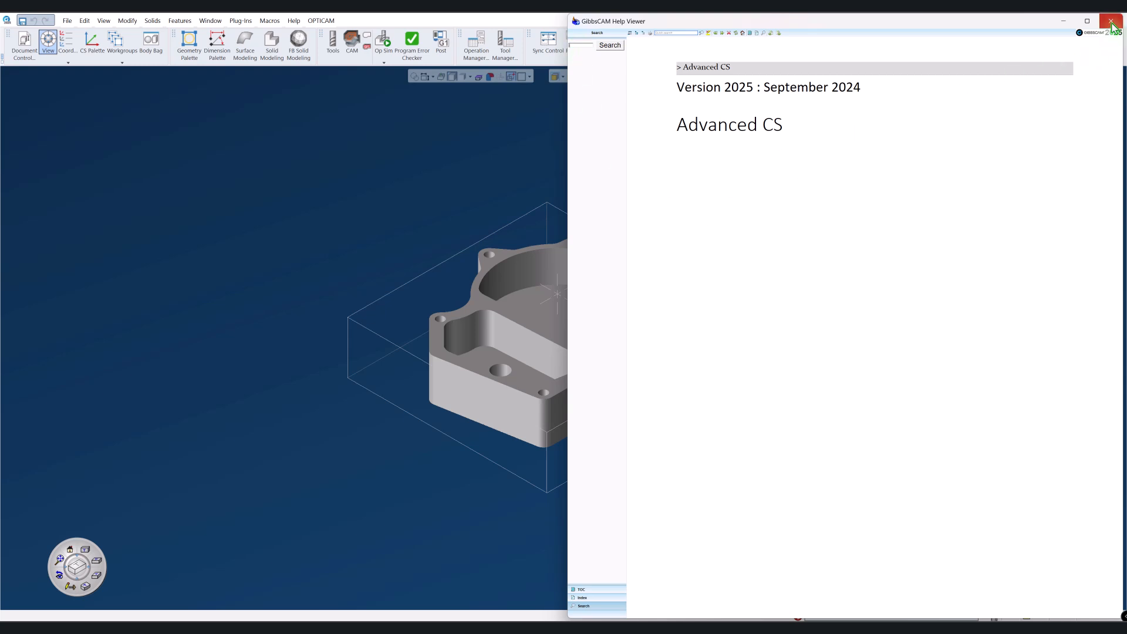
click(1111, 22)
- Look up the on-item help for the visibility controls on the floating toolbar, and close the help viewer
click(294, 21)
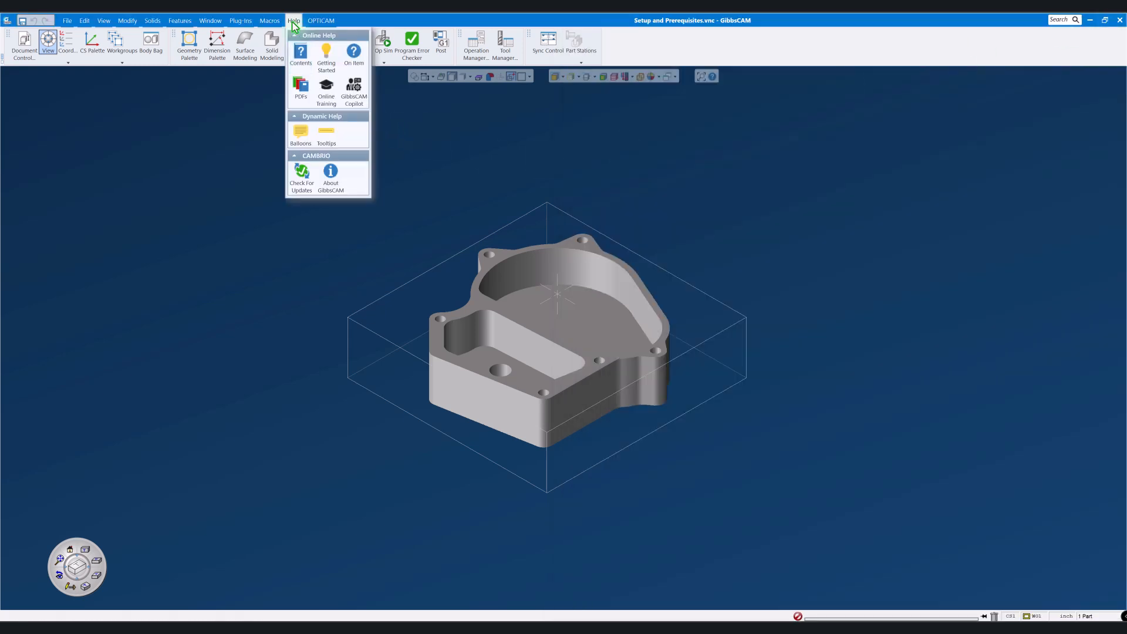
click(354, 57)
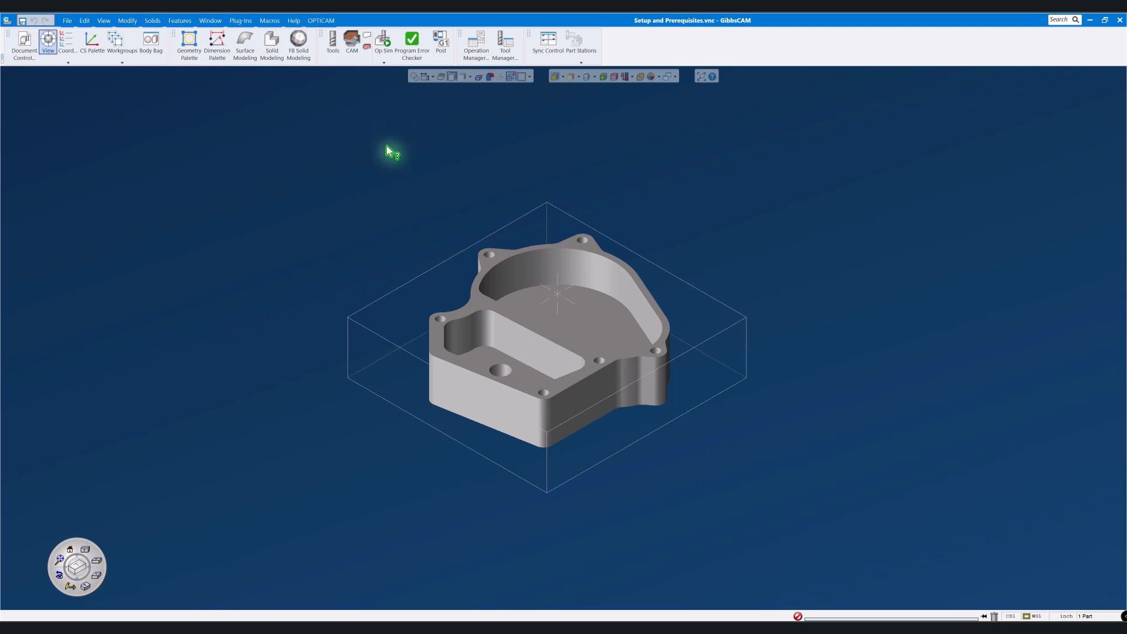
click(415, 78)
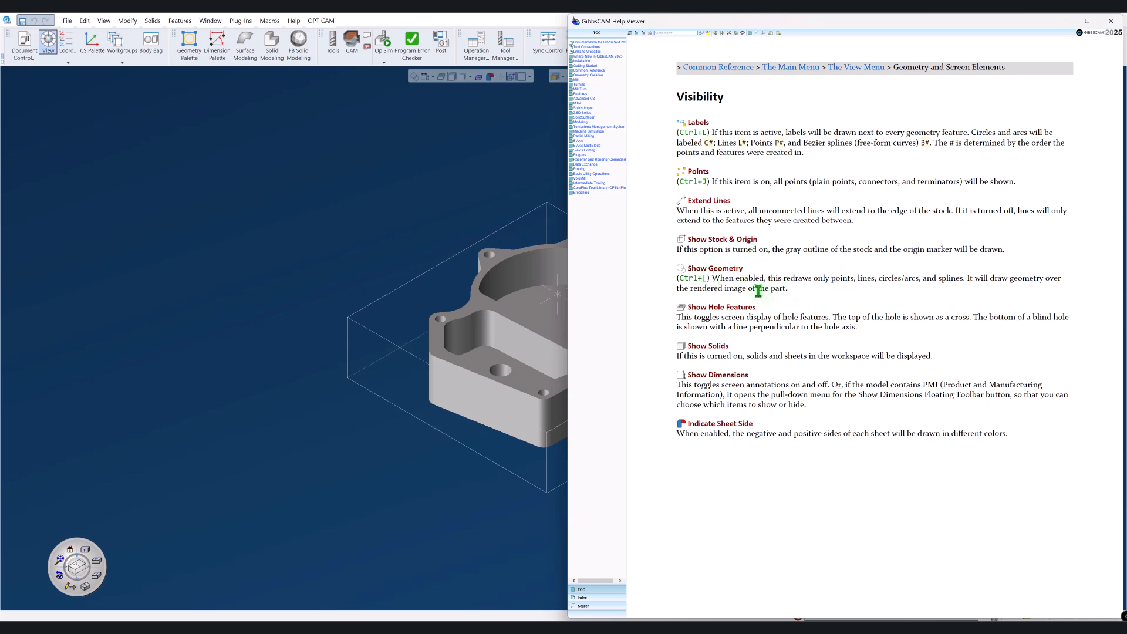
click(1111, 21)
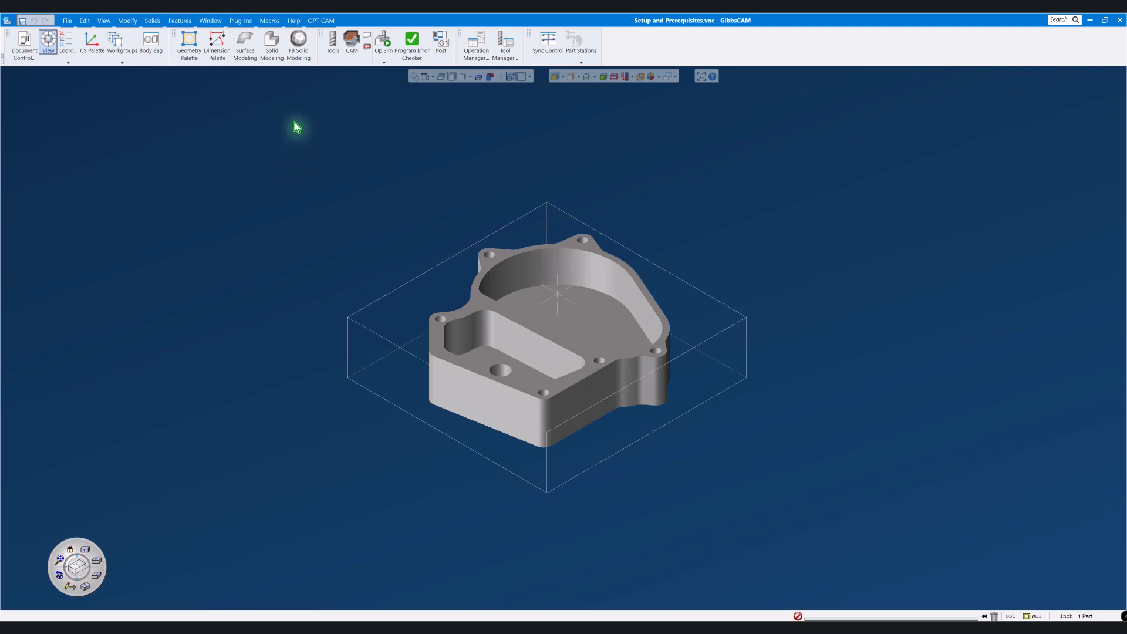
- Ask GibbsCAM Copilot about "start geometry", read its answer, and close the chat
click(293, 21)
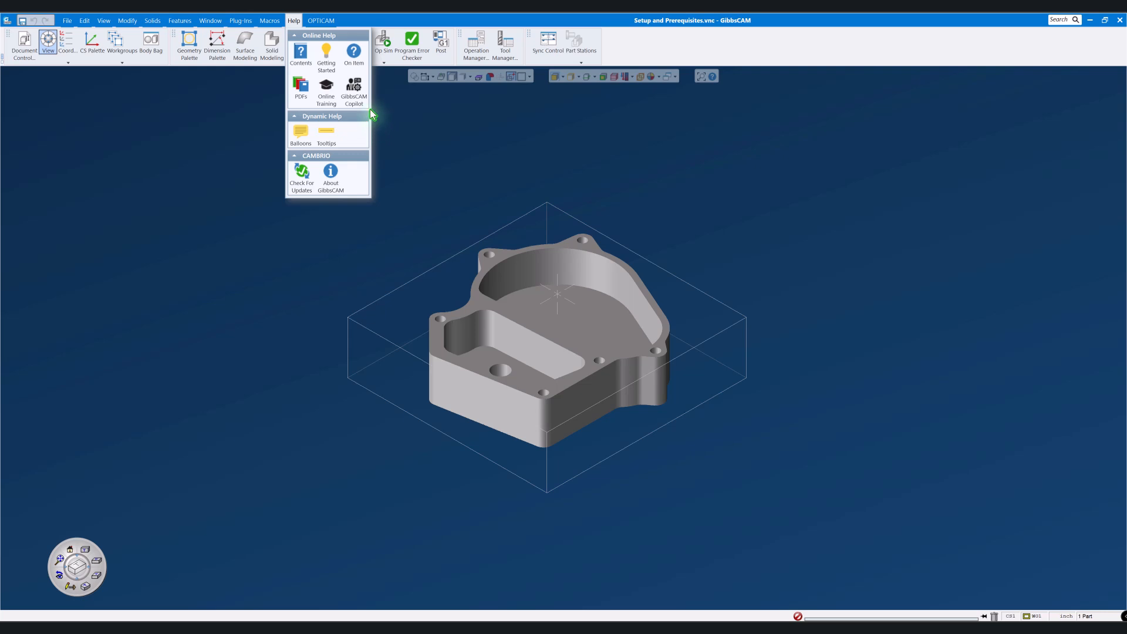
click(354, 90)
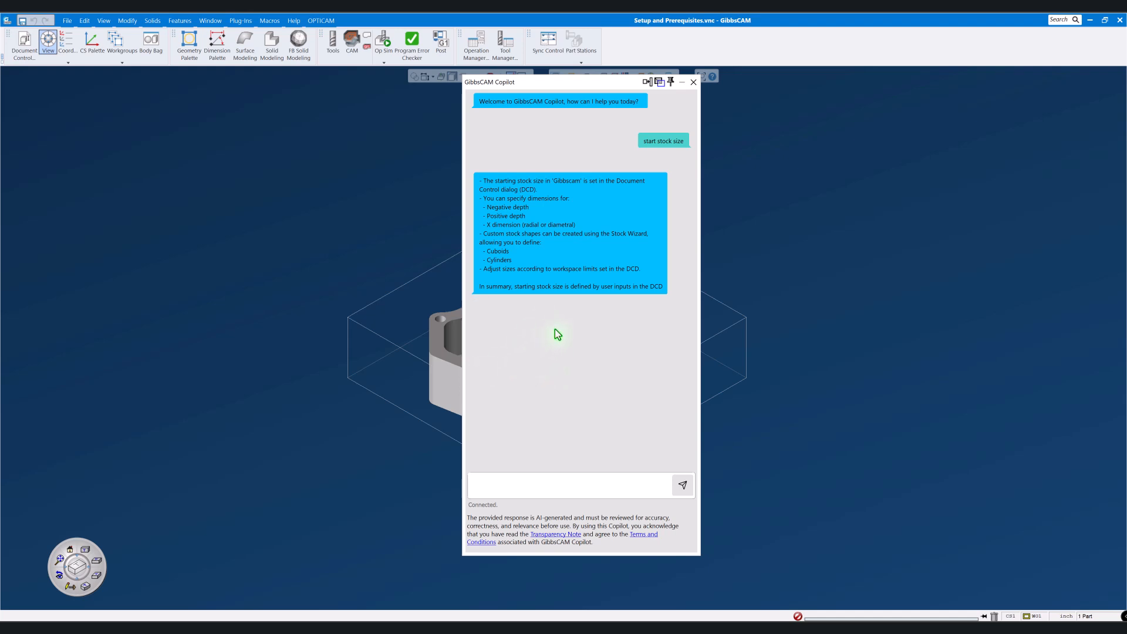
click(477, 481)
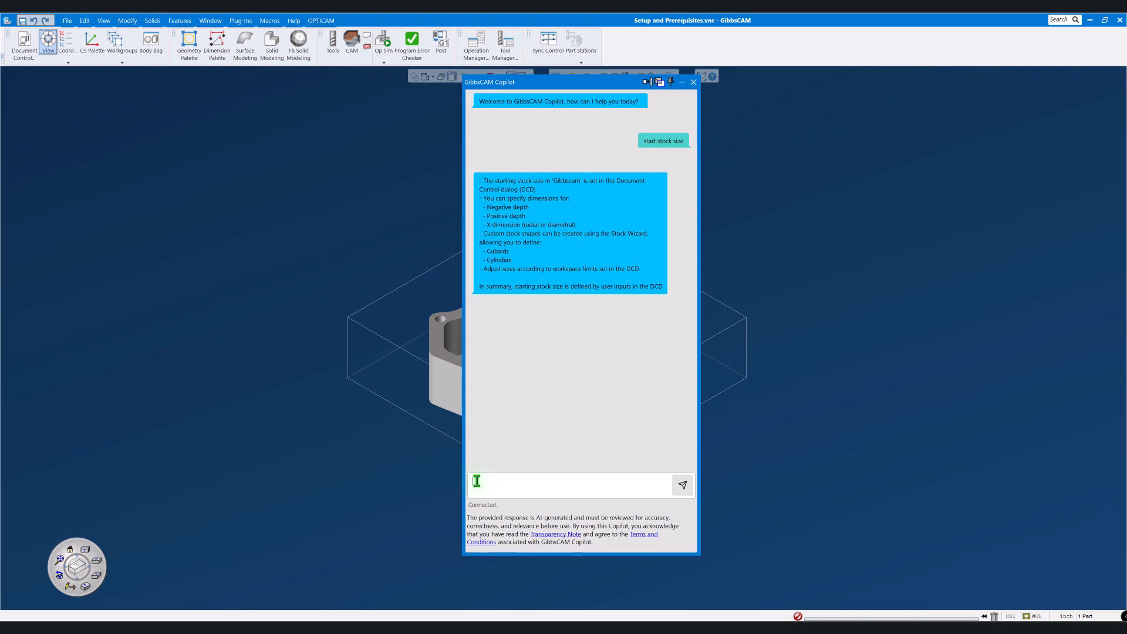
text(start geometry)
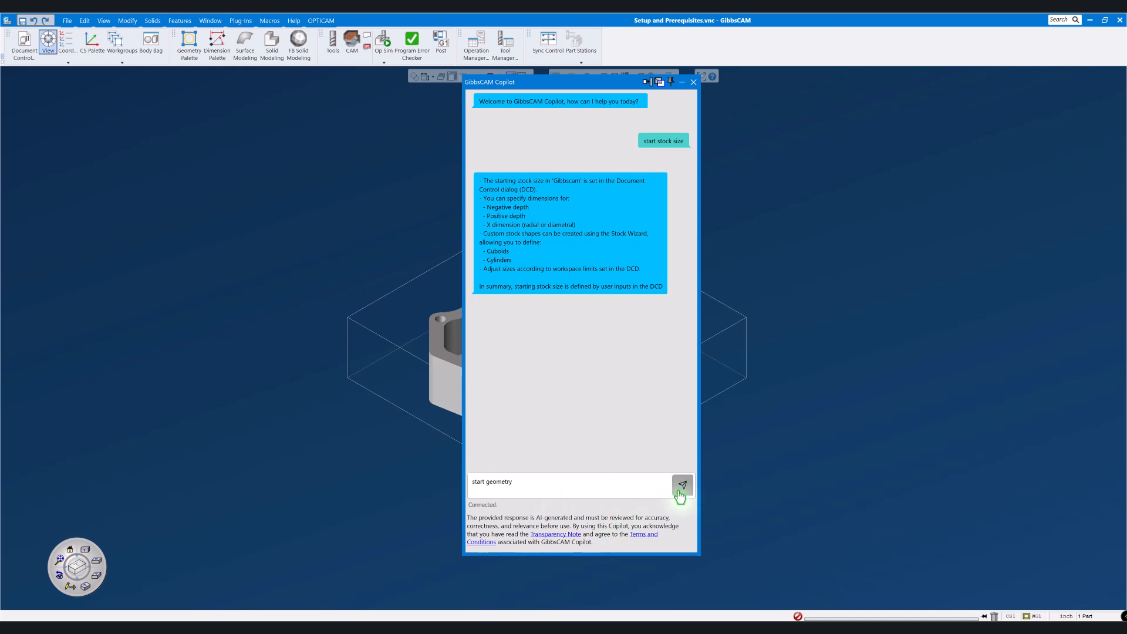
click(682, 485)
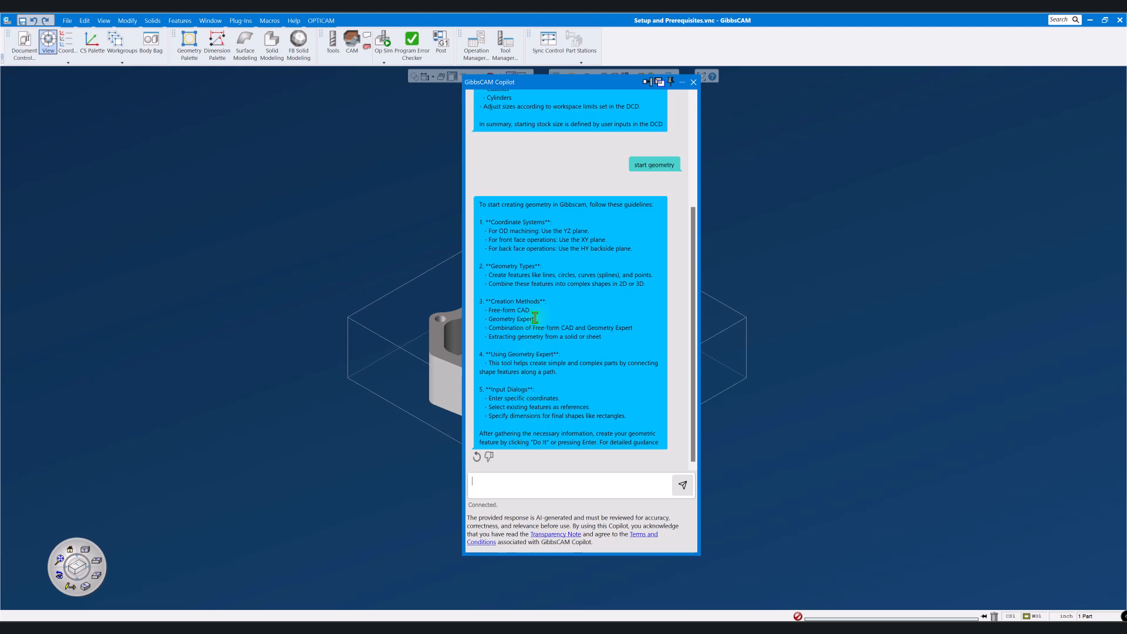
click(694, 82)
- Review the part's machine, material, and stock settings in Document Control, and close the dialog
click(294, 20)
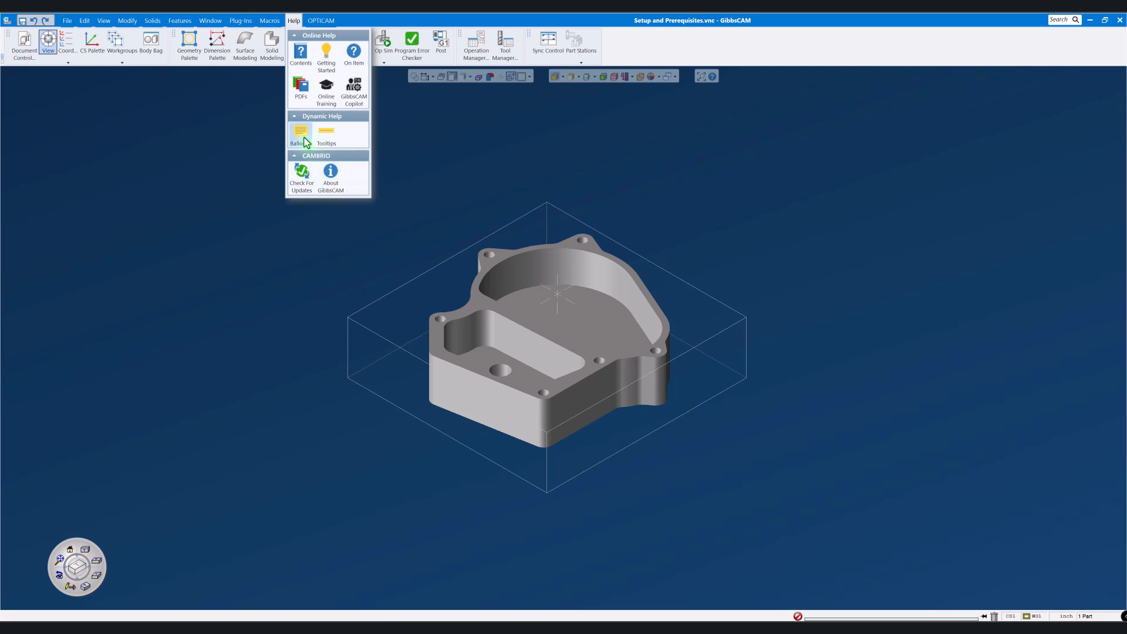
click(444, 134)
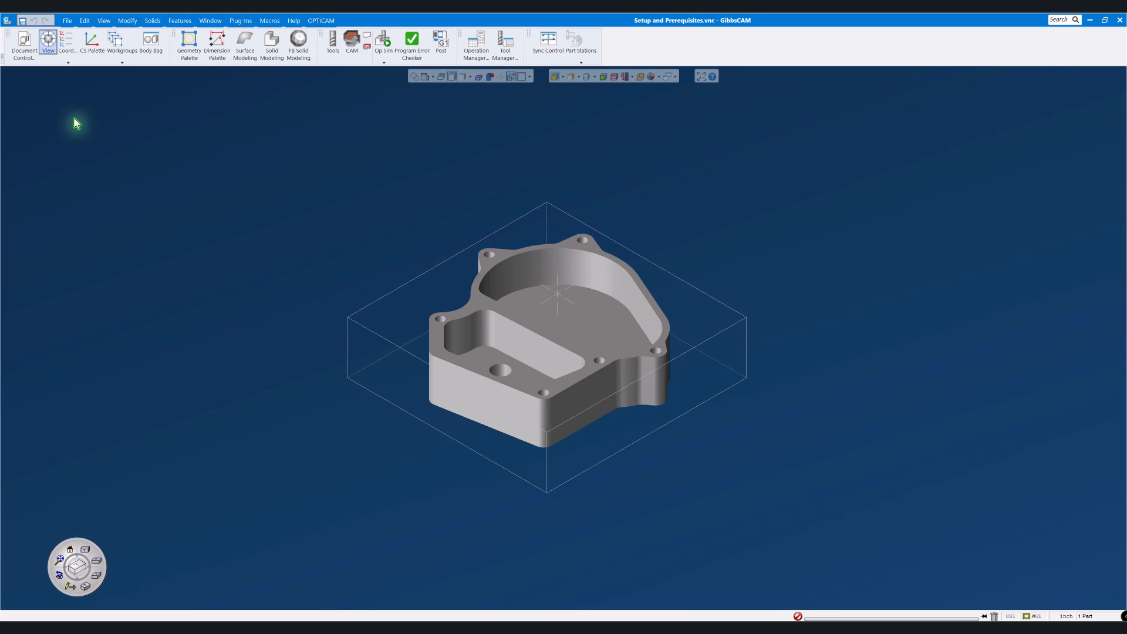
click(26, 53)
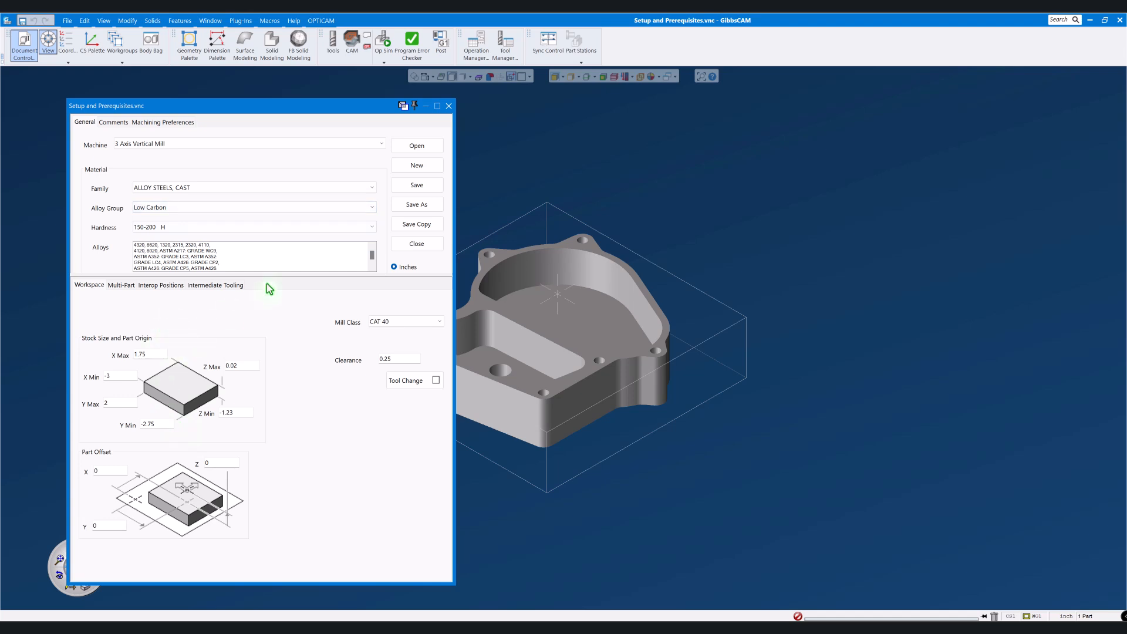
click(448, 106)
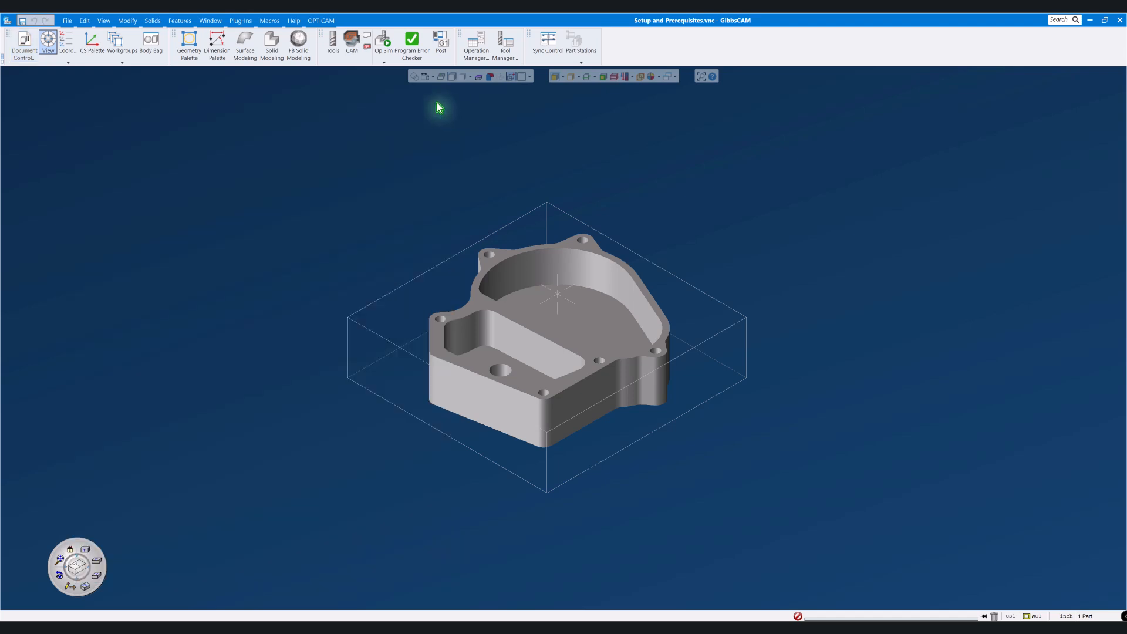
click(384, 62)
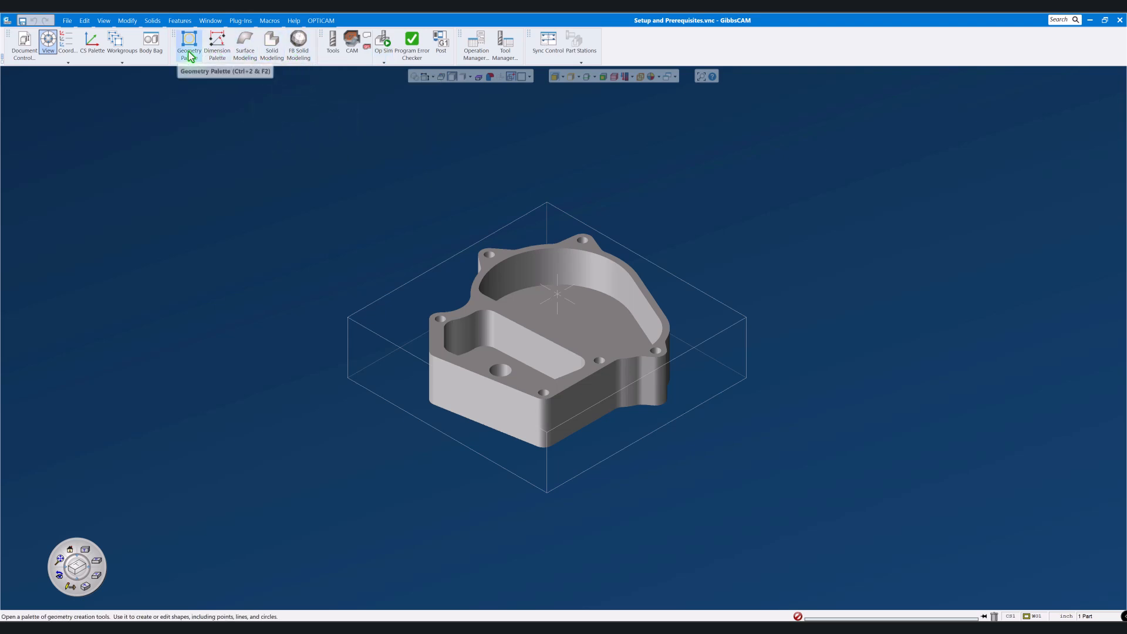
- Set the tooltip tick delay to 2 and close the tooltip settings
click(295, 22)
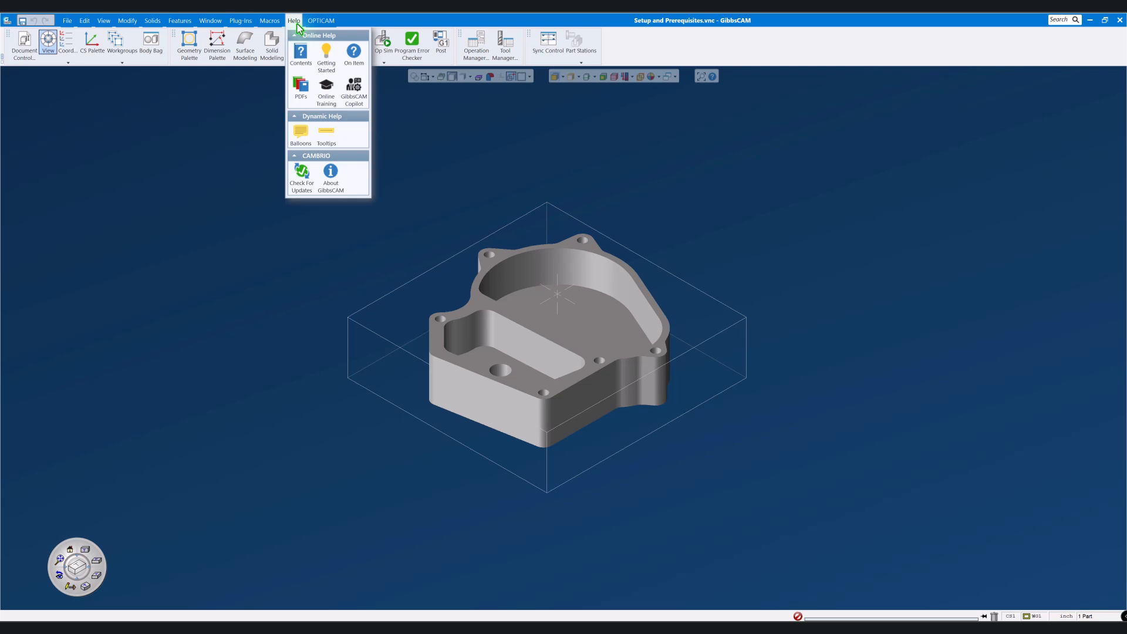
click(327, 139)
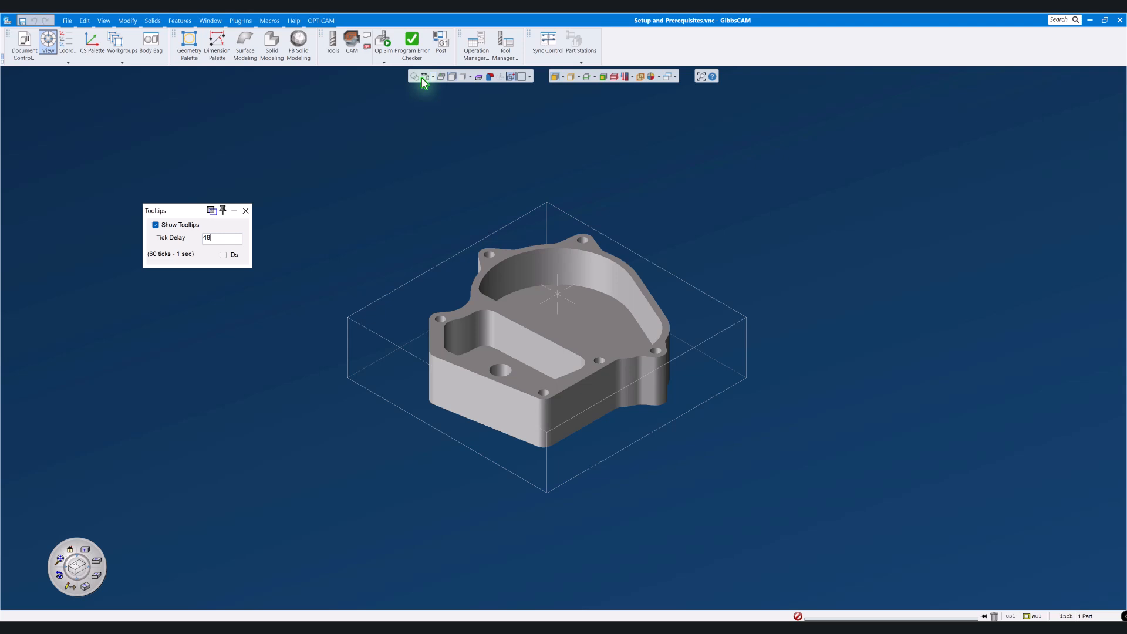
double_click(222, 238)
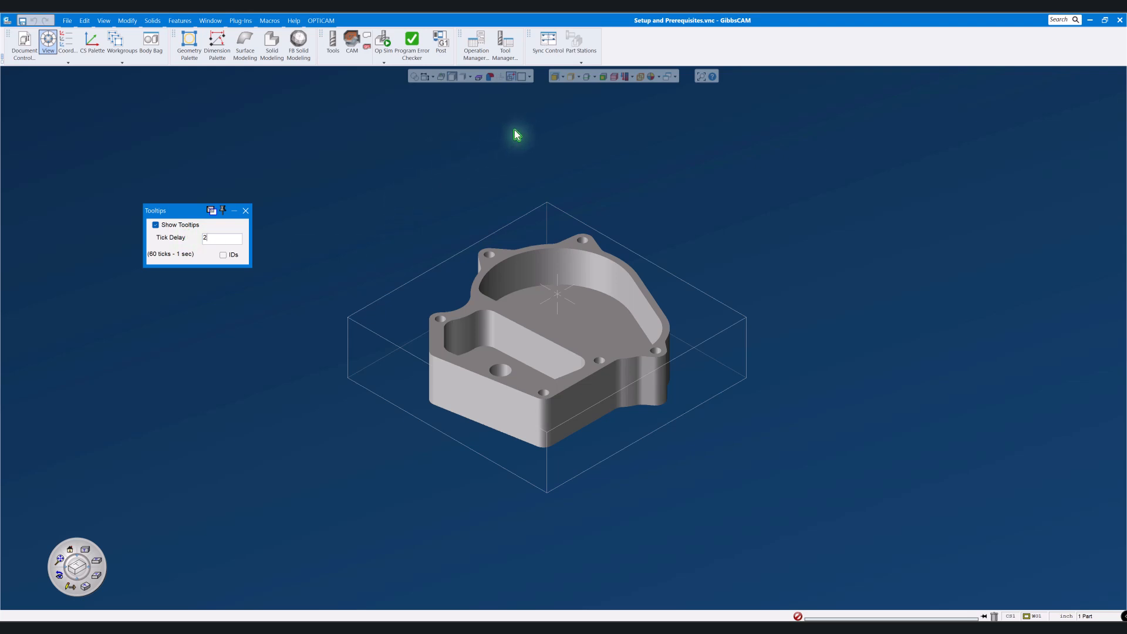
click(448, 157)
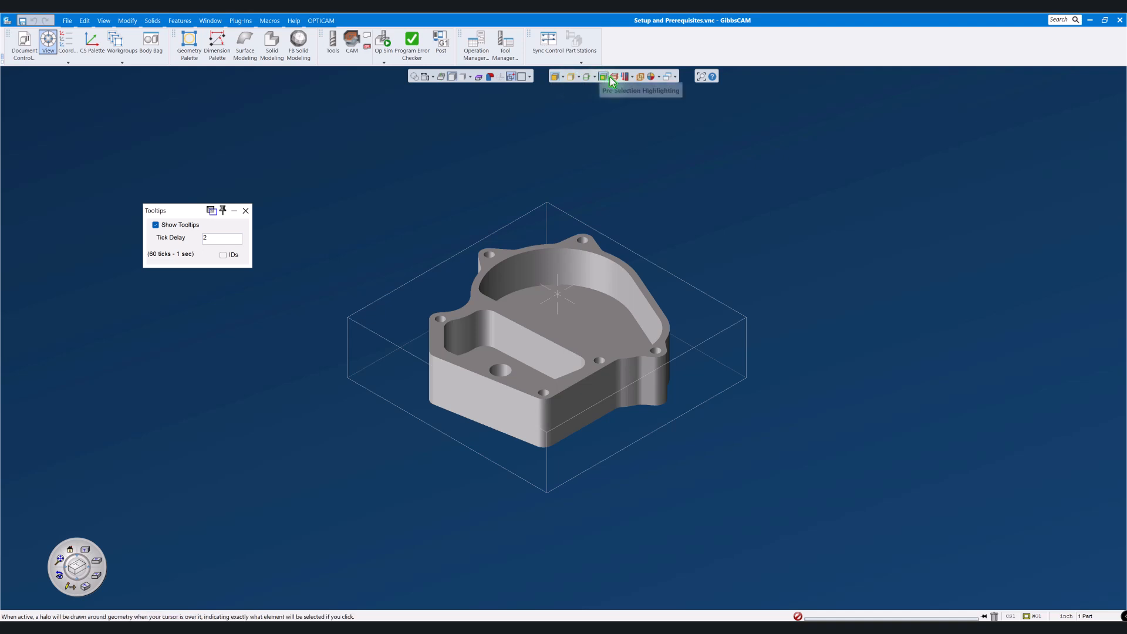
click(246, 210)
- Check for GibbsCAM updates and dismiss the result
click(293, 21)
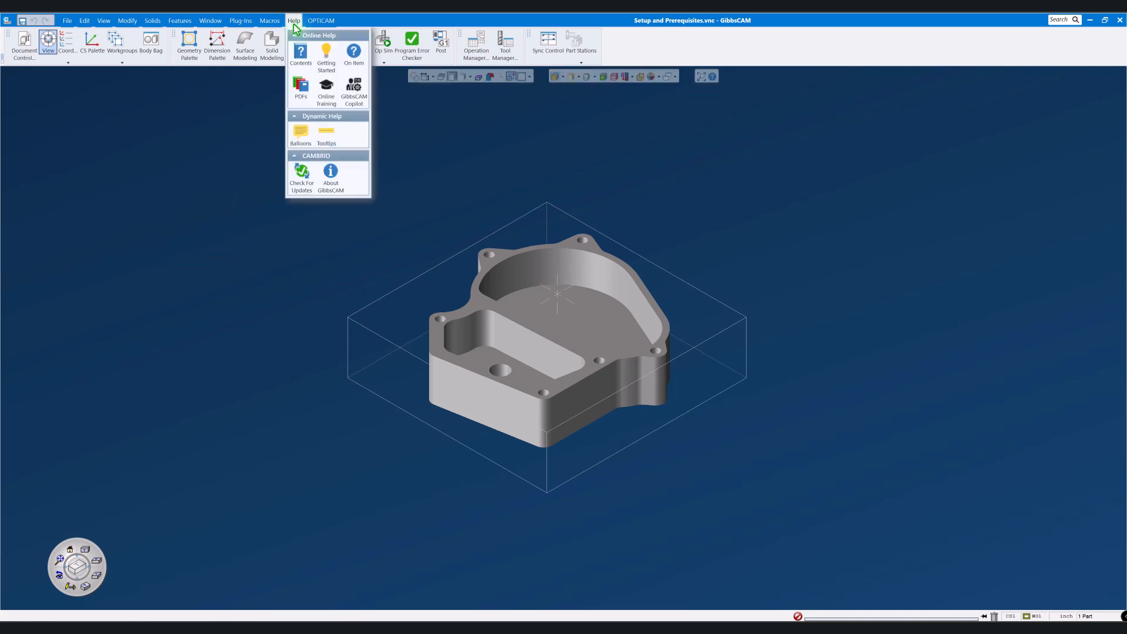
click(302, 179)
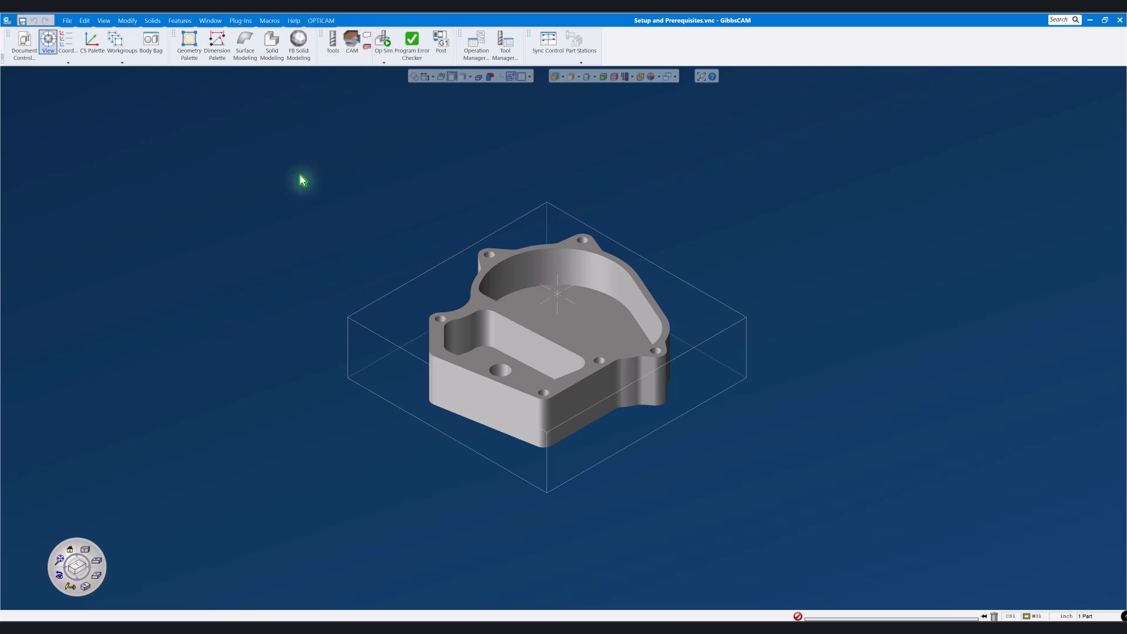
click(591, 357)
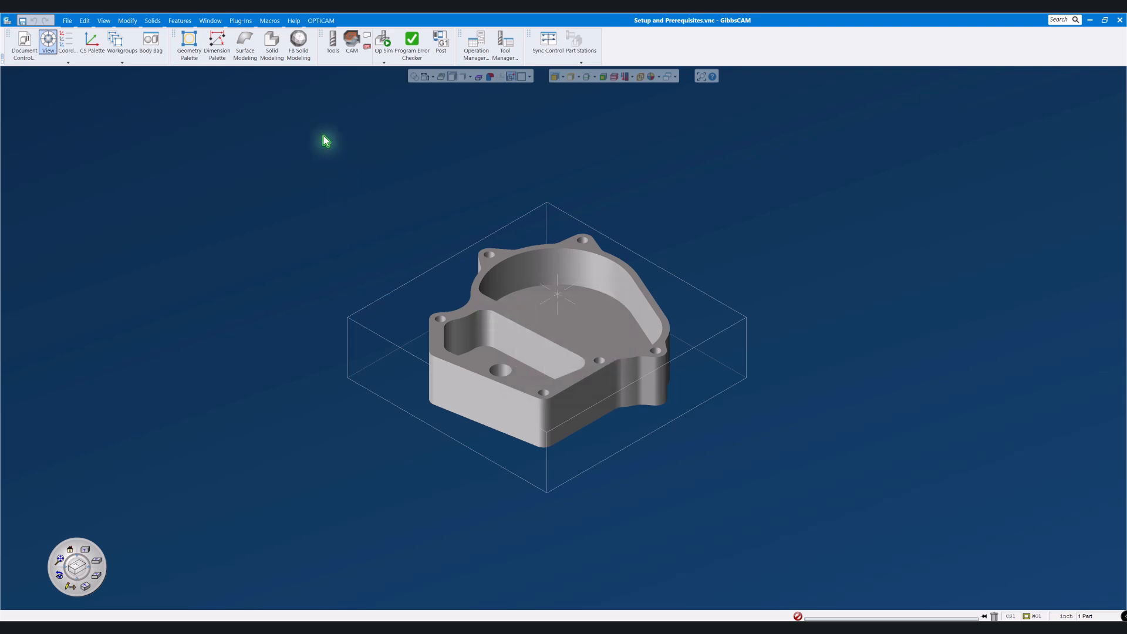
click(293, 20)
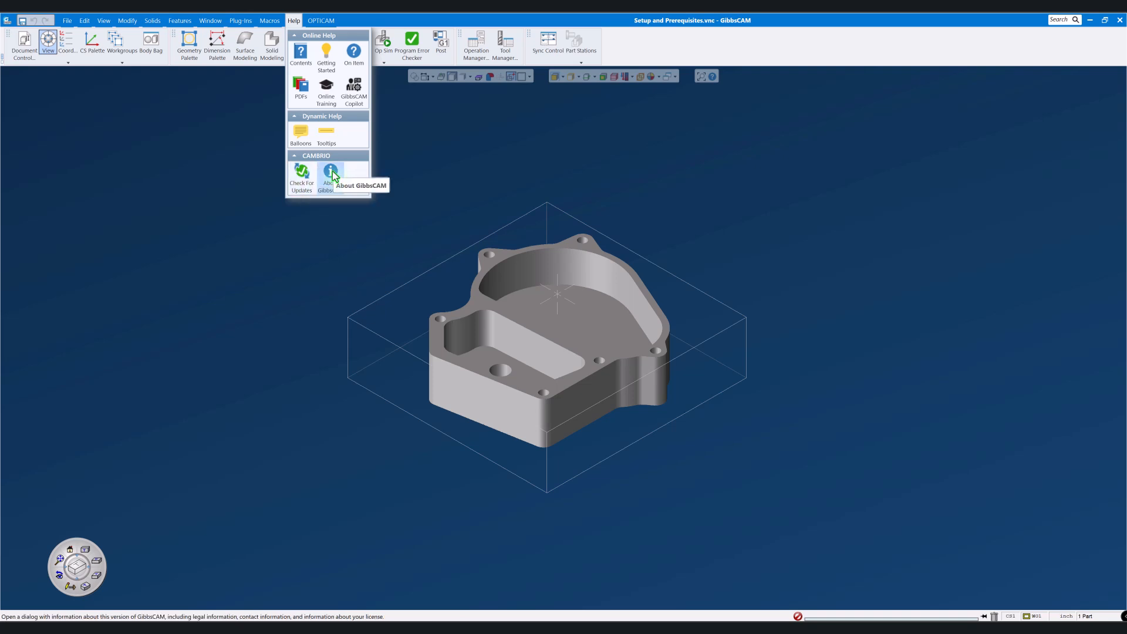
click(412, 140)
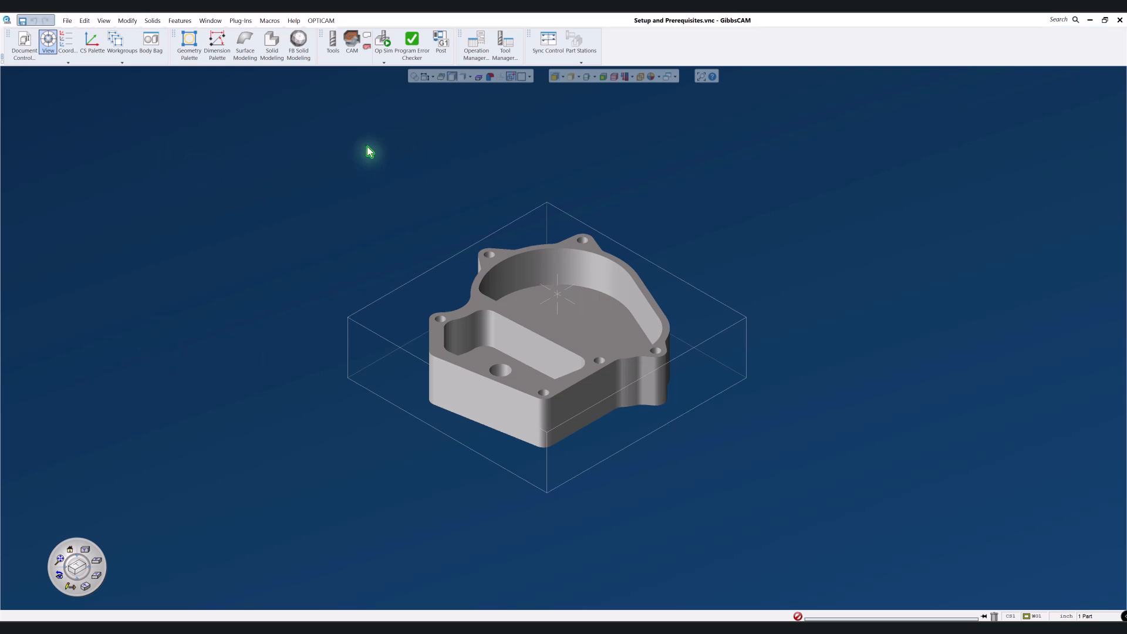
click(269, 21)
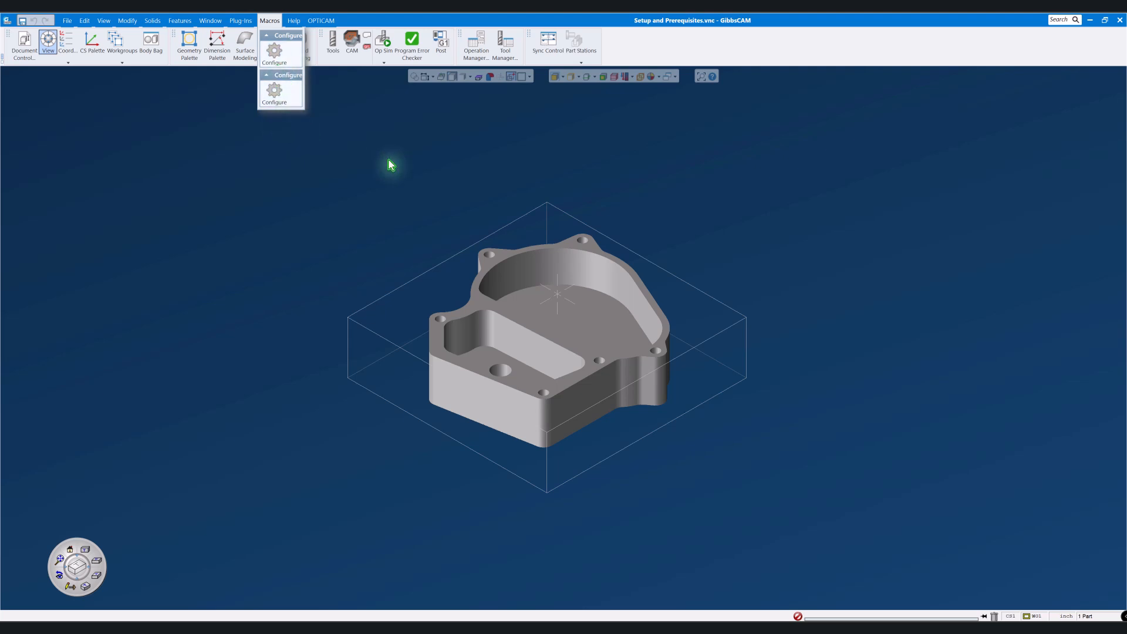
click(428, 154)
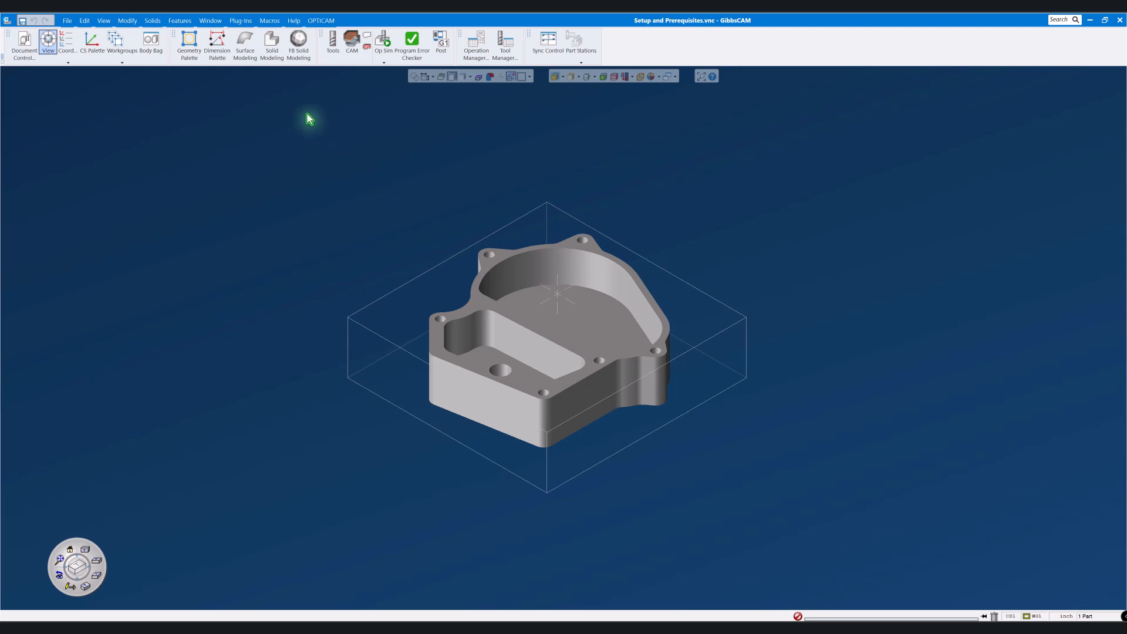
click(271, 21)
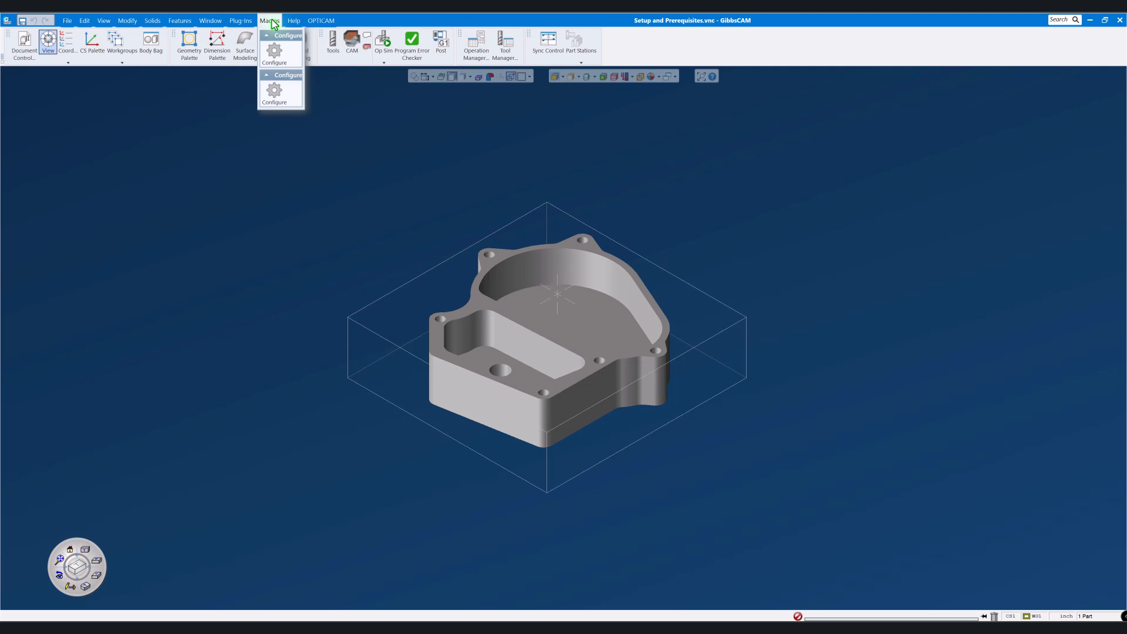
click(457, 180)
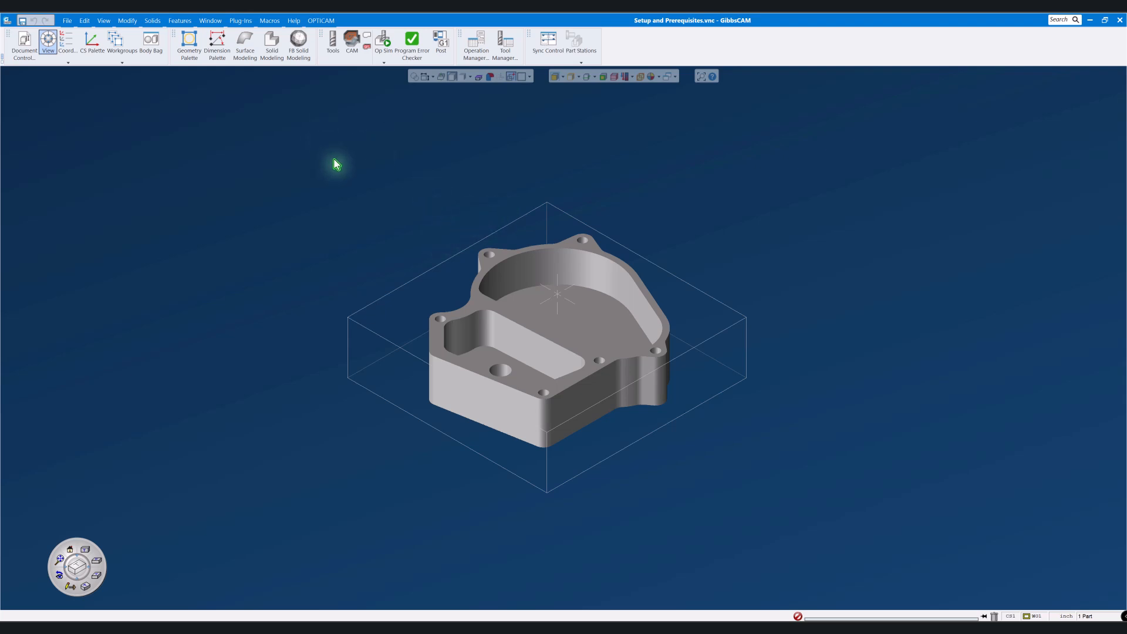
- Browse the available plug-ins, open the Plug-In Manager, and move its window away from the workspace corner
click(247, 23)
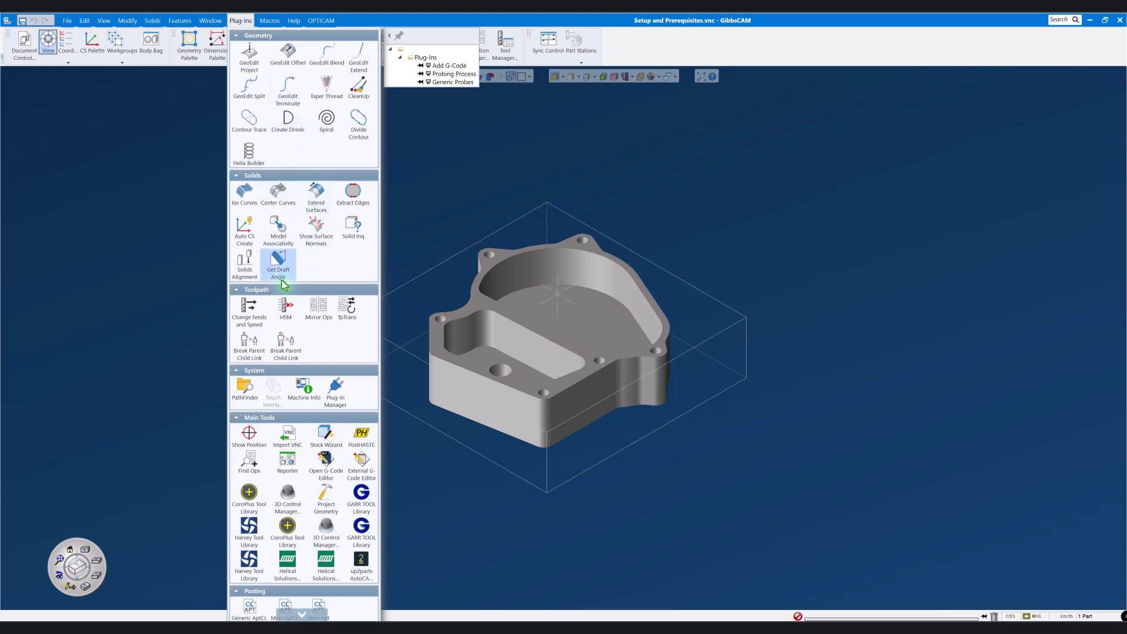
scroll(301, 337, down, 1)
scroll(306, 344, down, 1)
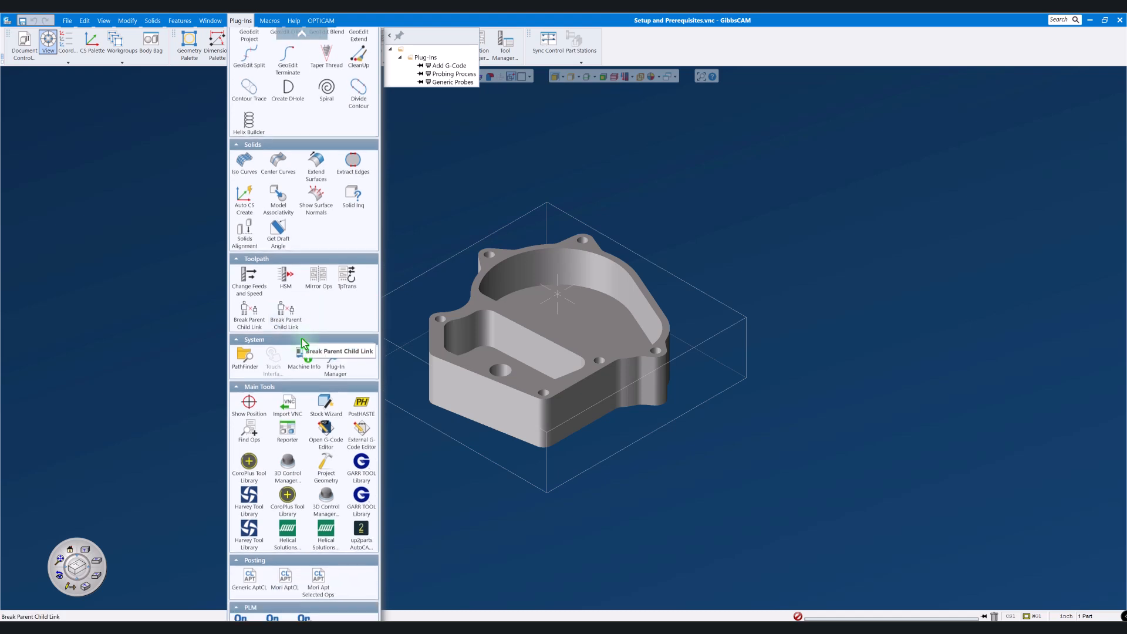
scroll(345, 317, down, 1)
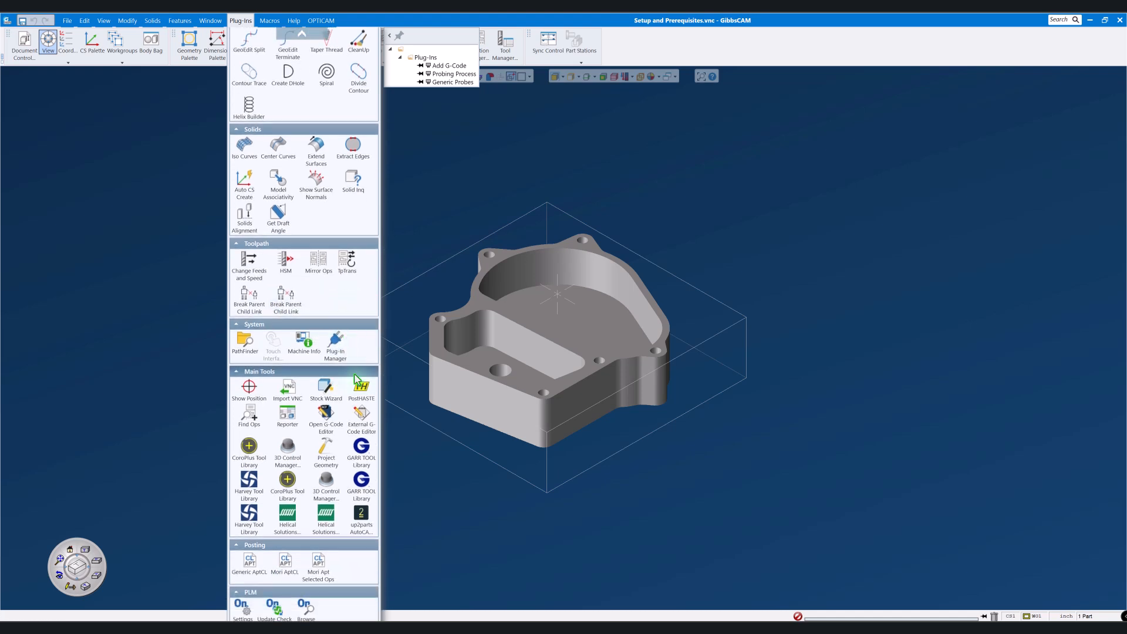
click(337, 349)
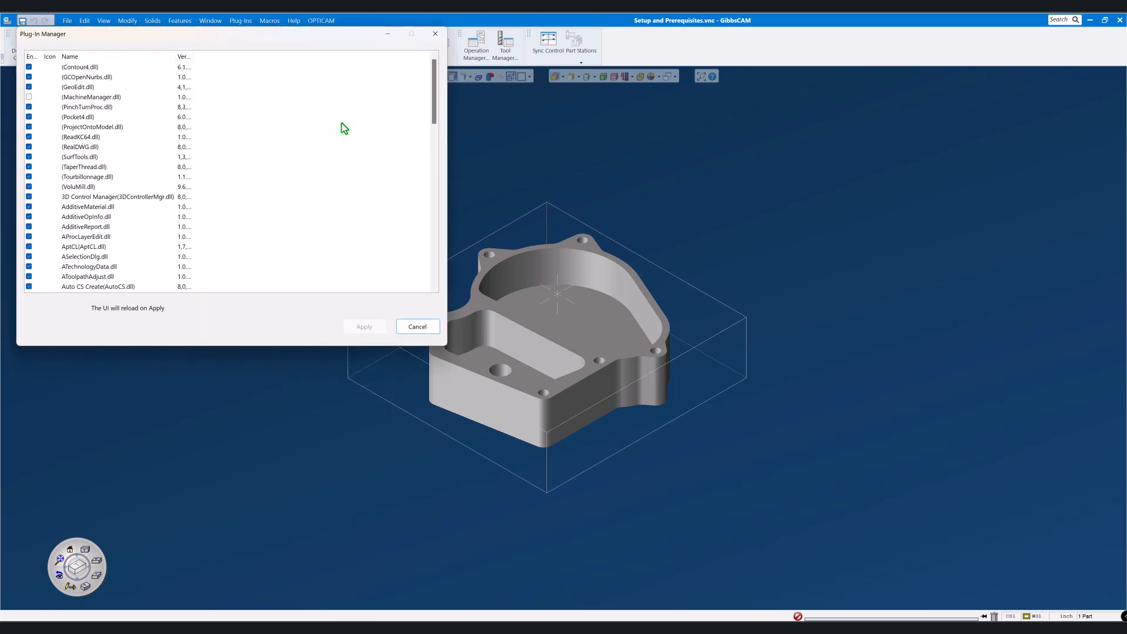
drag(188, 40, 368, 95)
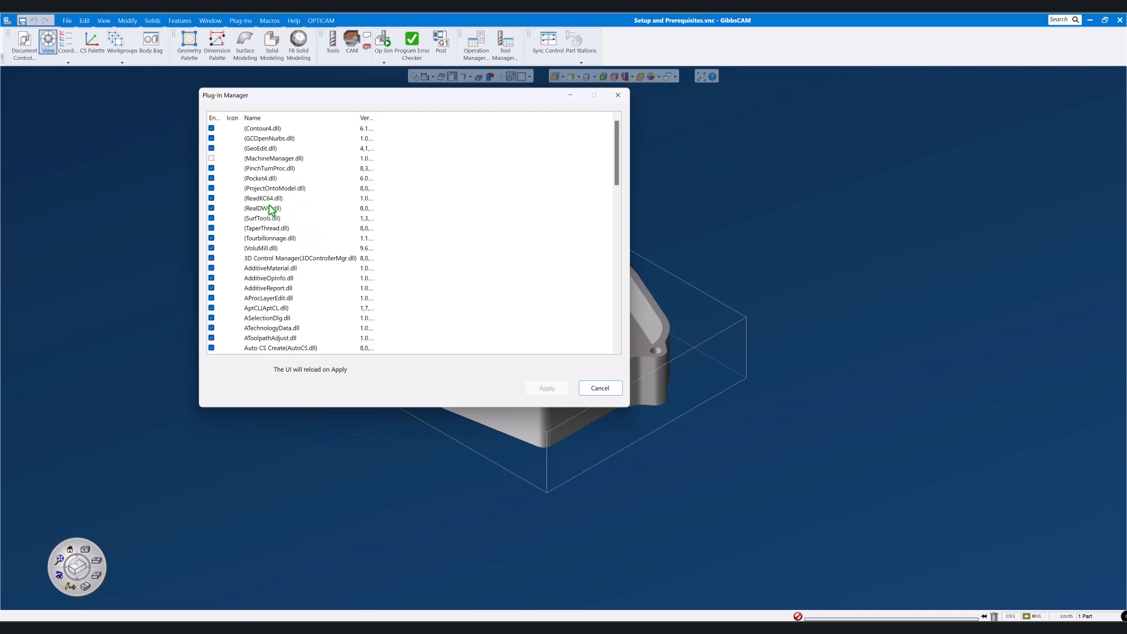
- Examine the full list of plug-ins and their enabled states in the Plug-In Manager, and close it without changes
scroll(274, 224, down, 6)
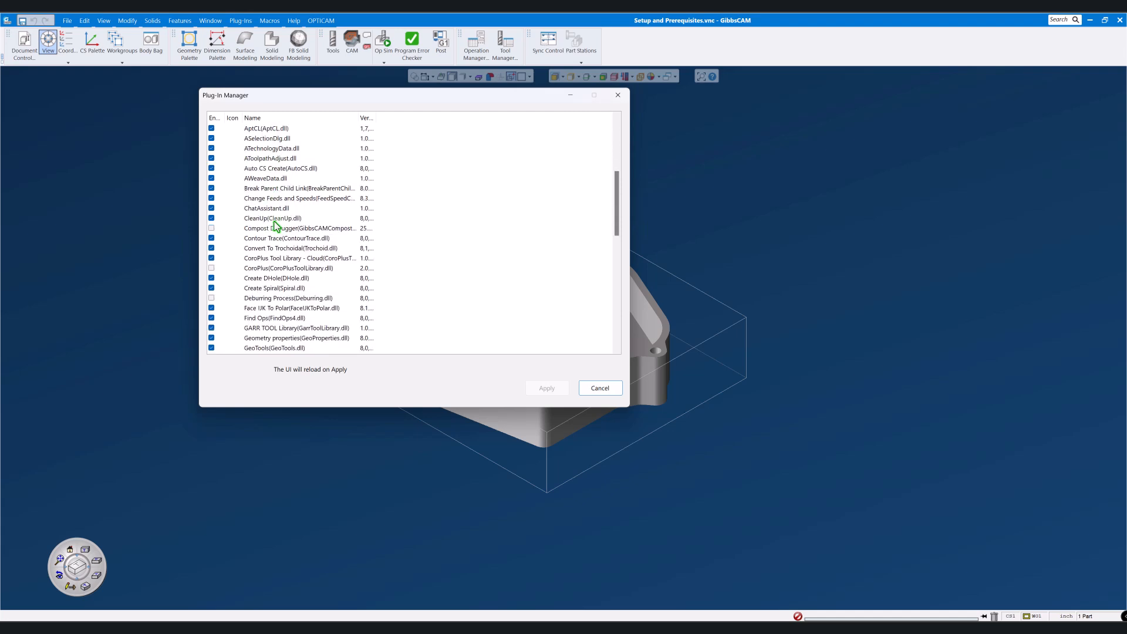
scroll(275, 226, down, 2)
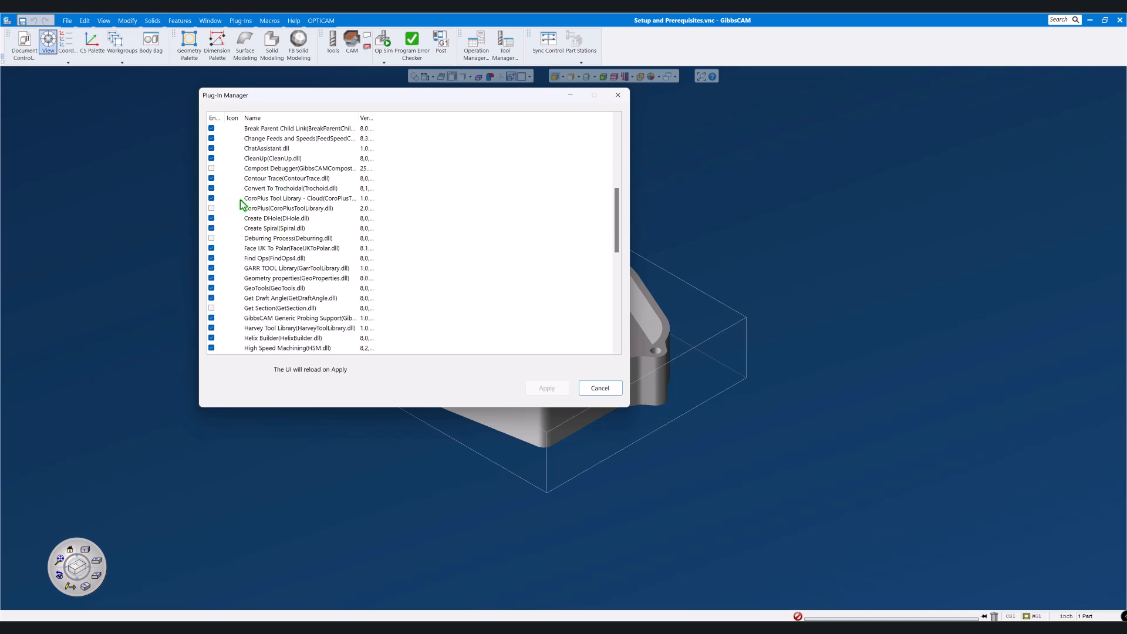
scroll(241, 207, down, 1)
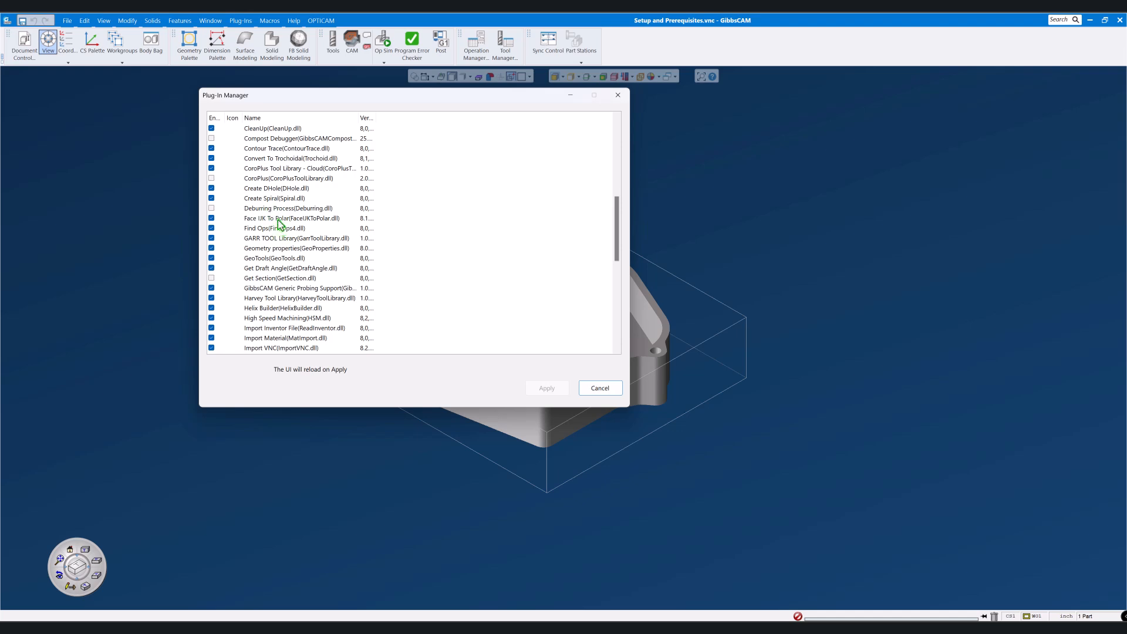
scroll(266, 211, down, 2)
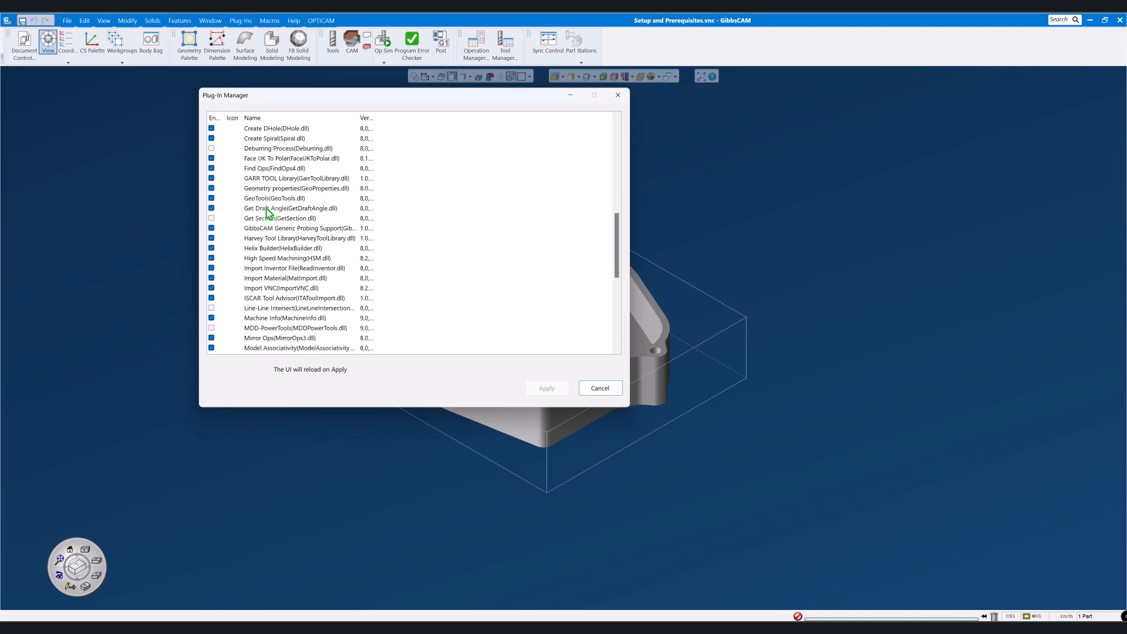
scroll(266, 212, down, 1)
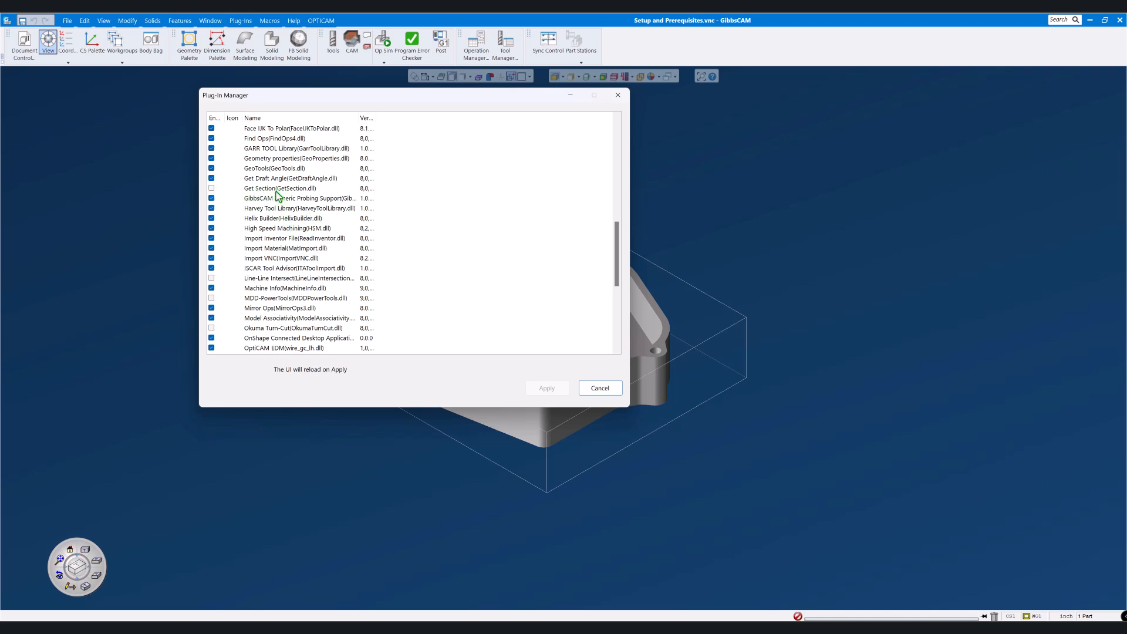
scroll(289, 206, down, 4)
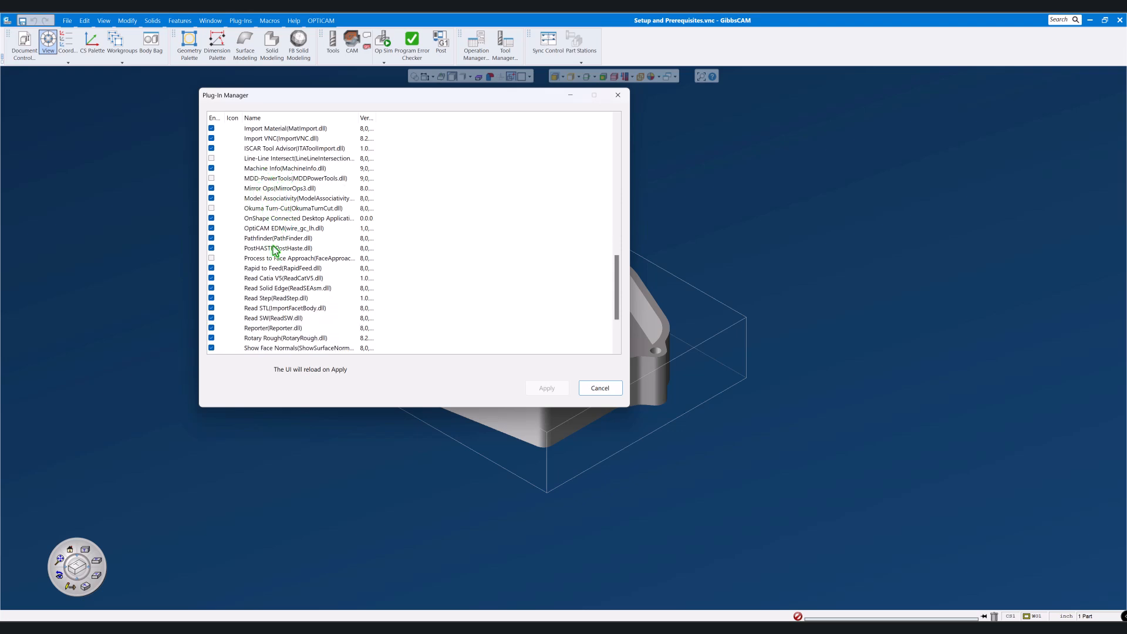
scroll(279, 241, down, 2)
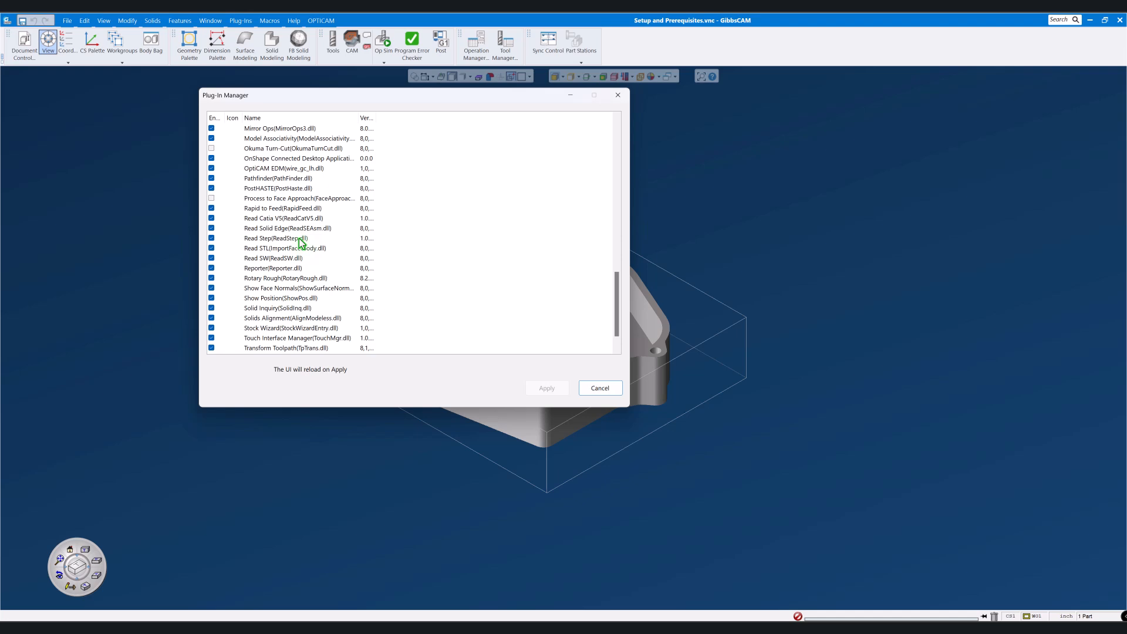
scroll(300, 240, down, 1)
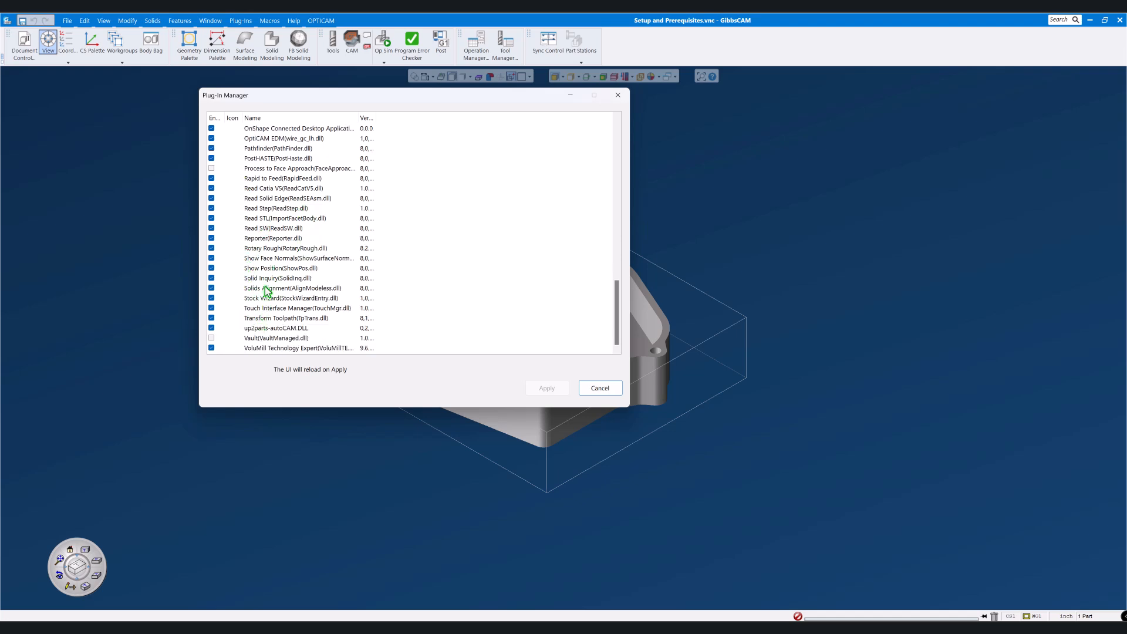
scroll(267, 291, up, 18)
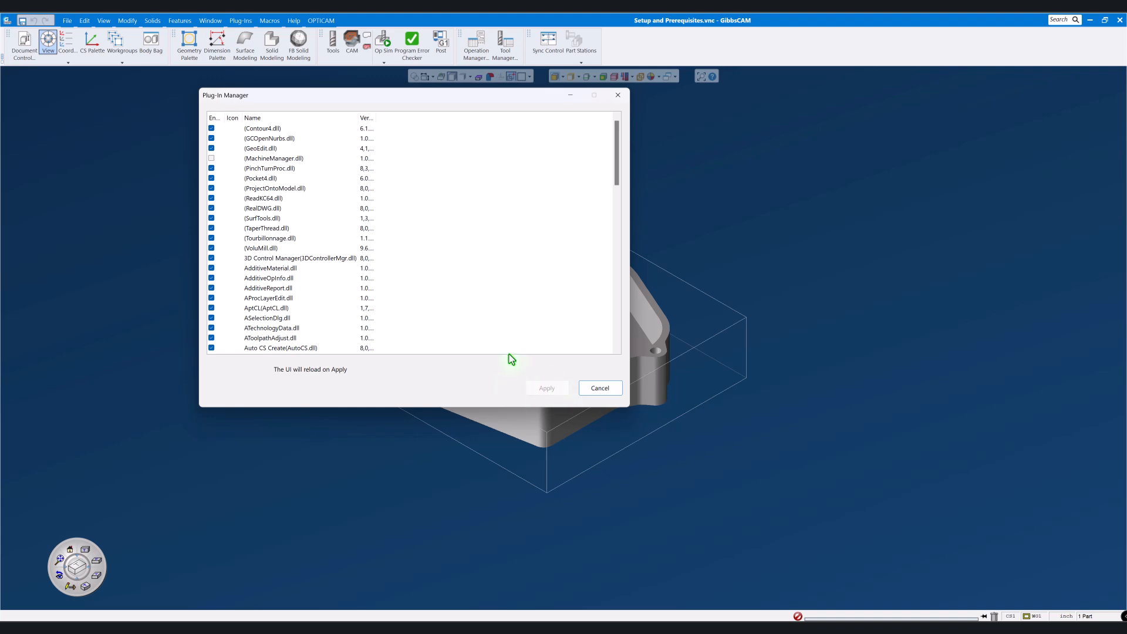
click(603, 390)
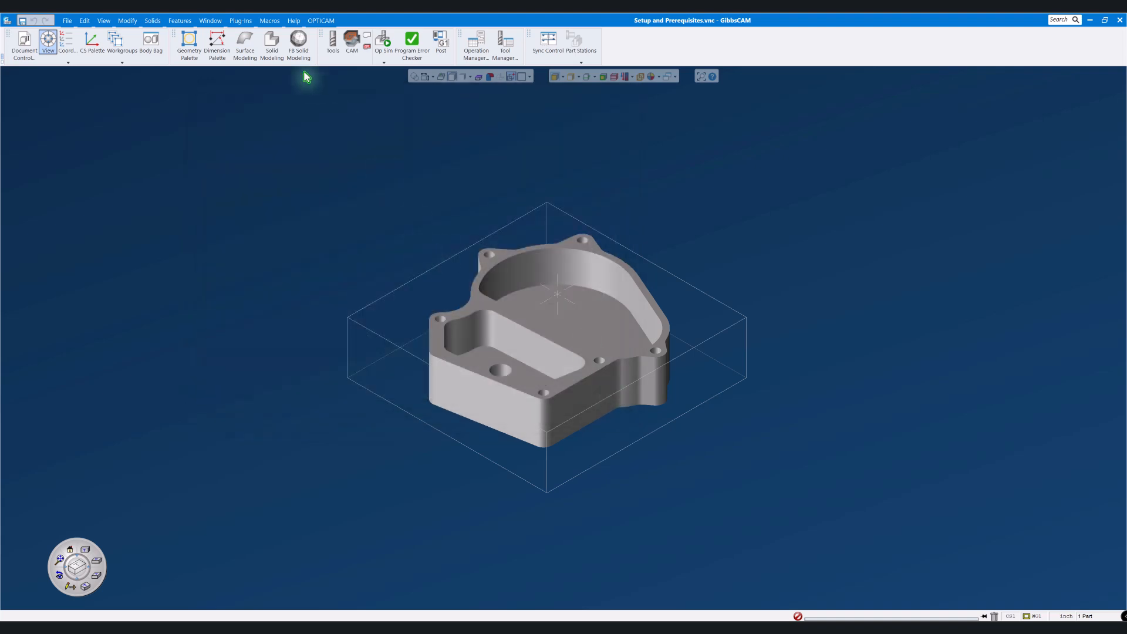
- View the Machine Info details for the current part's MDD and VMM, and close the dialog
click(272, 22)
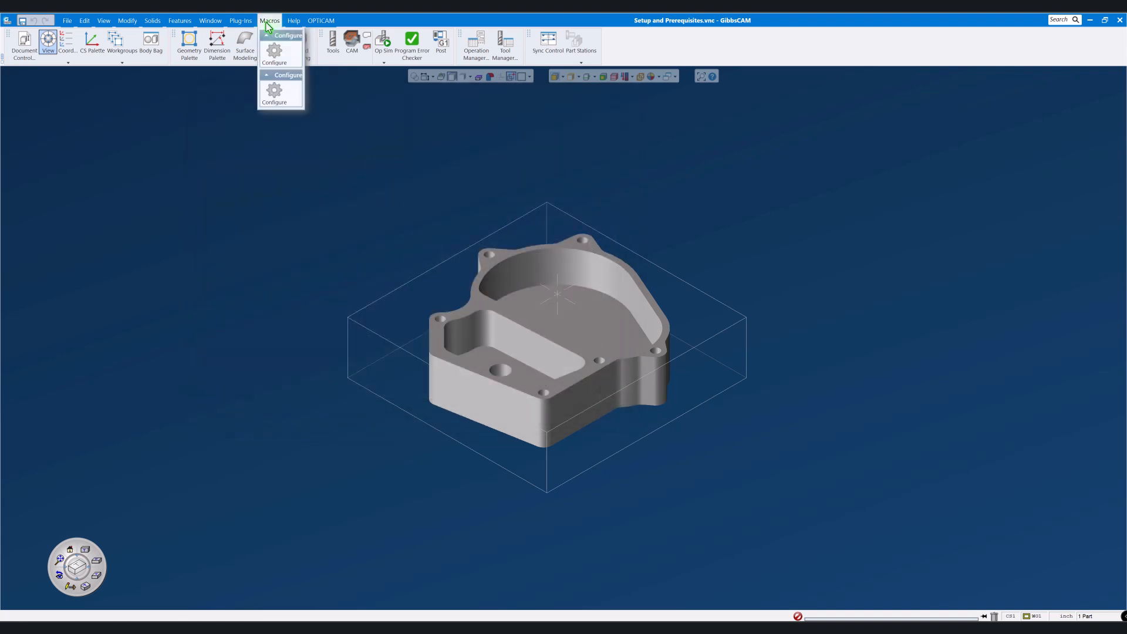
mouse_move(245, 26)
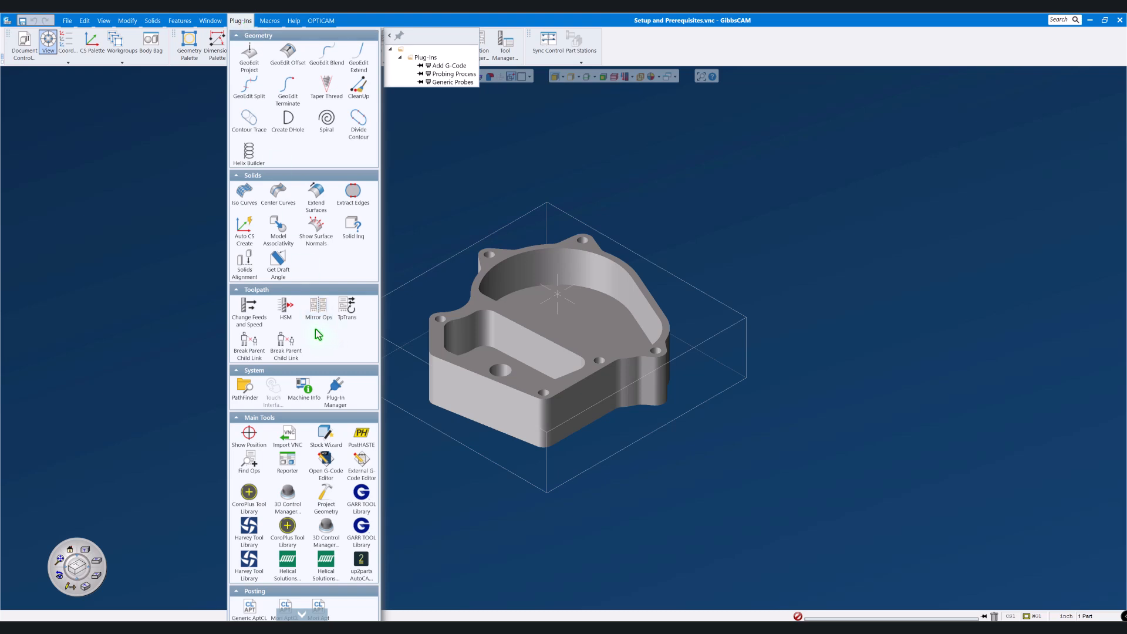
click(305, 390)
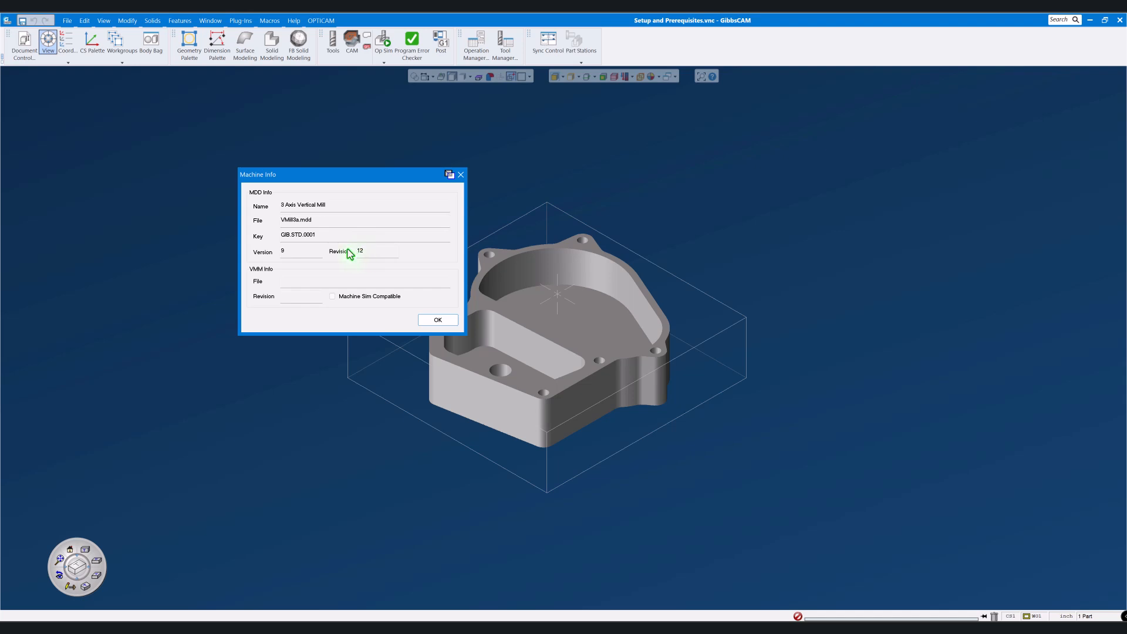
click(434, 320)
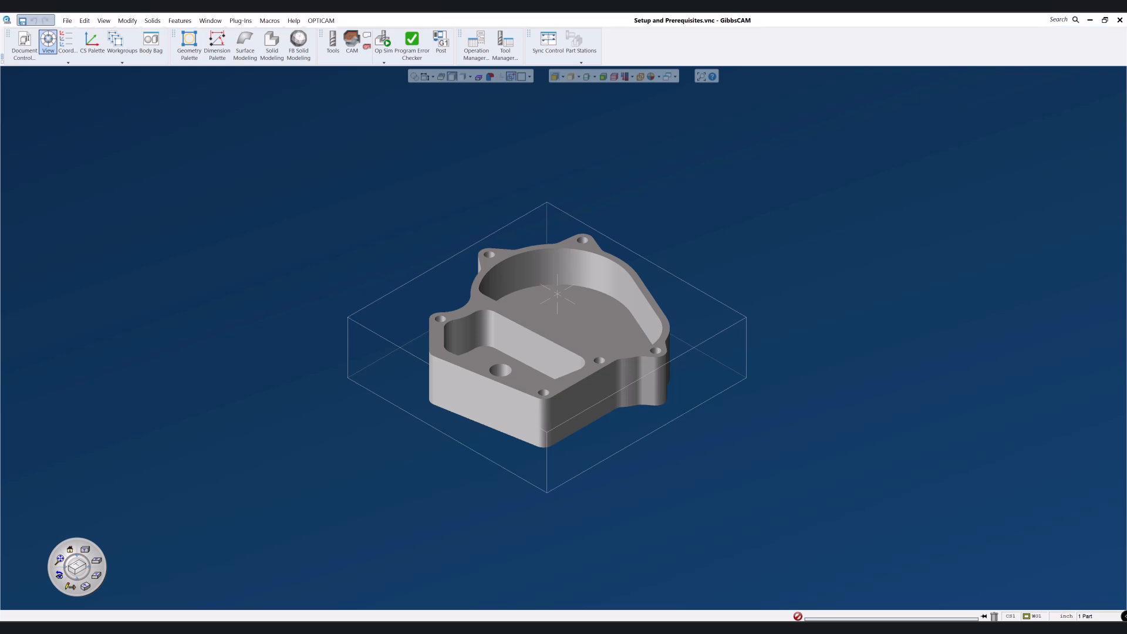
- Open the PathFinder plug-in and move its window clear of the part model
click(242, 22)
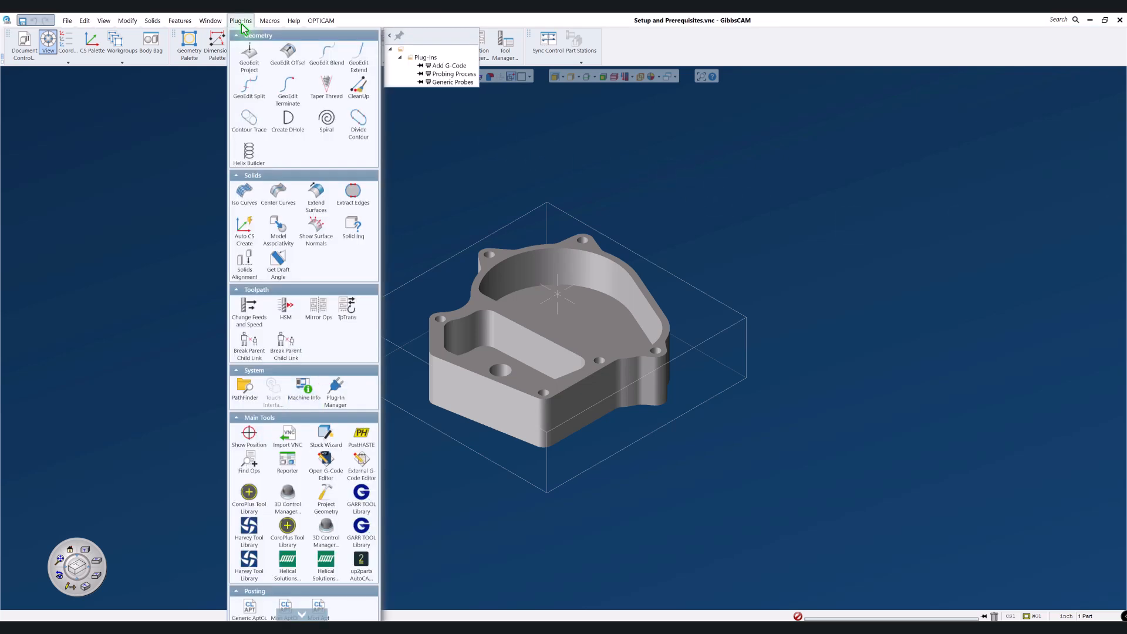
click(245, 387)
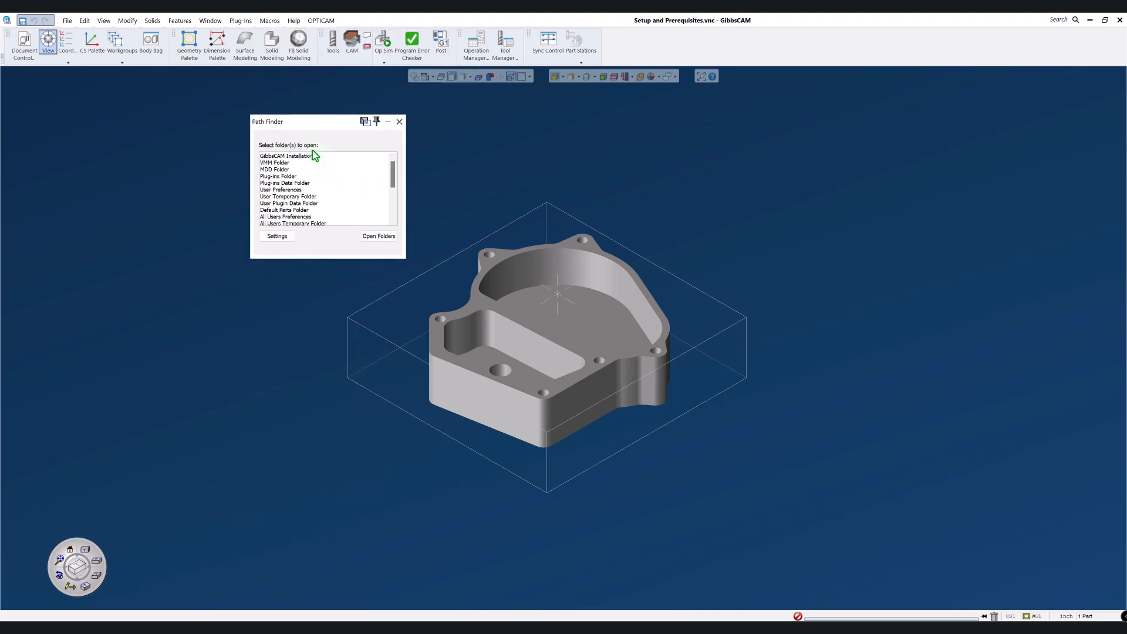
drag(300, 127, 189, 138)
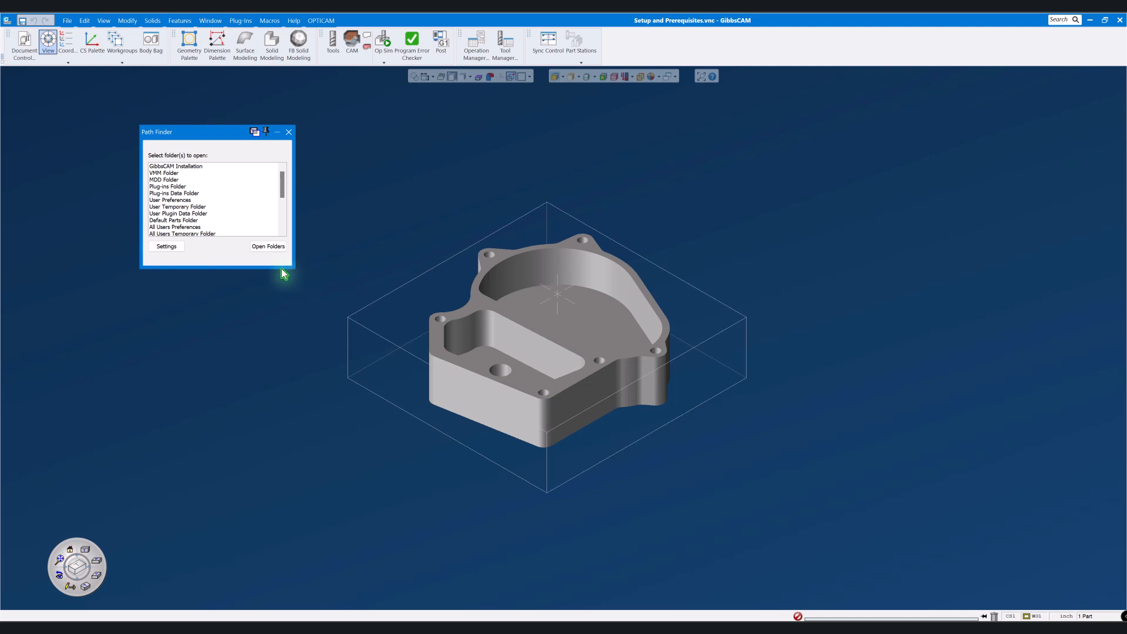
mouse_move(284, 193)
mouse_down()
mouse_move(289, 229)
mouse_move(282, 176)
mouse_up()
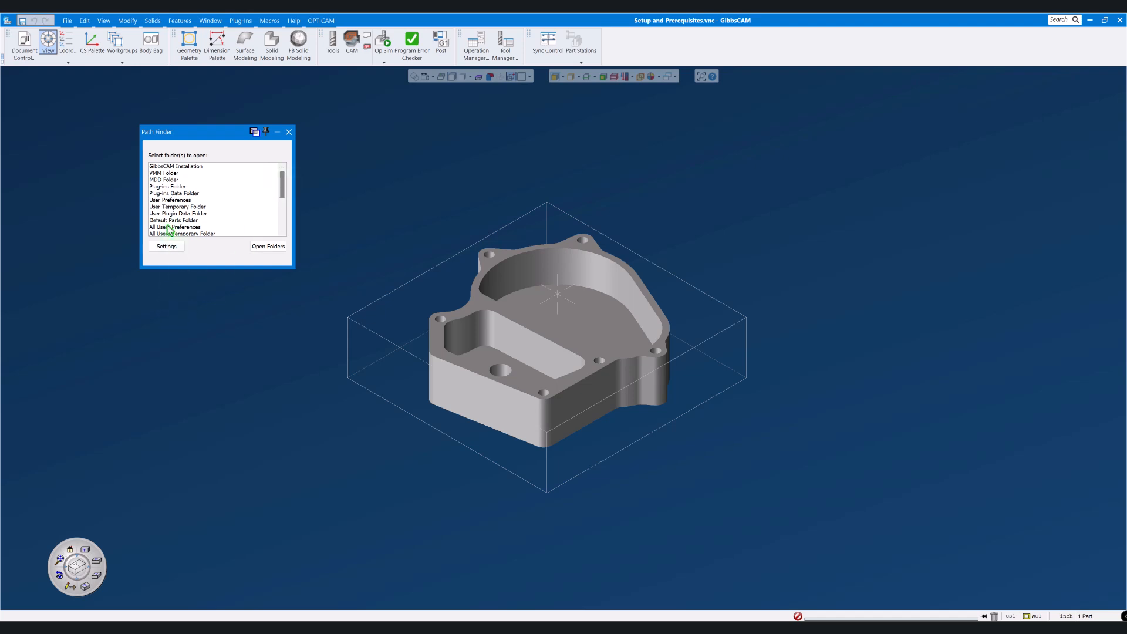
- Open the Plug-ins Folder from Path Finder, look through its contents, and close the folder window
click(160, 187)
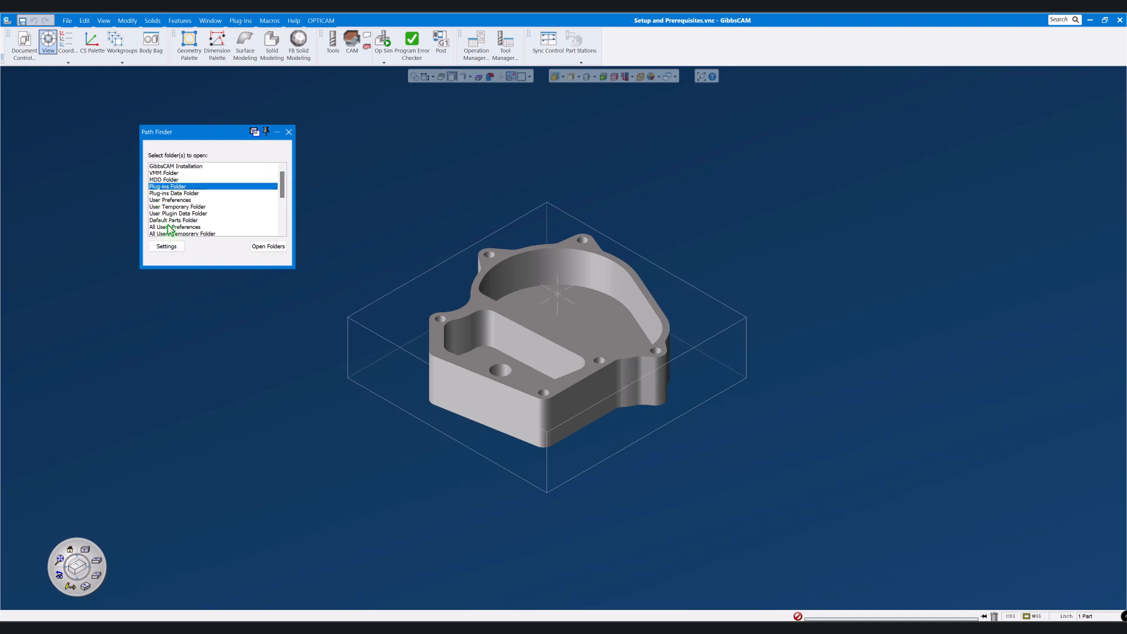
click(266, 247)
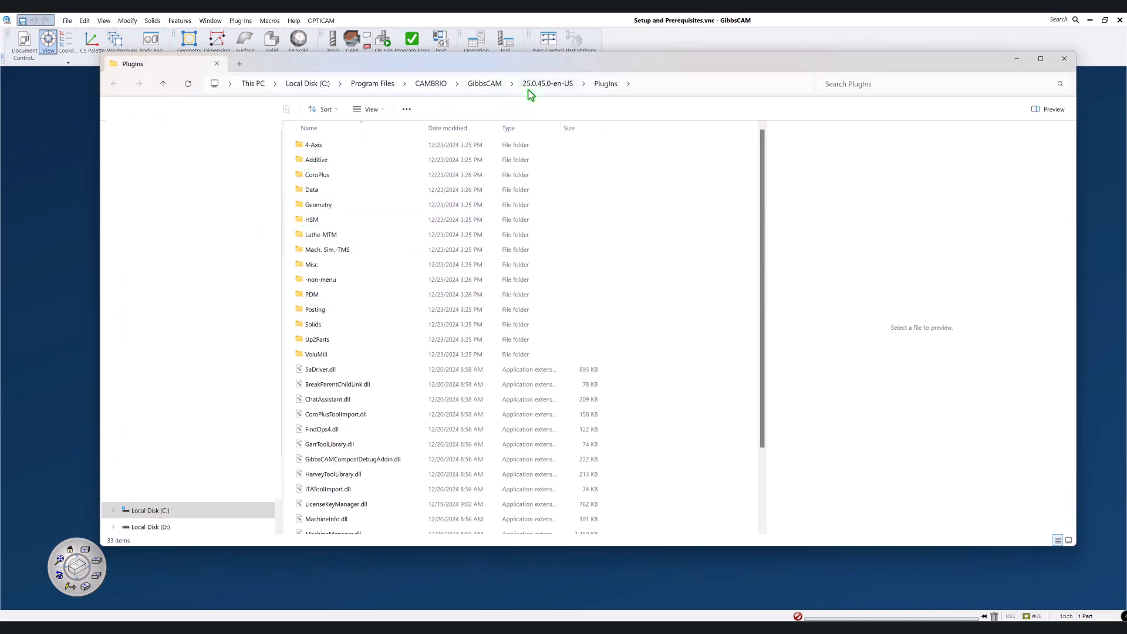
scroll(344, 276, down, 3)
scroll(347, 282, up, 3)
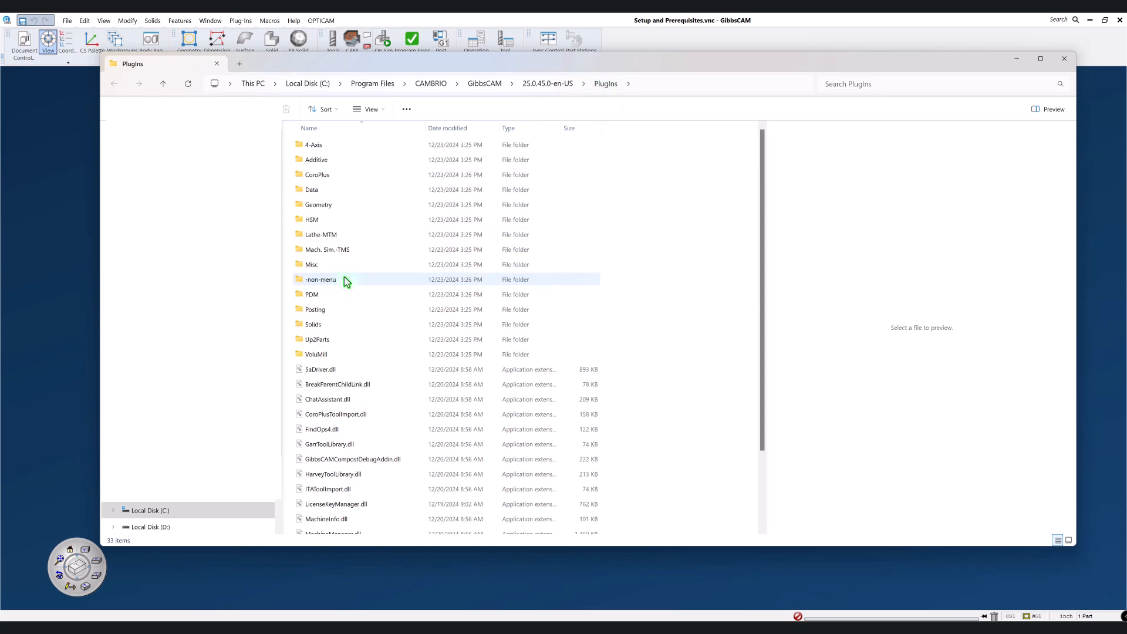
click(1065, 58)
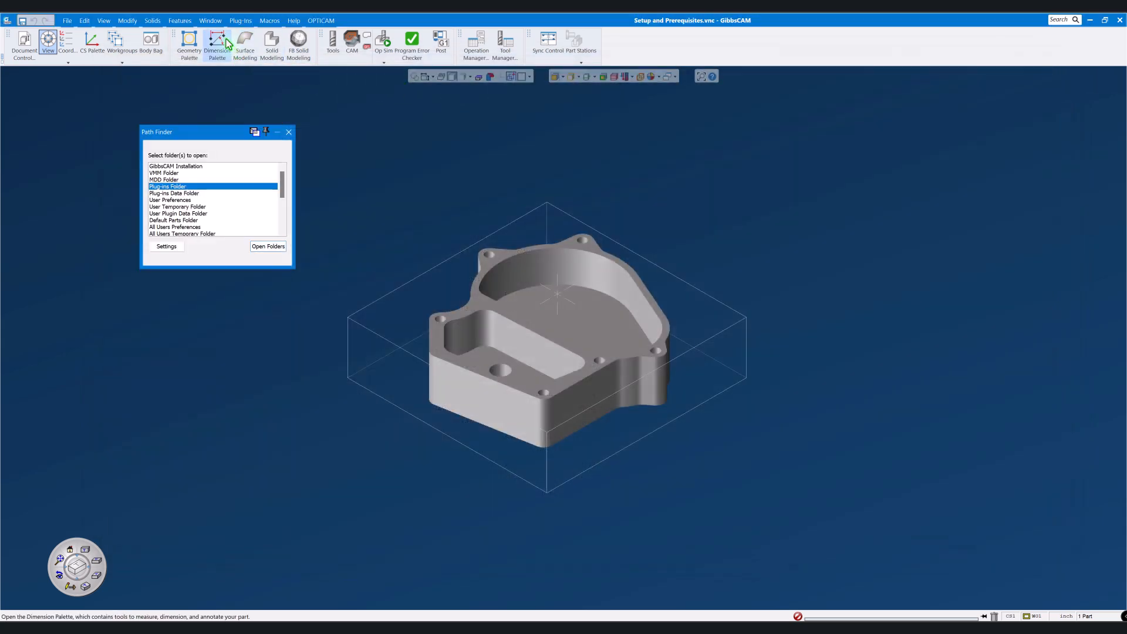
click(240, 21)
click(246, 397)
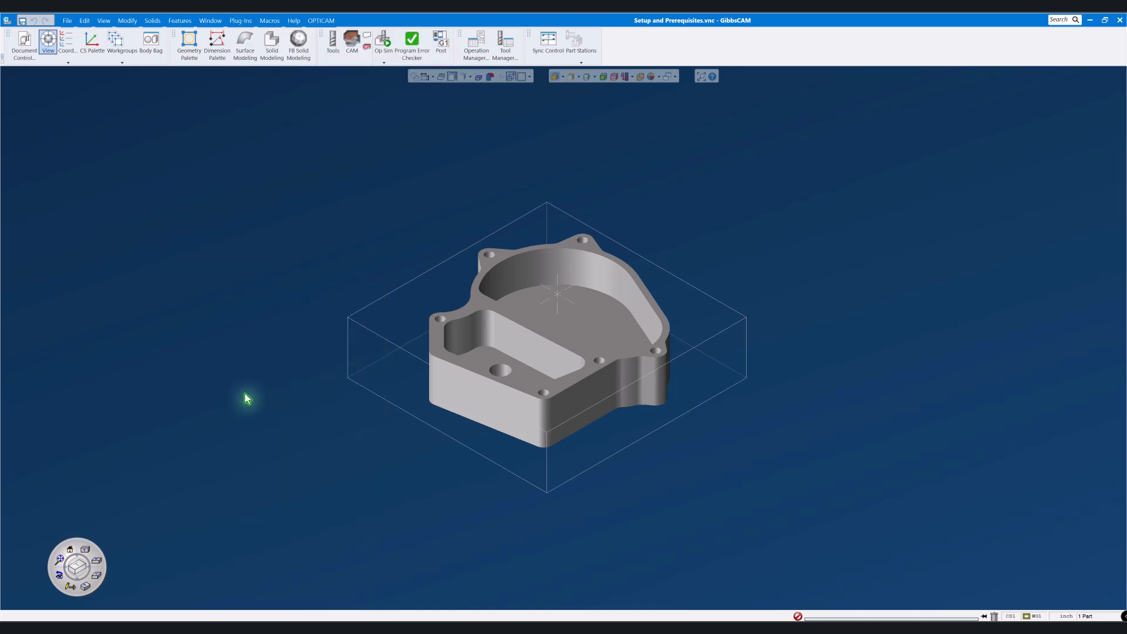
click(240, 21)
click(246, 390)
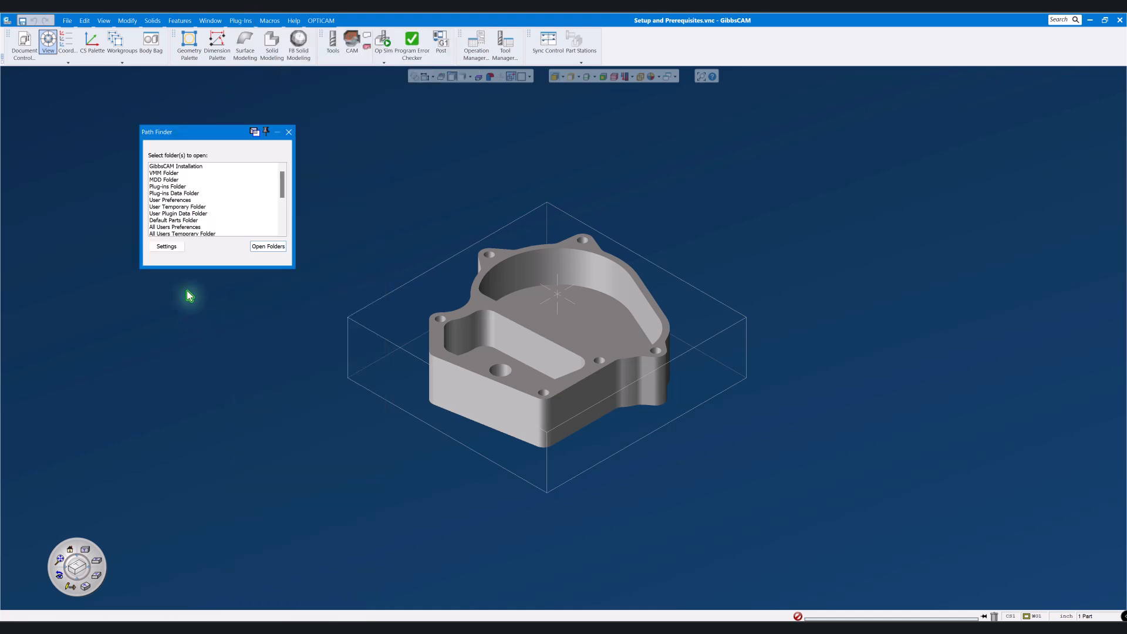
- Open the VMM Folder from Path Finder, view its files, and close both the folder window and Path Finder
click(159, 174)
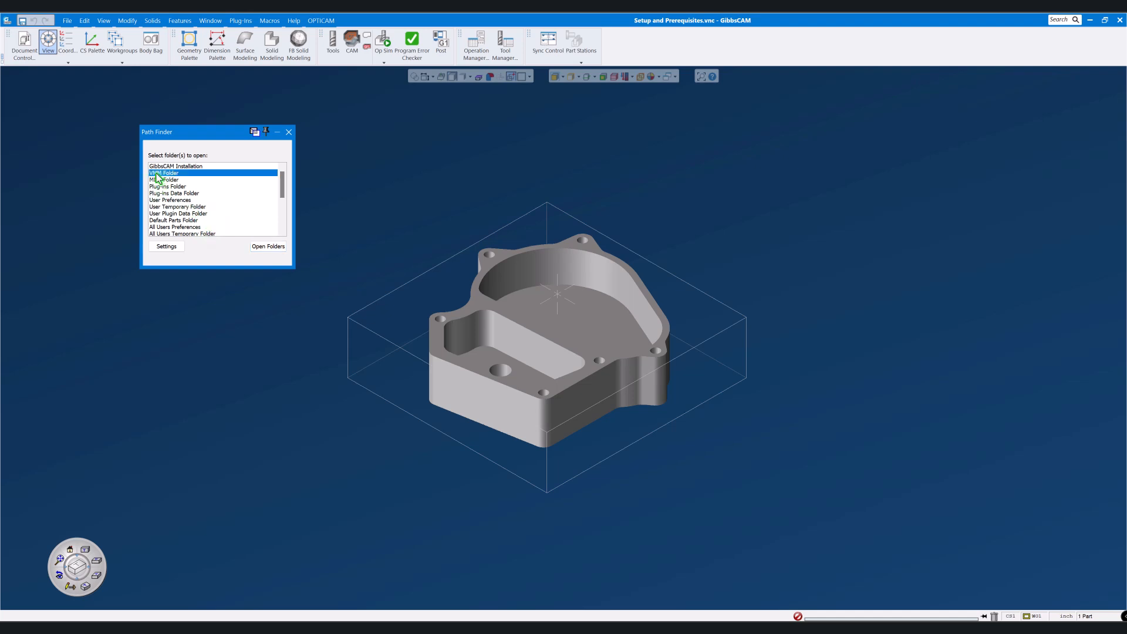
click(262, 248)
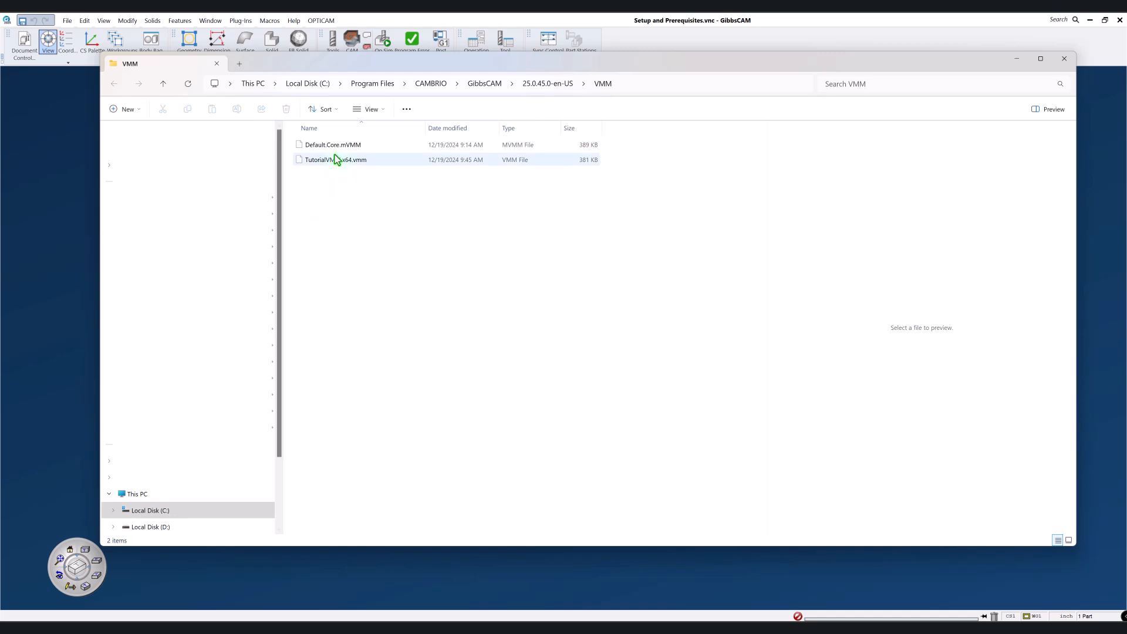
click(1065, 59)
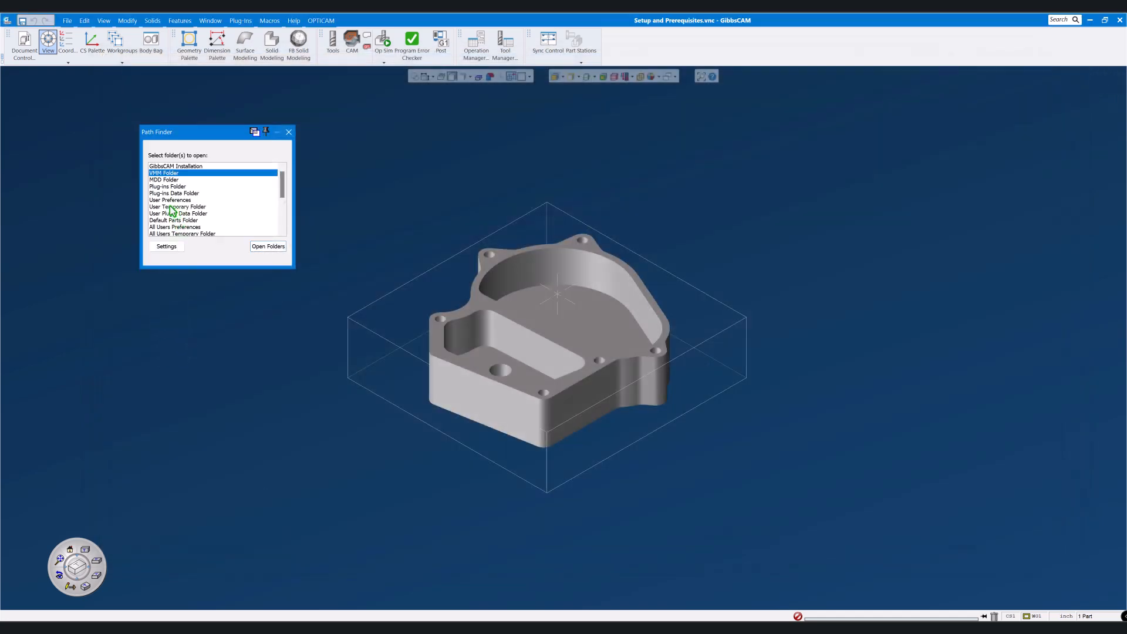
scroll(172, 198, down, 3)
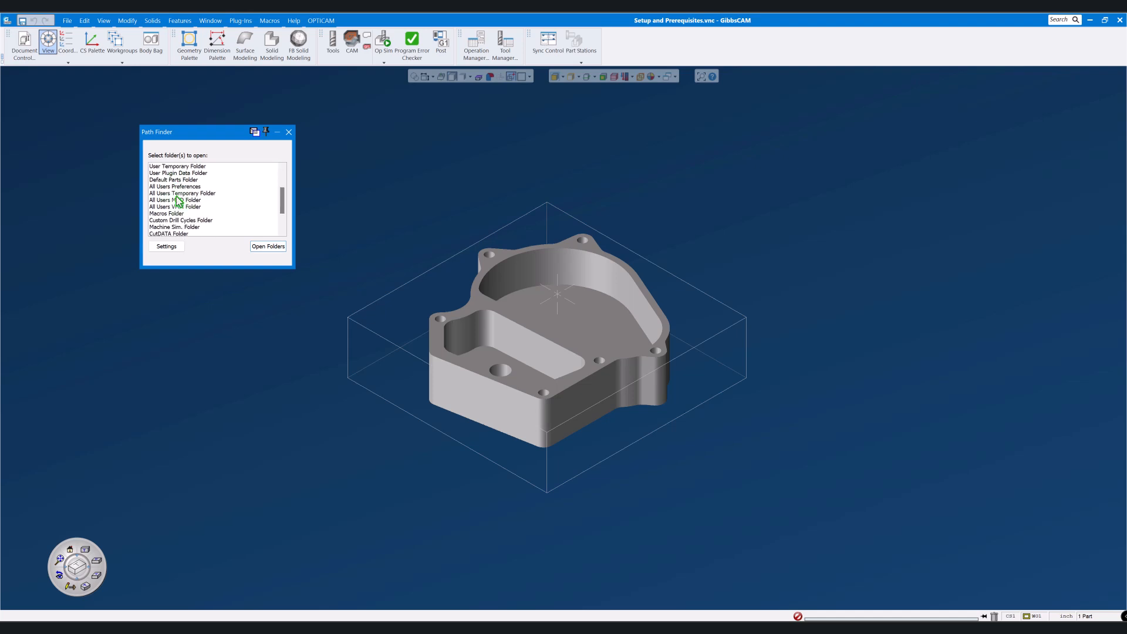
click(289, 132)
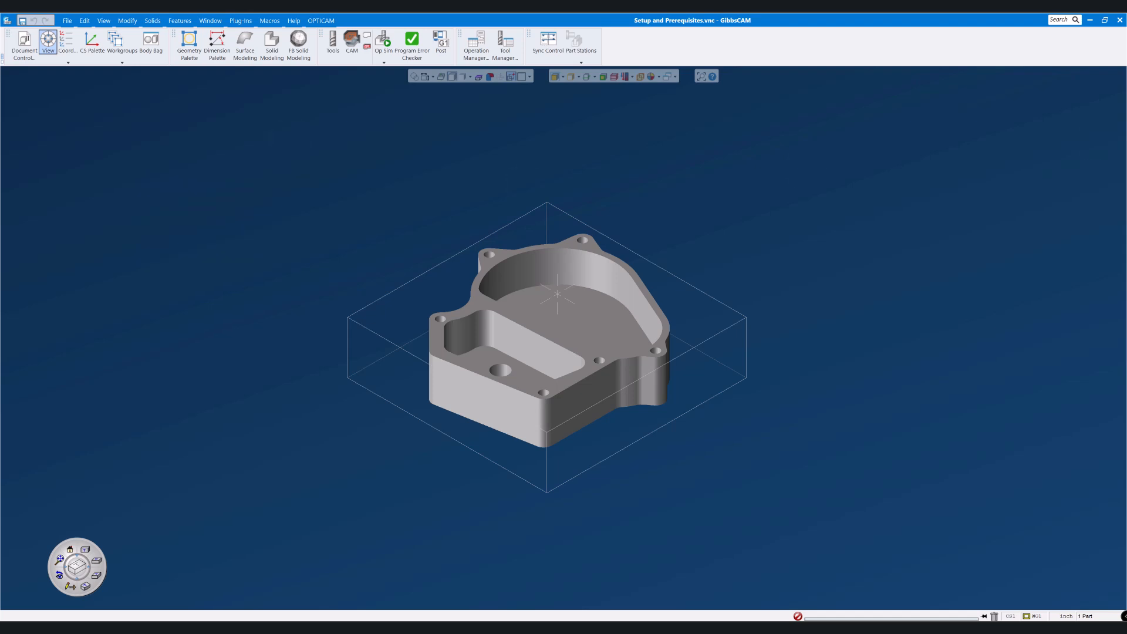
- Open the 3D Control Manager plug-in, view its translation and rotation sensitivity settings, and close its window
click(240, 21)
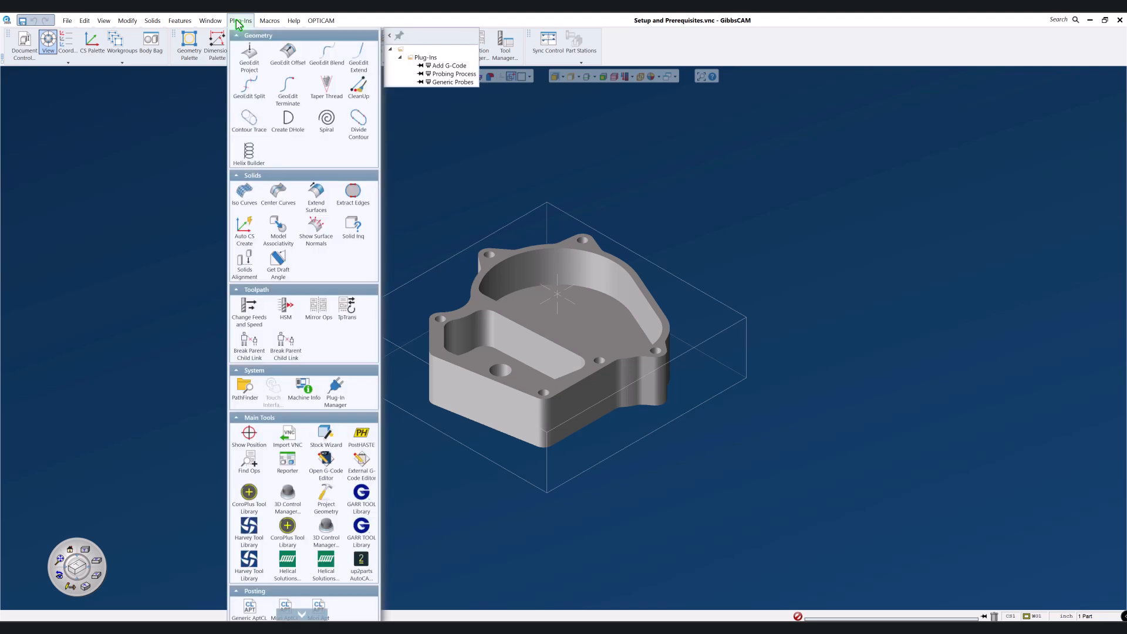
scroll(288, 470, down, 1)
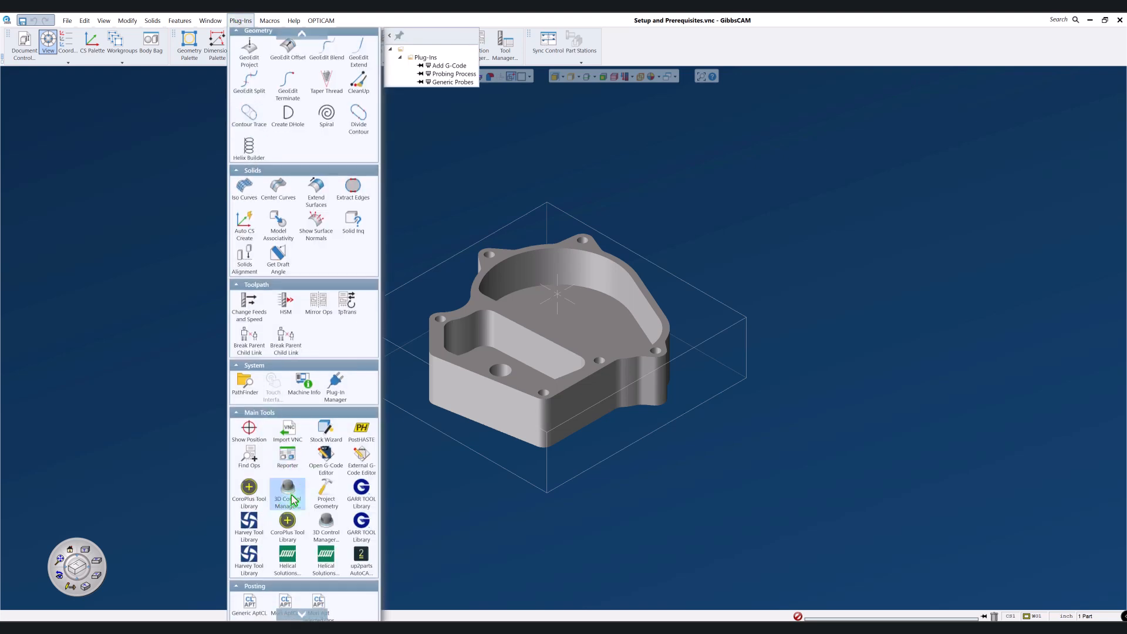
click(288, 493)
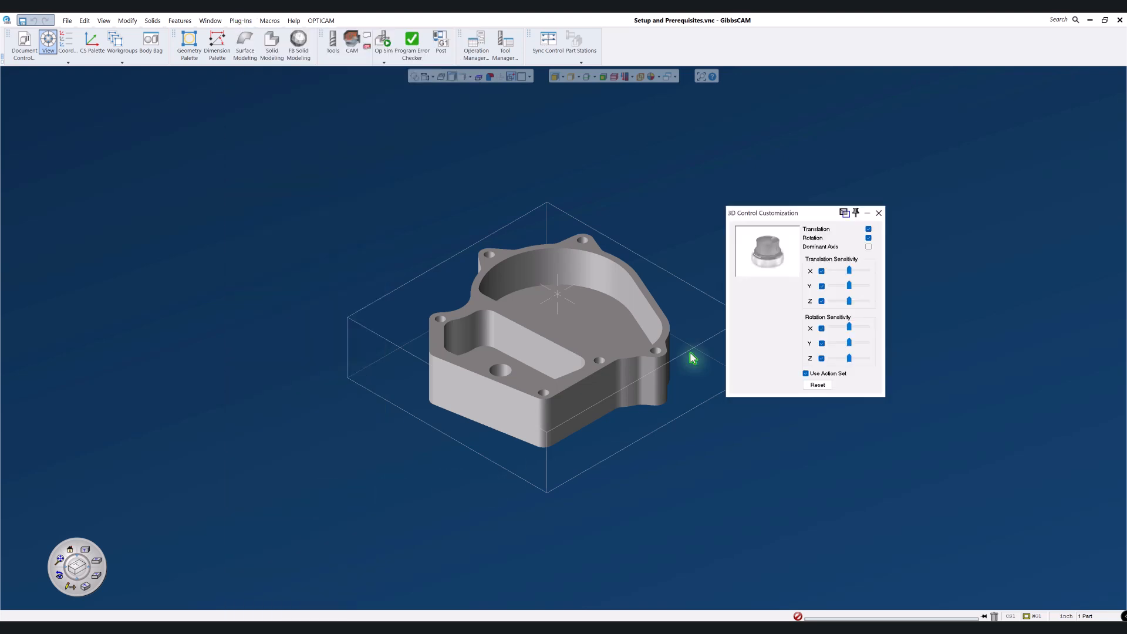
drag(873, 222, 943, 205)
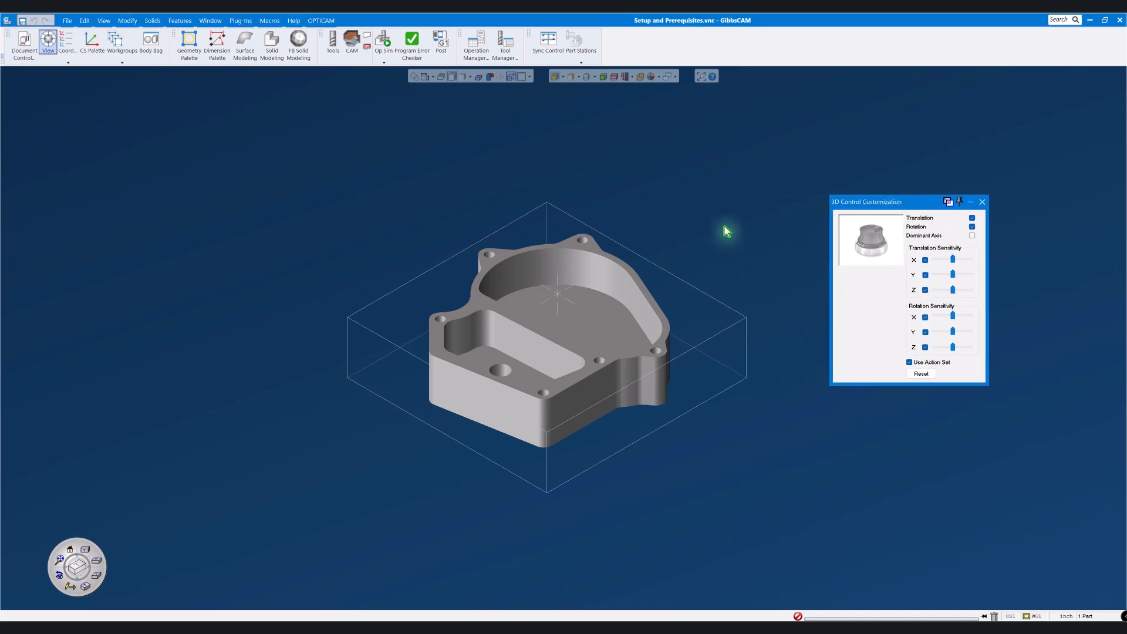
click(657, 250)
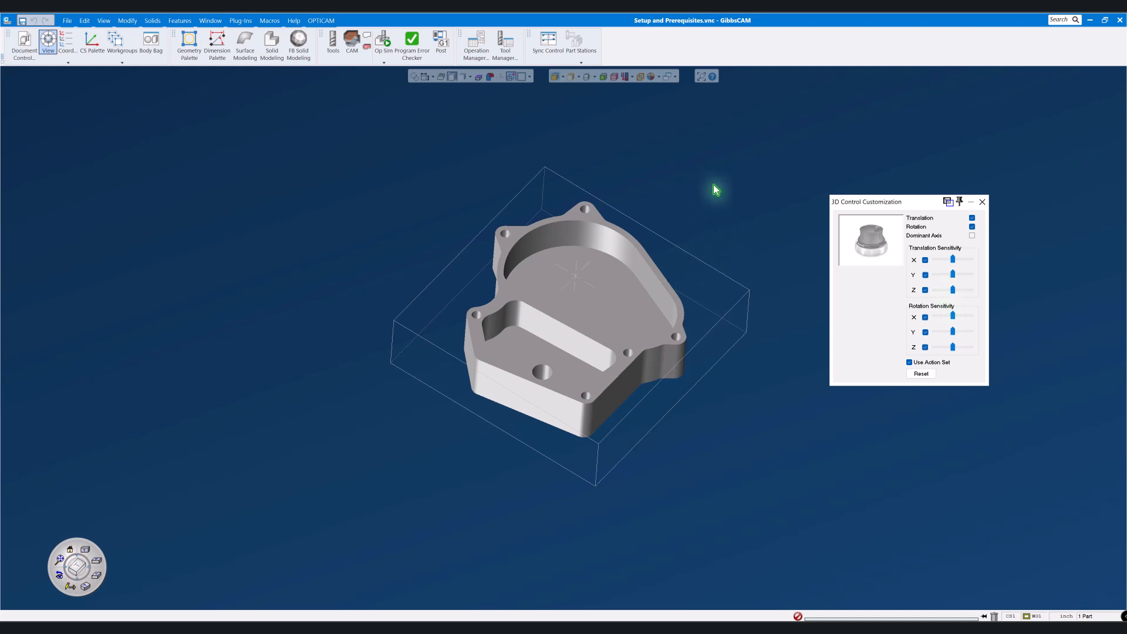
click(983, 204)
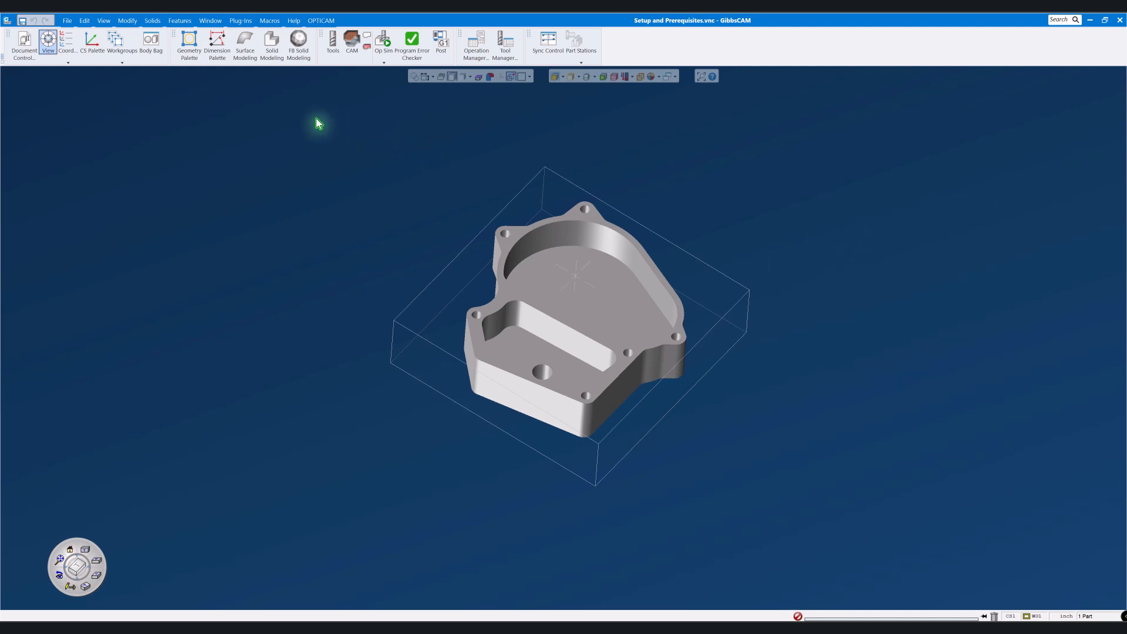
- Look through the commands available for windows, features, solids, modification and the view
click(212, 22)
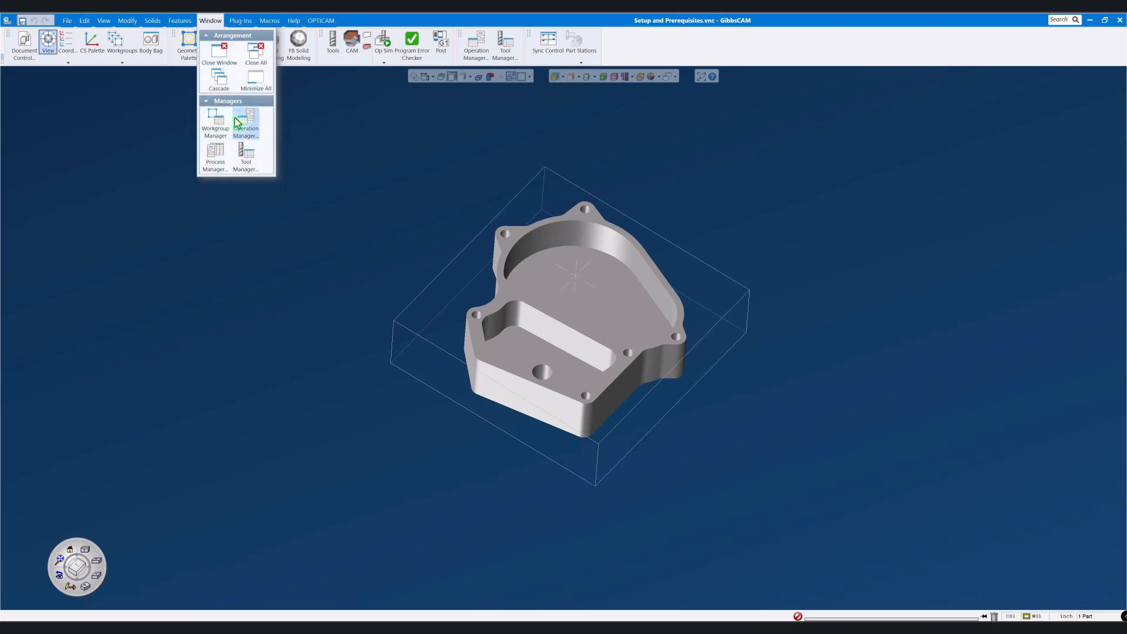
click(333, 120)
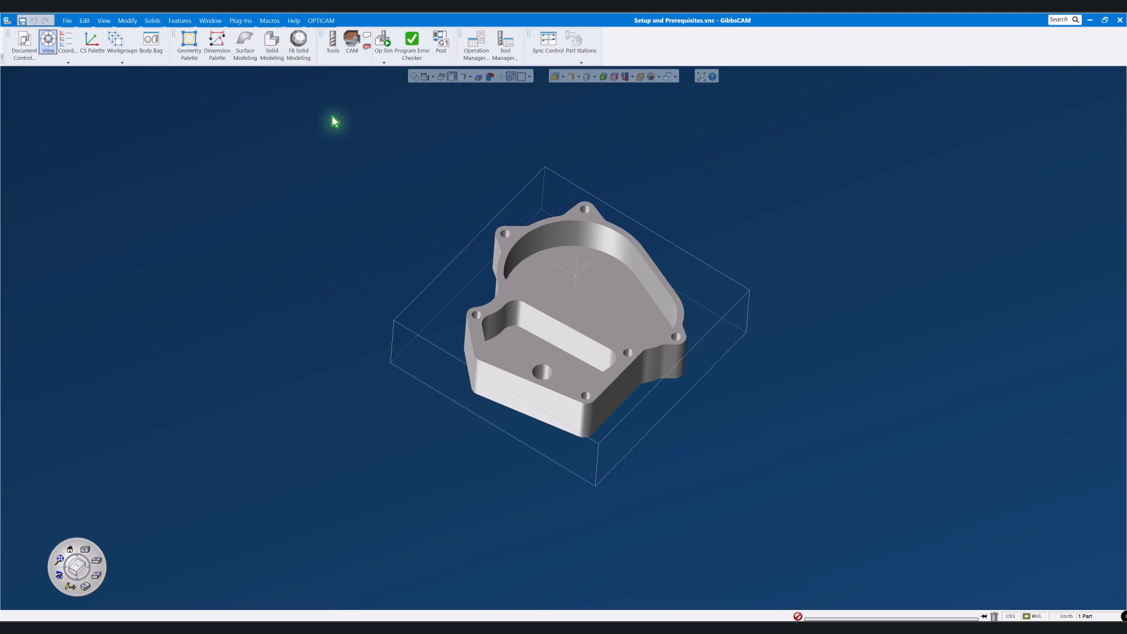
click(182, 22)
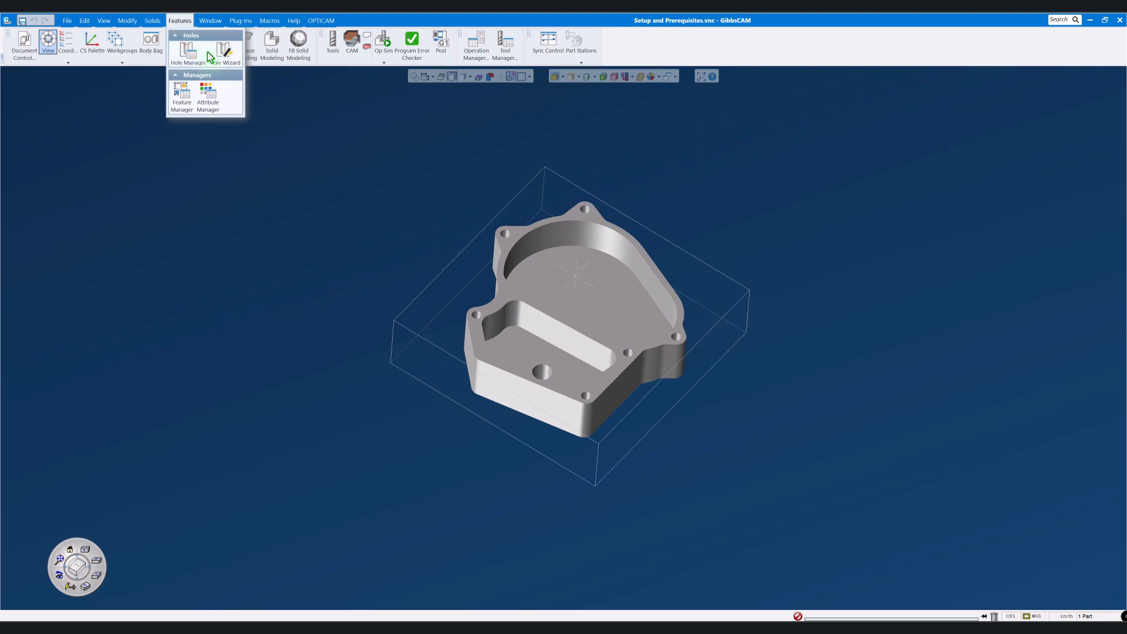
click(142, 101)
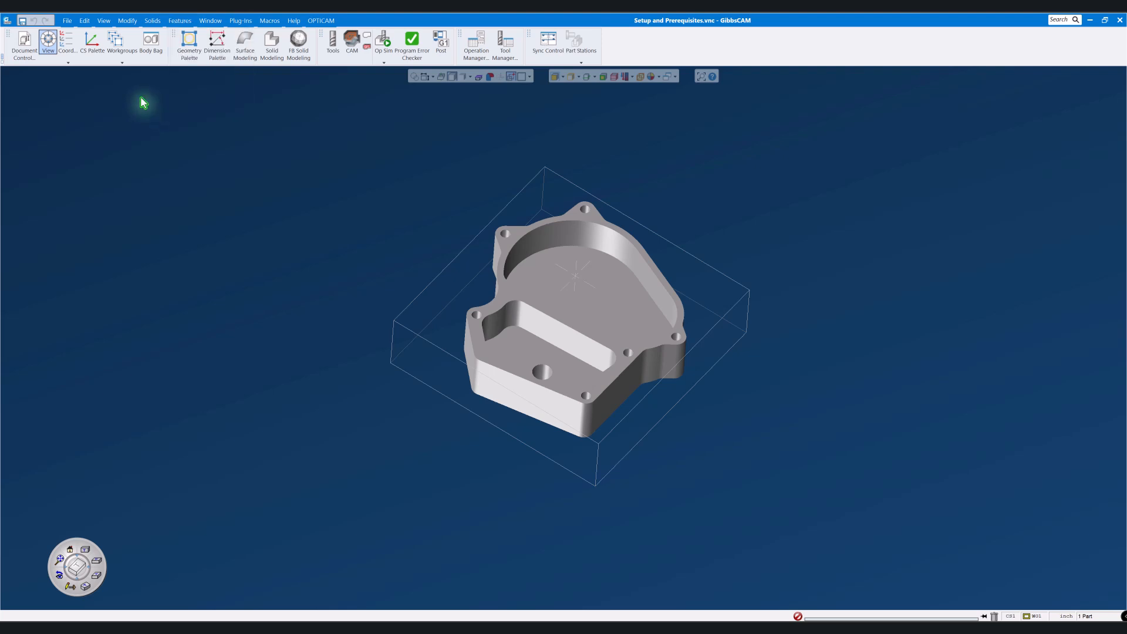
click(153, 21)
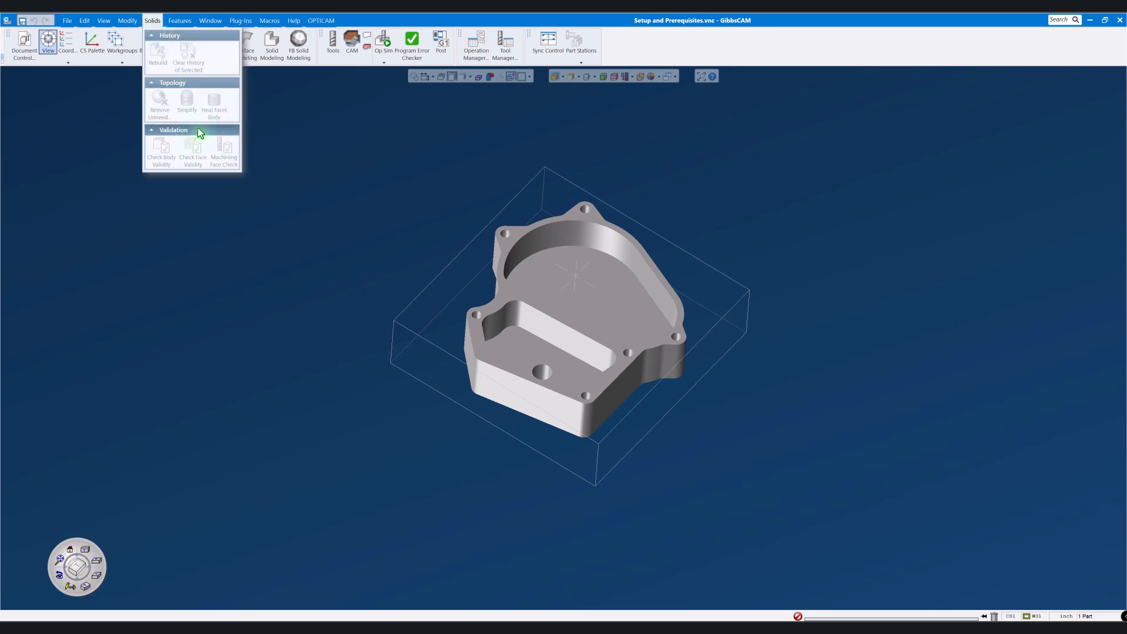
click(113, 122)
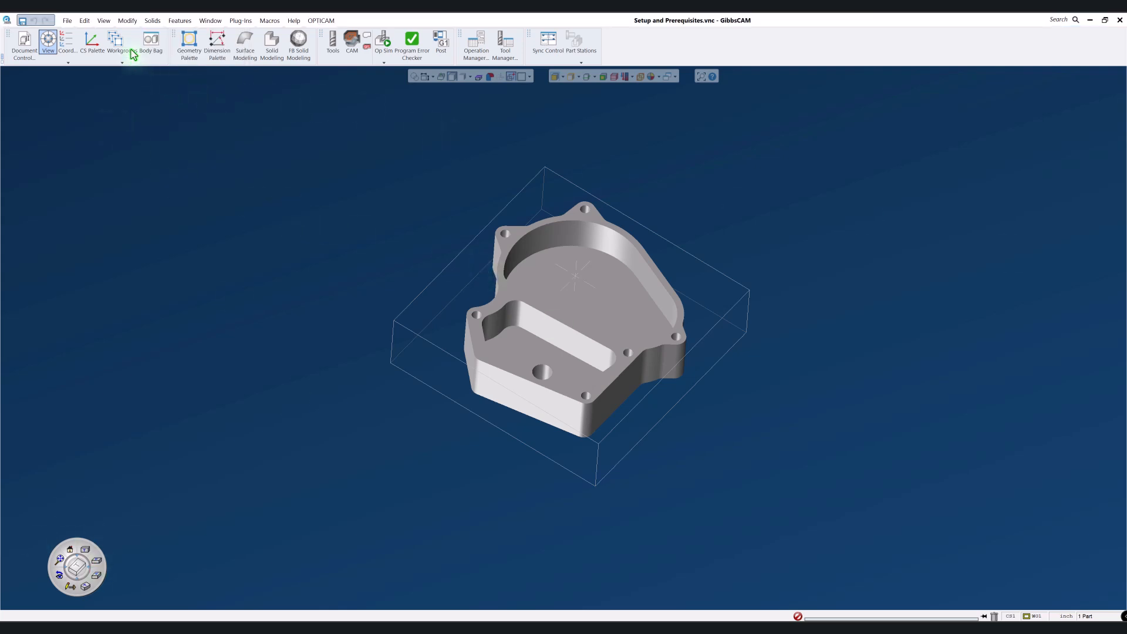
click(128, 24)
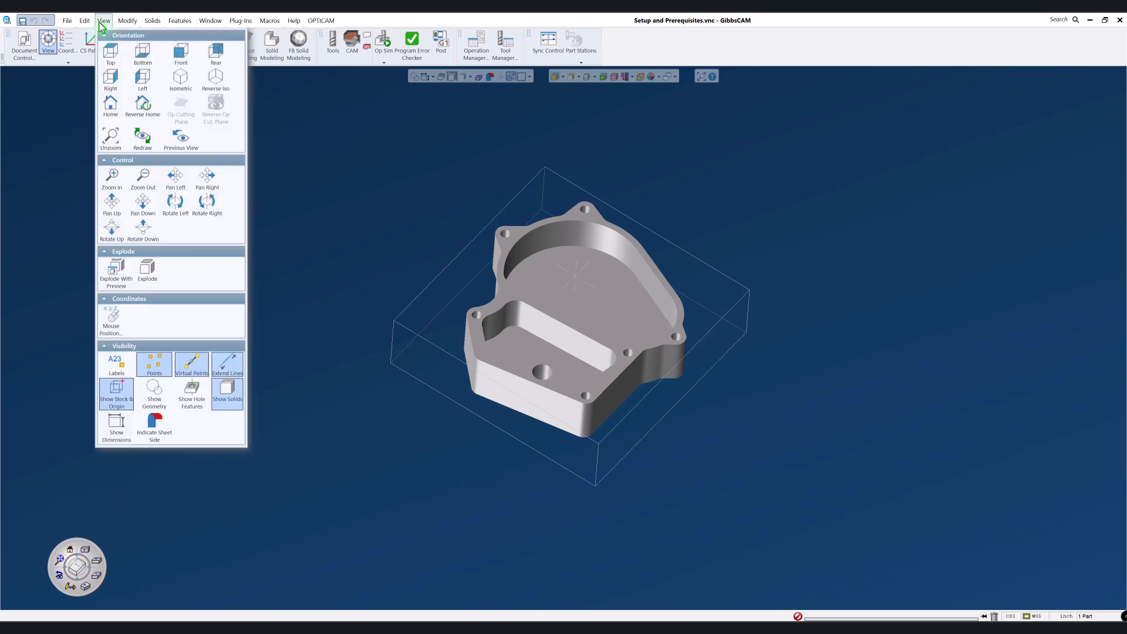
- Open the Display page of the Preferences and place the window beside the part model
mouse_move(68, 24)
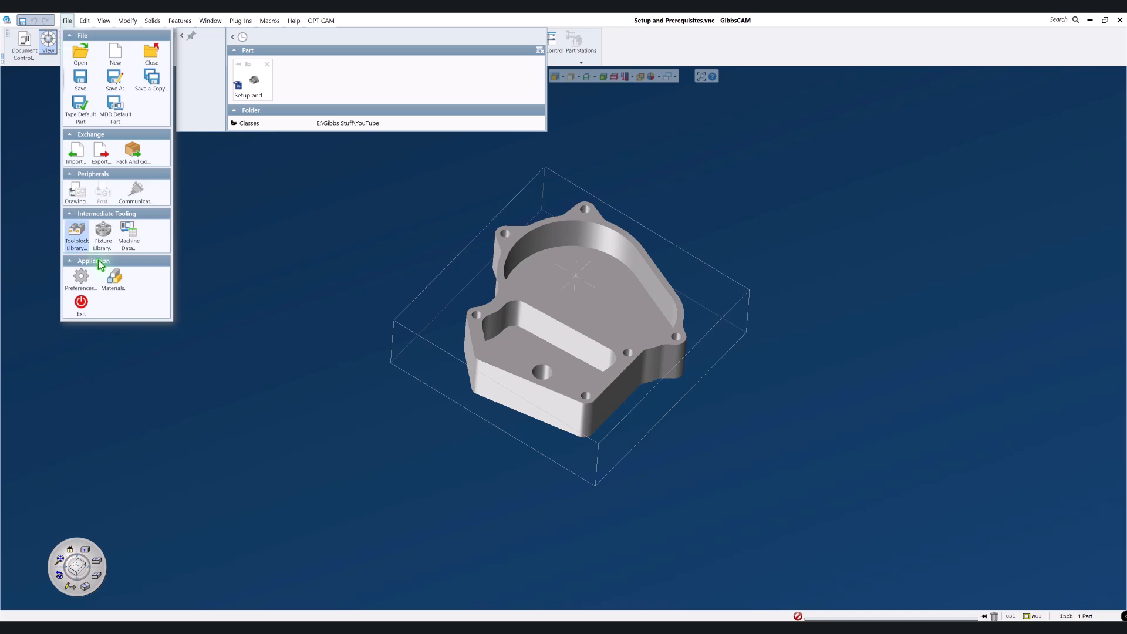
click(86, 286)
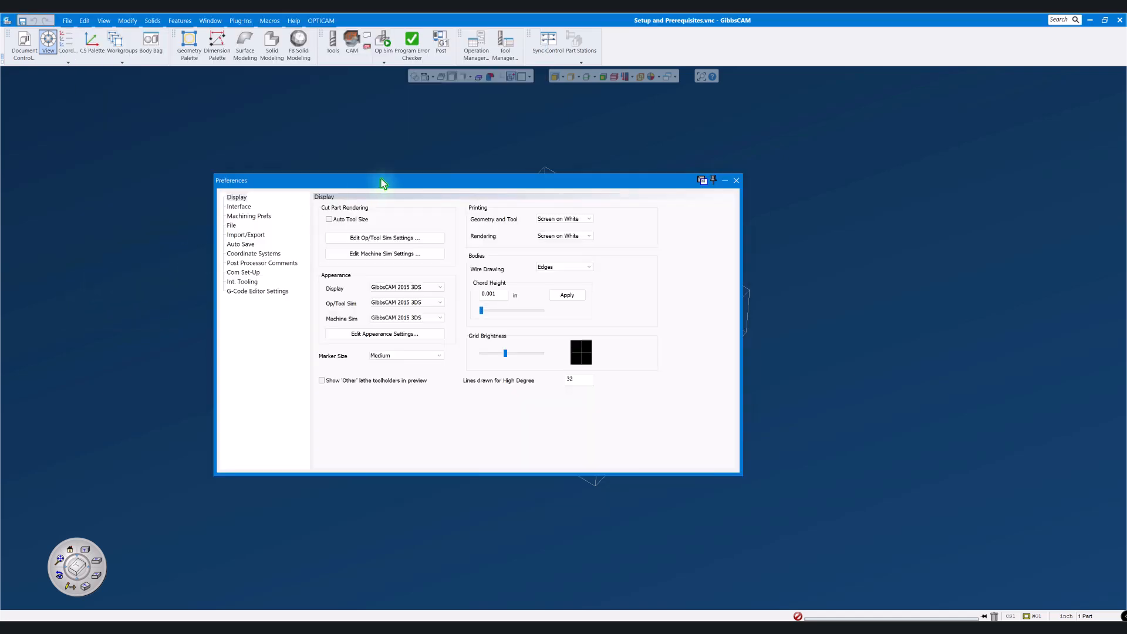
drag(386, 183, 311, 134)
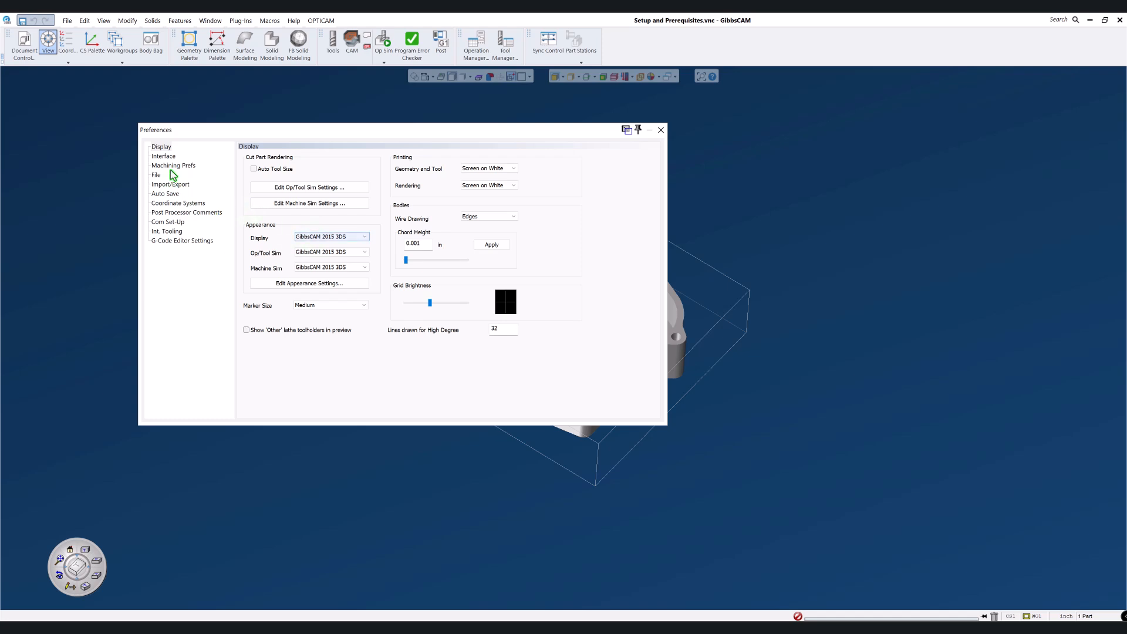
click(166, 150)
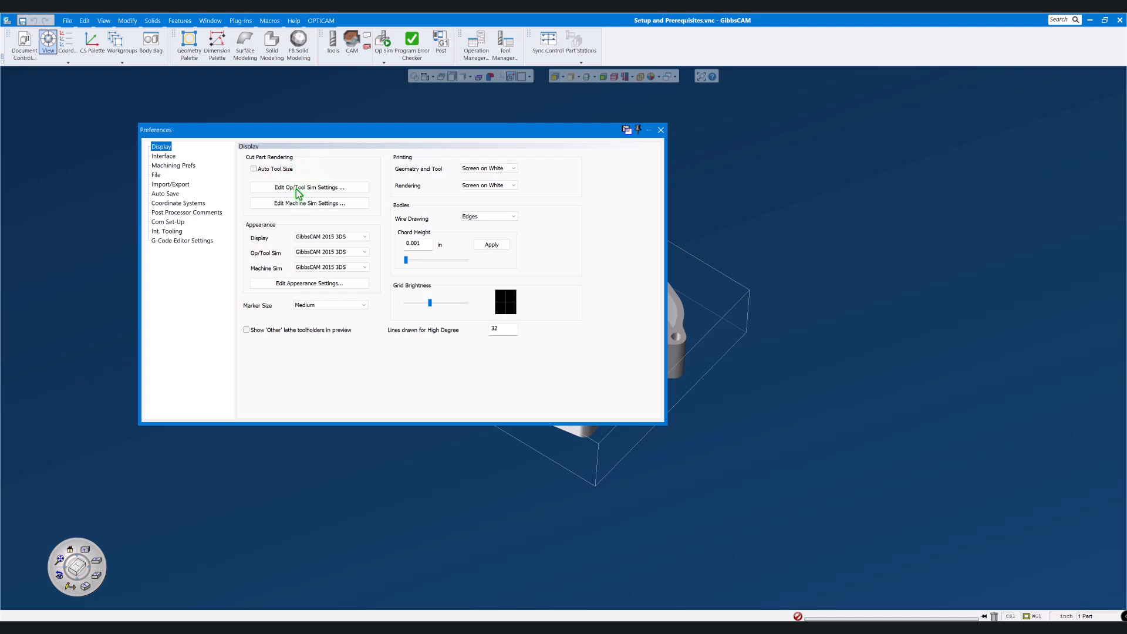
drag(330, 130, 709, 271)
middle_drag(654, 213, 401, 177)
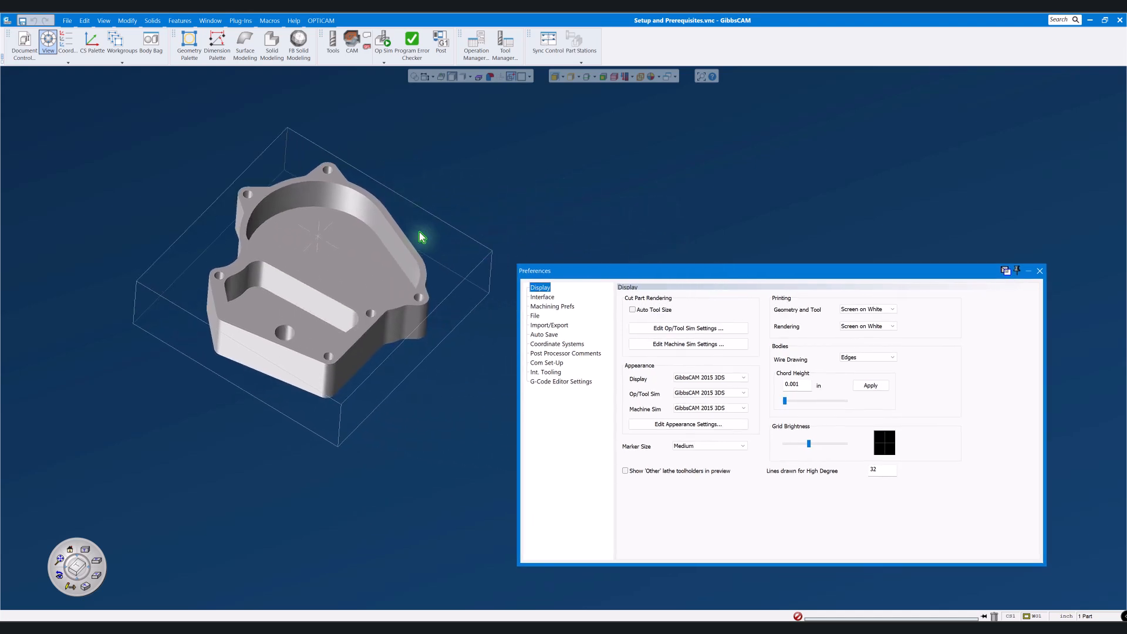
middle_drag(418, 231, 420, 233)
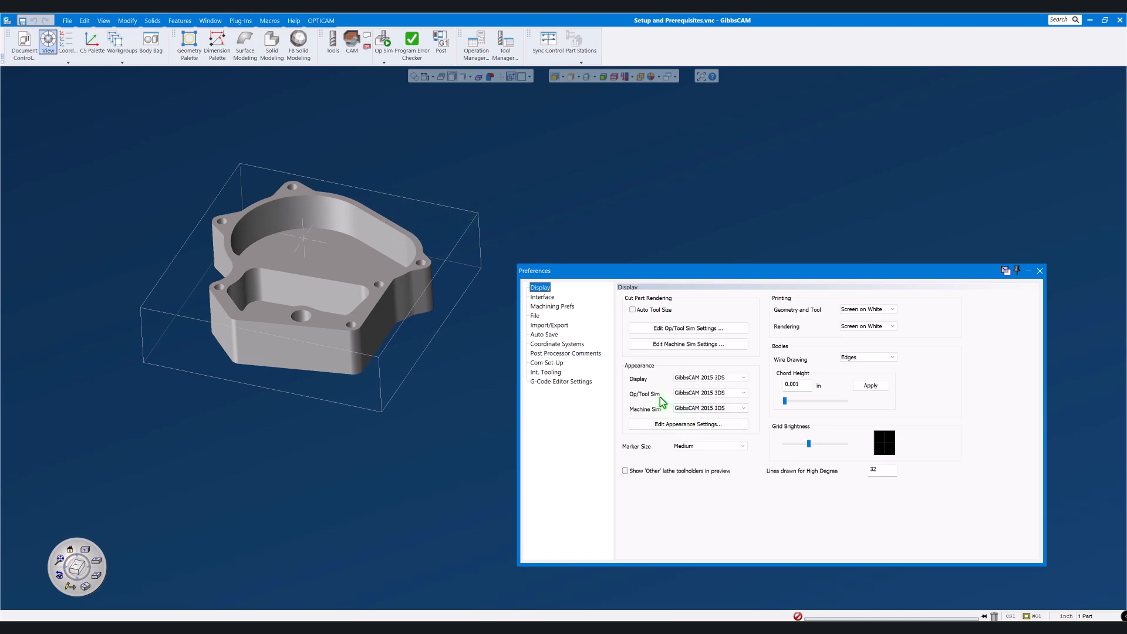
- Start Op Sim to view the stock rendering, exit it, and review the other available simulation types
click(388, 54)
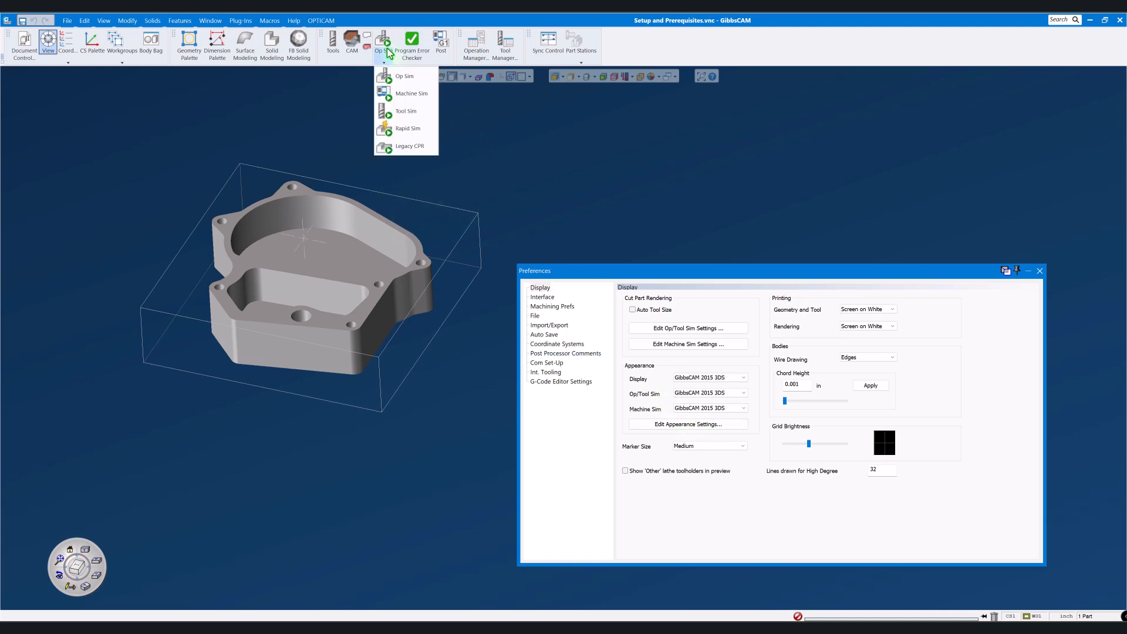
click(395, 77)
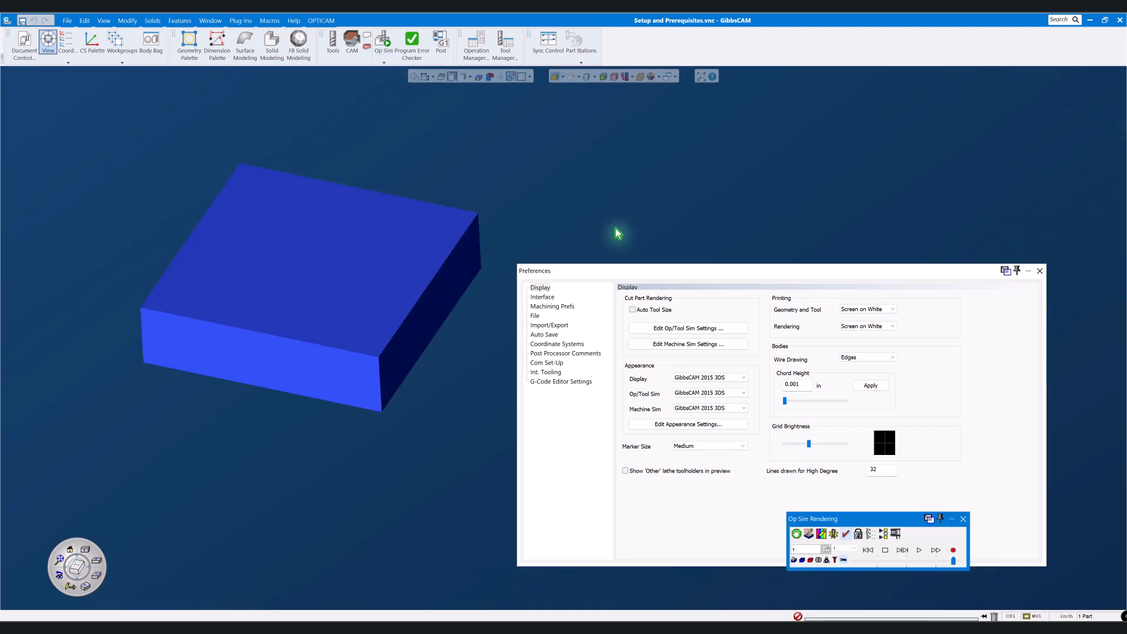
click(385, 42)
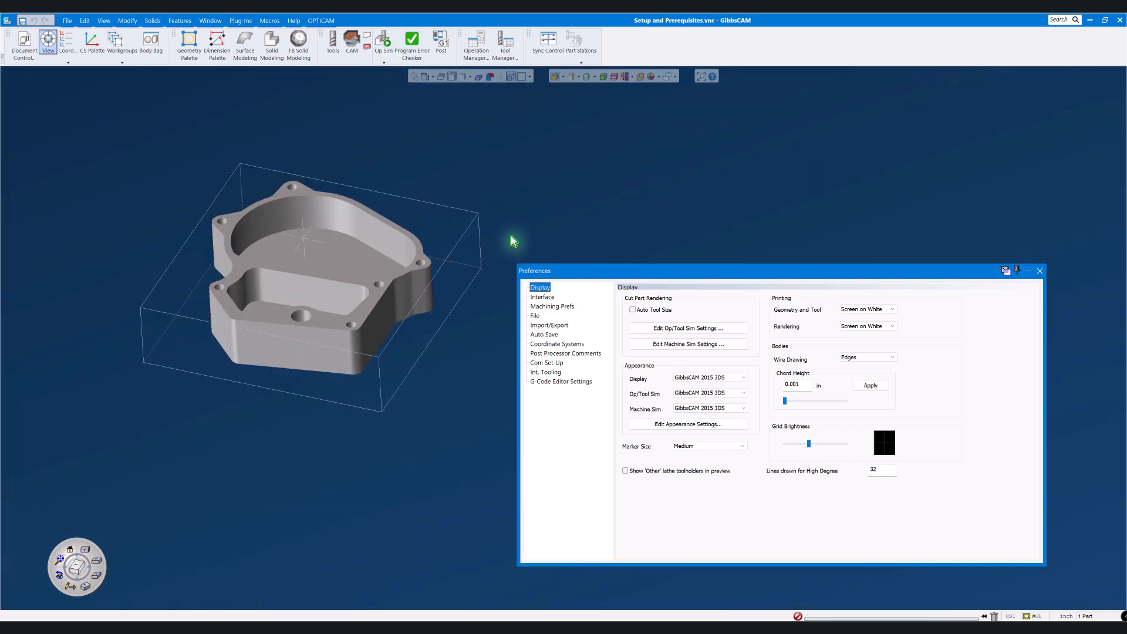
click(385, 62)
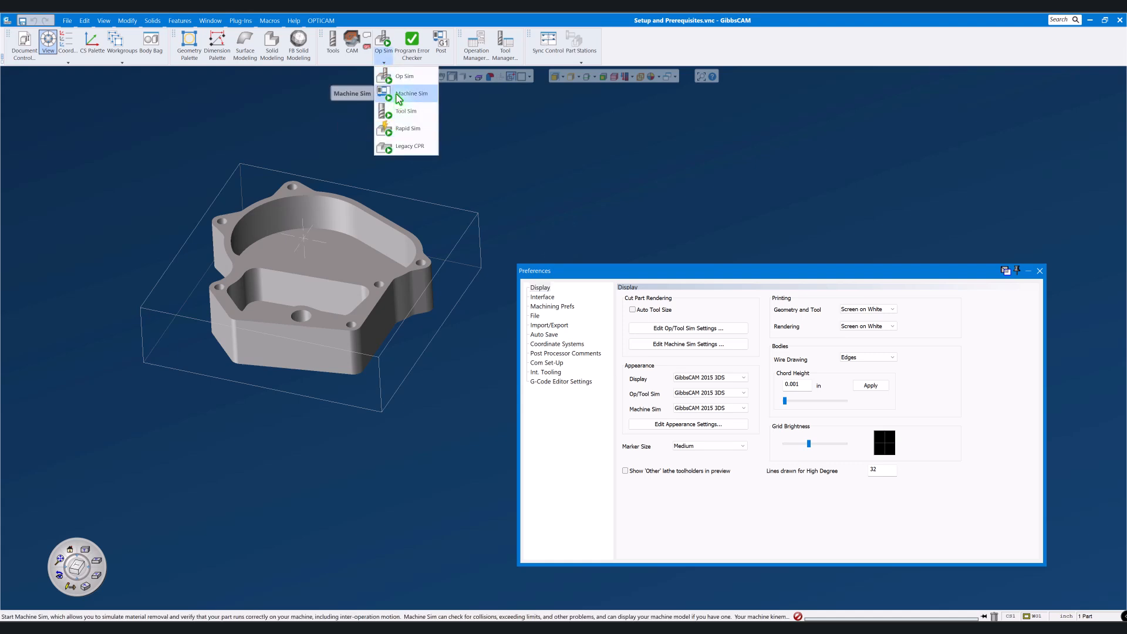
click(574, 136)
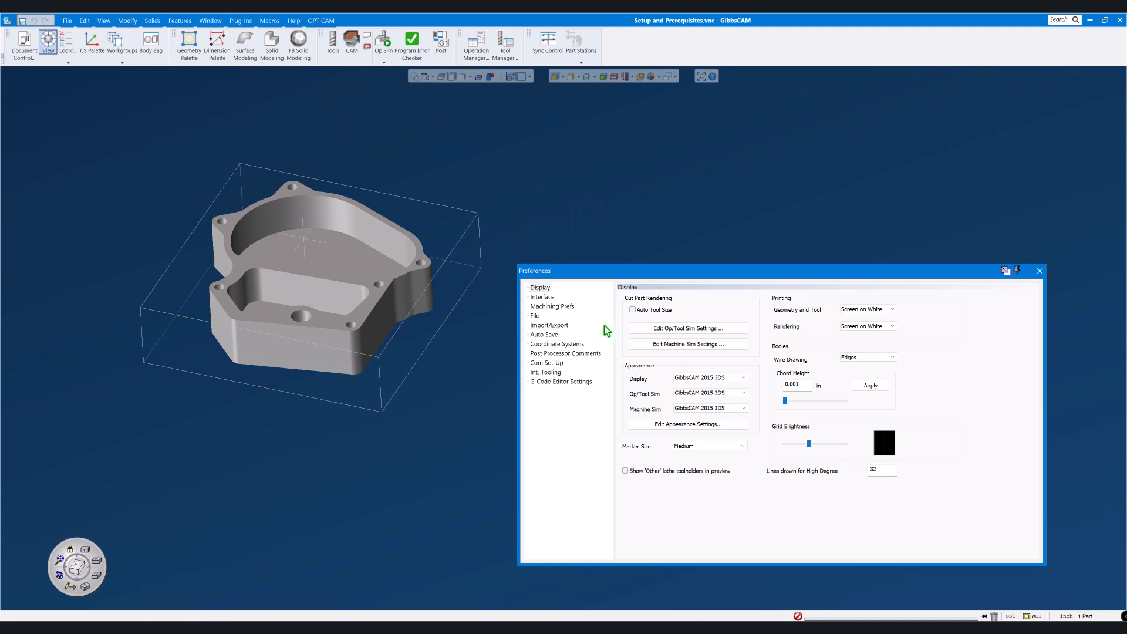
- Try the GibbsCAM 2006 SW scheme and the custom (10)(8) scheme for the Display appearance
click(647, 383)
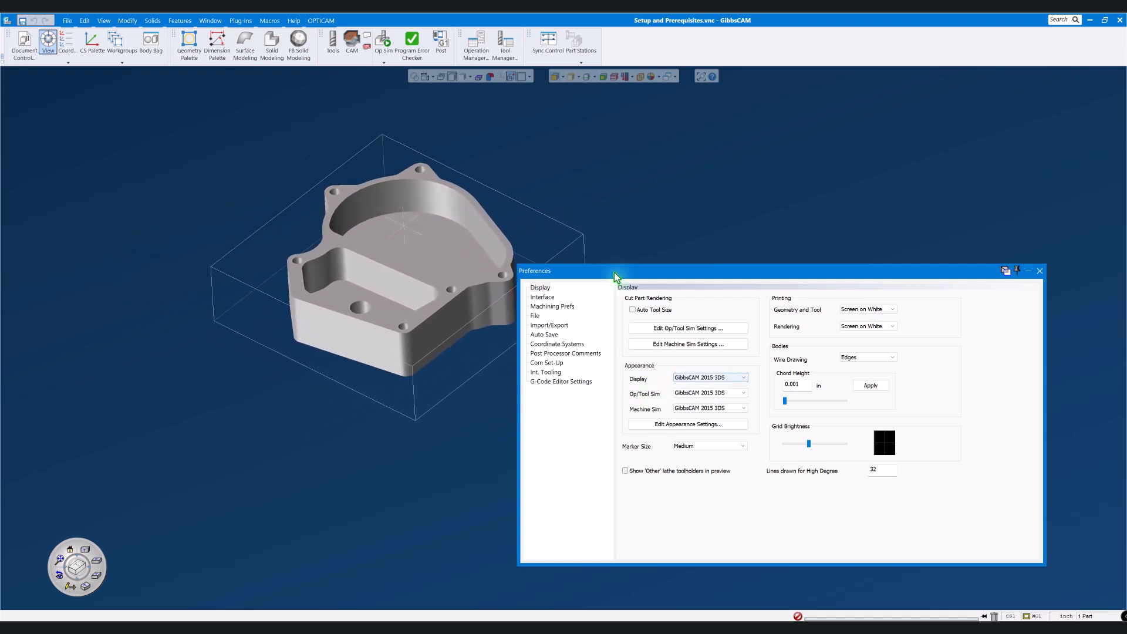
drag(614, 272, 649, 196)
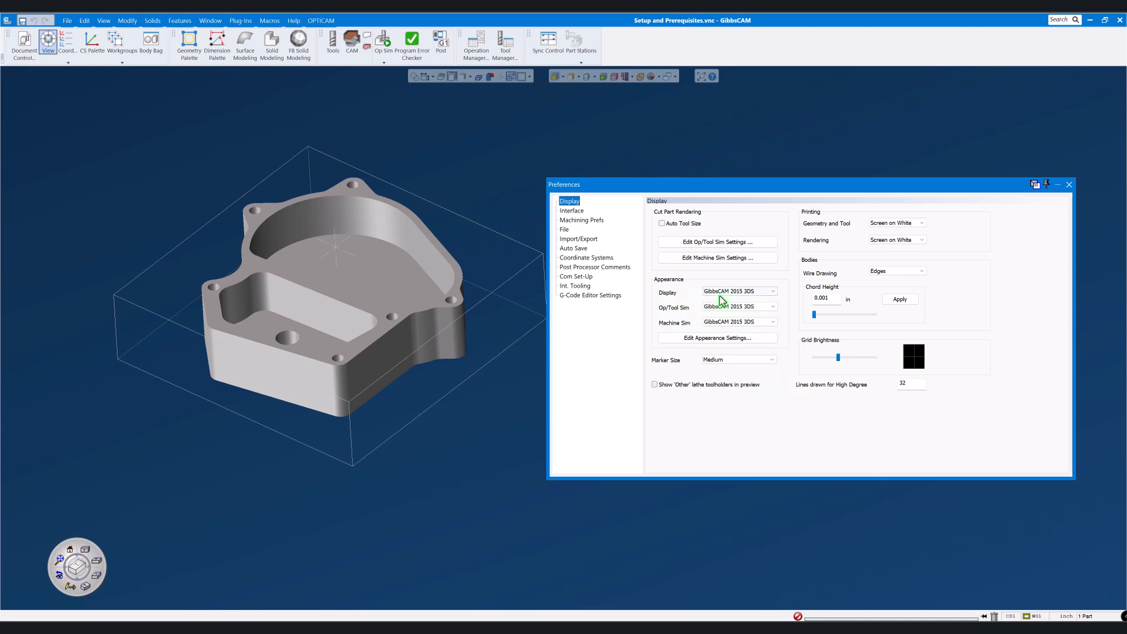
click(774, 292)
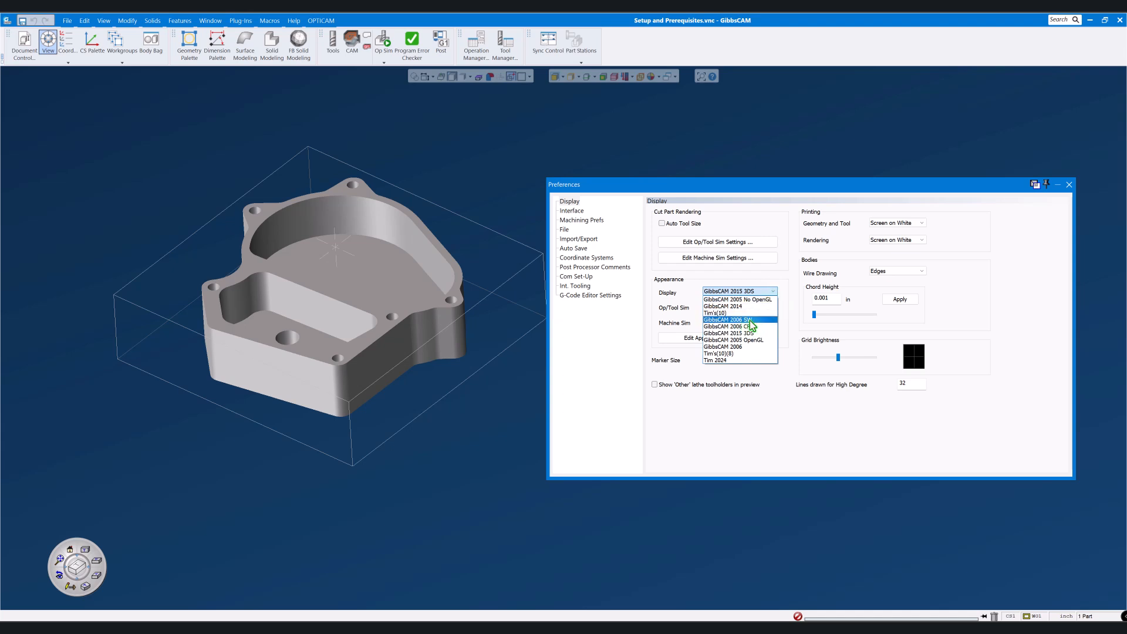
click(754, 321)
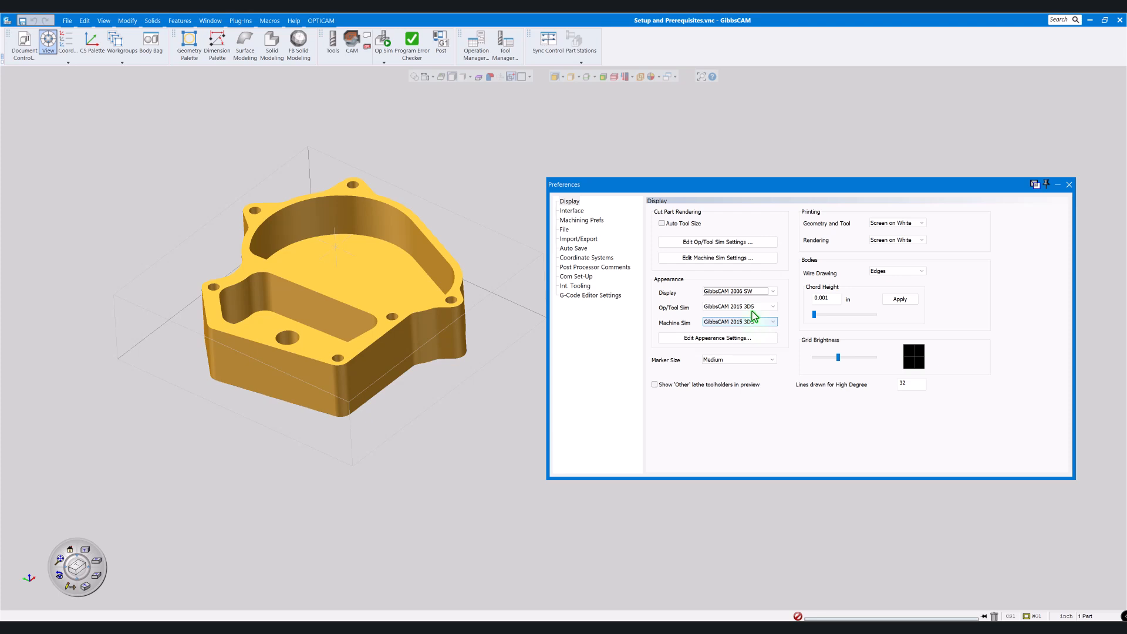
click(763, 292)
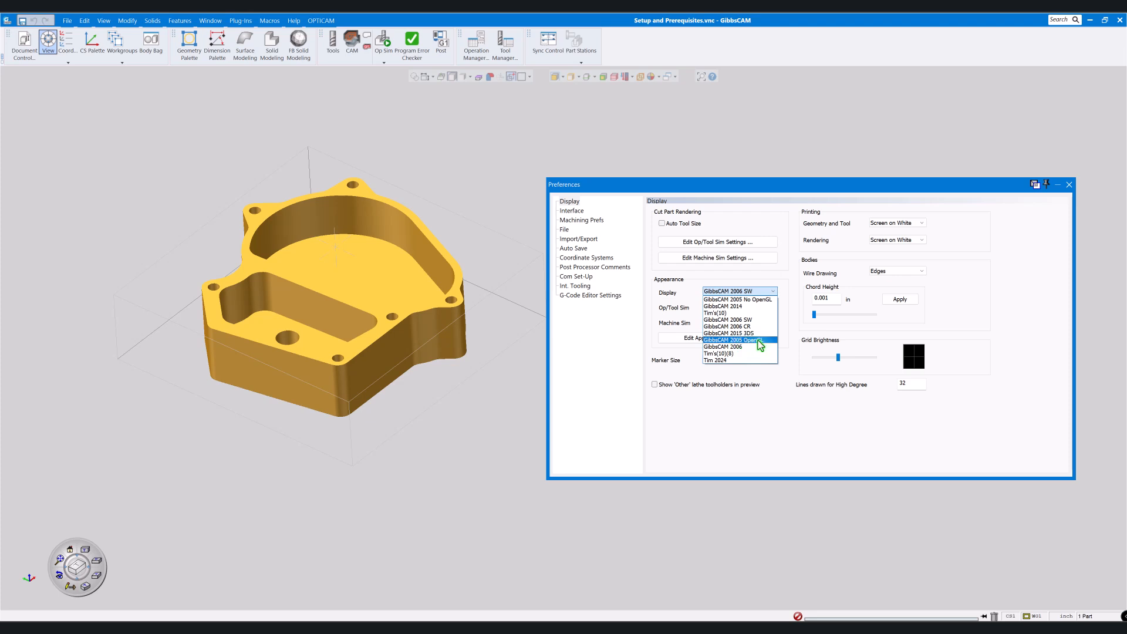
click(721, 353)
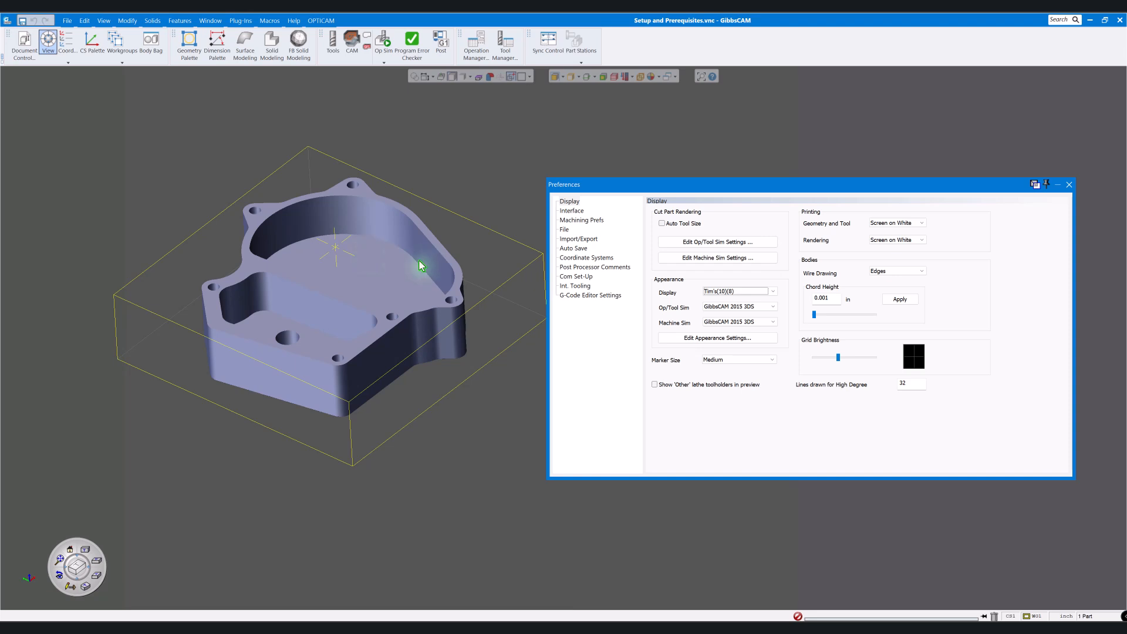
- Set the Op/Tool Sim appearance to the custom 2024 scheme and start Op Sim to preview it
click(758, 311)
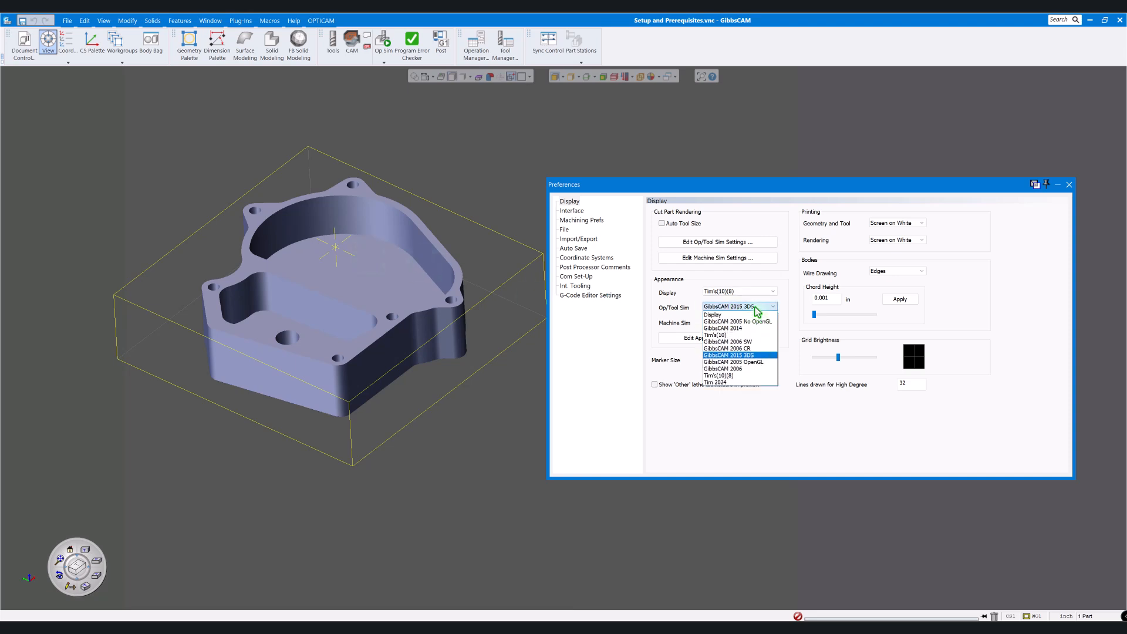
click(733, 384)
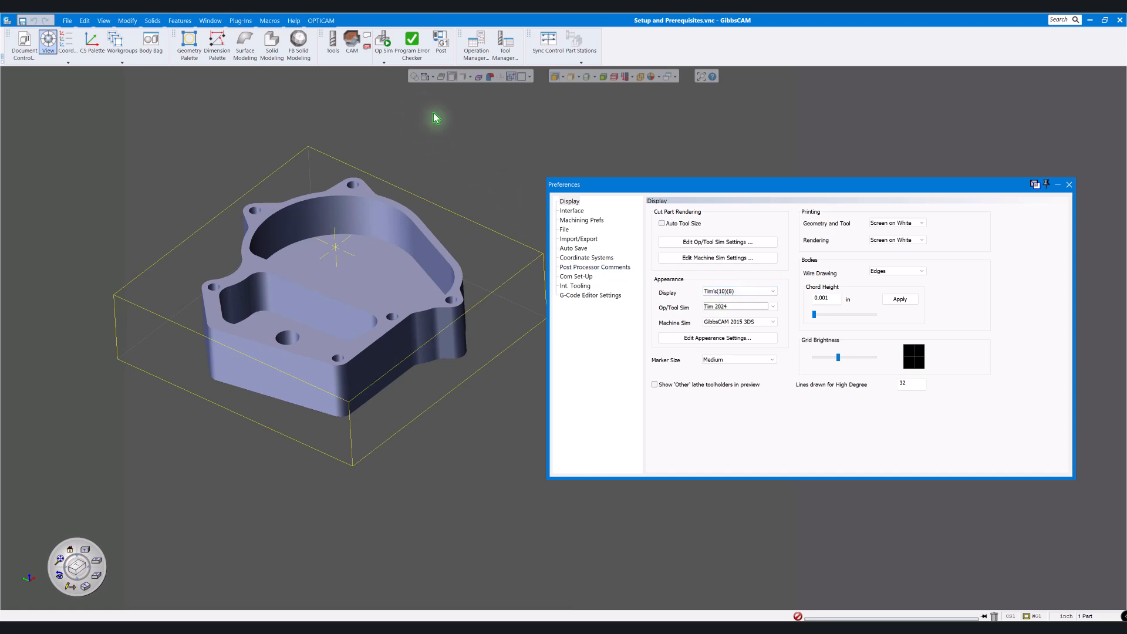
click(385, 44)
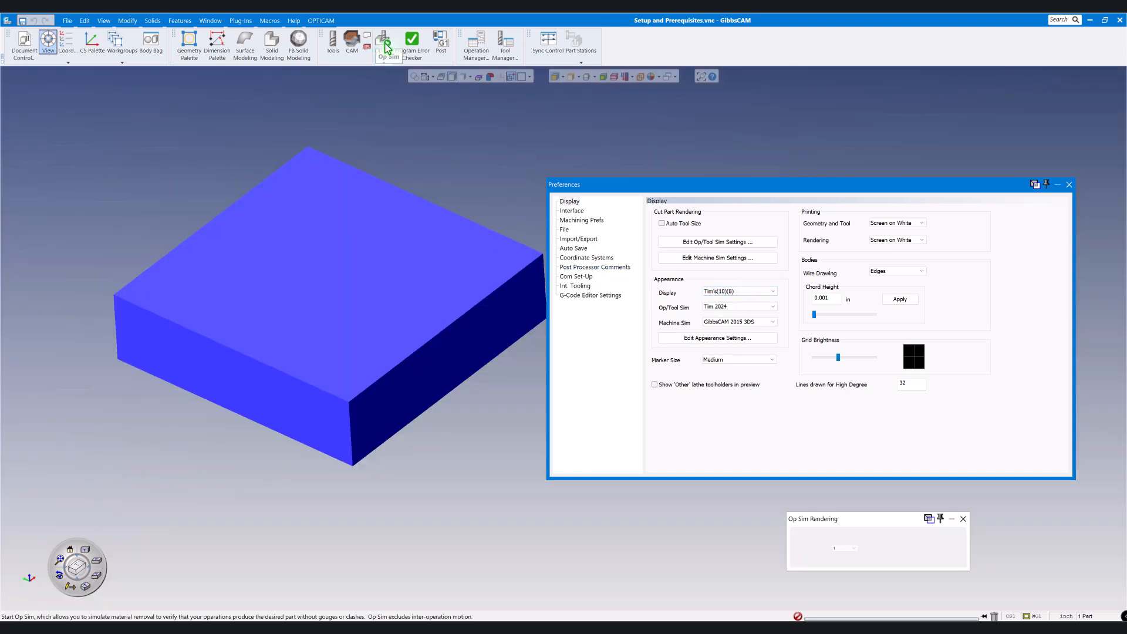
- Set the Display appearance to the custom 2024 scheme and Op/Tool Sim to GibbsCAM 2015 3DS, and exit Op Sim
click(734, 292)
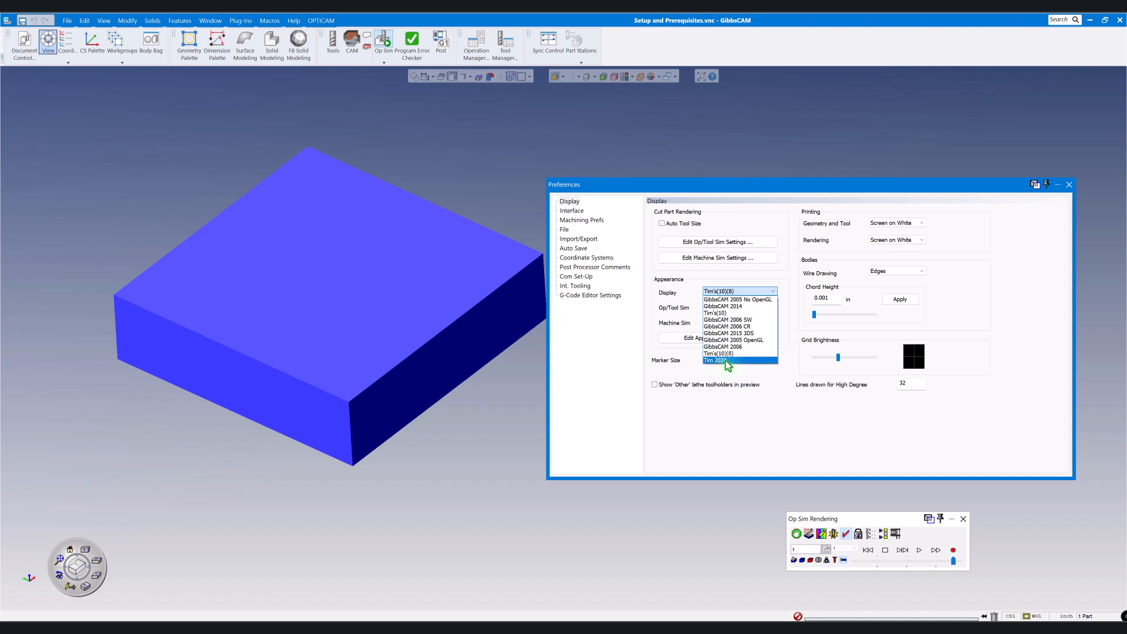
click(727, 360)
click(768, 307)
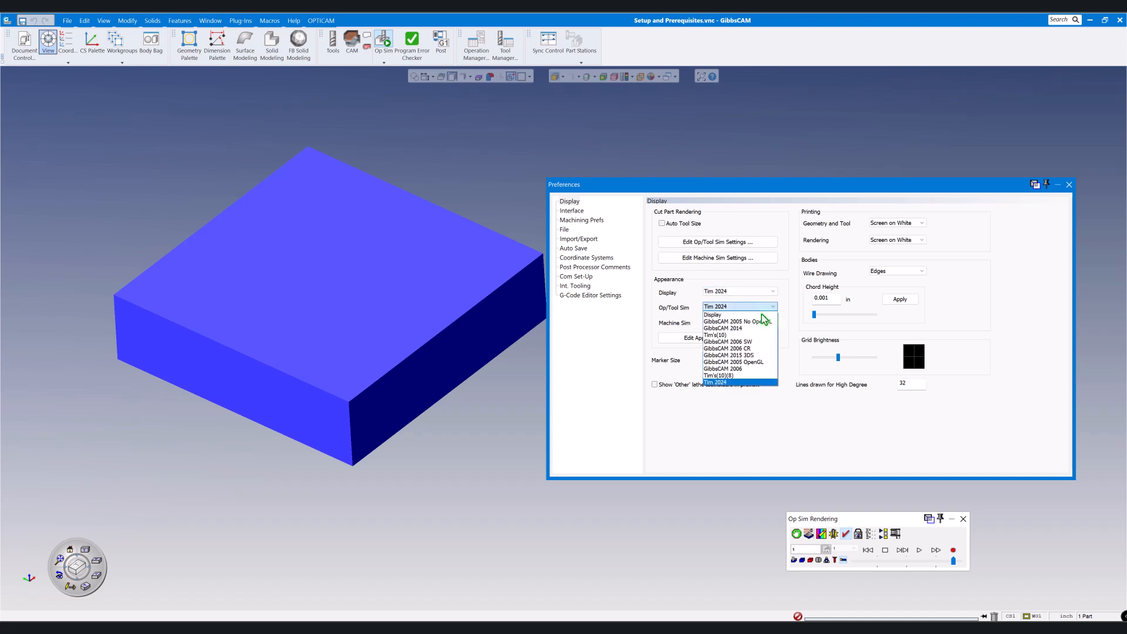
click(749, 356)
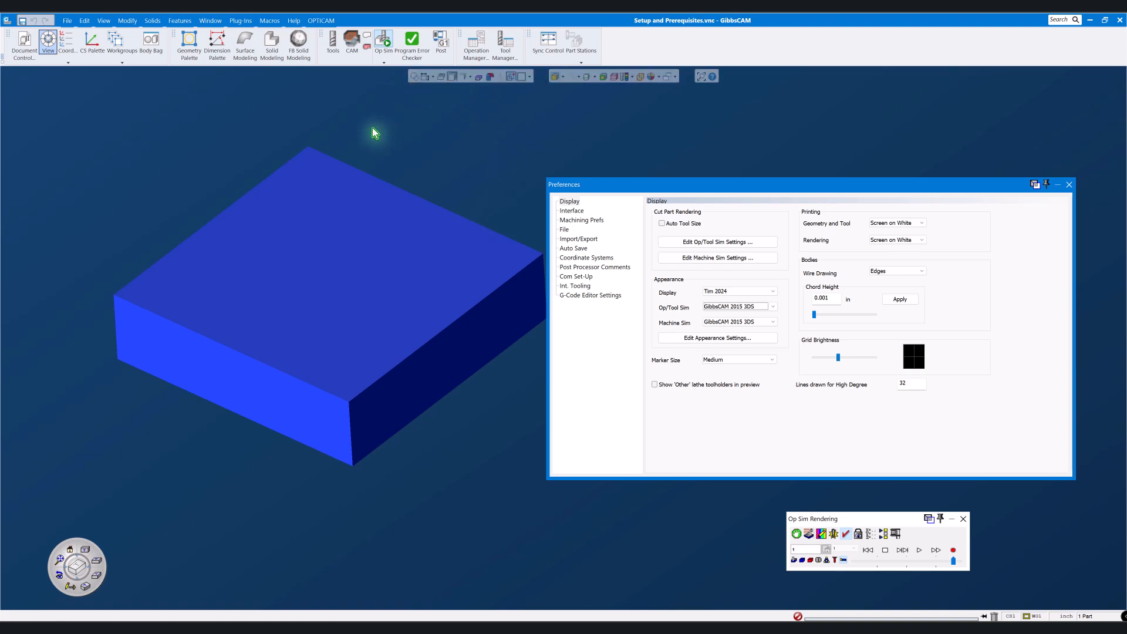
click(383, 45)
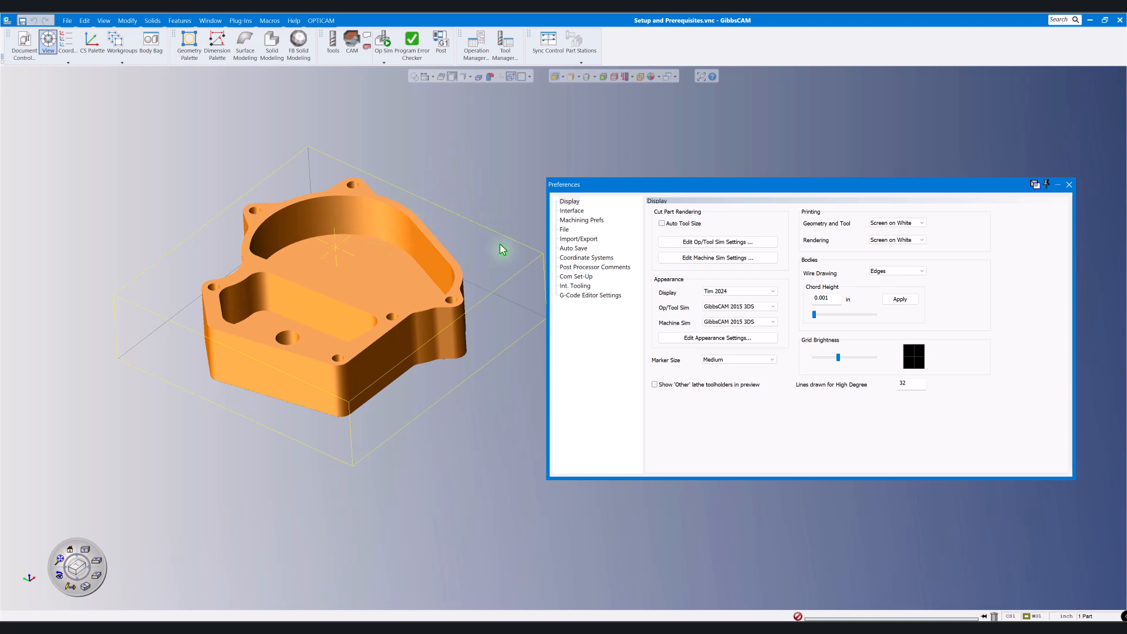
- Set the Display appearance to the custom (10) scheme with the part model in view
click(772, 291)
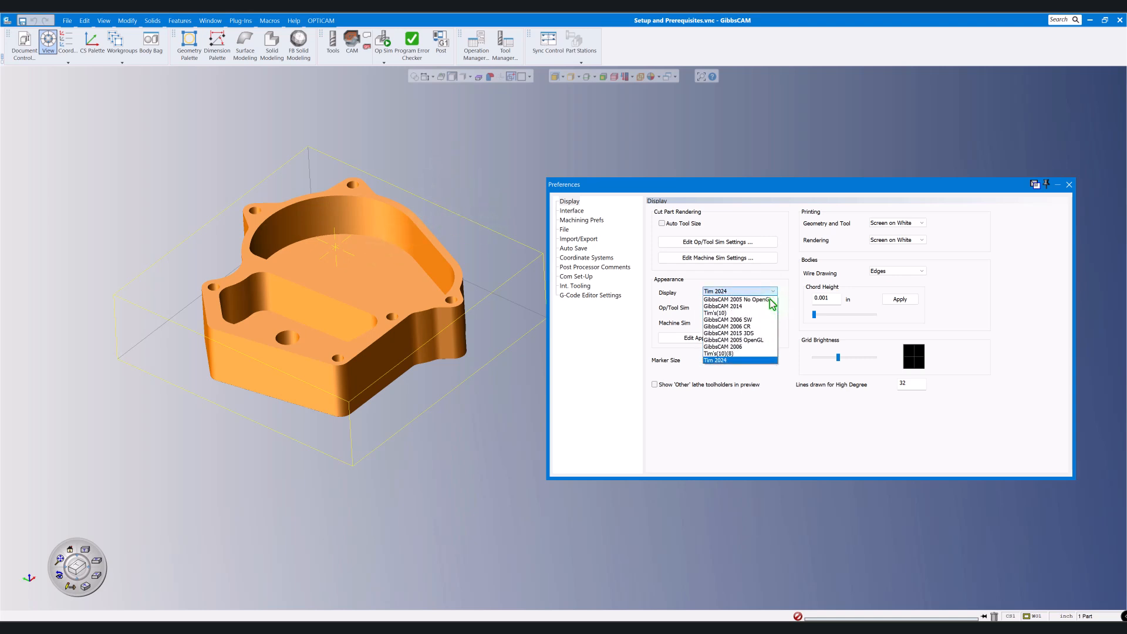
click(739, 314)
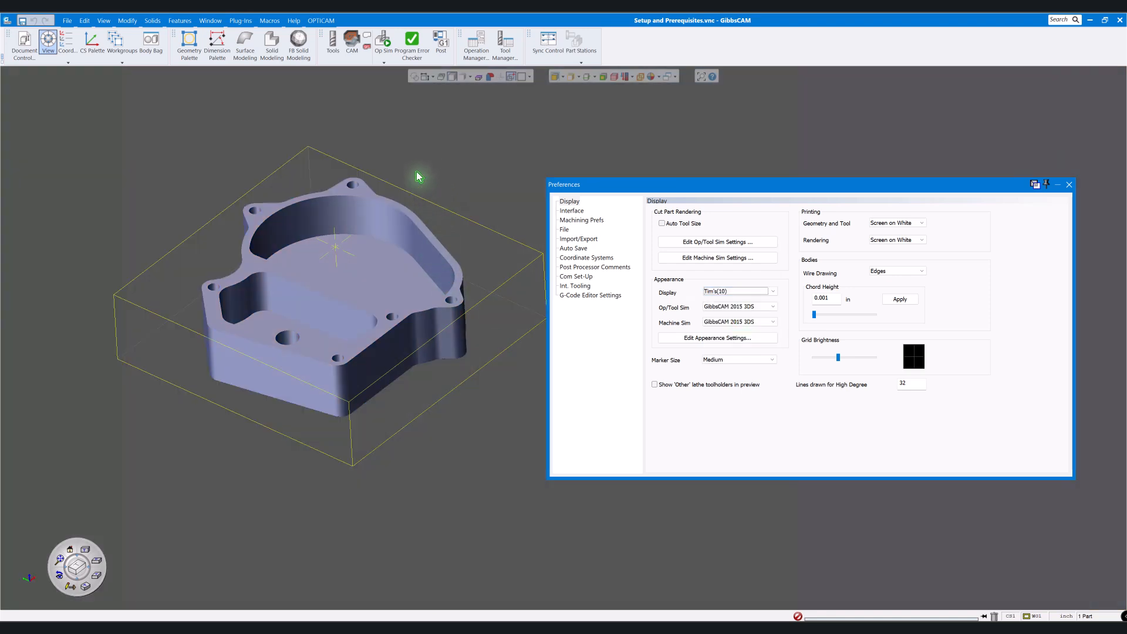
middle_drag(465, 192, 482, 174)
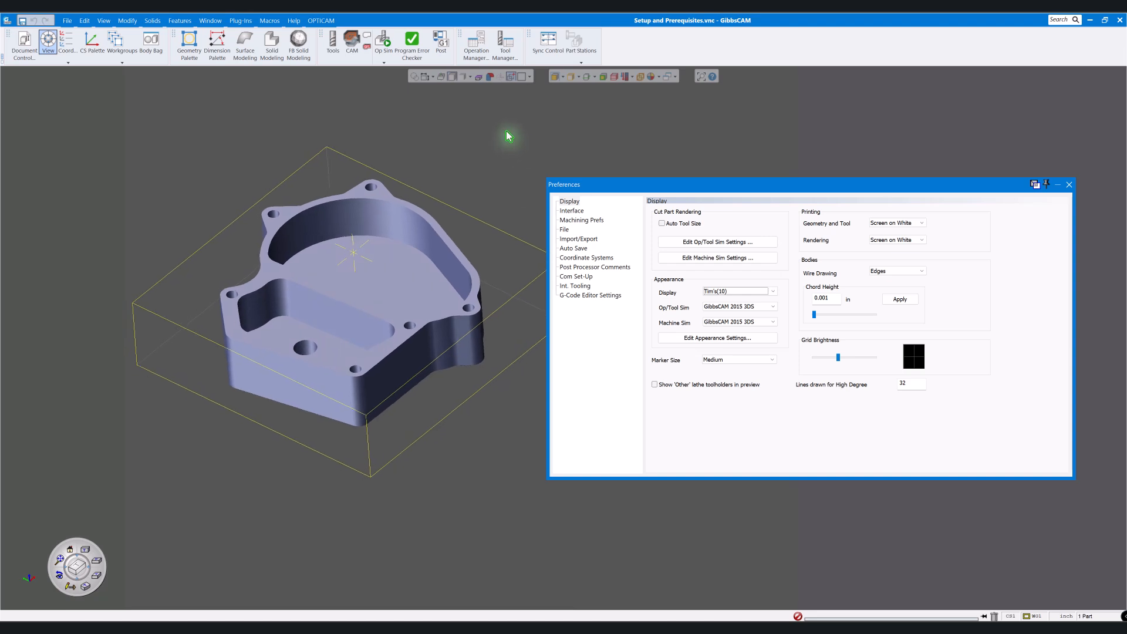
- Show the part's geometry in the top view and display the tool and CAM process lists
click(415, 80)
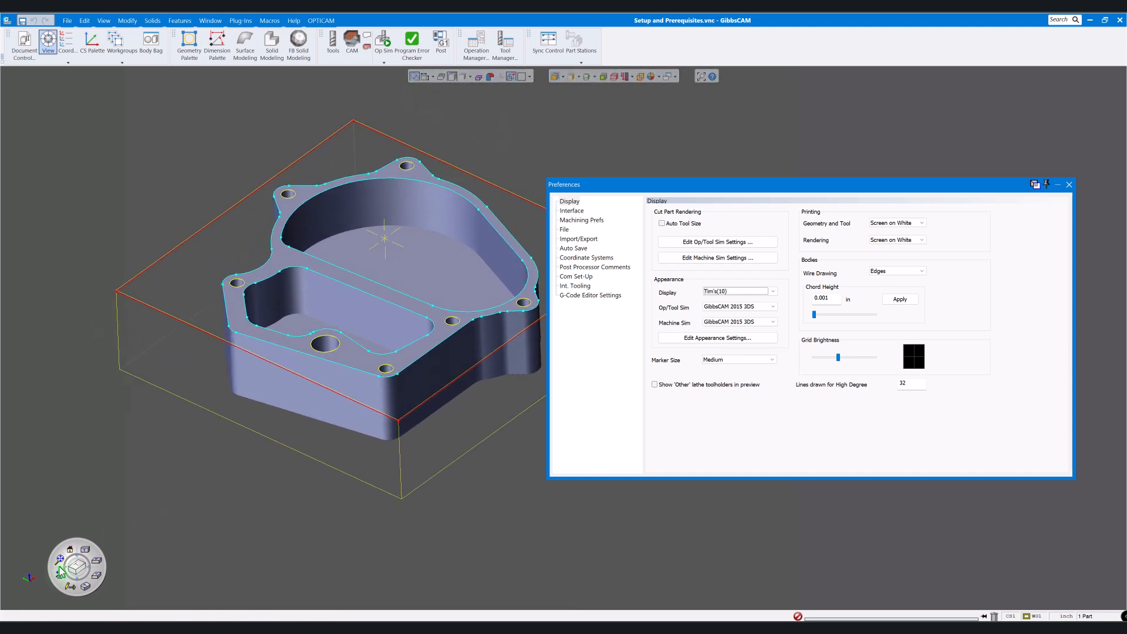
click(85, 551)
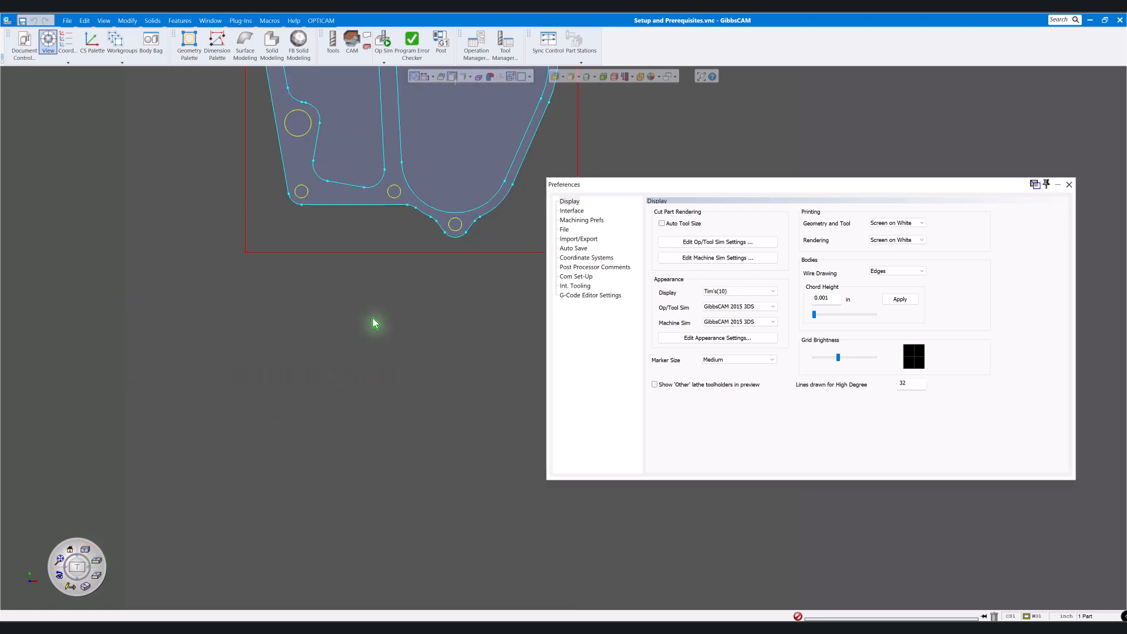
click(341, 47)
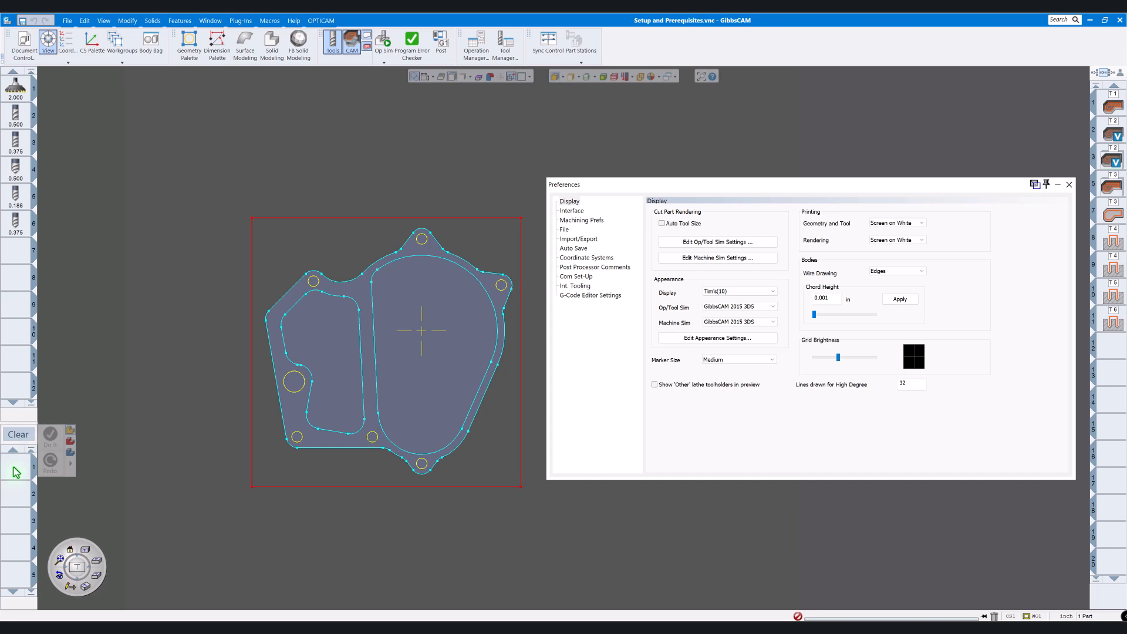
- Create a Contour process using the 0.500 endmill and pick the part's outer profile as its machining geometry
click(15, 472)
click(100, 405)
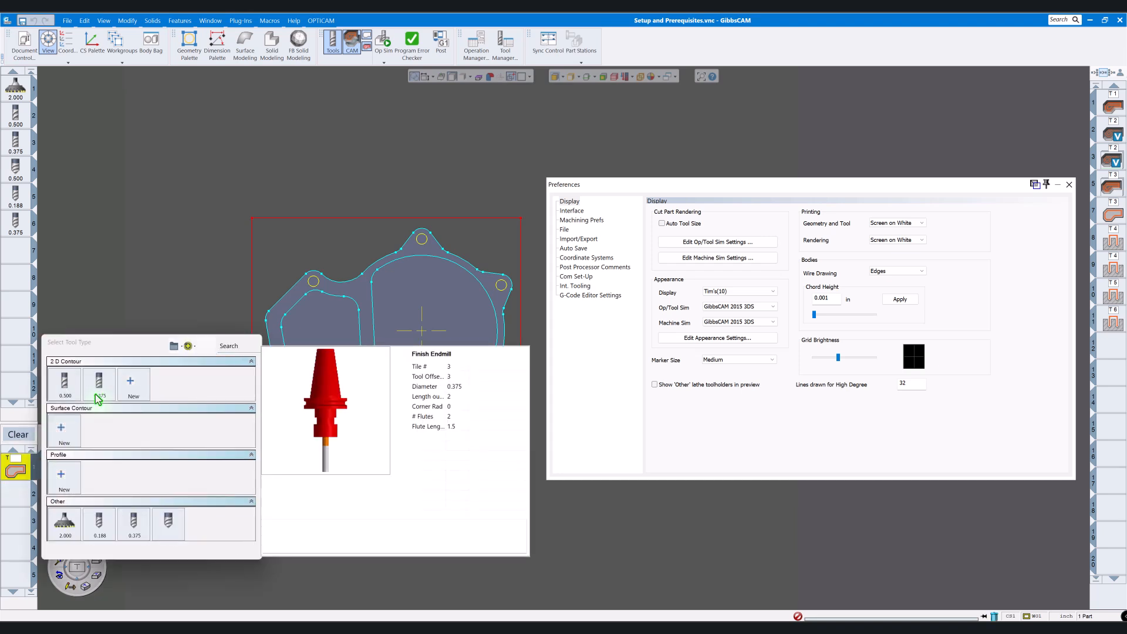
click(66, 386)
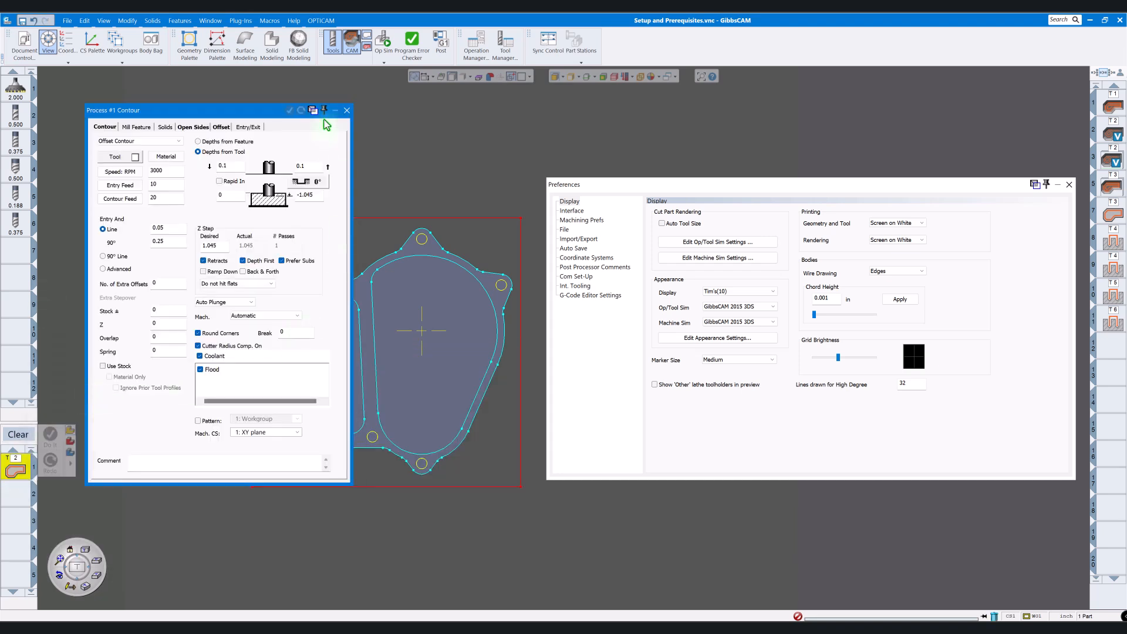
click(347, 110)
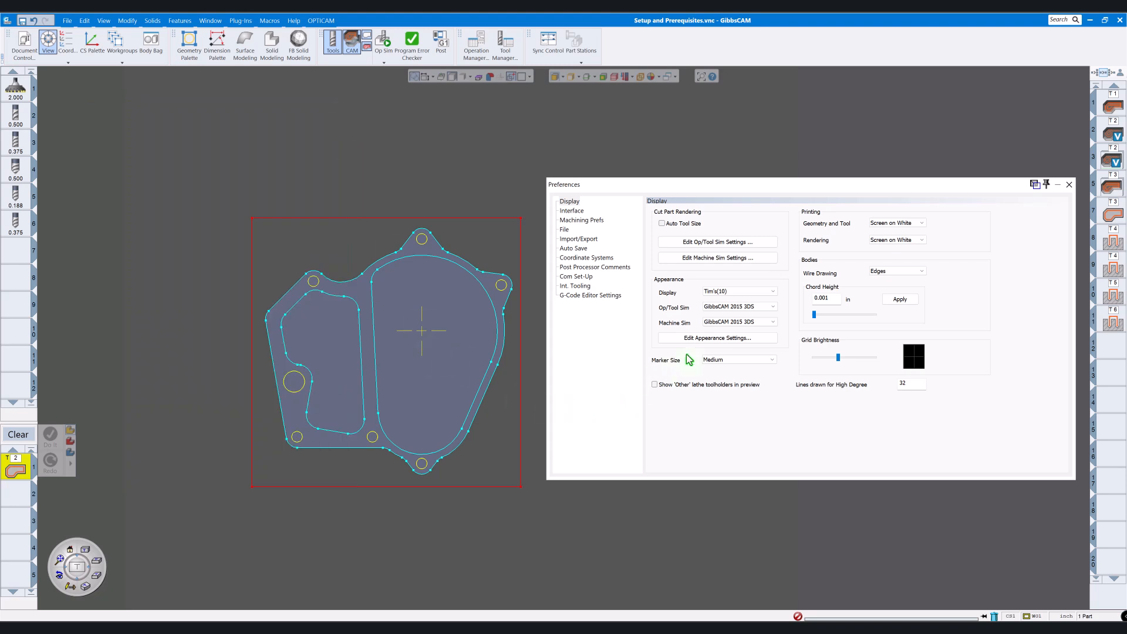
click(492, 386)
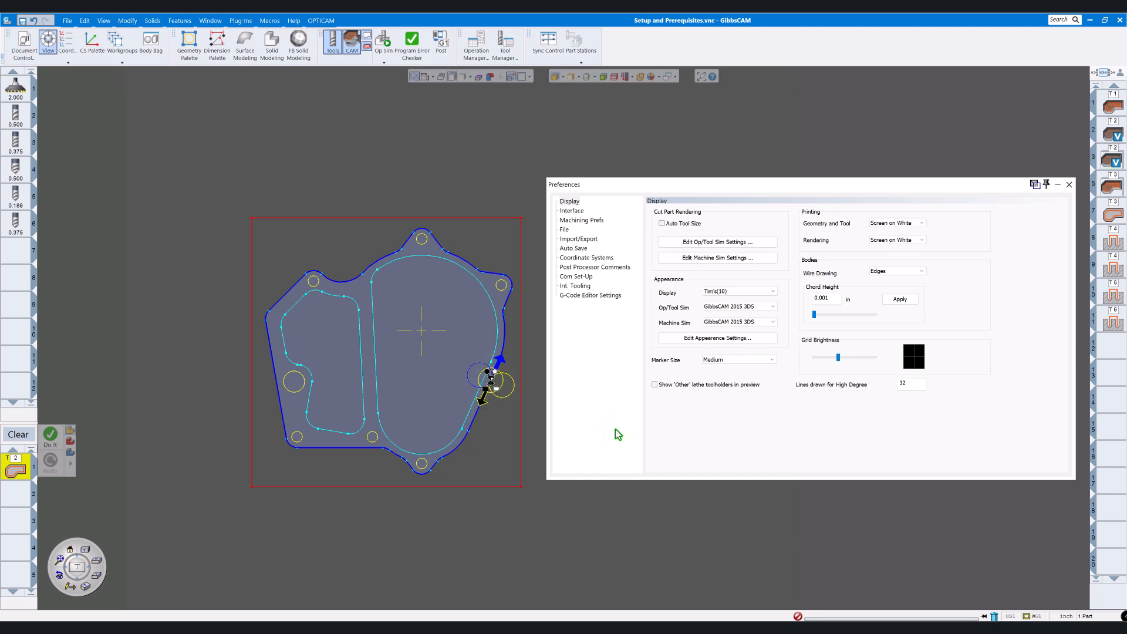
- Try the Small, Large and Extra Large marker sizes on the selected profile, return Marker Size to Medium and deselect the profile
click(717, 367)
click(722, 369)
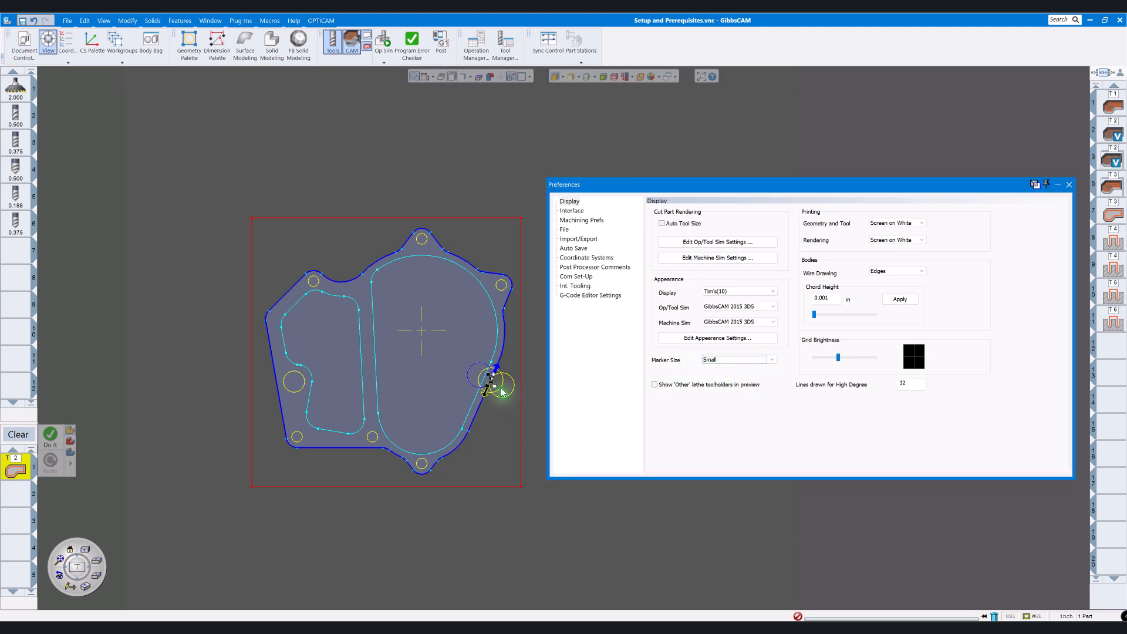
click(718, 360)
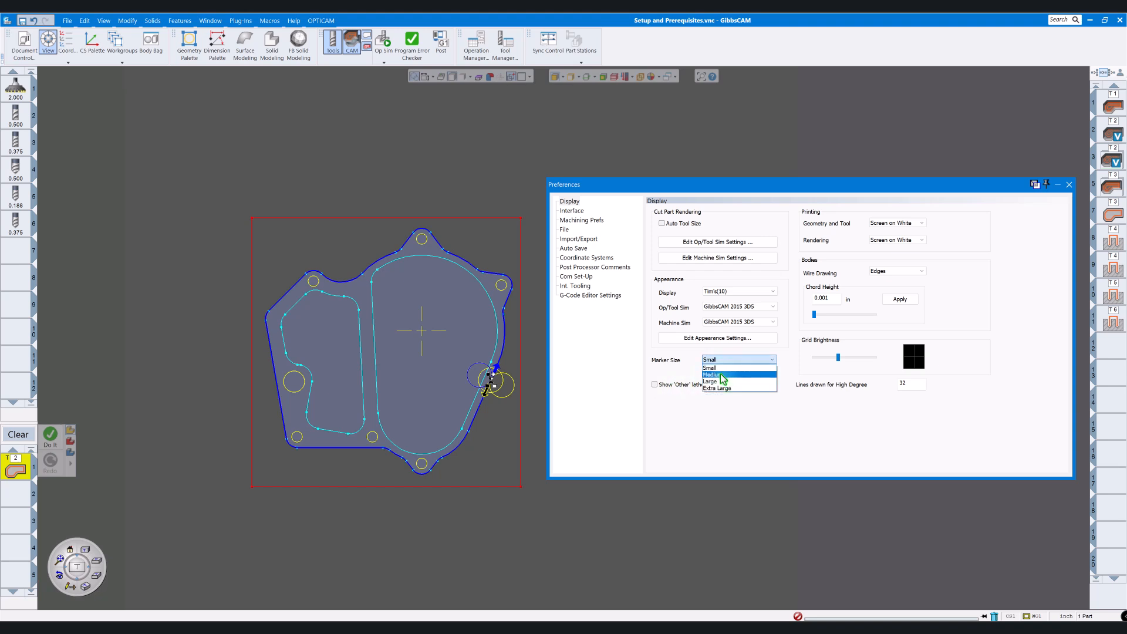
click(722, 375)
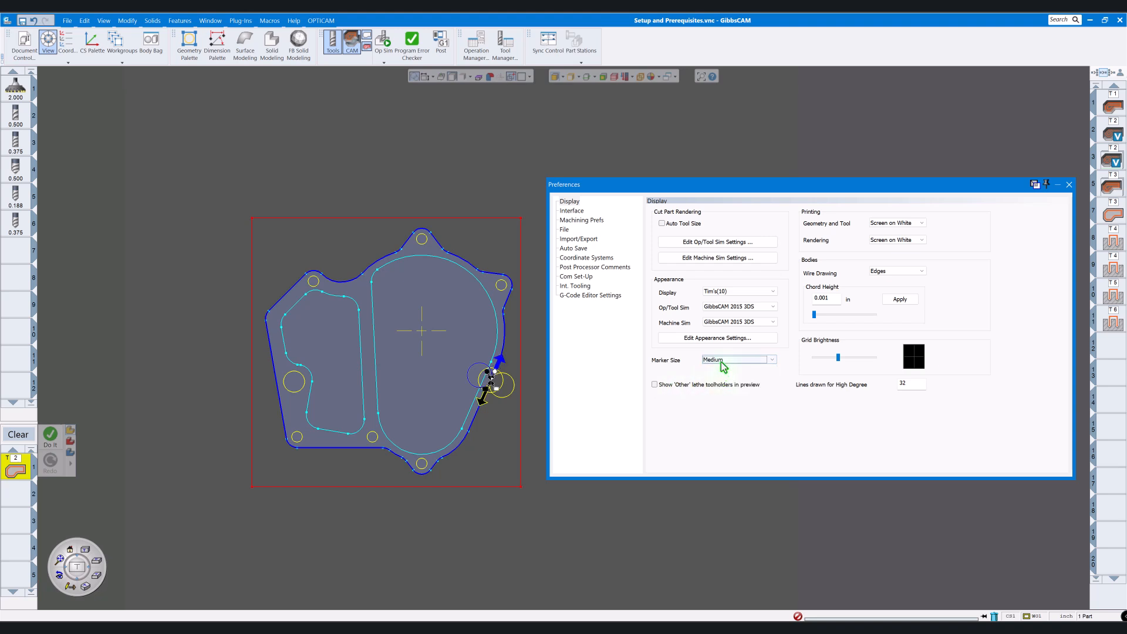
click(723, 364)
click(717, 382)
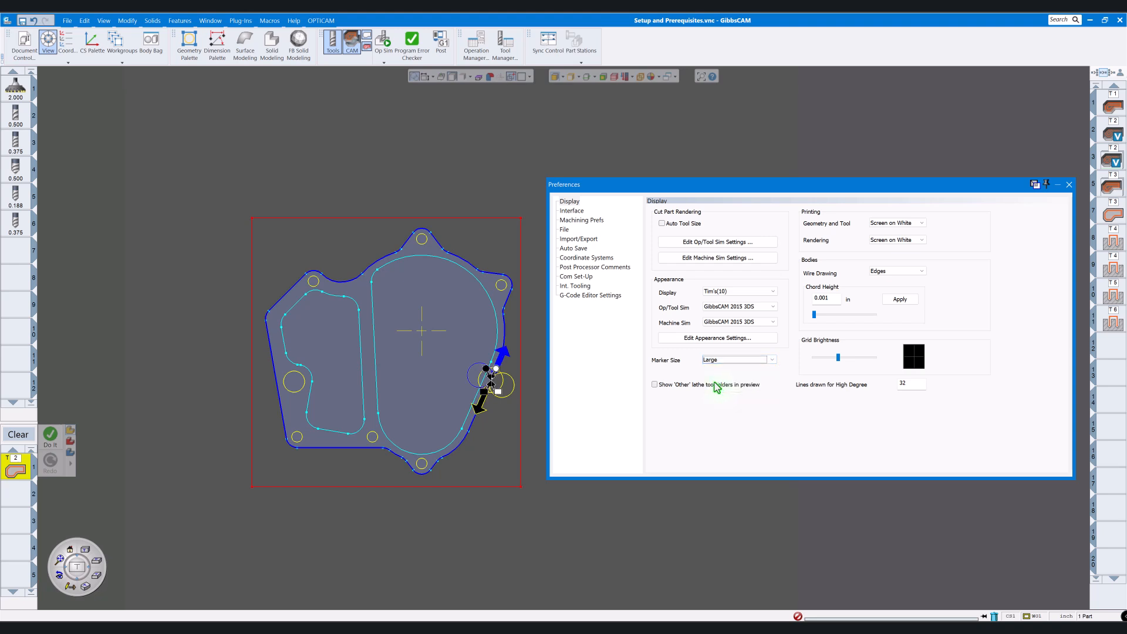
click(727, 364)
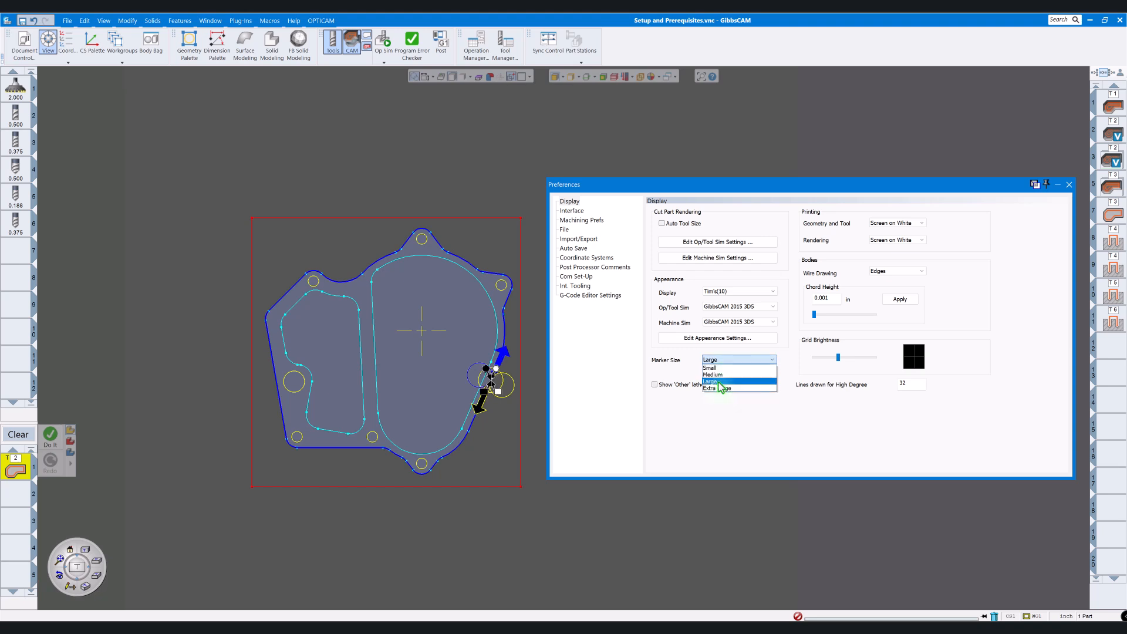
click(714, 389)
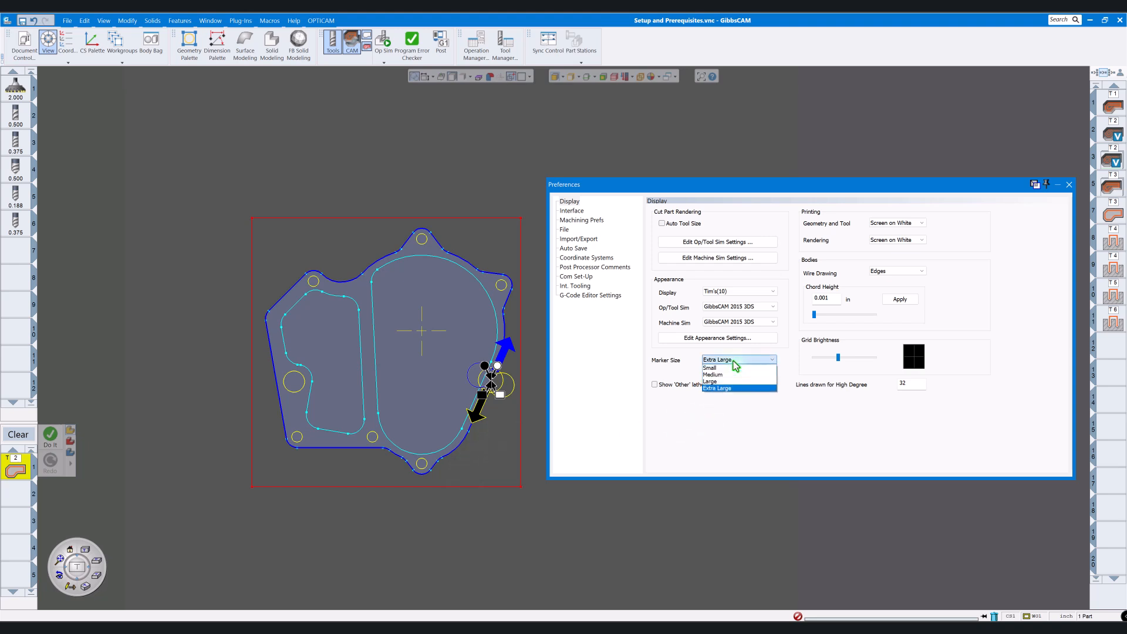
click(728, 375)
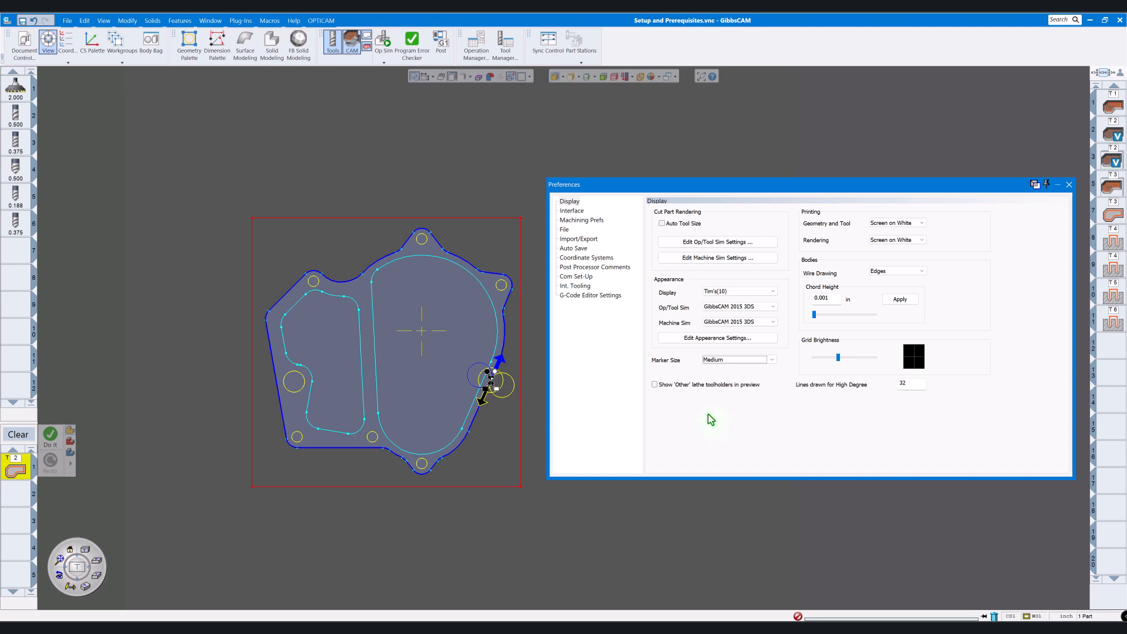
click(684, 423)
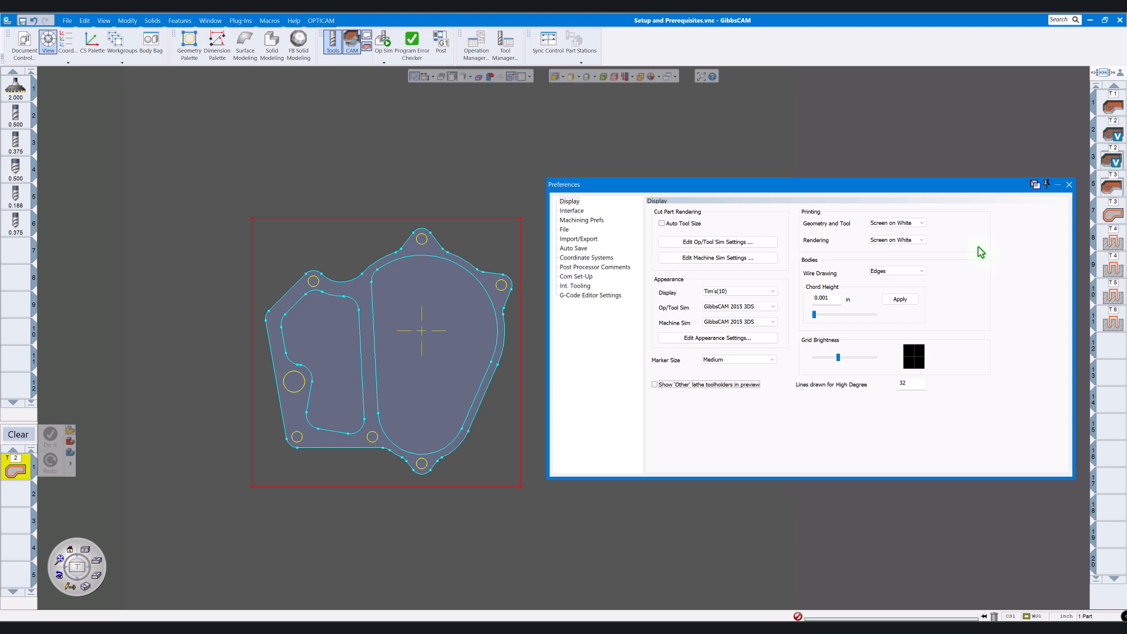
- Check the Geometry and Tool printing color options and move the Preferences window higher
click(920, 224)
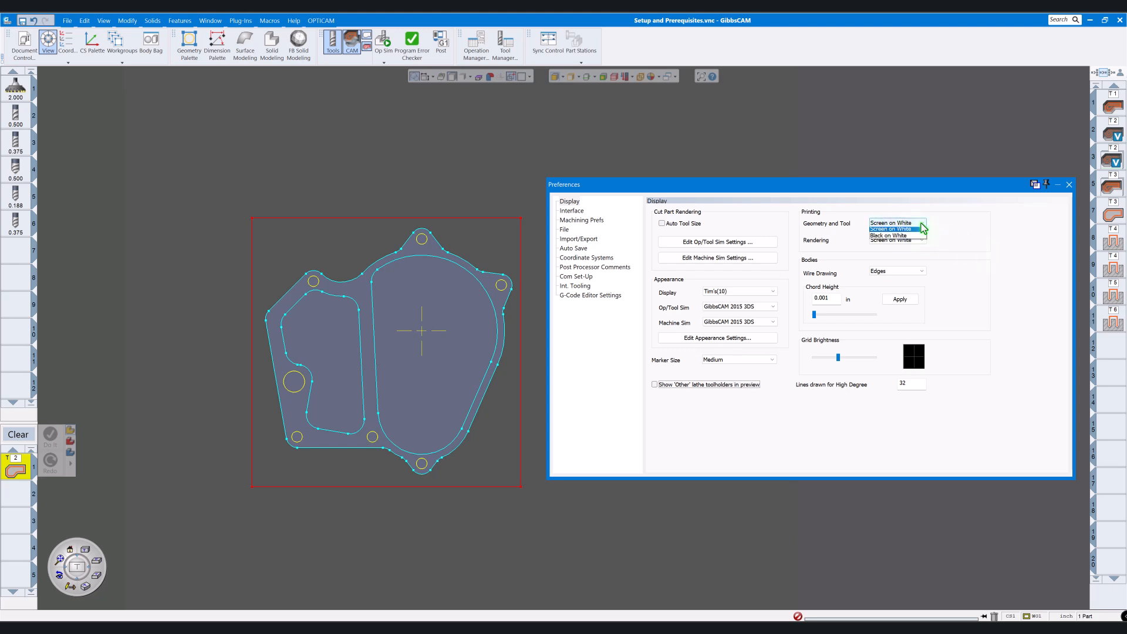
click(891, 237)
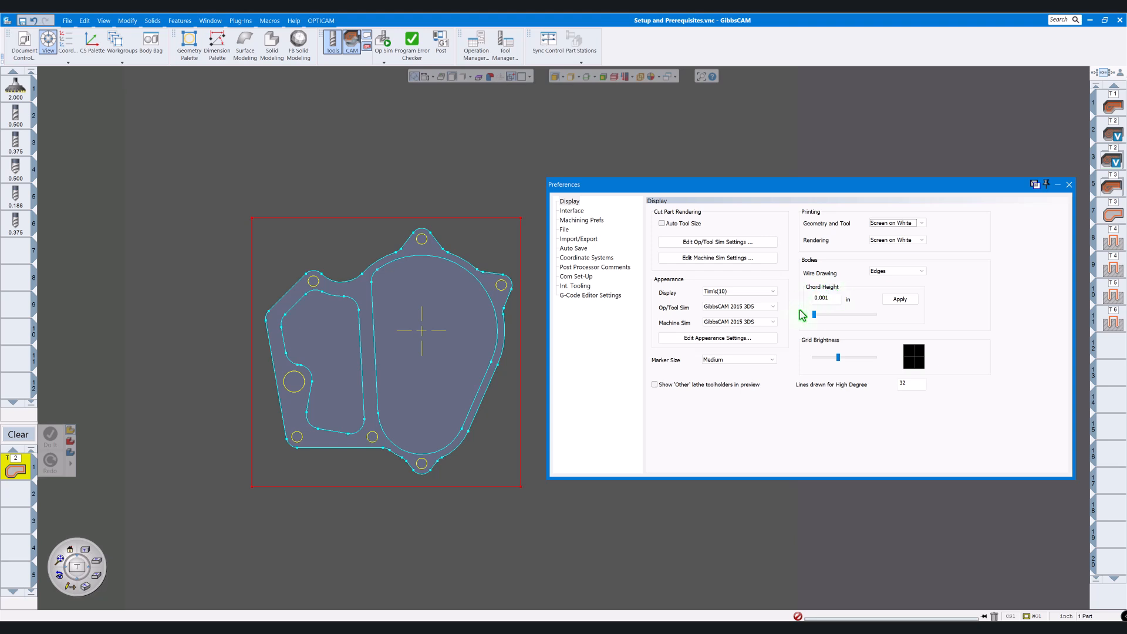
drag(758, 185, 753, 130)
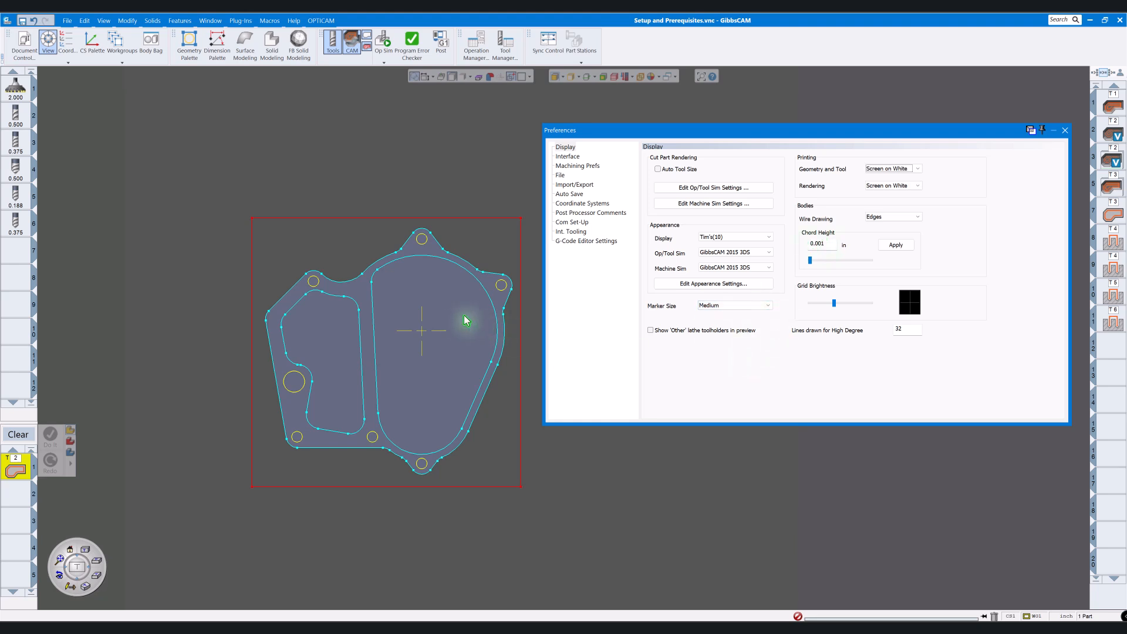
- Return the part to the isometric view and hide its geometry
click(83, 585)
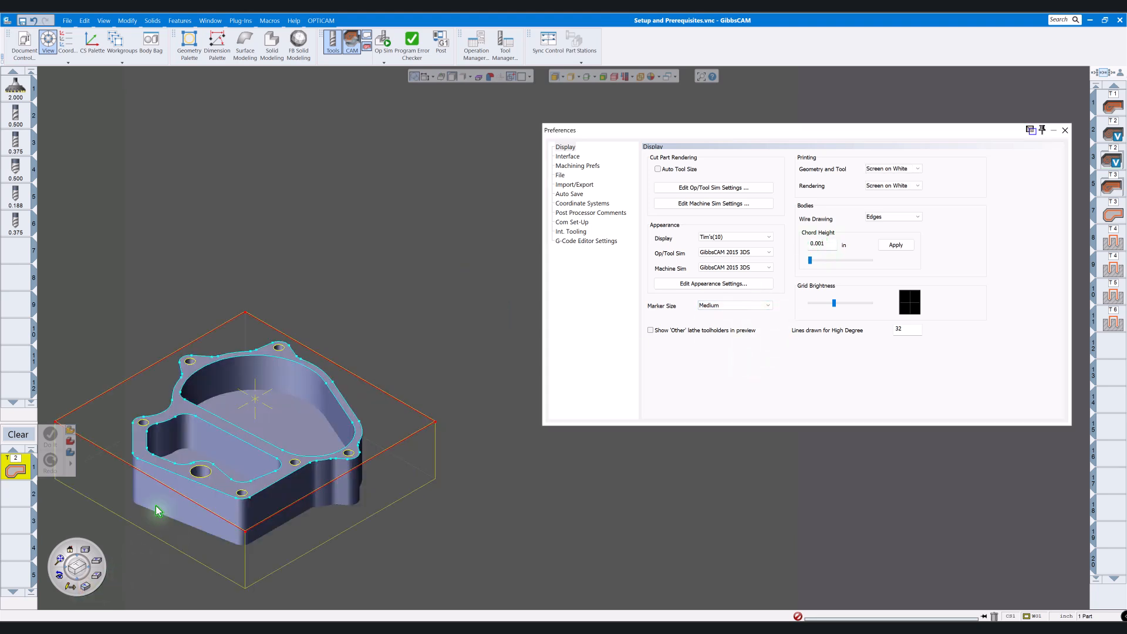
scroll(257, 392, down, 3)
middle_drag(257, 392, 345, 210)
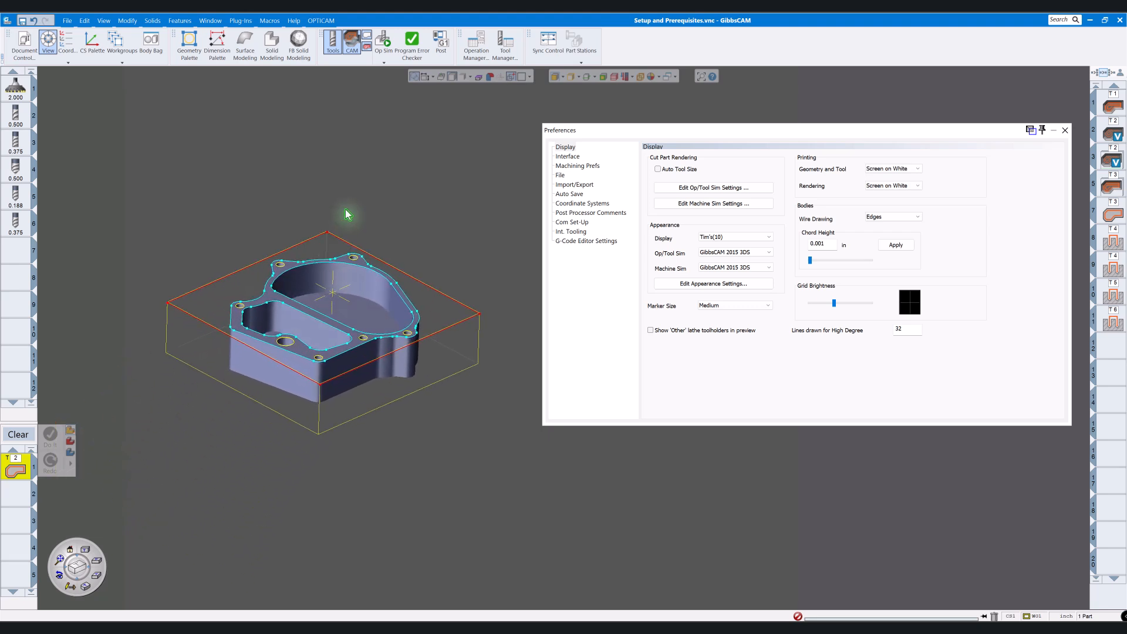
click(415, 77)
- Set the Chord Height for bodies to 0.1 in and apply it
scroll(460, 149, up, 5)
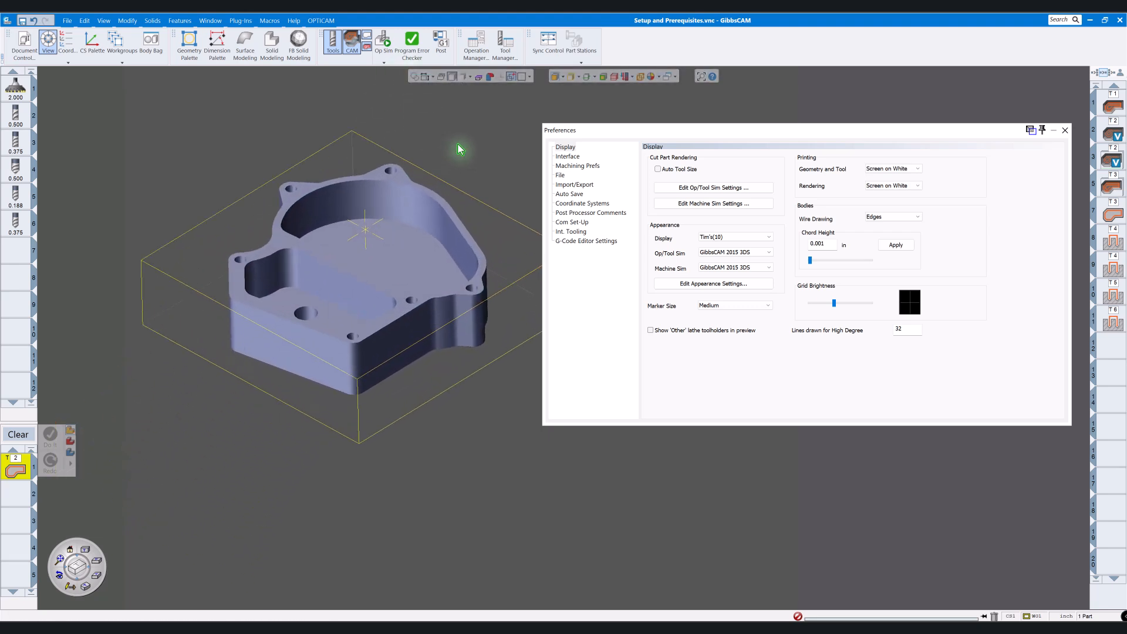
scroll(460, 148, up, 4)
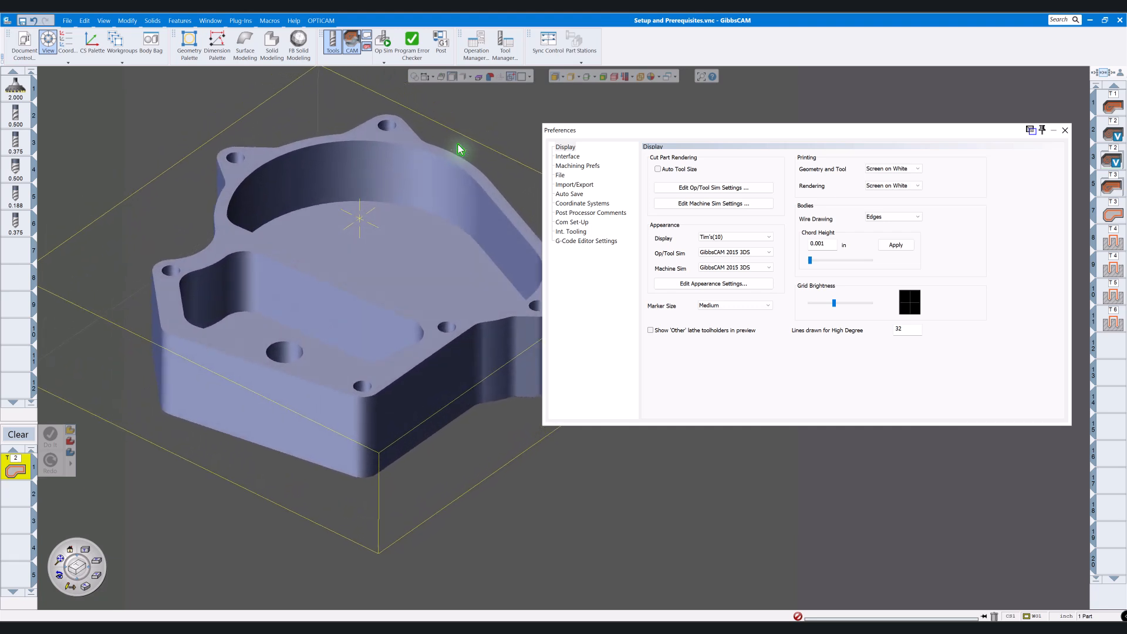
key(ctrl+i)
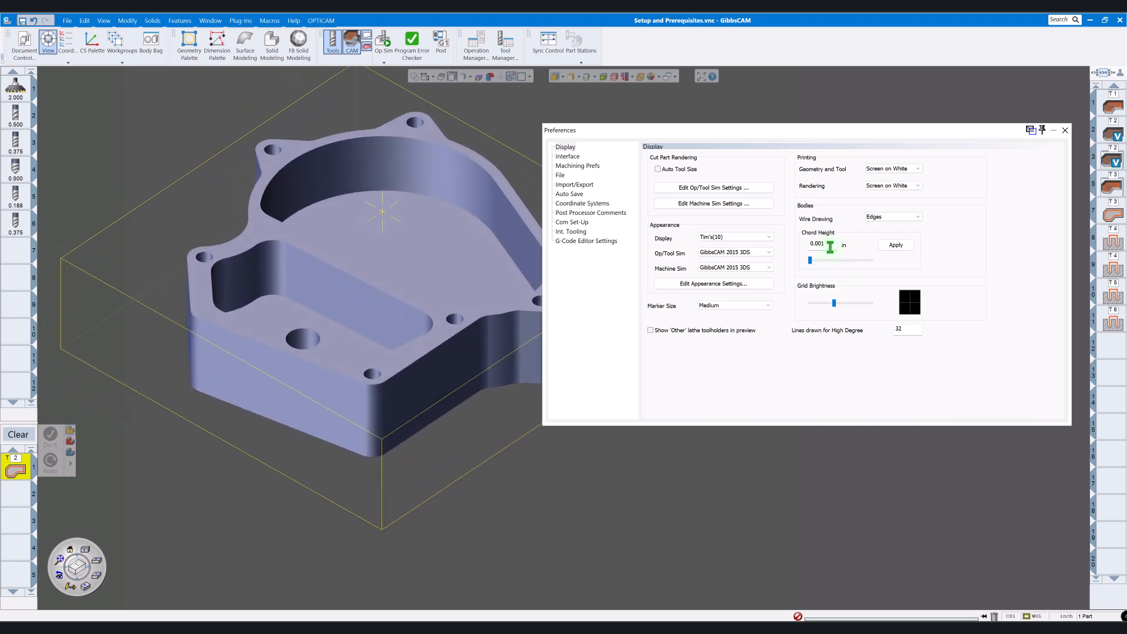
double_click(825, 245)
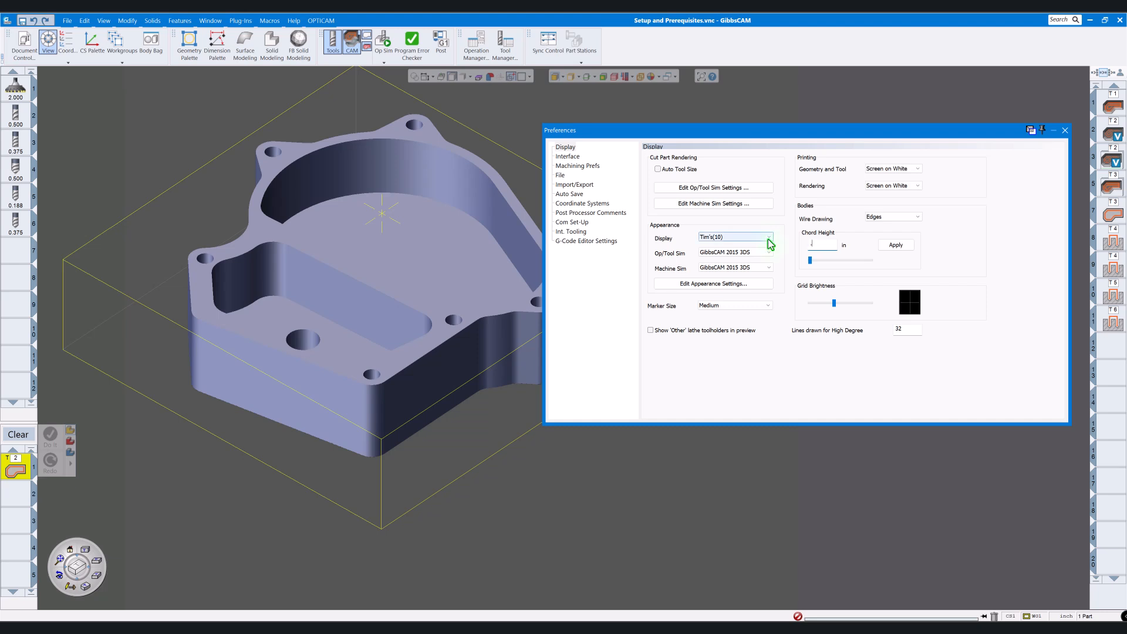
click(891, 247)
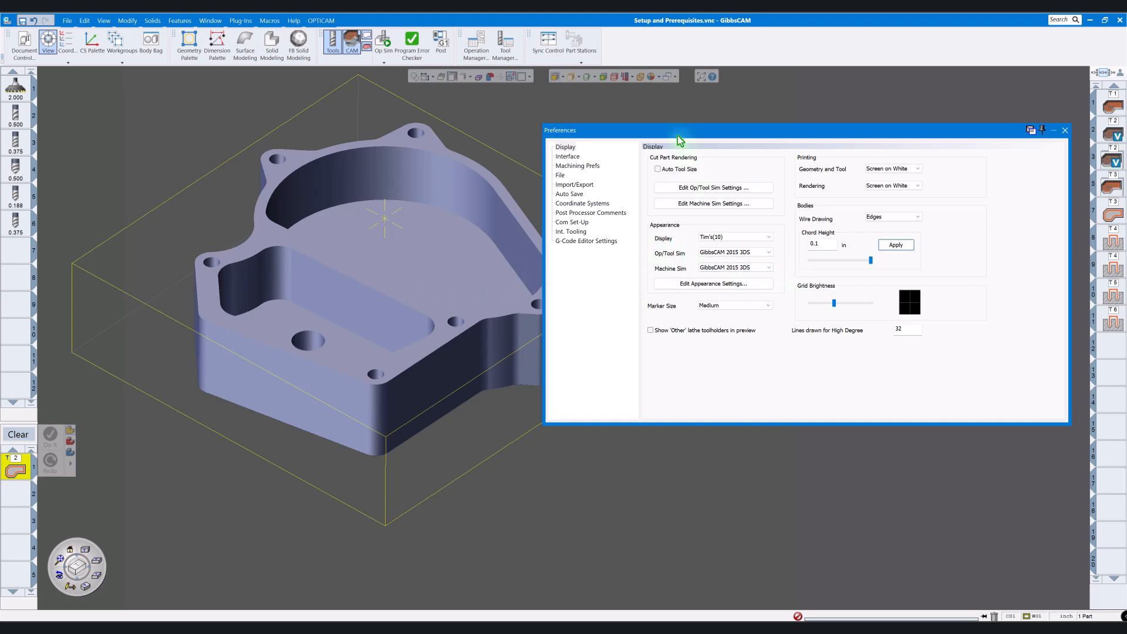
- Move the Preferences window clear of the part, select the whole solid body and open its Properties
drag(679, 140, 712, 157)
click(389, 235)
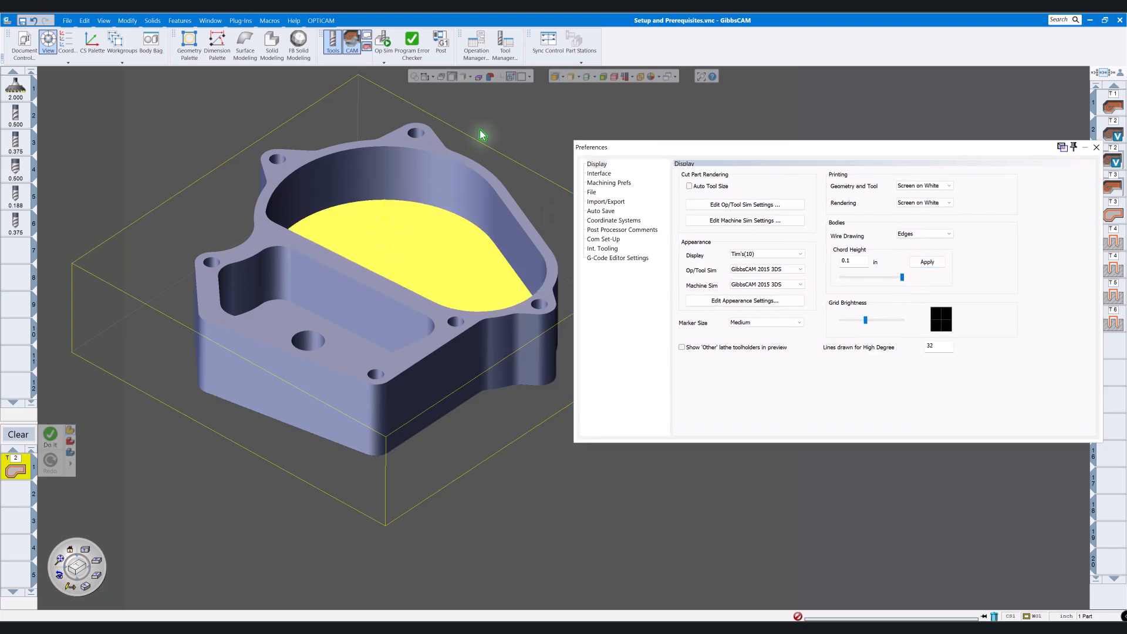
click(418, 202)
right_click(420, 201)
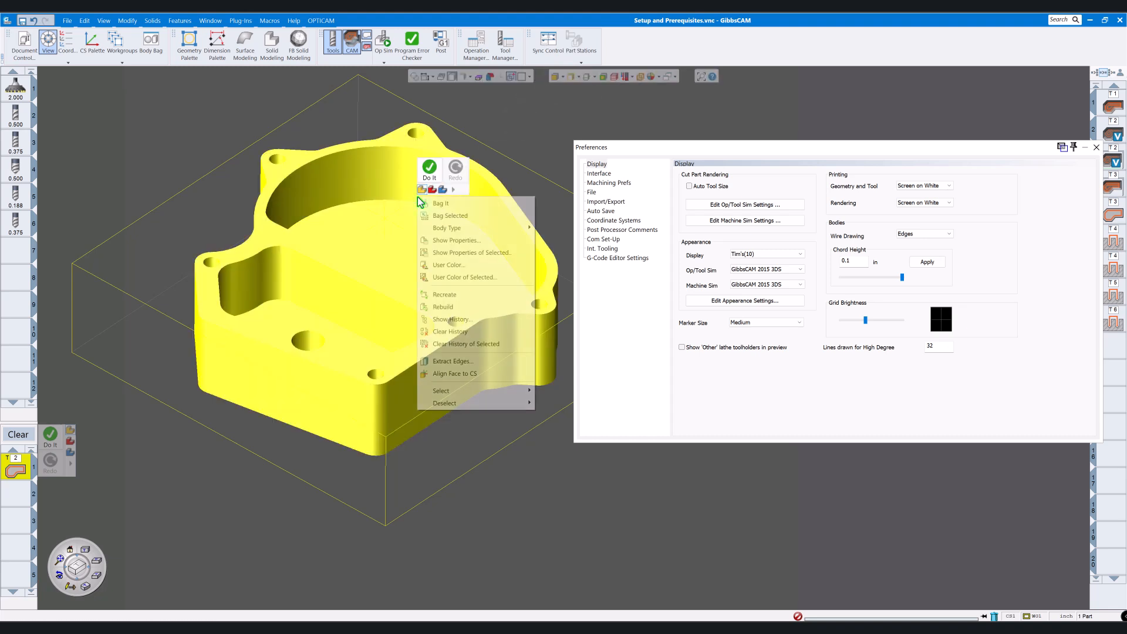
click(449, 240)
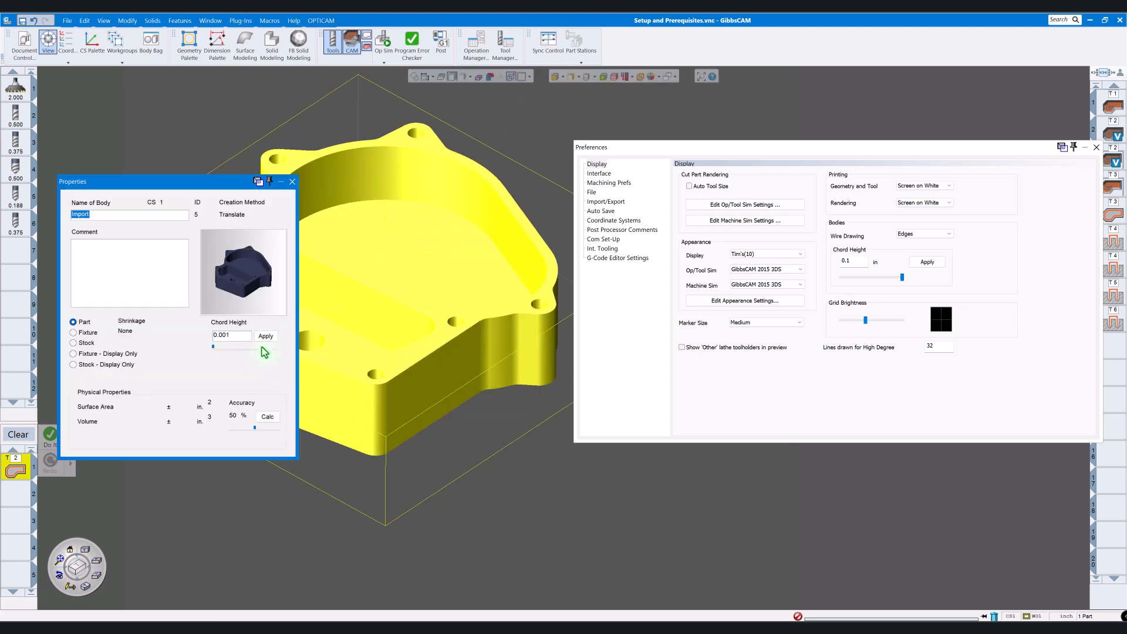
- Set the selected body's Chord Height to 0.1 in, apply it, move the Properties window off the part and deselect the body
click(221, 335)
text(.1)
click(265, 337)
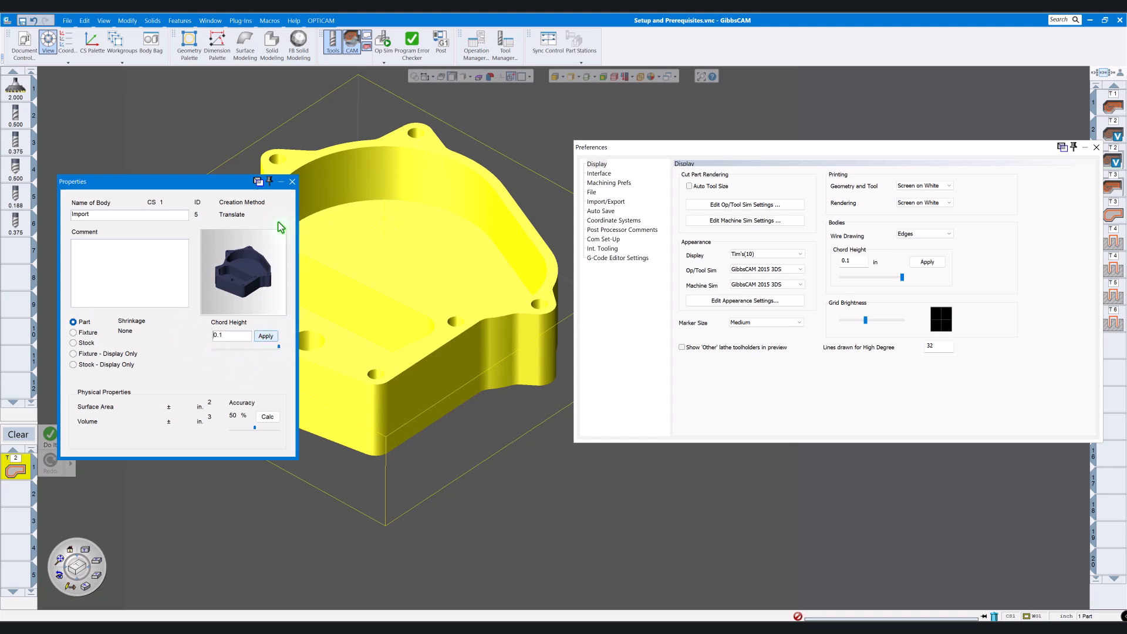
drag(254, 182, 681, 456)
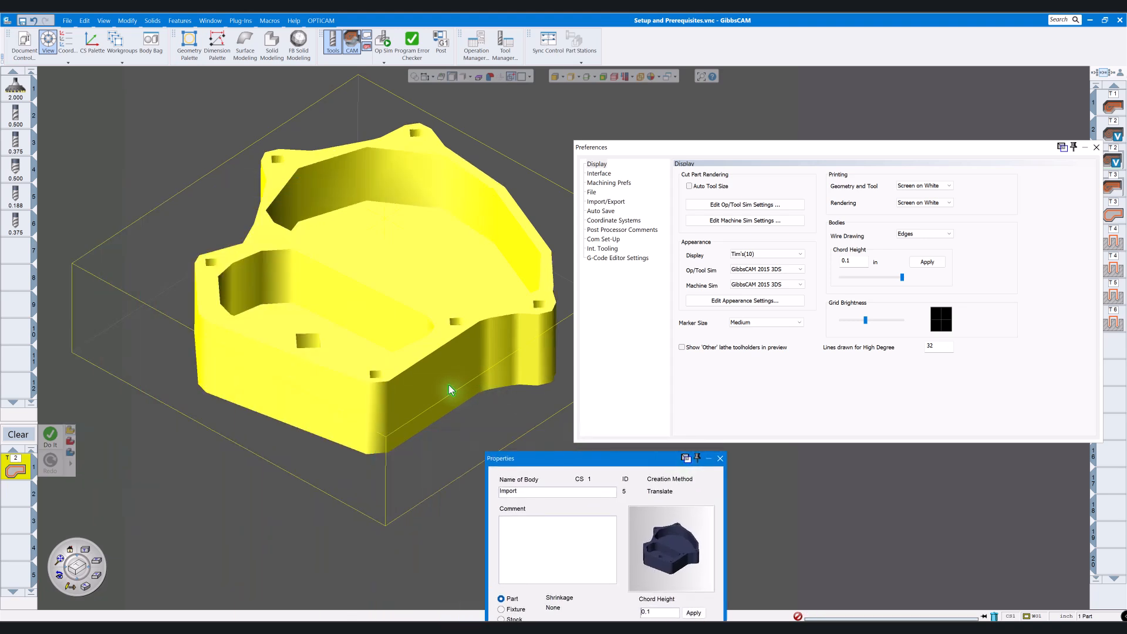
scroll(440, 385, down, 1)
click(456, 440)
middle_drag(457, 440, 456, 440)
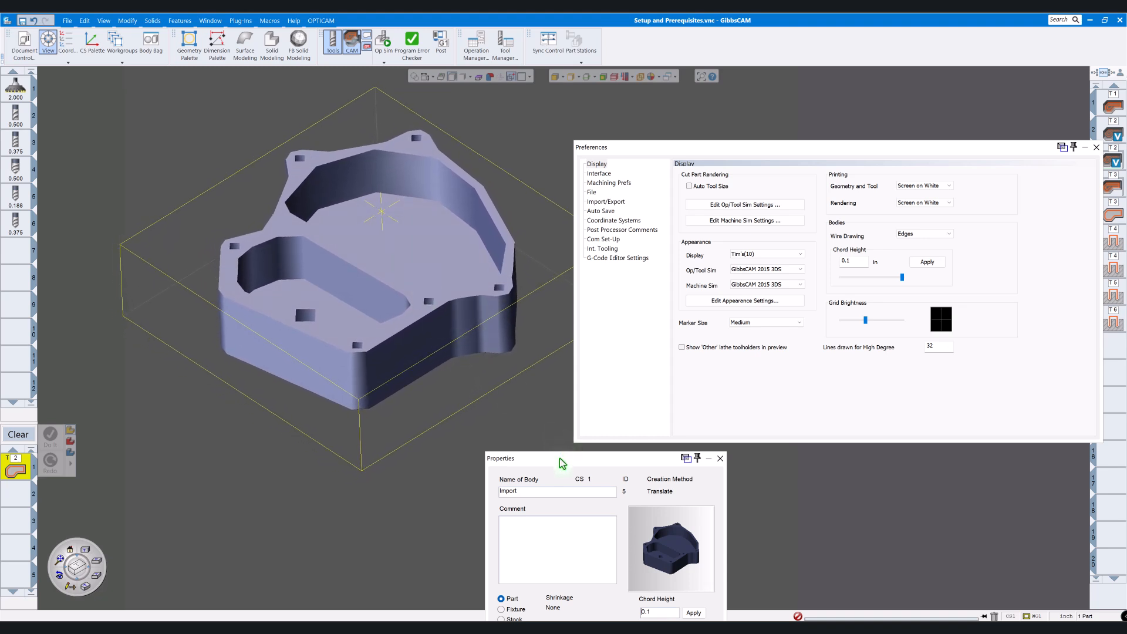
- Set the body's own Chord Height to 0.01 in, apply it and inspect the hole and pocket edges up close
drag(560, 460, 516, 320)
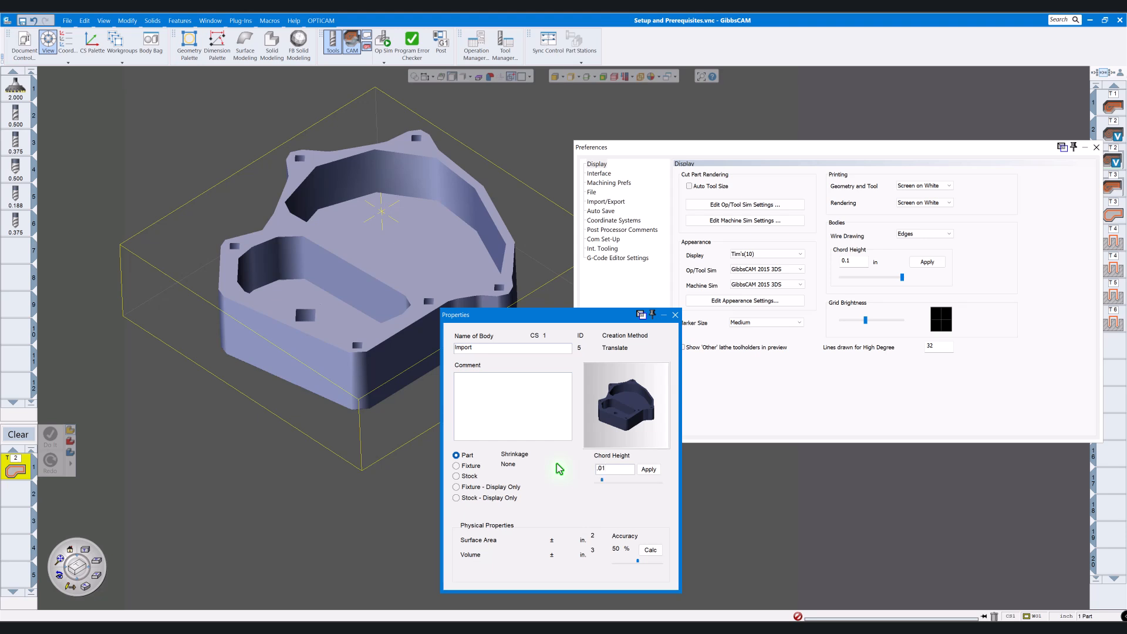
click(648, 470)
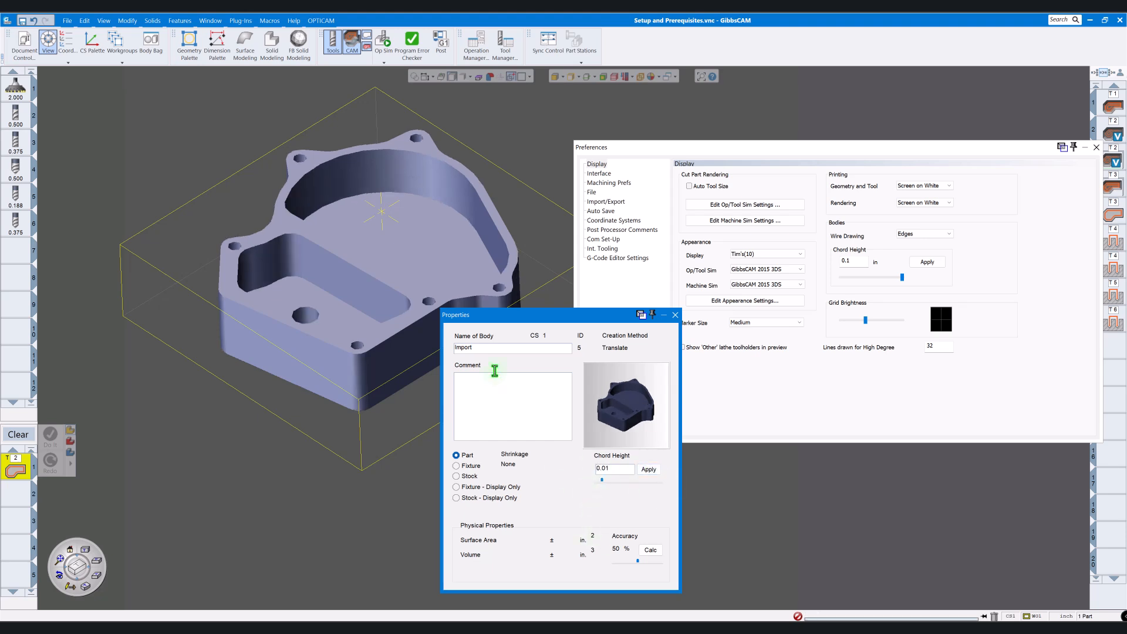
scroll(349, 300, up, 5)
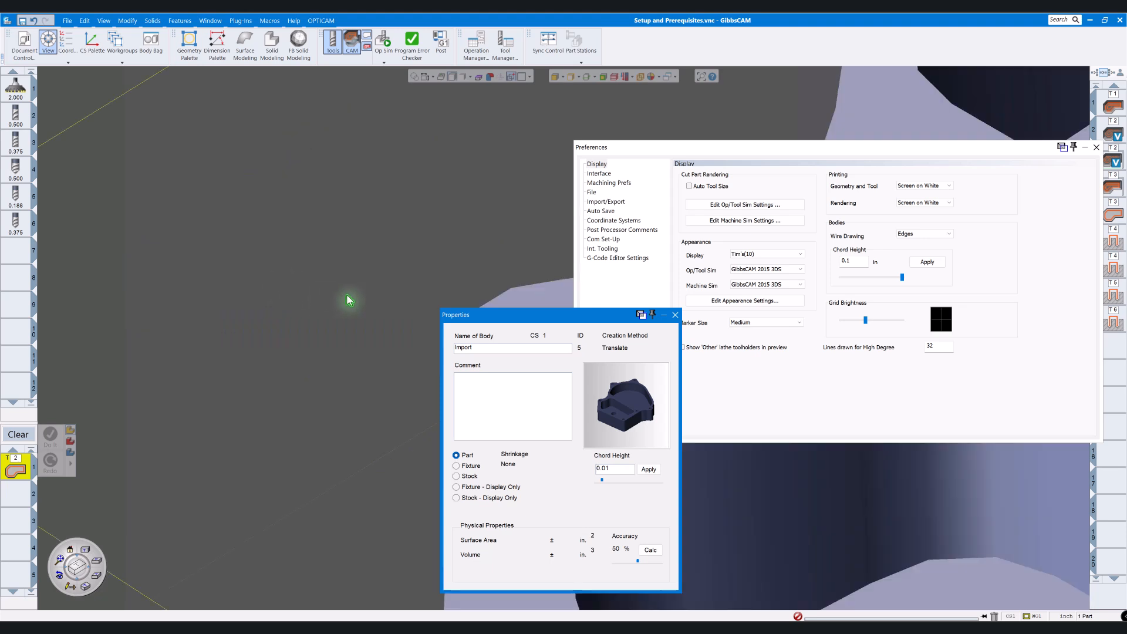
scroll(349, 301, up, 5)
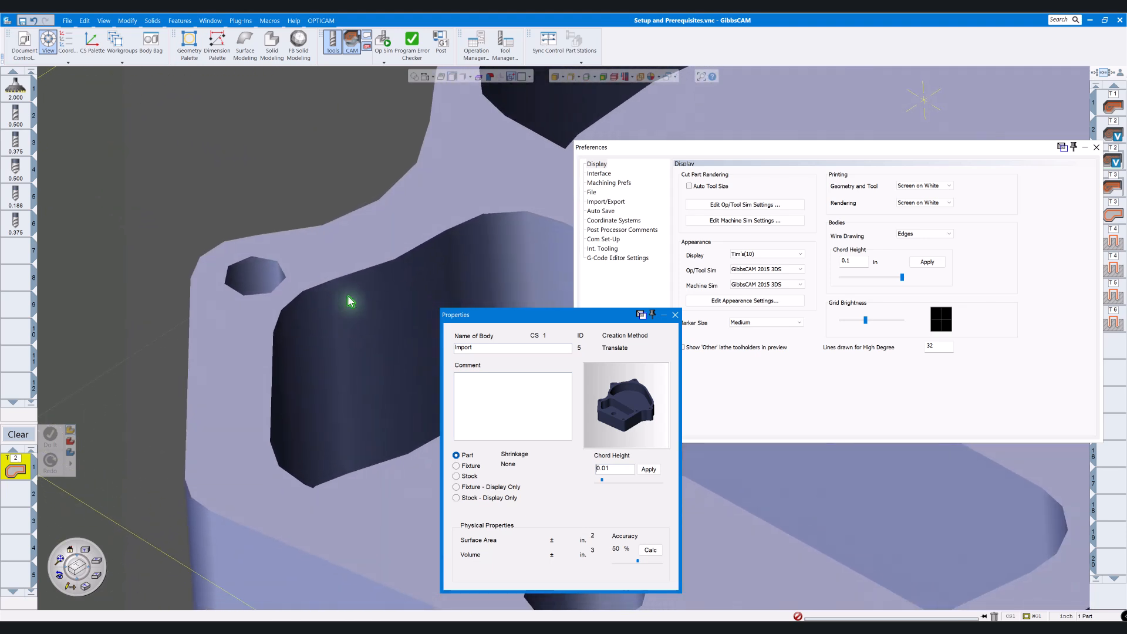
scroll(350, 301, down, 10)
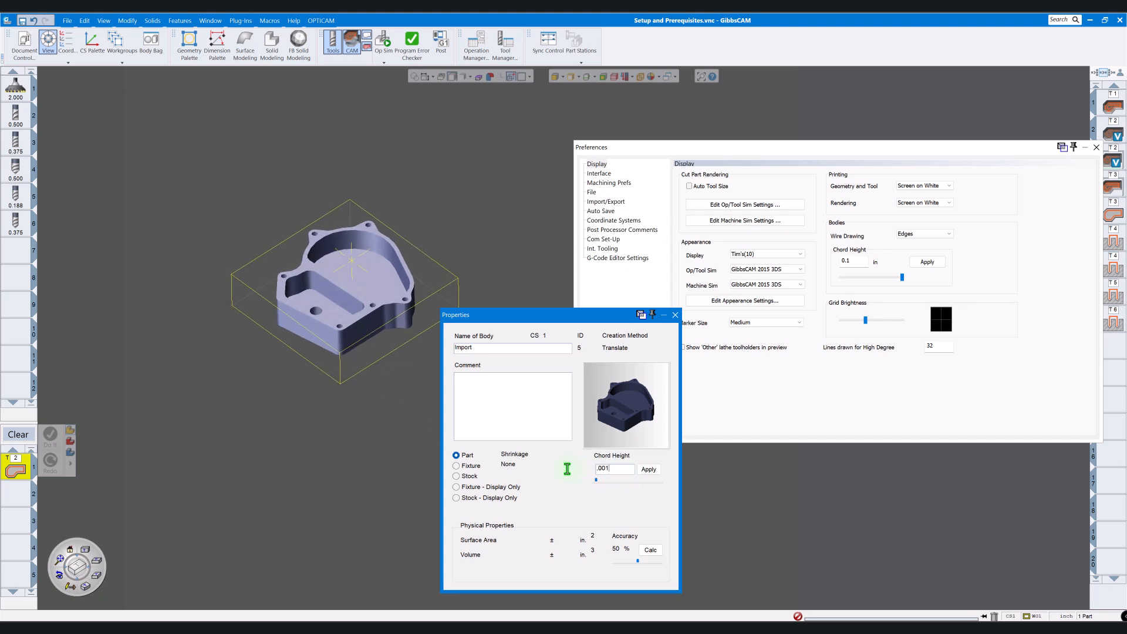
- Set the Chord Height to 0.001 in for both the Display preferences and the body, apply both and close Properties
click(851, 261)
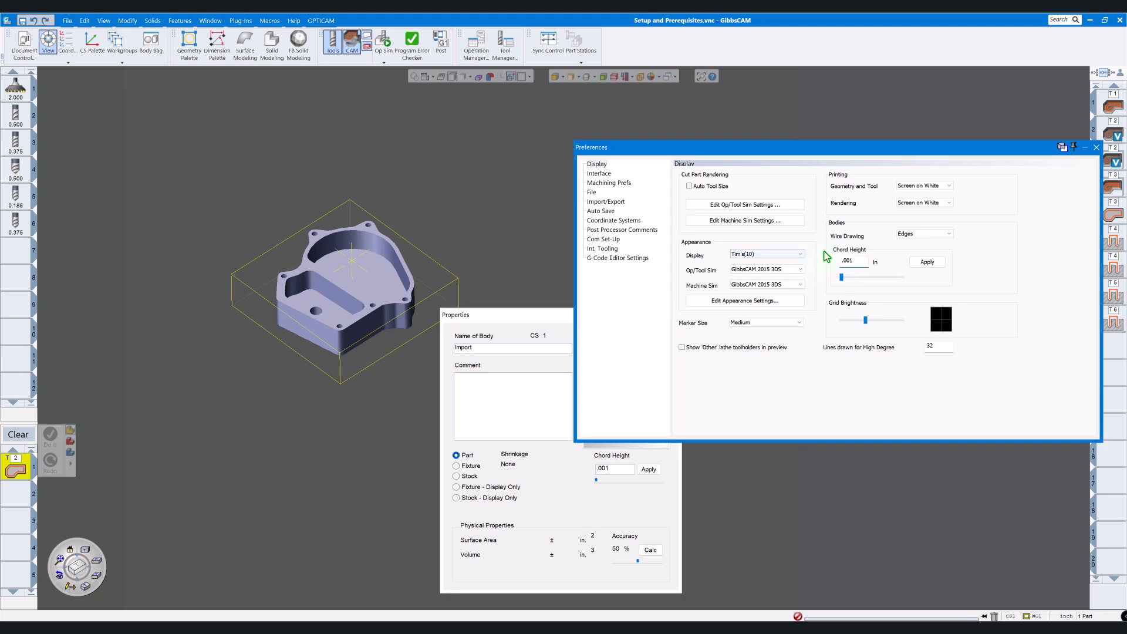
click(919, 264)
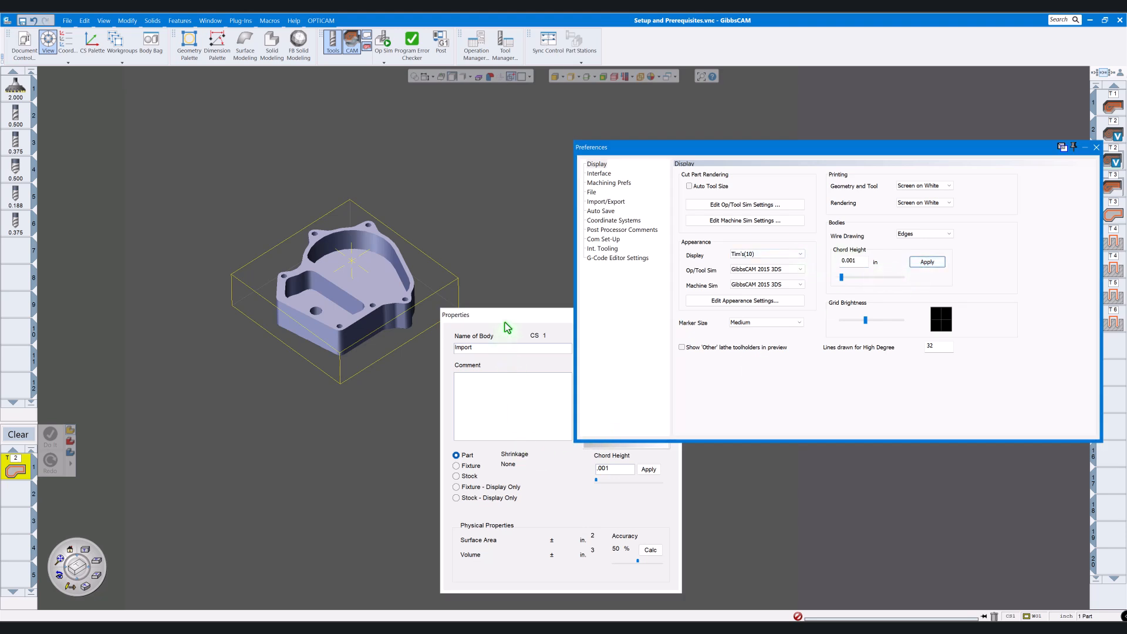
drag(506, 321, 443, 343)
click(586, 493)
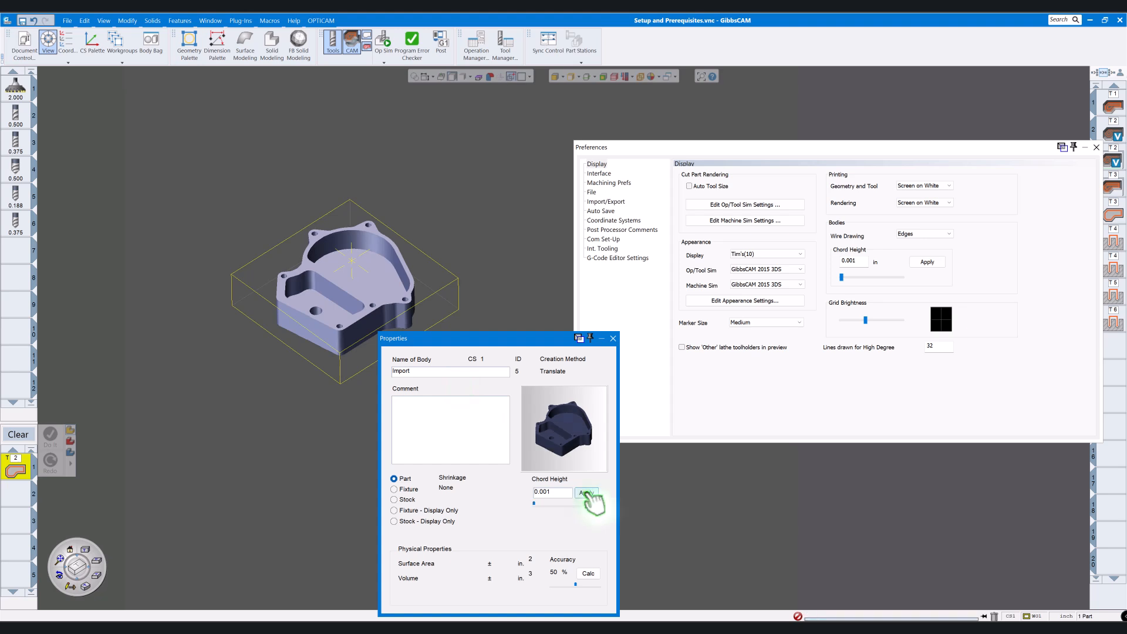
click(613, 340)
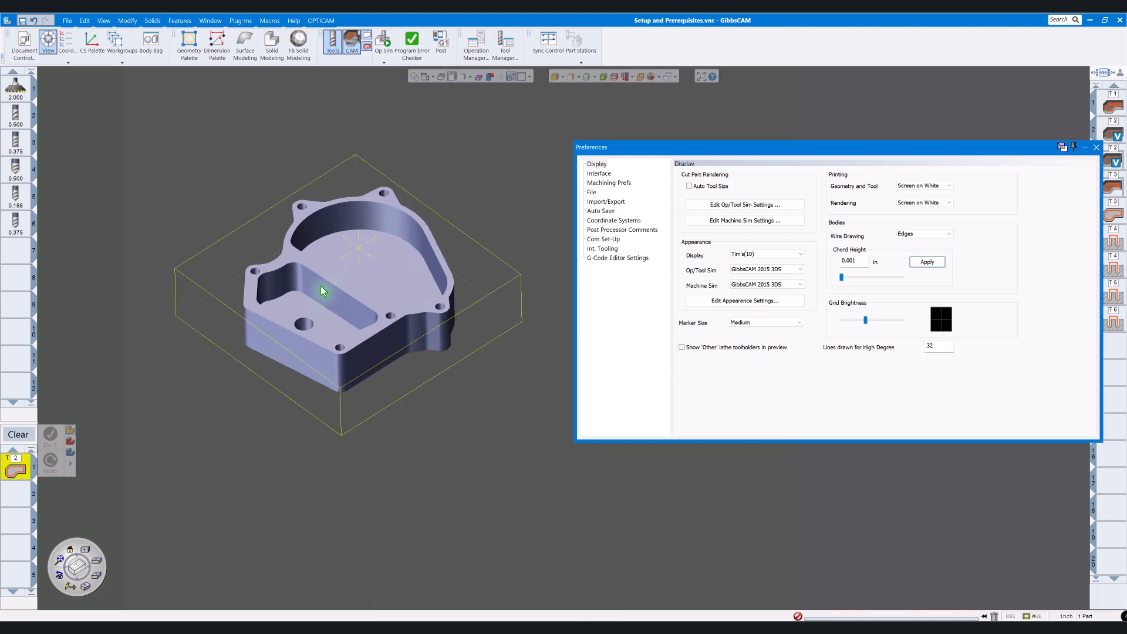
- Examine the smoothness of the part's curved pocket walls and holes at the applied chord height
scroll(324, 294, up, 5)
middle_drag(324, 292, 325, 292)
scroll(325, 292, down, 3)
scroll(325, 292, down, 2)
scroll(324, 292, up, 4)
scroll(324, 292, down, 2)
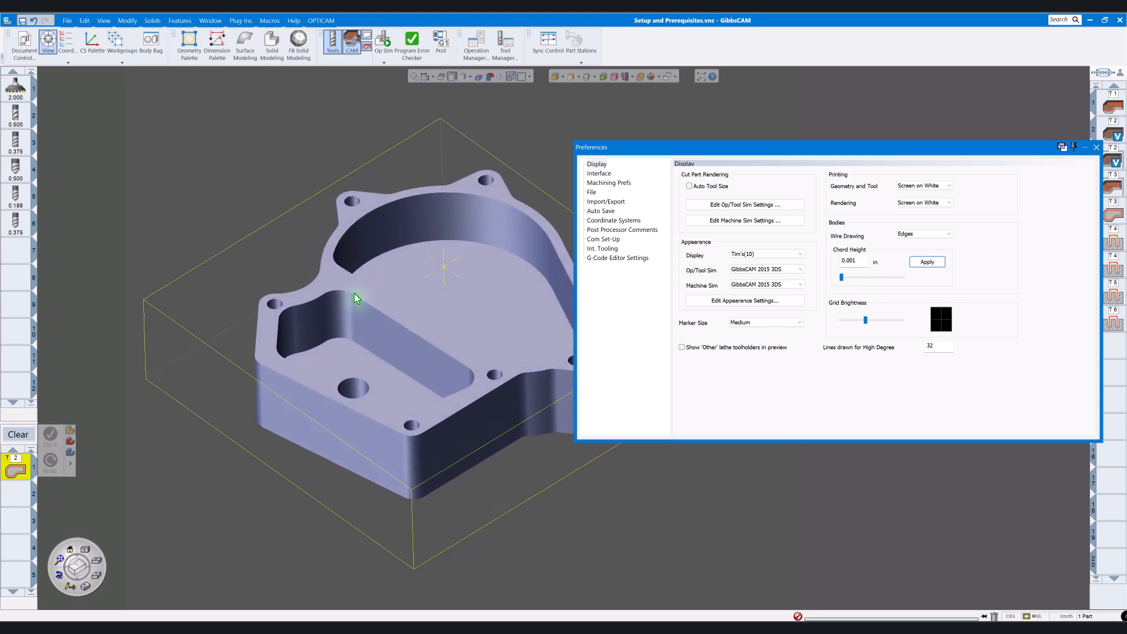
scroll(320, 284, down, 2)
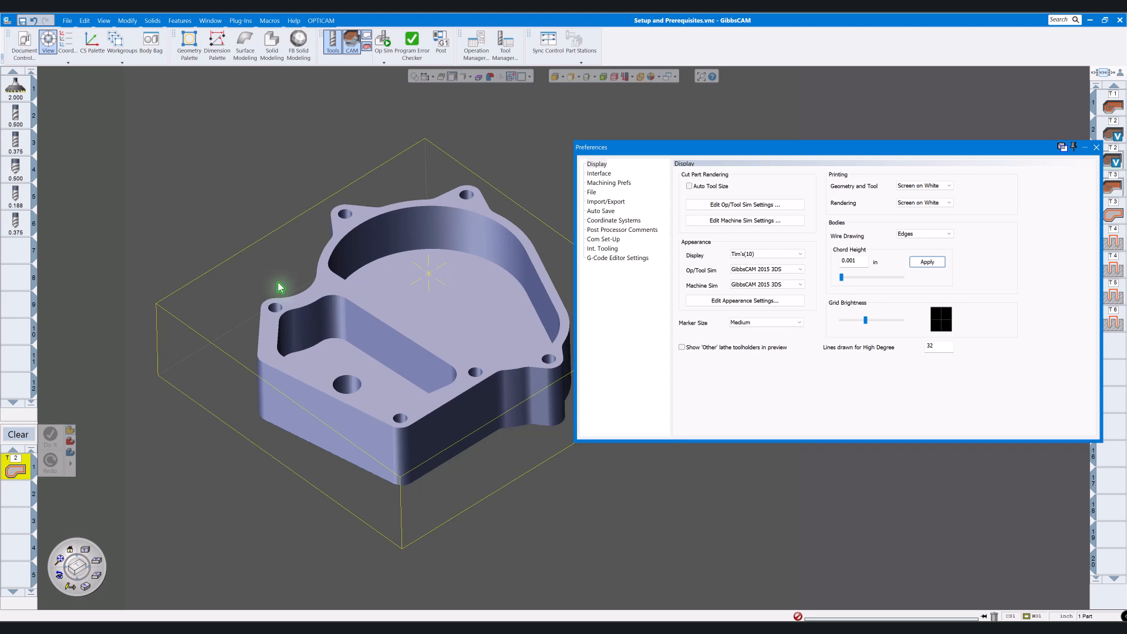
double_click(850, 260)
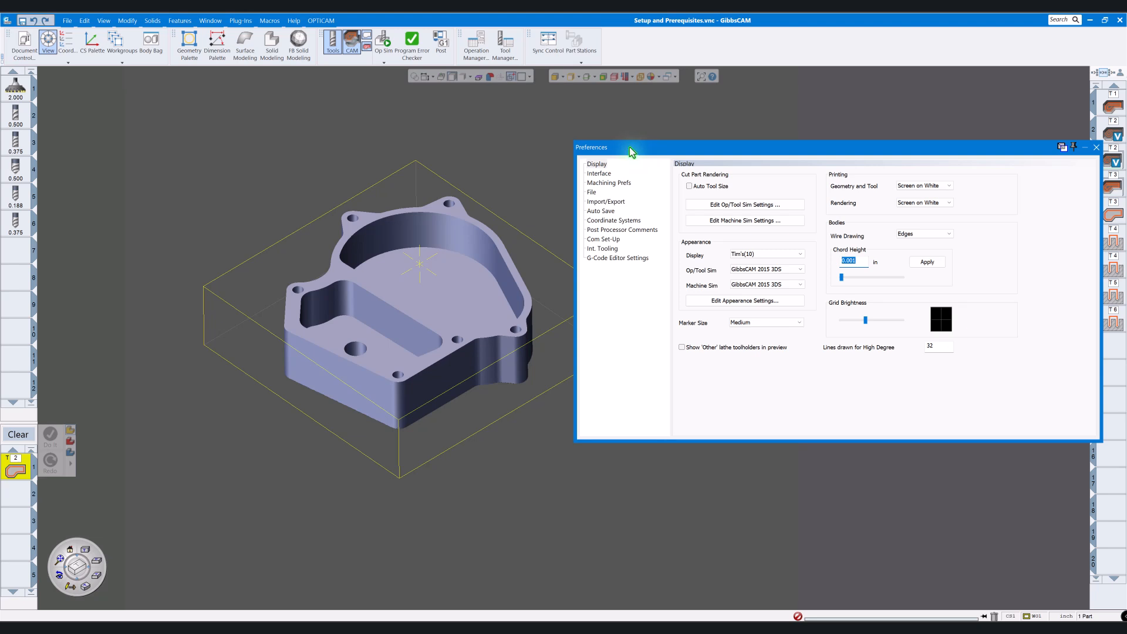
- Show the coordinate system grid and set Grid Brightness to a dim level slightly below the middle of its range
drag(629, 148, 634, 149)
click(522, 77)
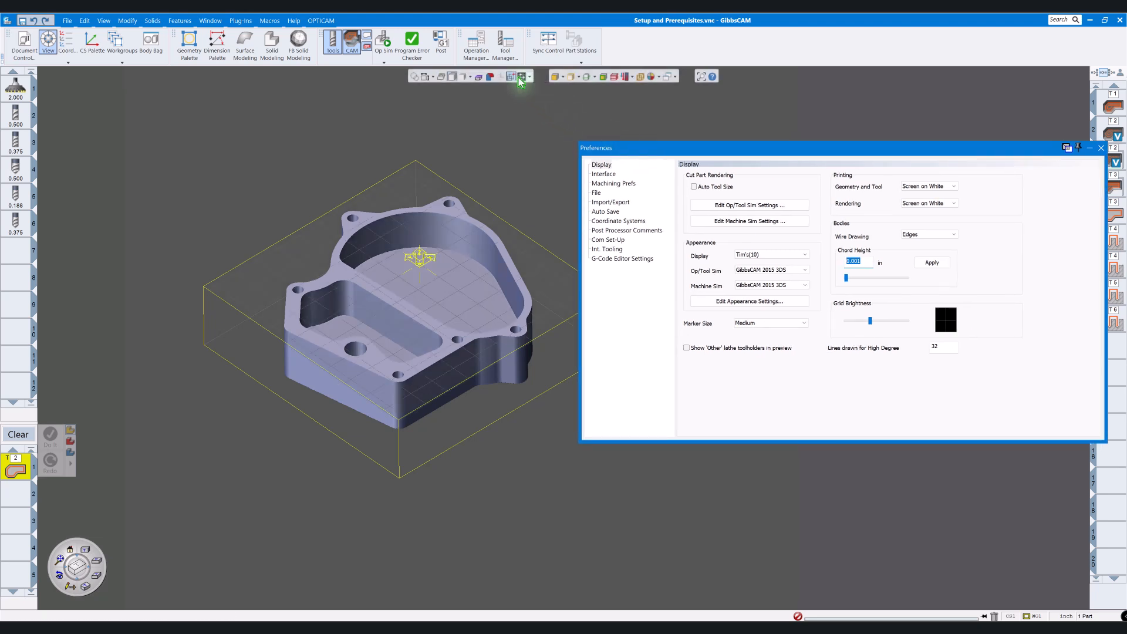
scroll(476, 266, up, 3)
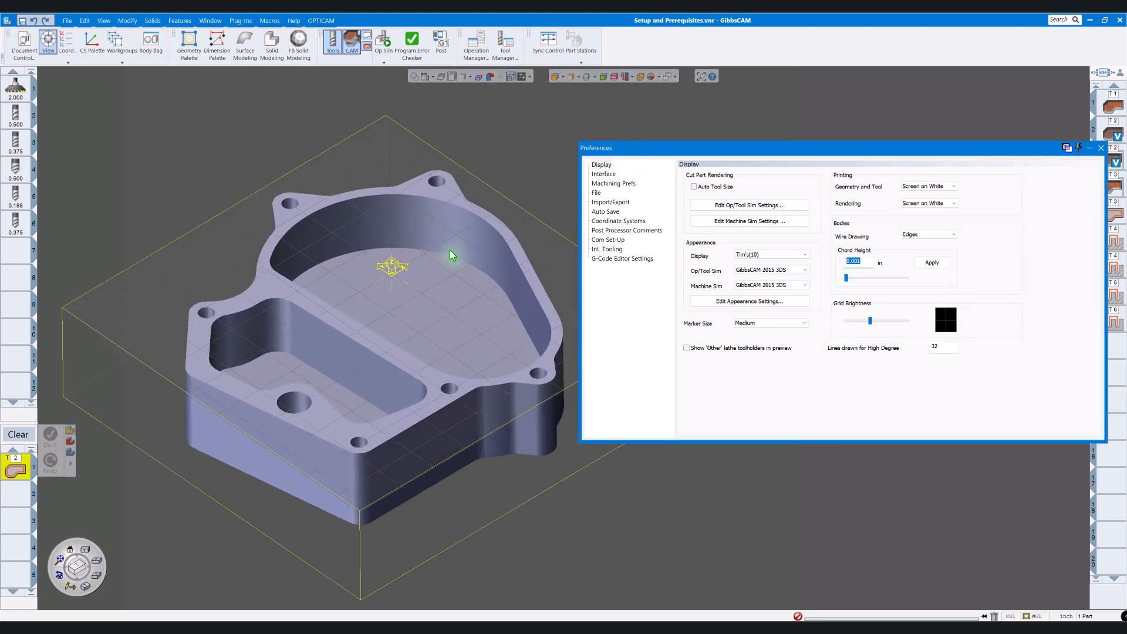
scroll(464, 258, down, 2)
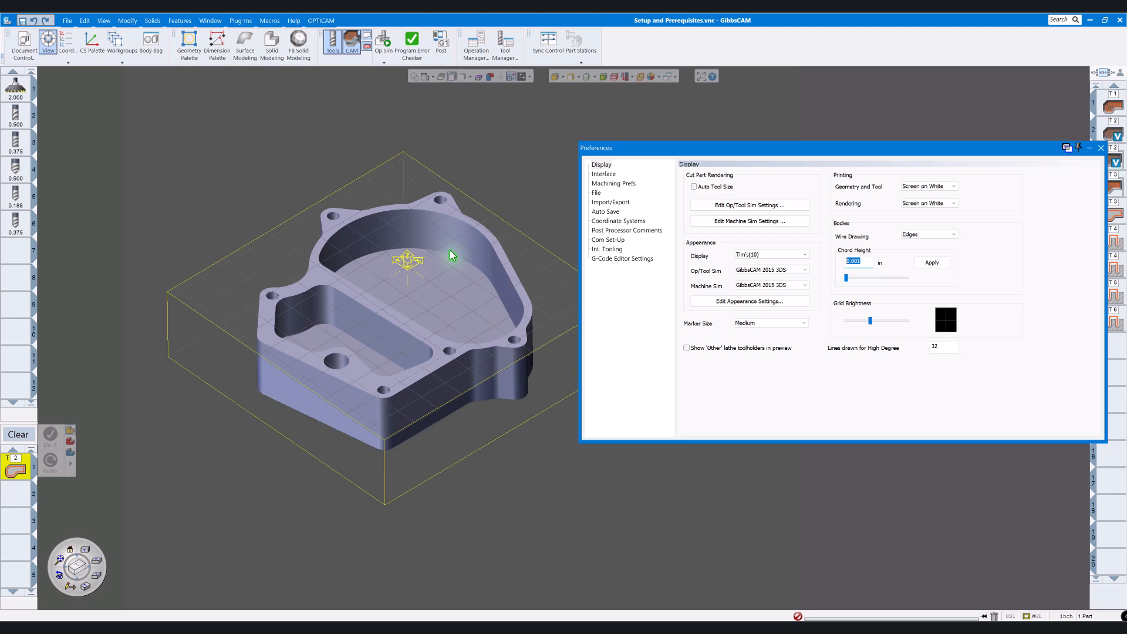
click(871, 320)
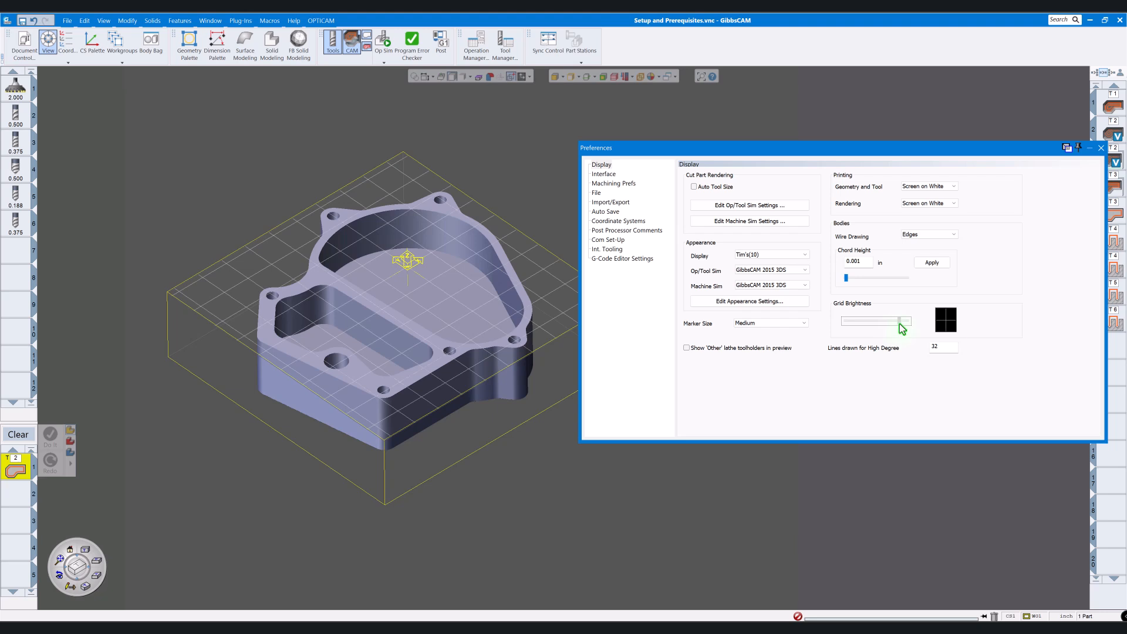
drag(905, 330, 856, 328)
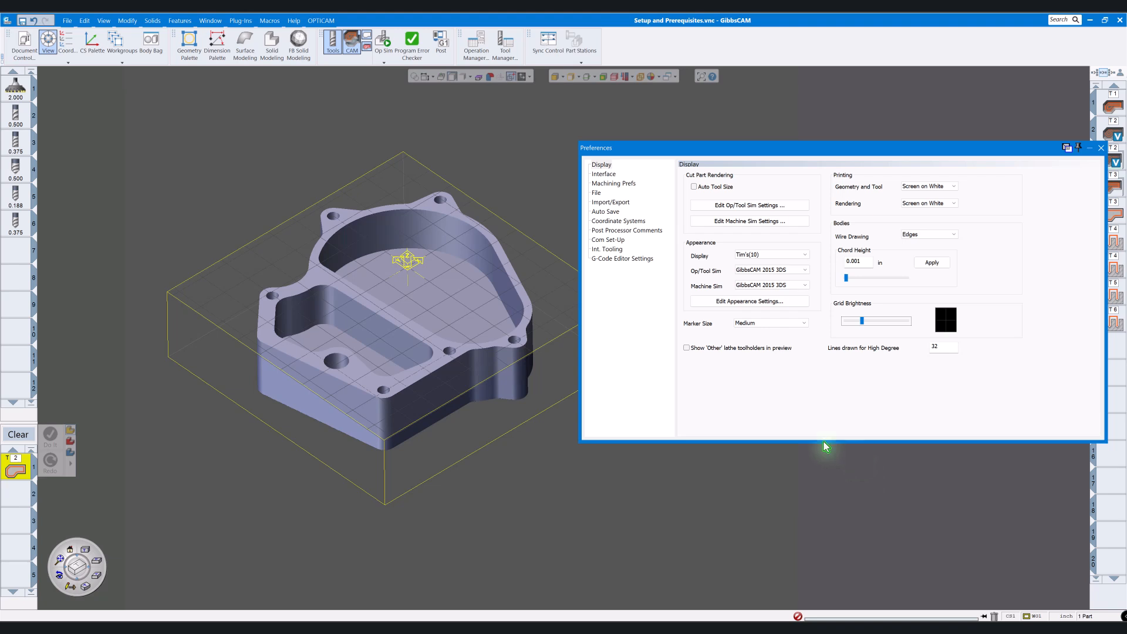
- Rotate the part to check the grid lines and return it to the isometric view
mouse_move(549, 273)
middle_down()
mouse_move(520, 281)
mouse_move(528, 276)
middle_up()
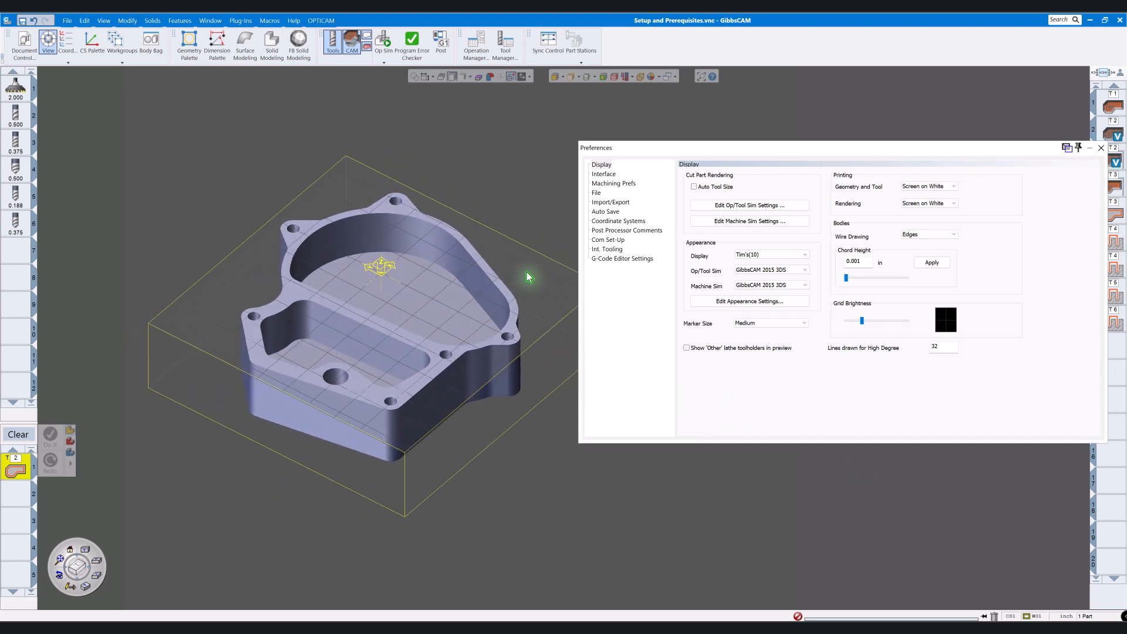
key(ctrl+i)
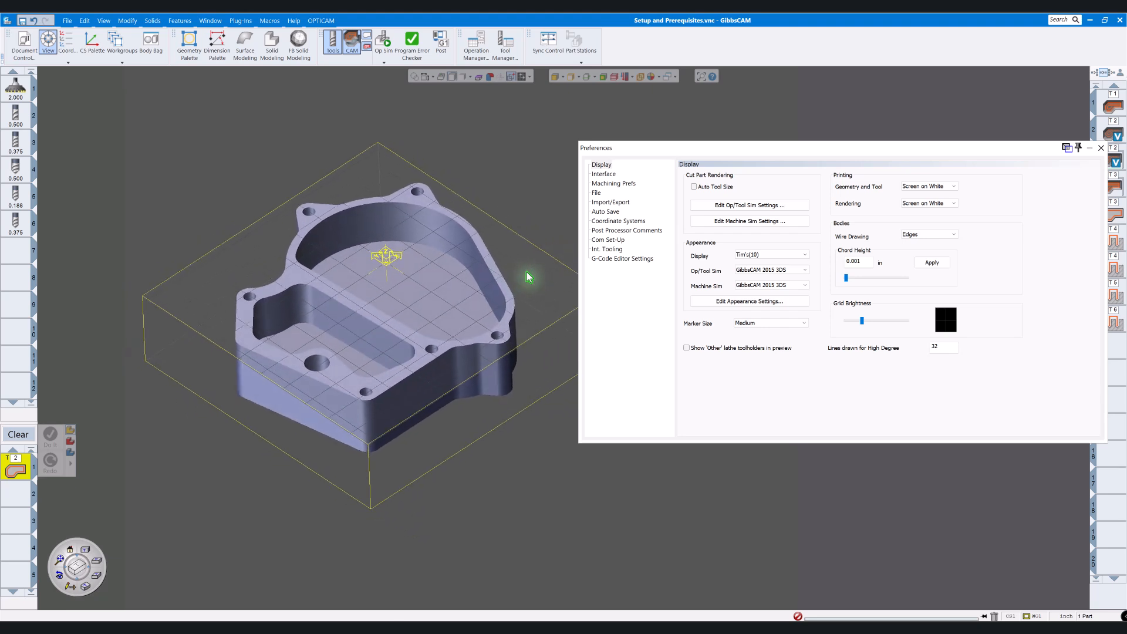
click(415, 76)
click(415, 81)
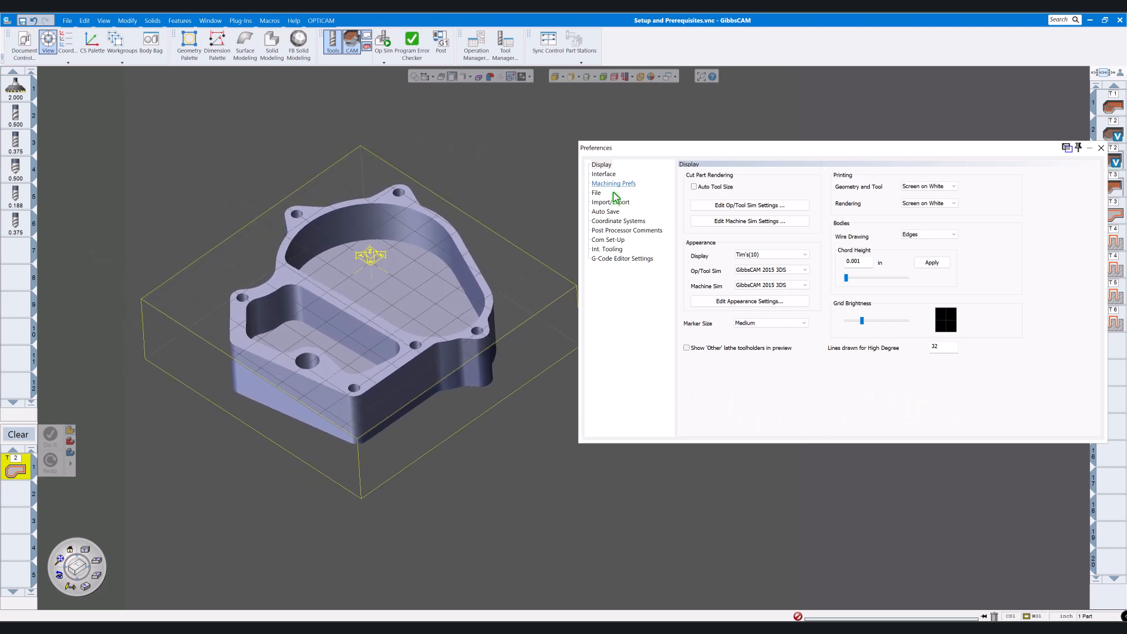
- Review the Op/Tool Simulation Settings for cut part rendering and close them without changes
click(746, 206)
click(746, 207)
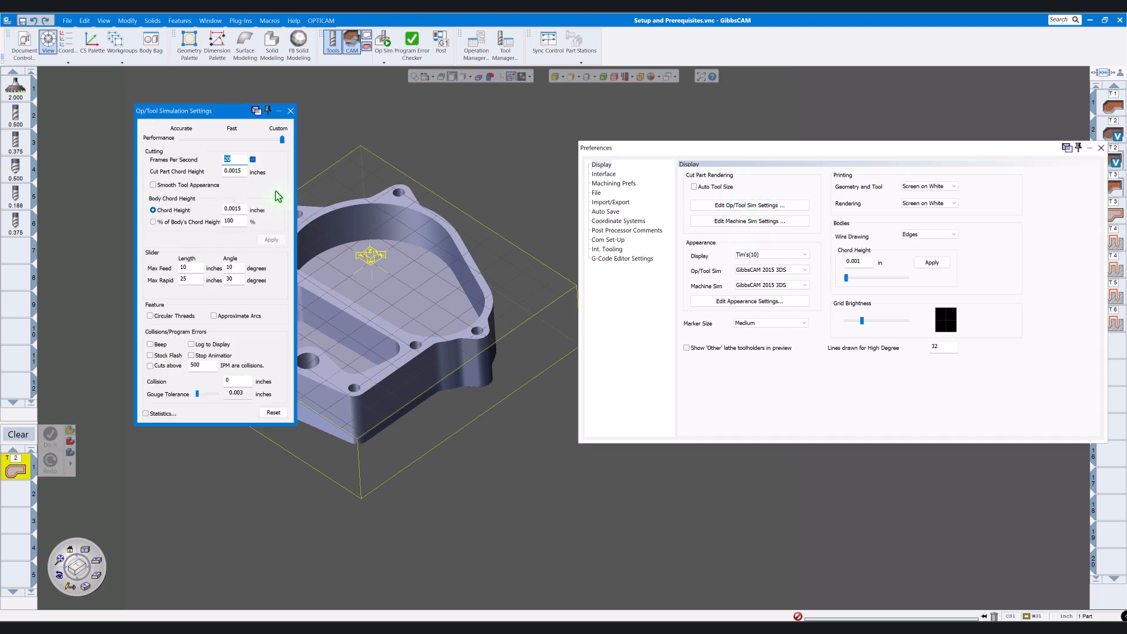
click(290, 112)
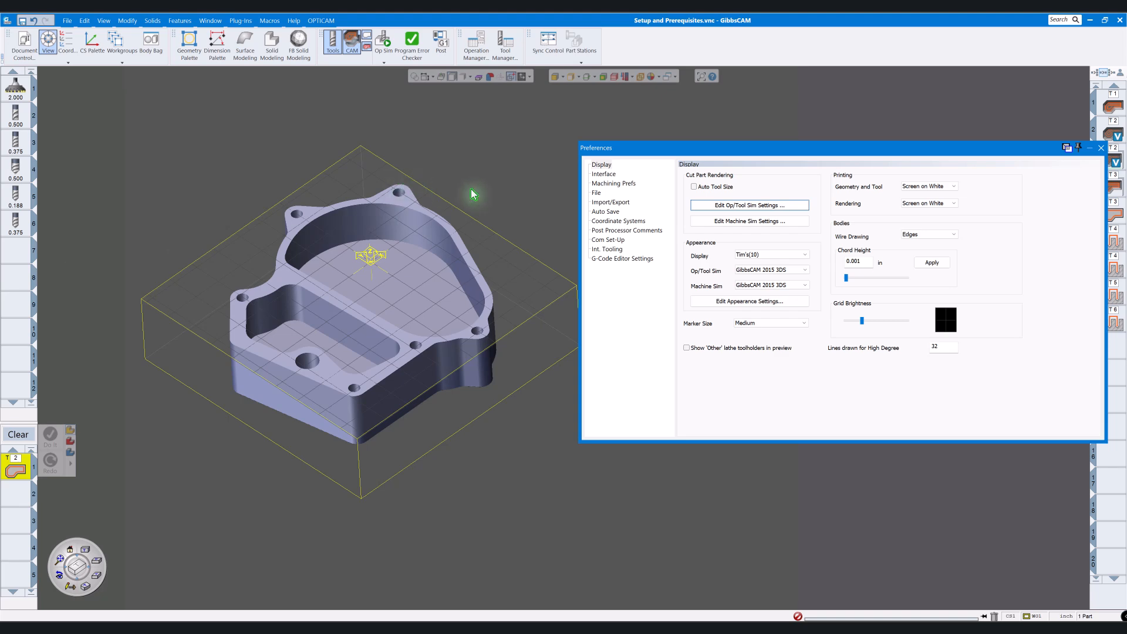
- Open the Interface preferences and reposition the Preferences window beside the part
click(607, 176)
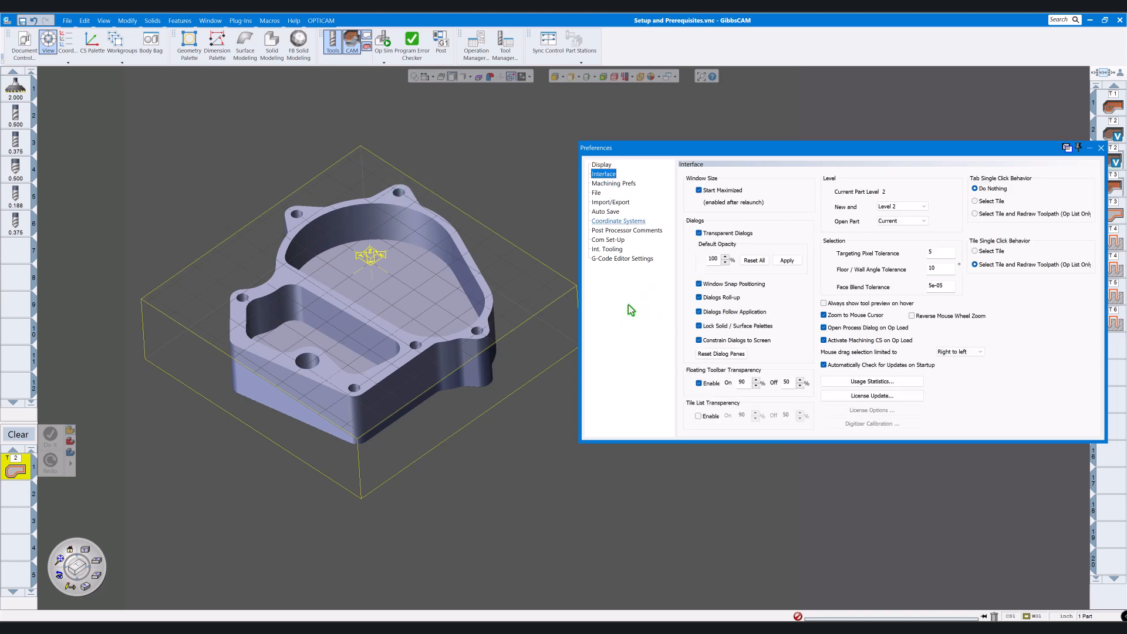
drag(702, 151, 620, 108)
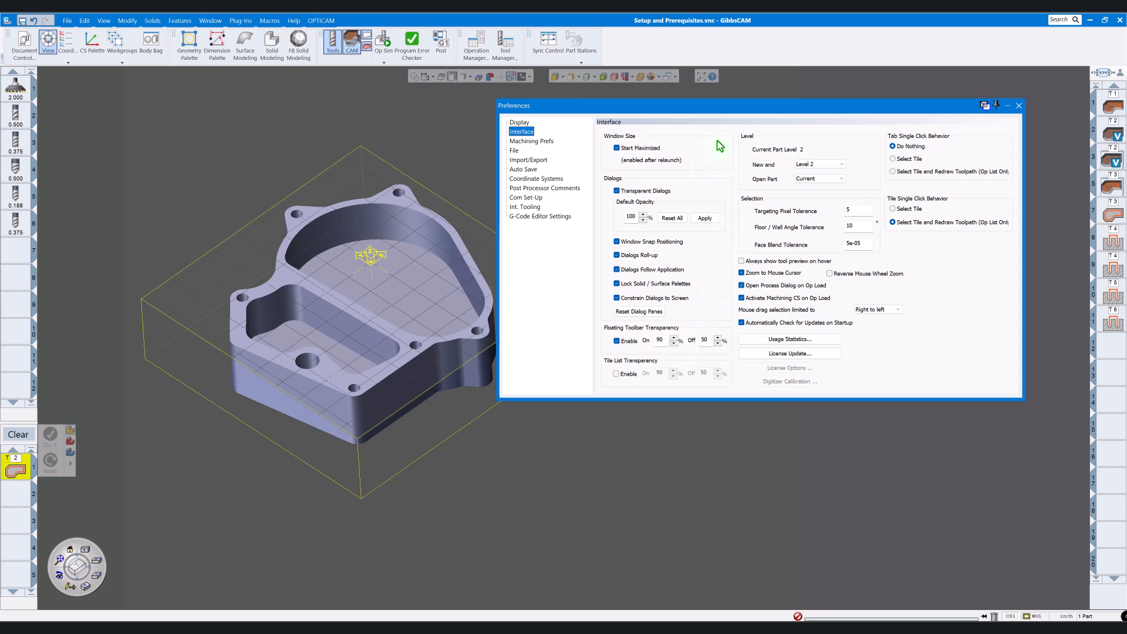
drag(707, 114, 729, 280)
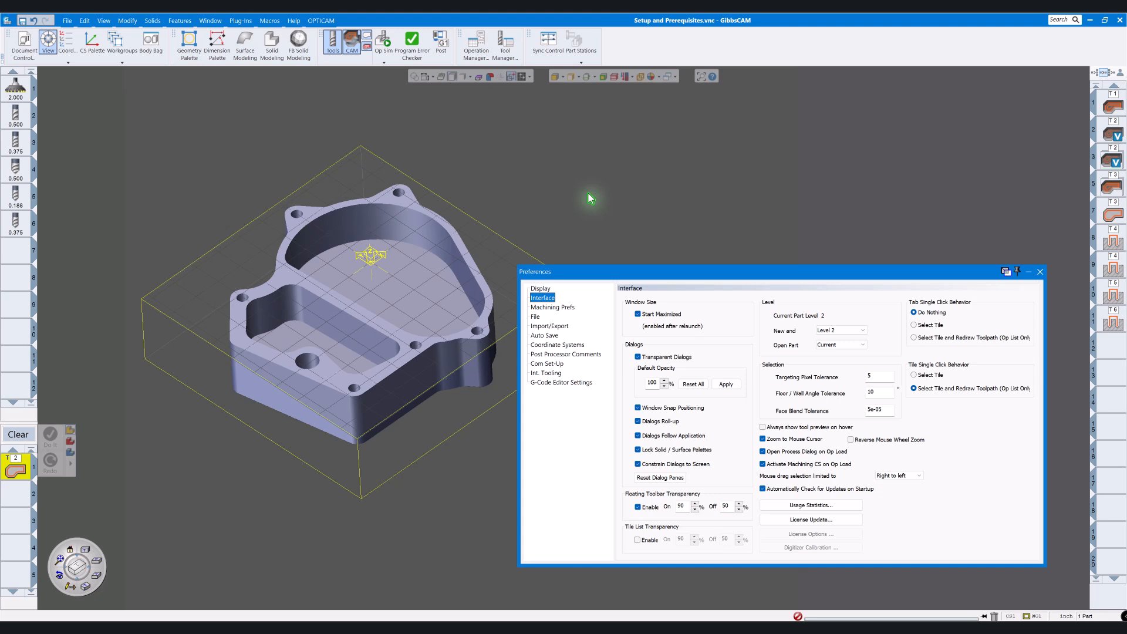
click(588, 195)
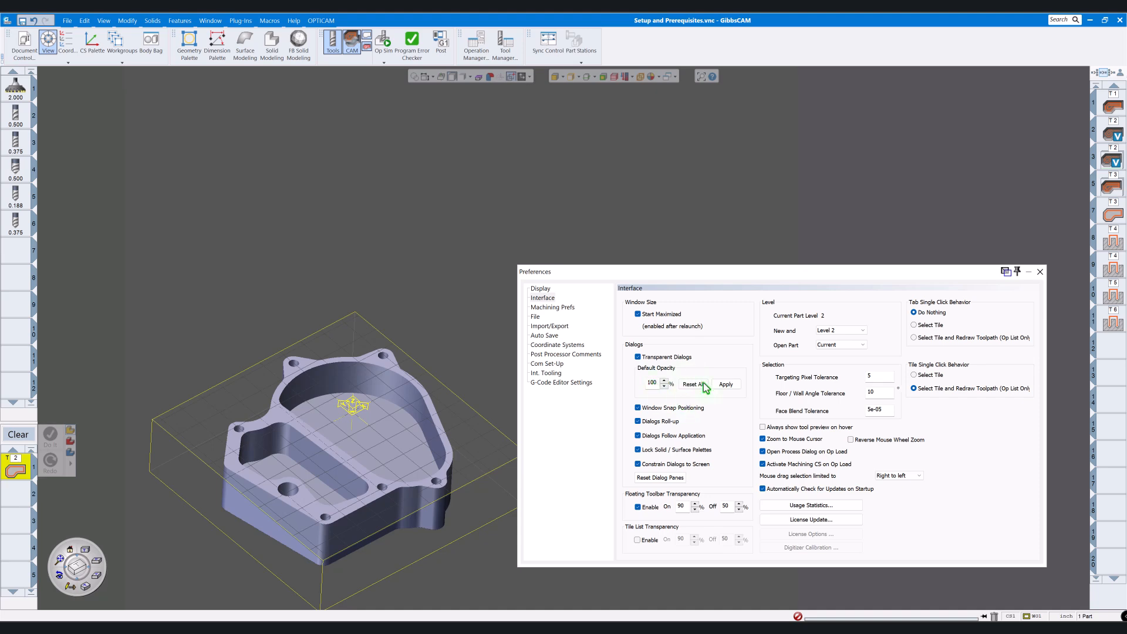
drag(706, 283, 701, 175)
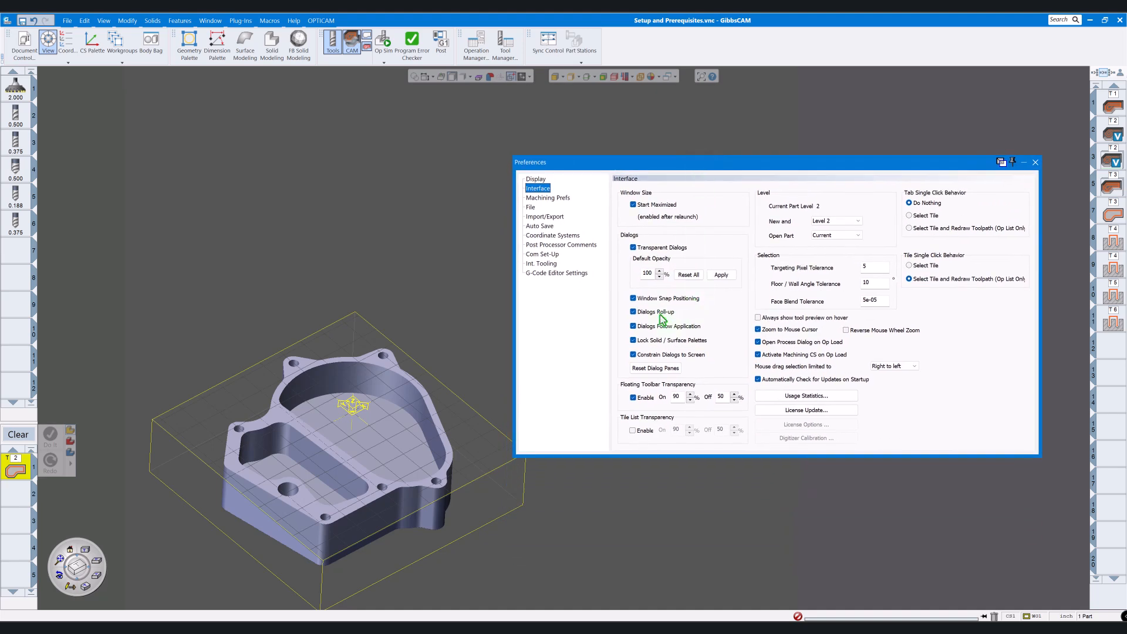
- Open the Solid Modeling, Create Solid and Extrude Solid dialogs and snap them together in a stack
click(272, 46)
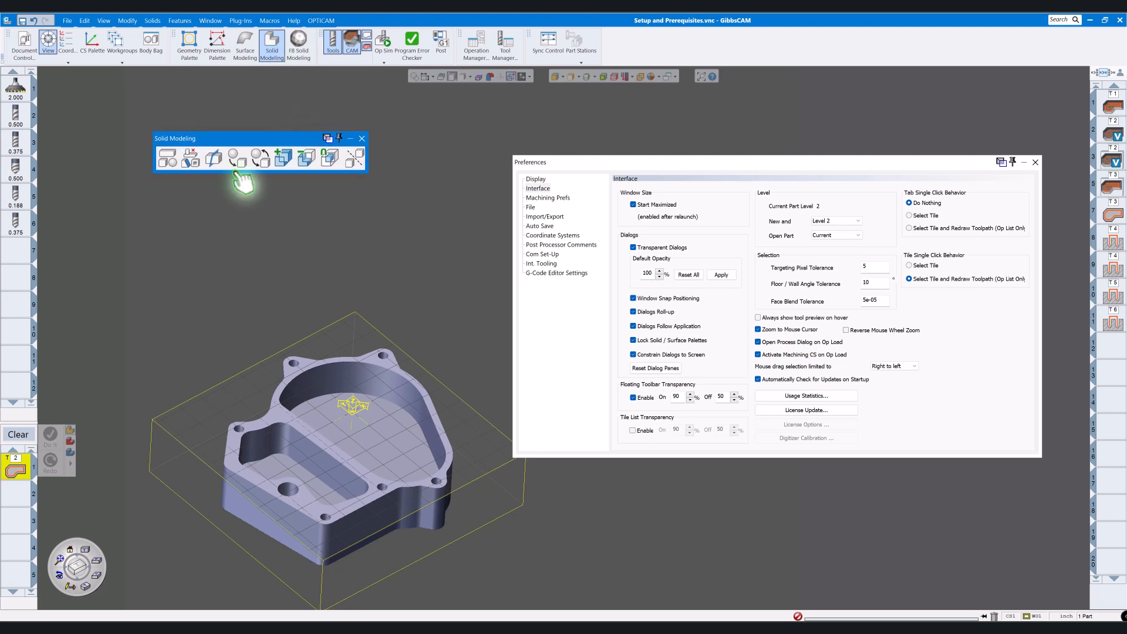
click(168, 158)
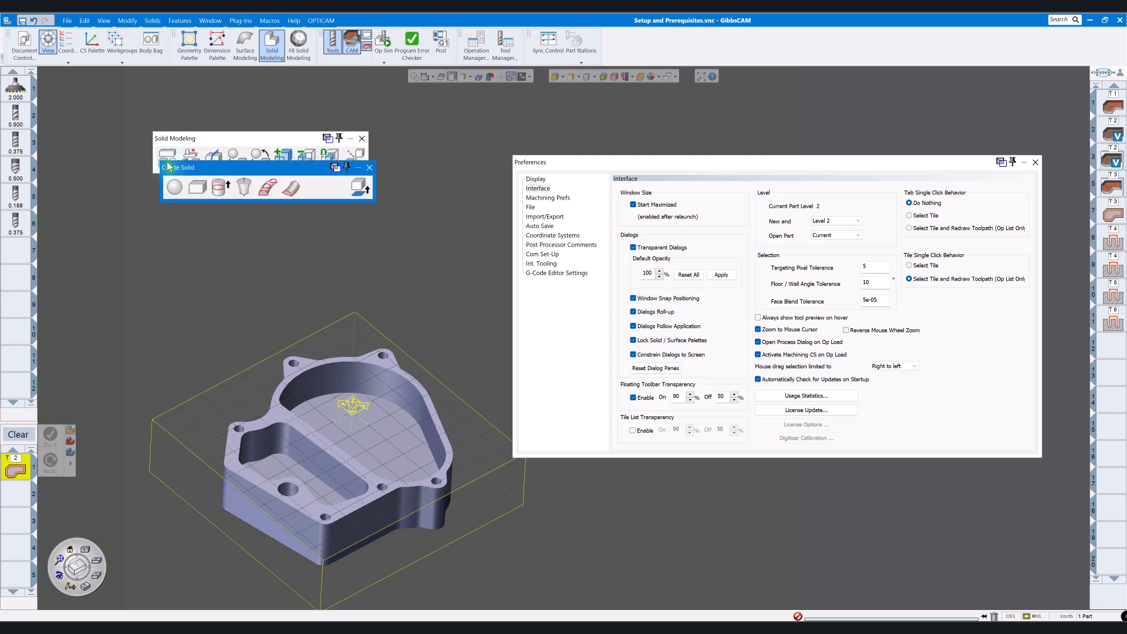
click(222, 197)
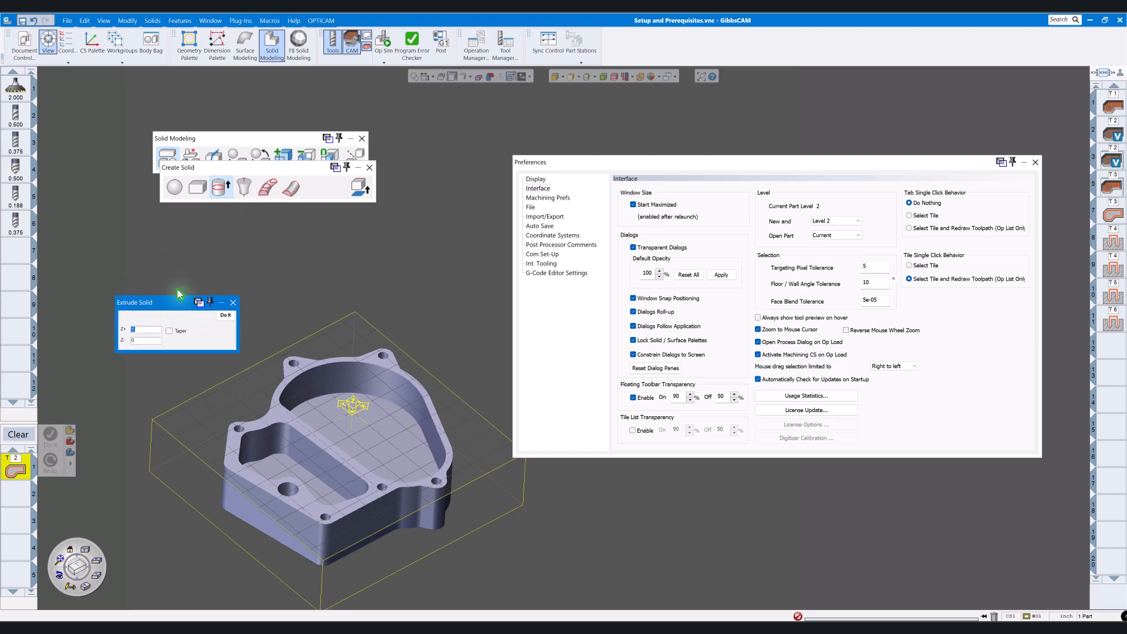
drag(244, 171, 224, 184)
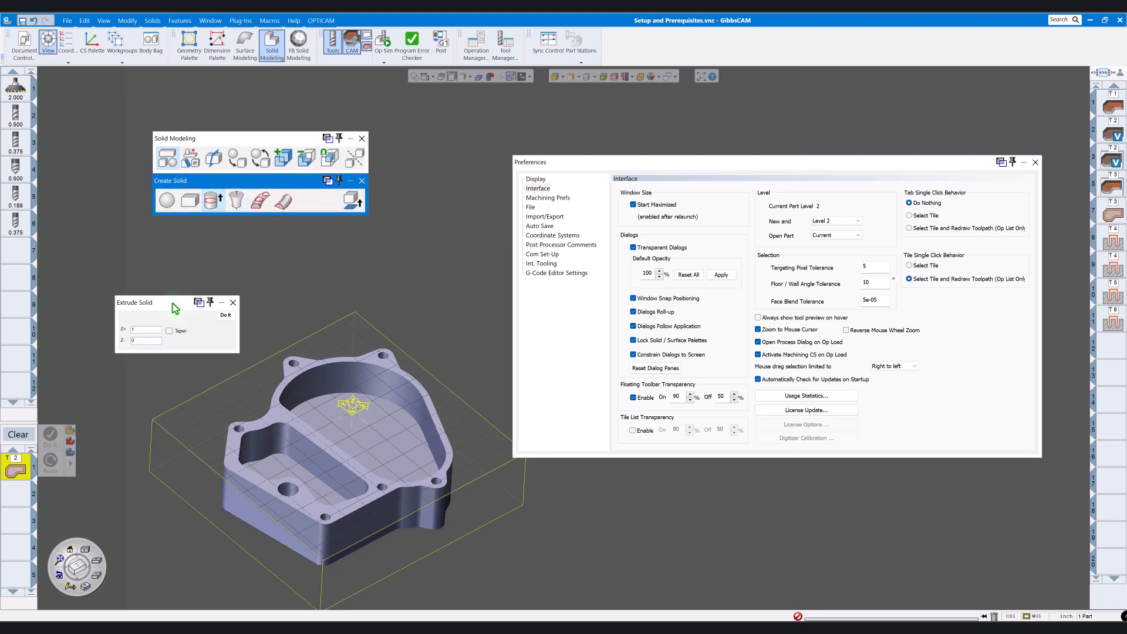
drag(174, 306, 210, 223)
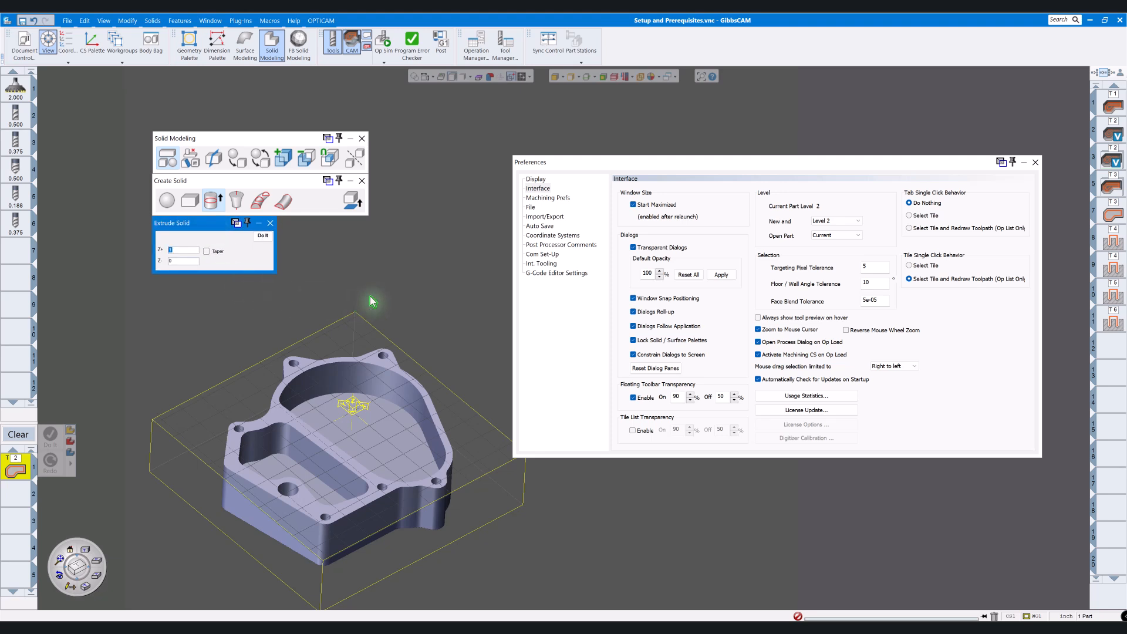
- Open the Workgroup dialog, place it beside the Extrude Solid dialog and stretch it taller
click(115, 42)
drag(791, 135, 304, 316)
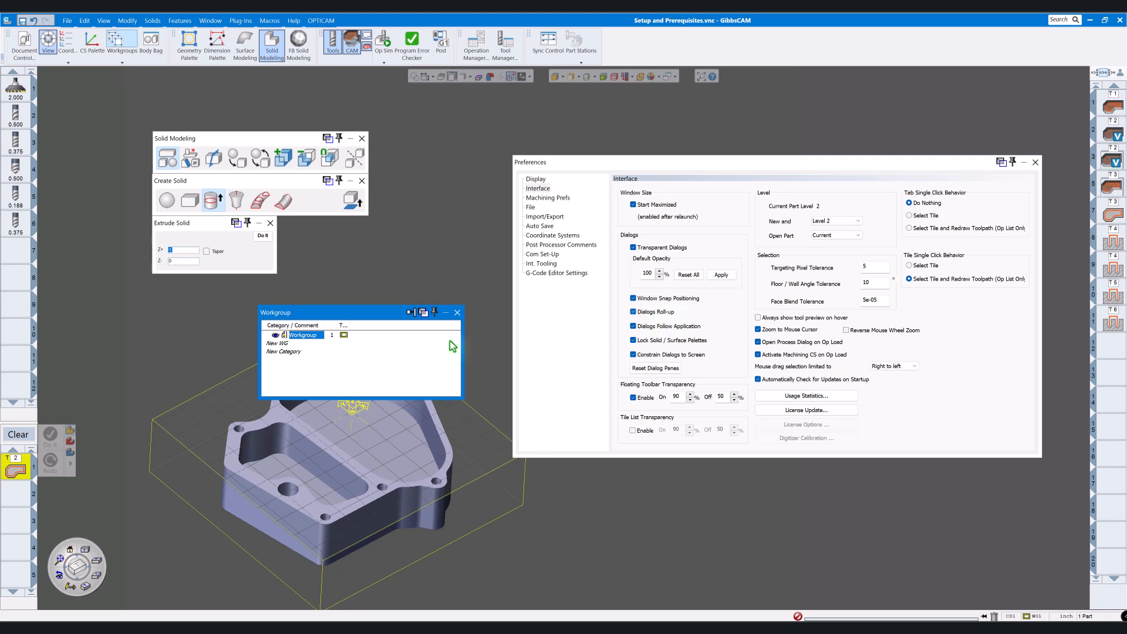
drag(379, 318, 340, 327)
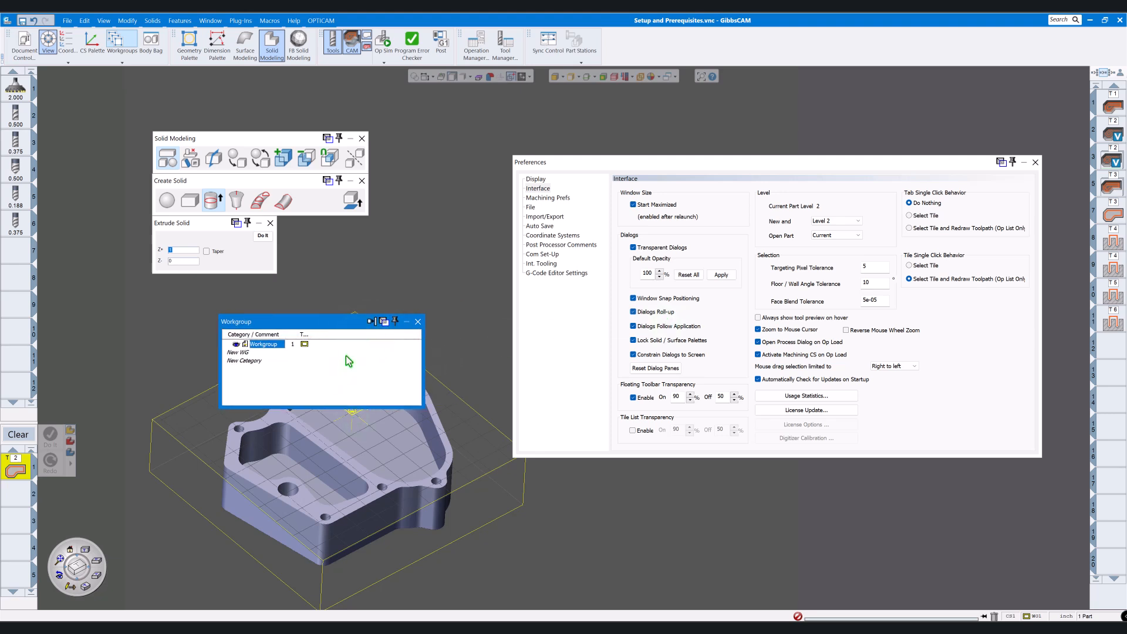
drag(343, 321, 402, 272)
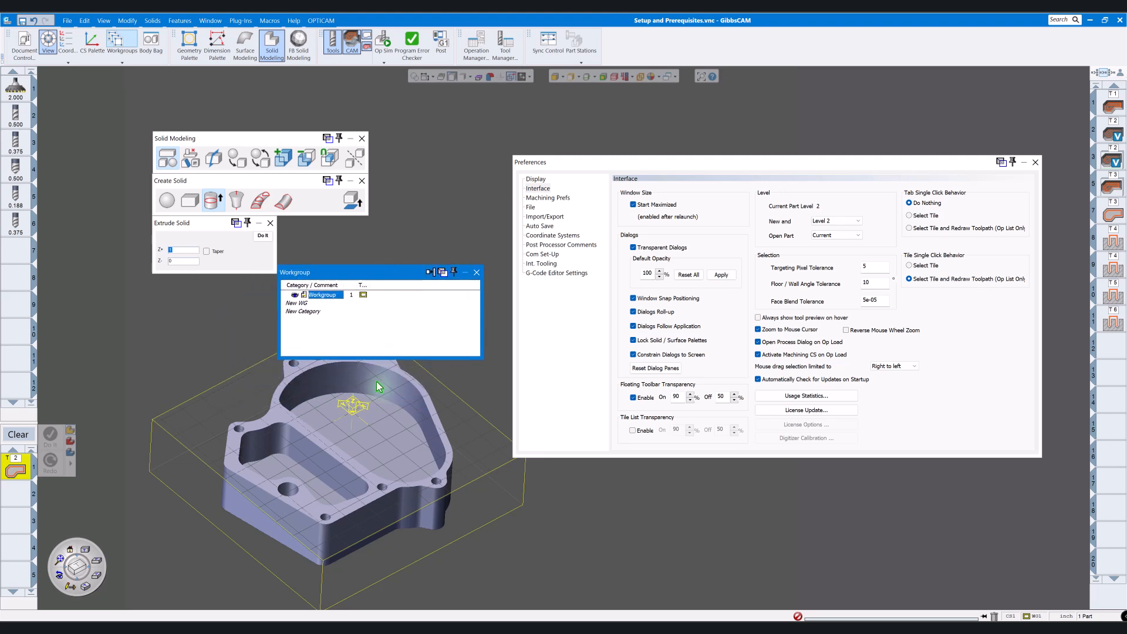
drag(378, 357, 355, 600)
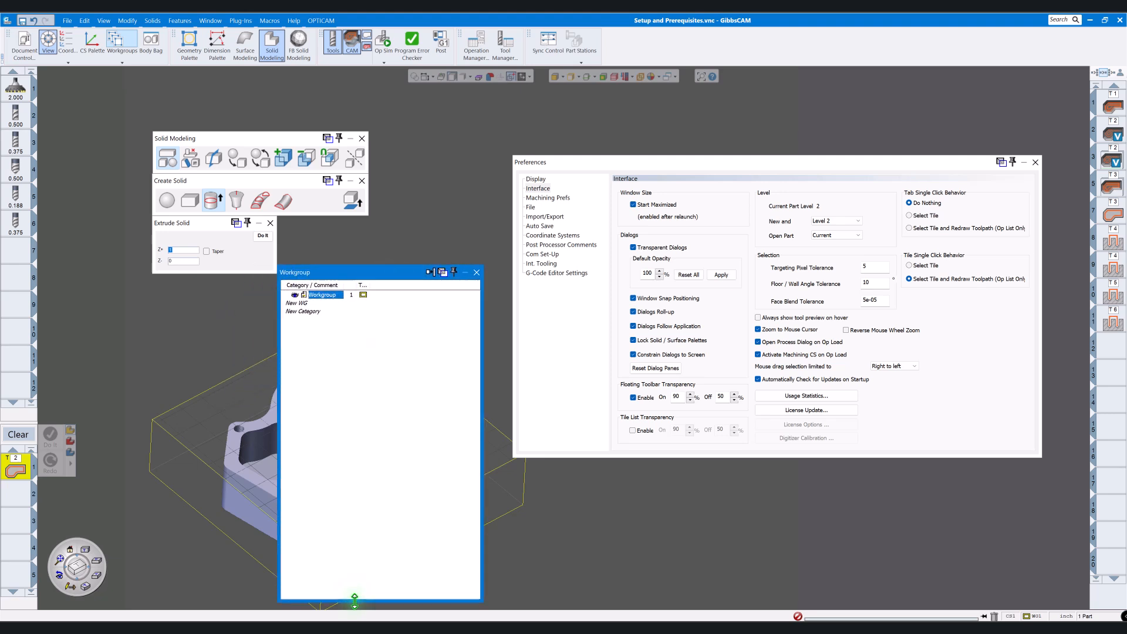
mouse_move(376, 273)
mouse_down()
mouse_move(354, 273)
mouse_move(368, 257)
mouse_up()
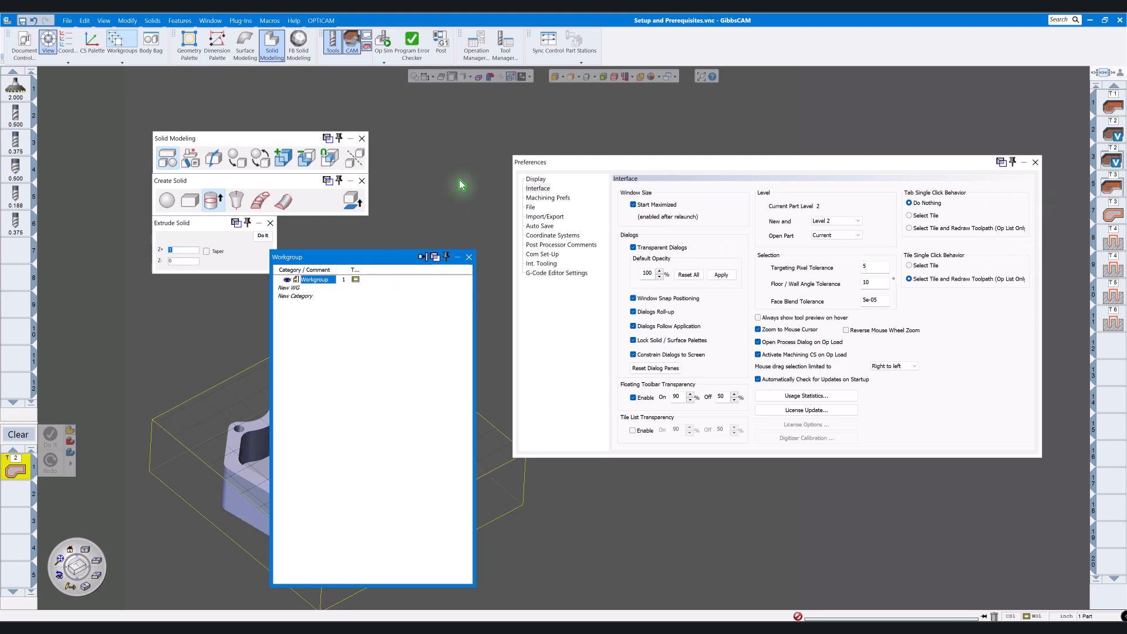
- Roll the Workgroup dialog up to its title bar, expand it again and shorten it
click(436, 258)
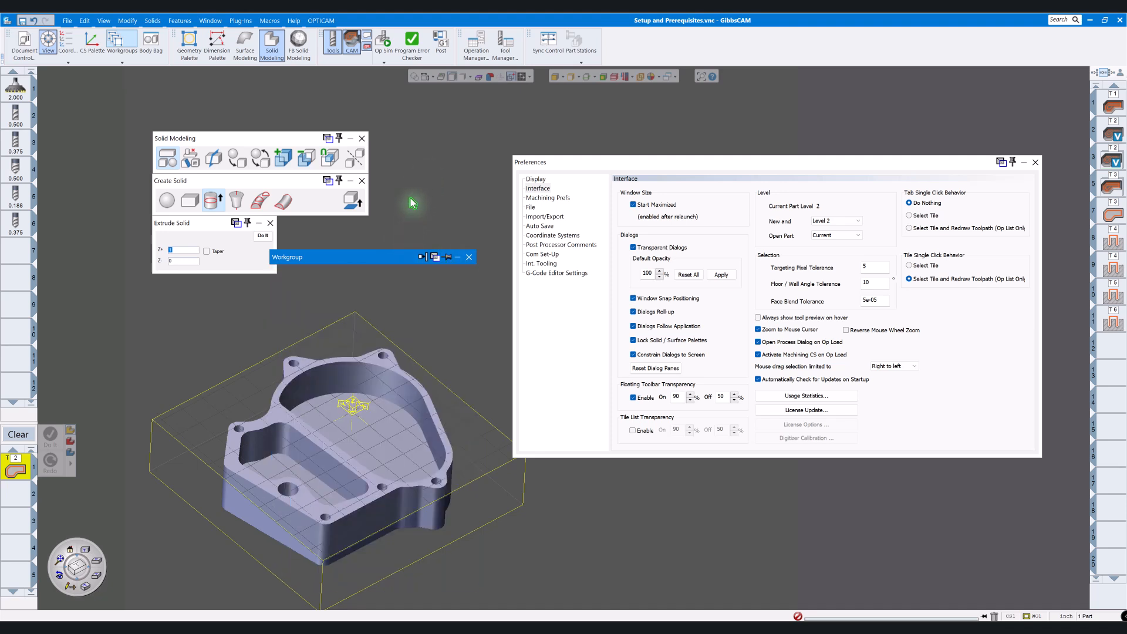
mouse_move(448, 261)
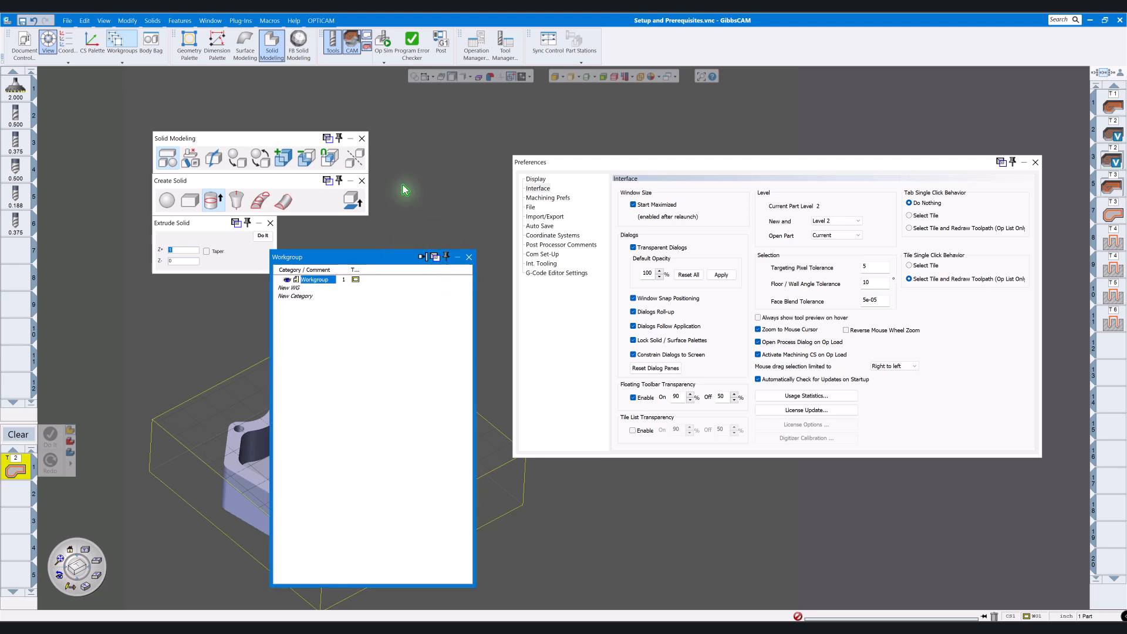
drag(396, 586, 380, 333)
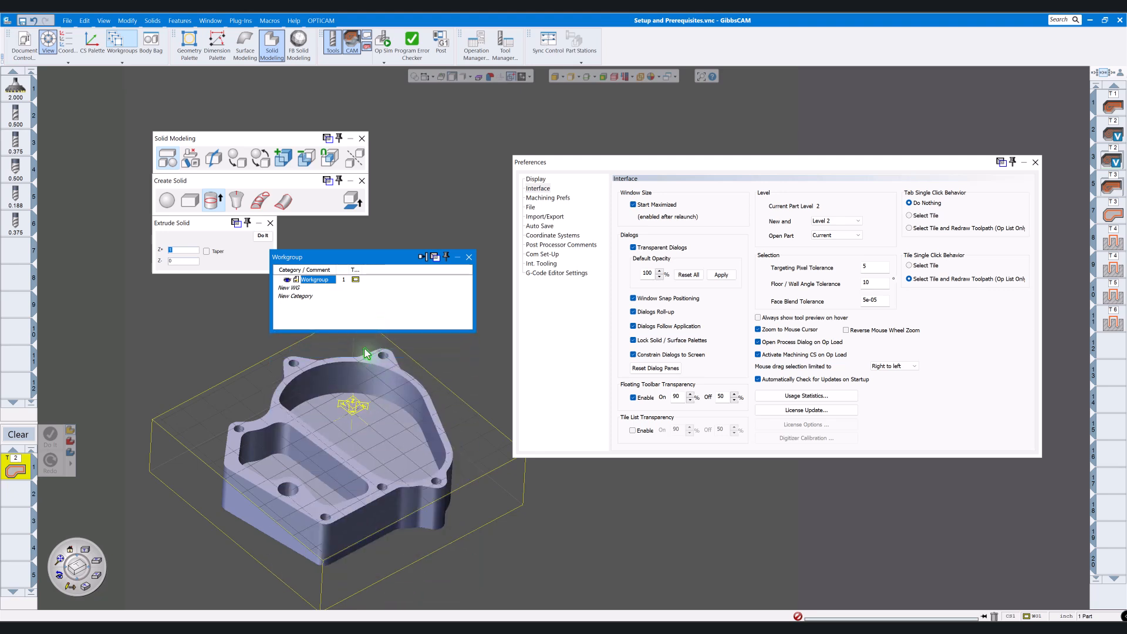
- Close the Workgroup dialog, and move the snapped Solid Modeling dialog stack as one group before closing it
click(469, 257)
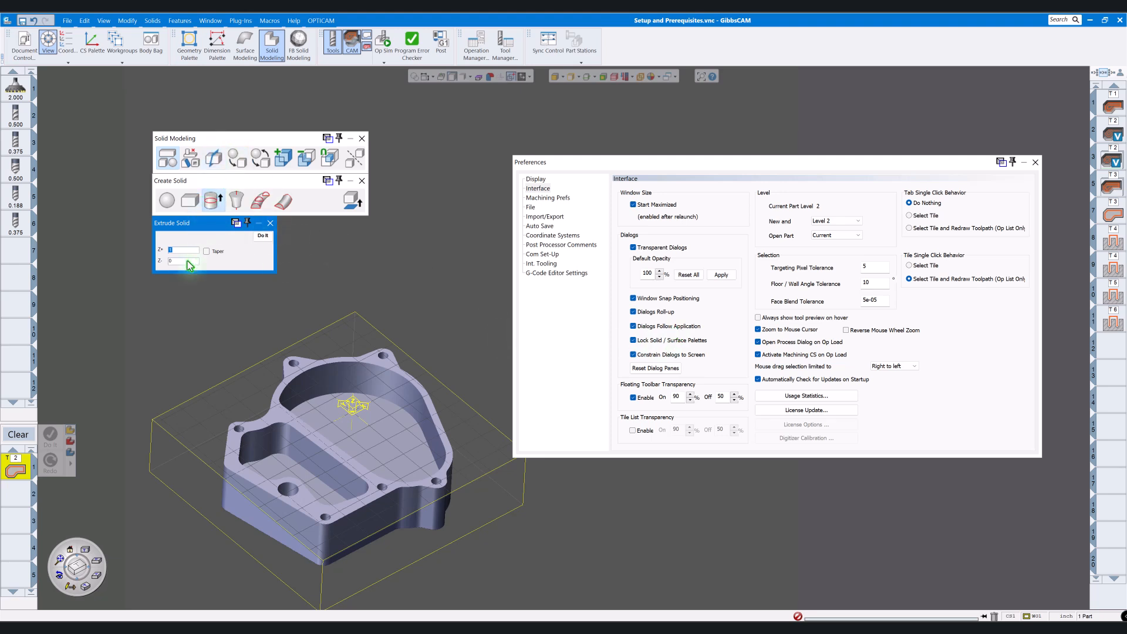
drag(233, 143, 174, 203)
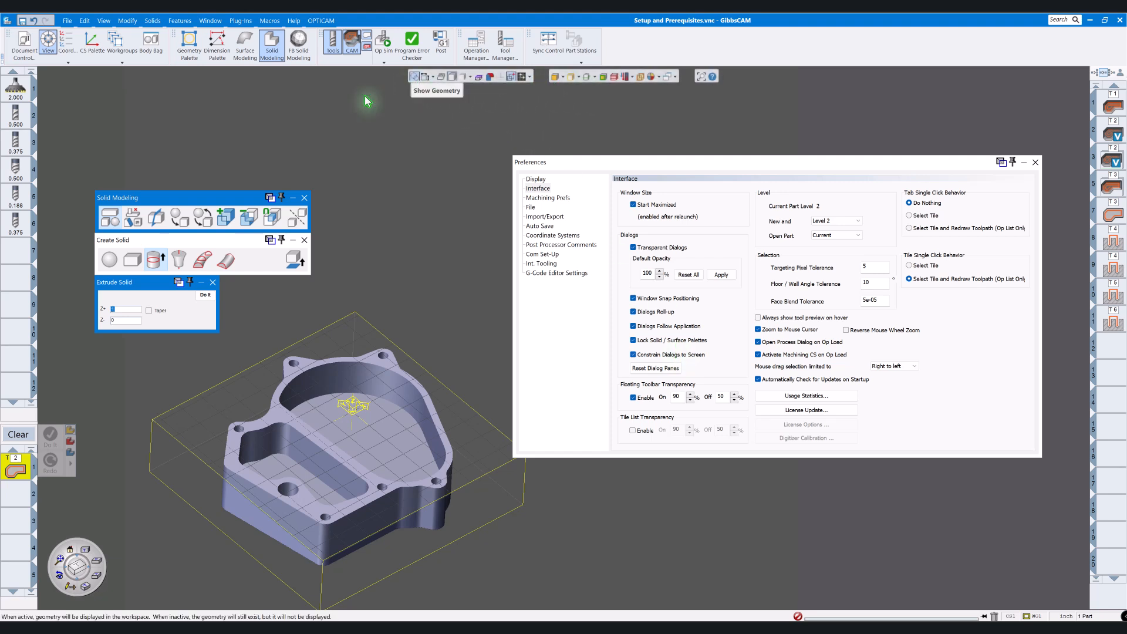
click(304, 198)
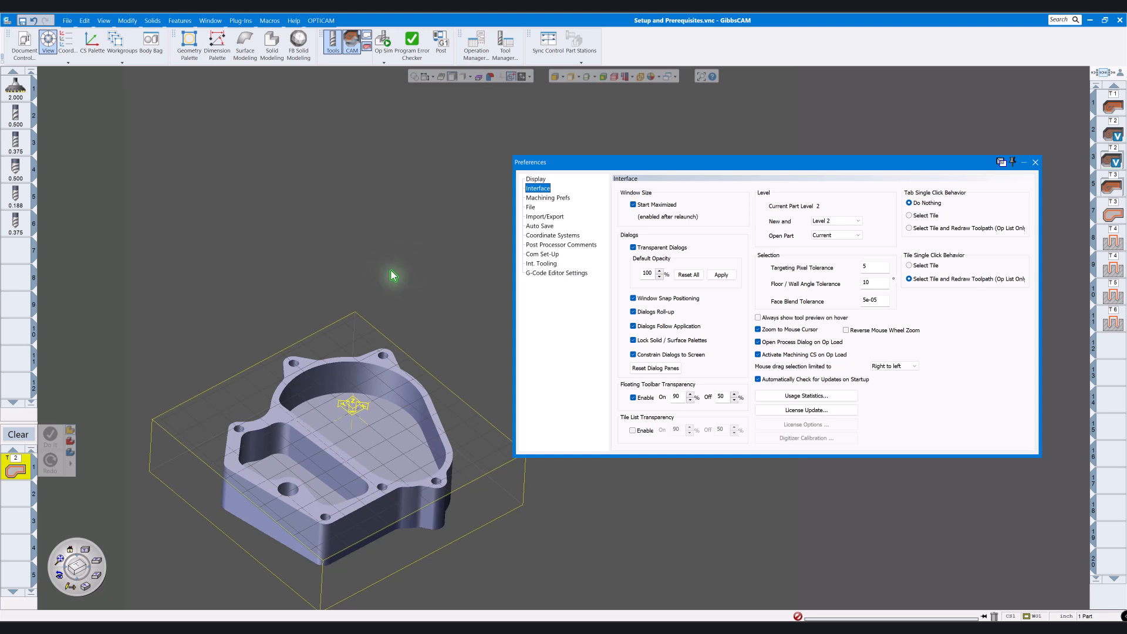
- Turn Floating Toolbar Transparency off and back on, and switch Tile List Transparency on and off again
click(648, 370)
click(633, 398)
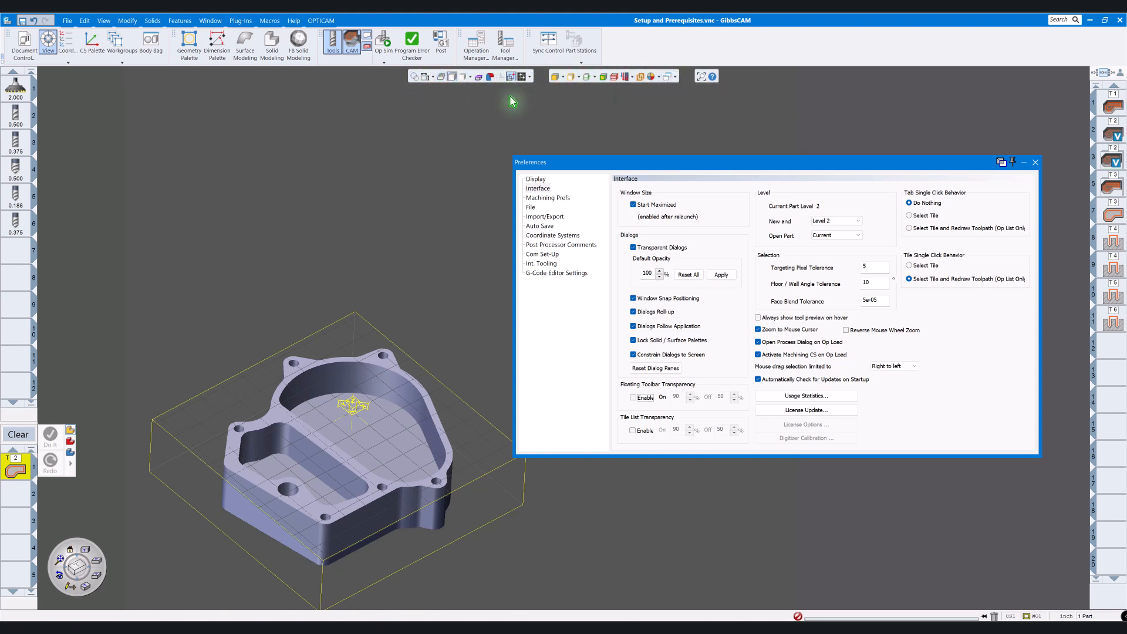
click(634, 398)
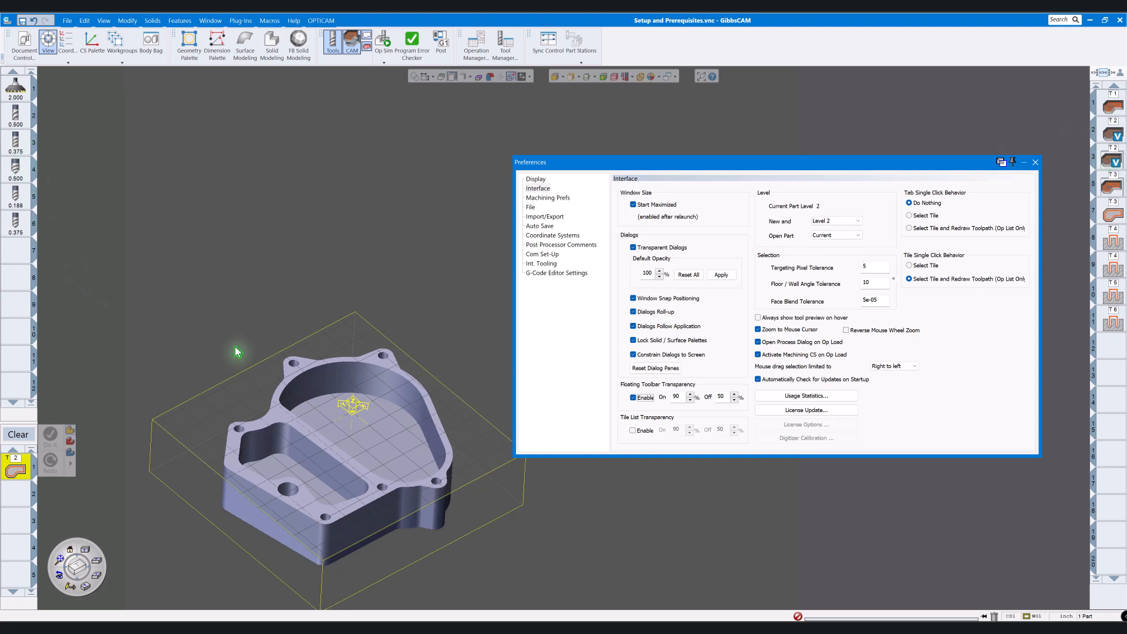
click(634, 431)
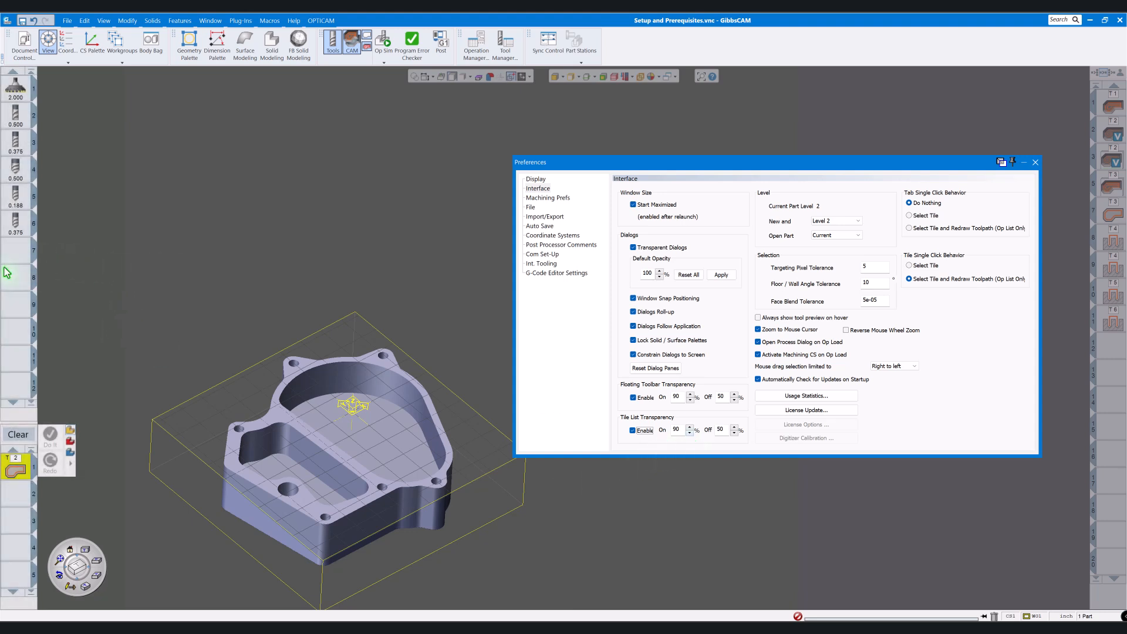
click(633, 431)
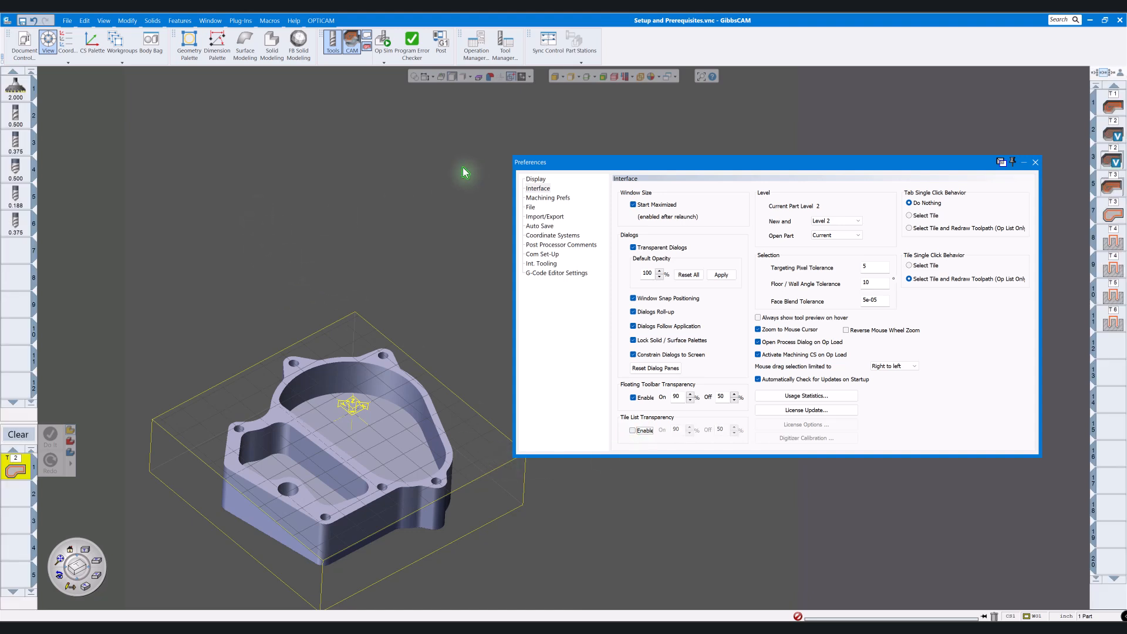
- Shift the Preferences window, show the geometry and select the part's outer contour near the upper bolt hole
drag(696, 168, 675, 143)
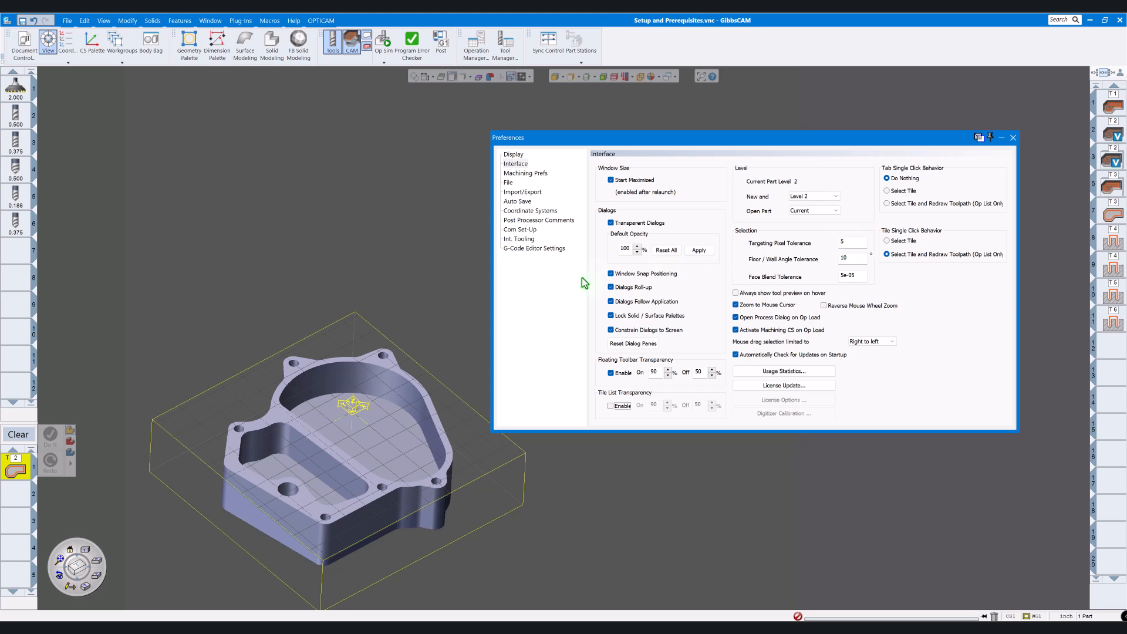
click(413, 77)
scroll(395, 370, up, 5)
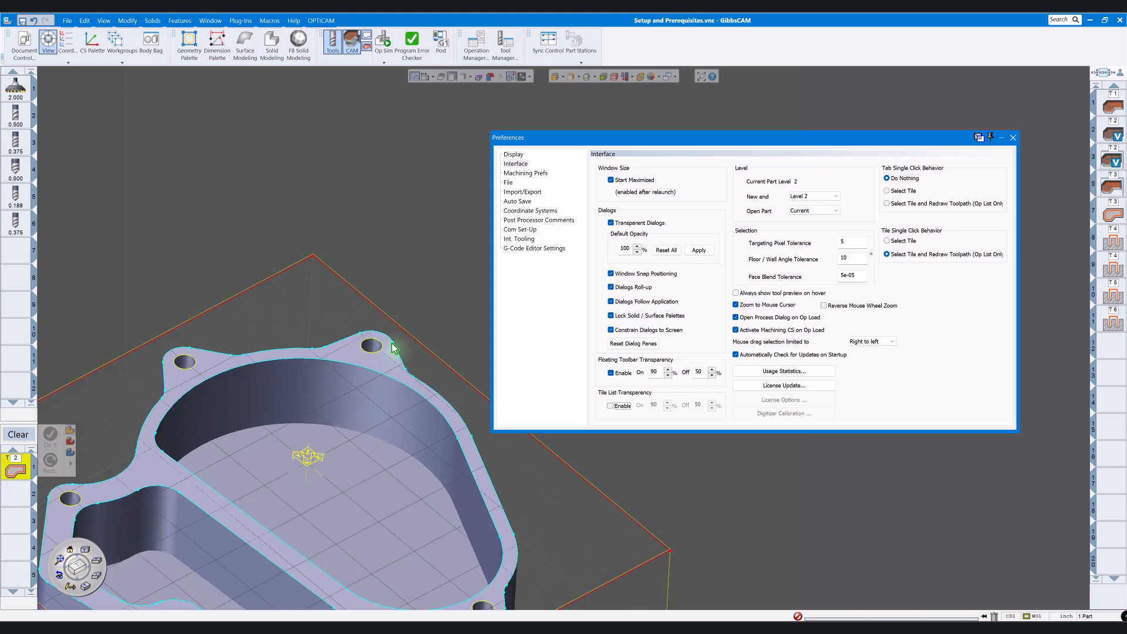
click(395, 346)
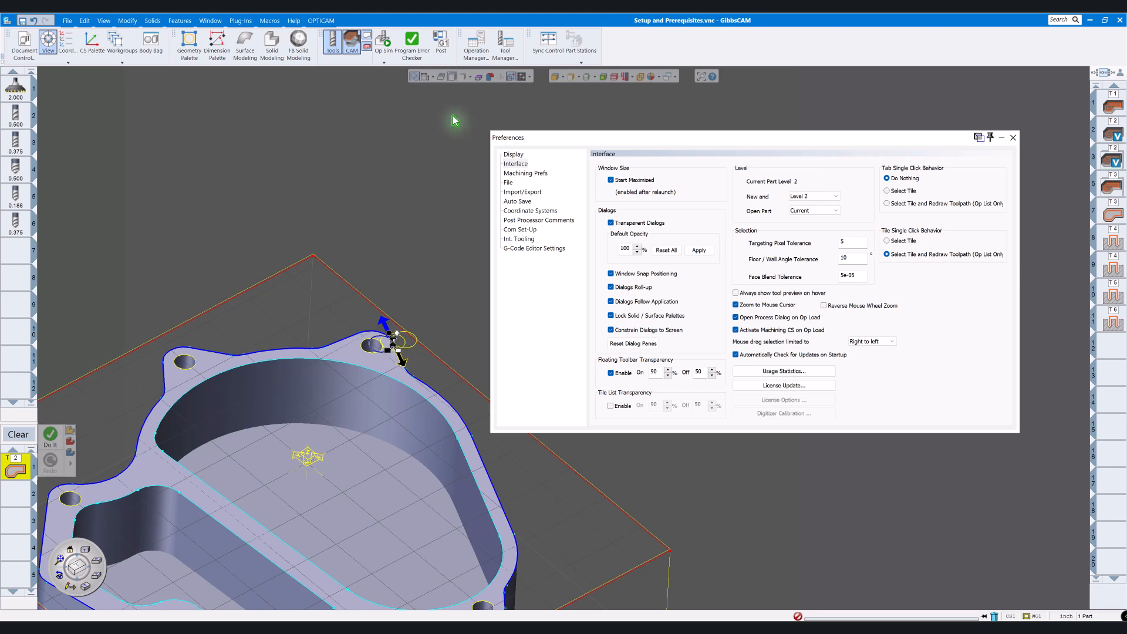
- Hide the CAM lists and enable Always show tool preview on hover, keeping the tool list displayed
click(352, 44)
click(332, 44)
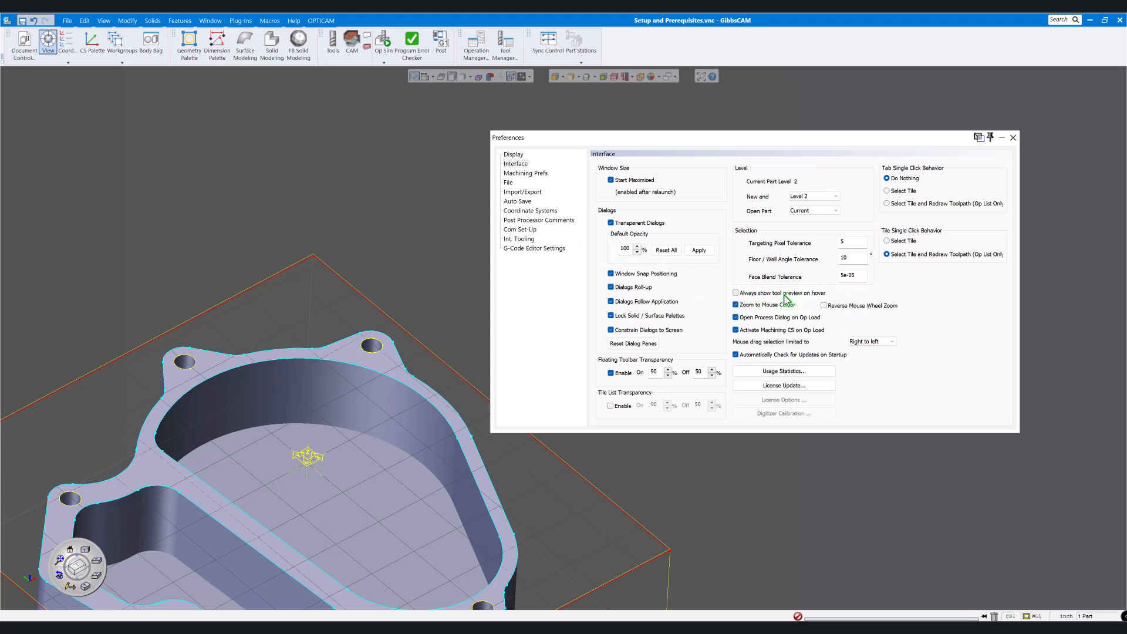
click(736, 293)
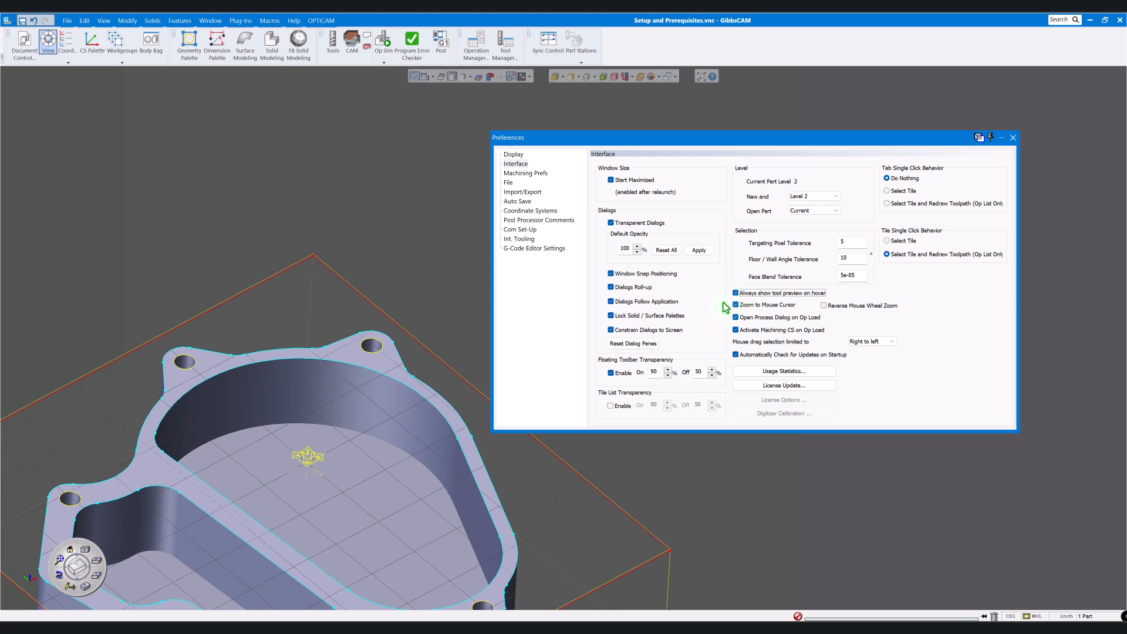
click(332, 44)
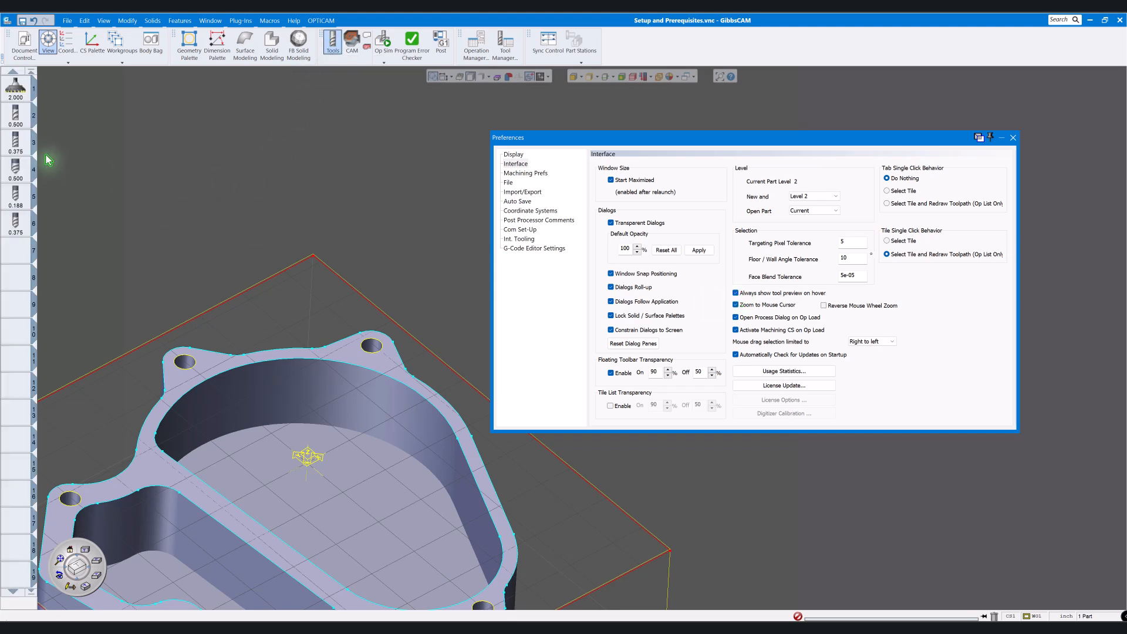
- Preview the tools in the tool list, and open Milling Tool #2 to check its Comment field before closing it
mouse_move(22, 147)
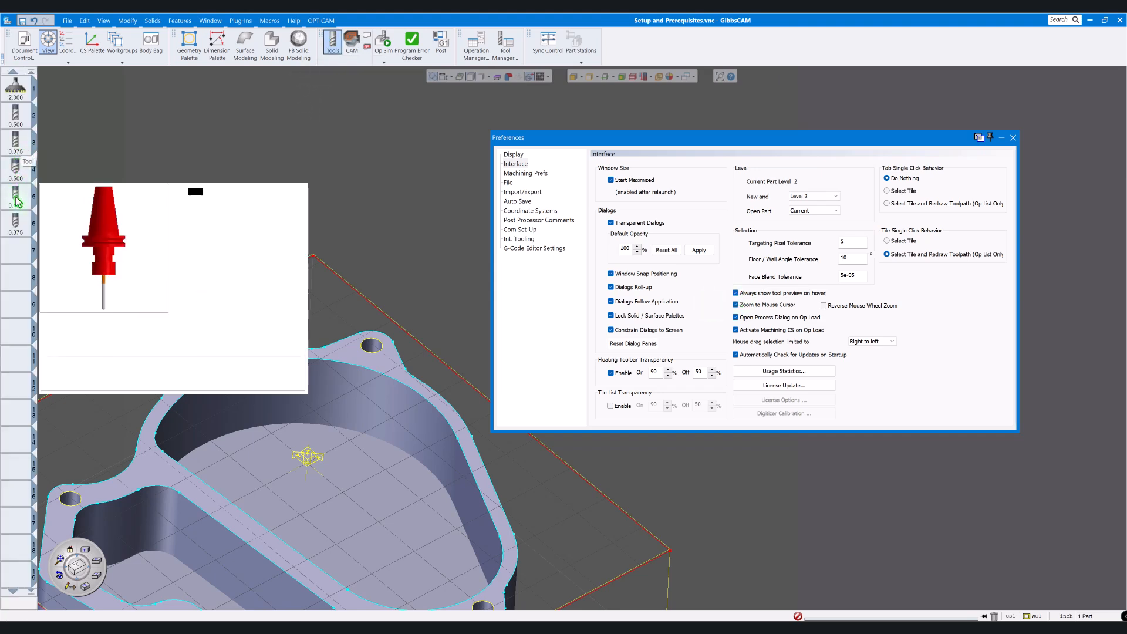
mouse_move(11, 228)
mouse_move(20, 99)
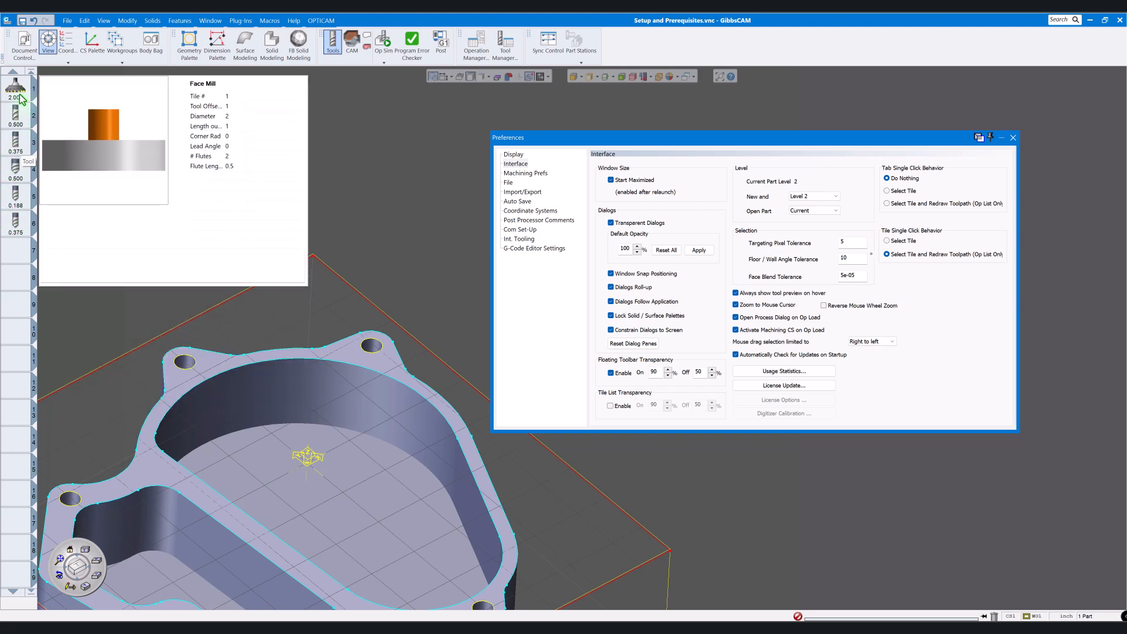
mouse_move(19, 124)
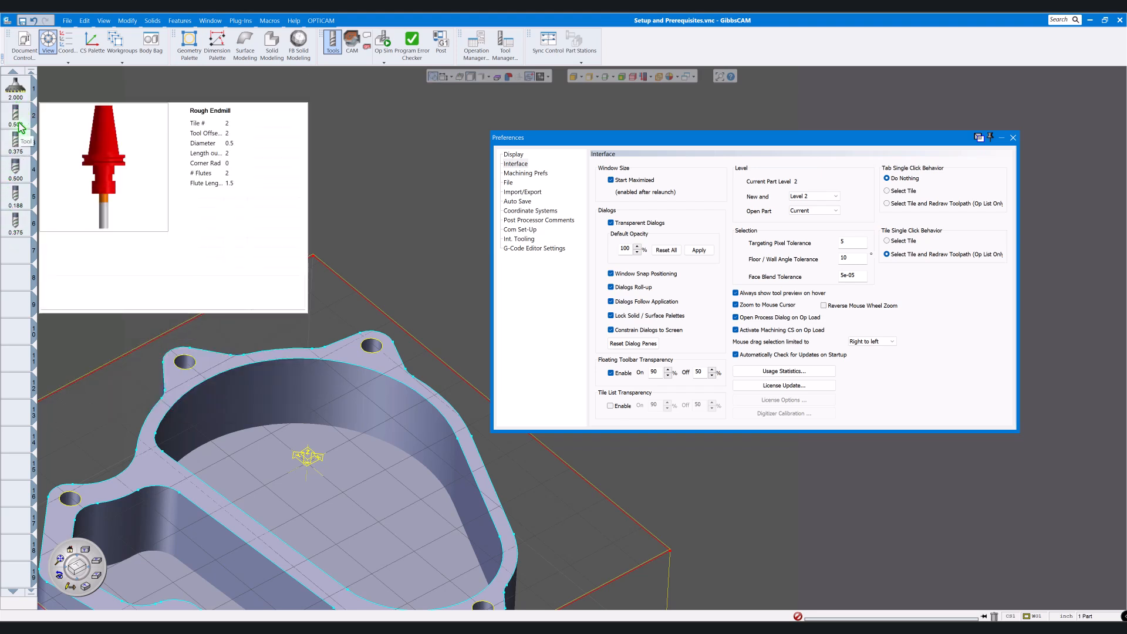
double_click(19, 121)
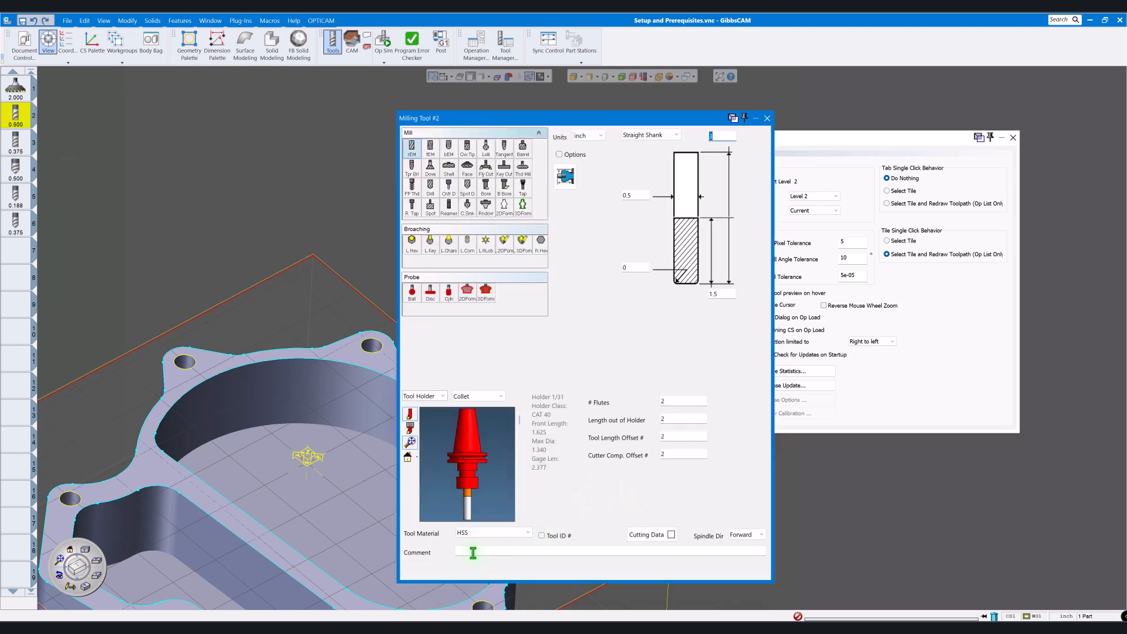
click(473, 552)
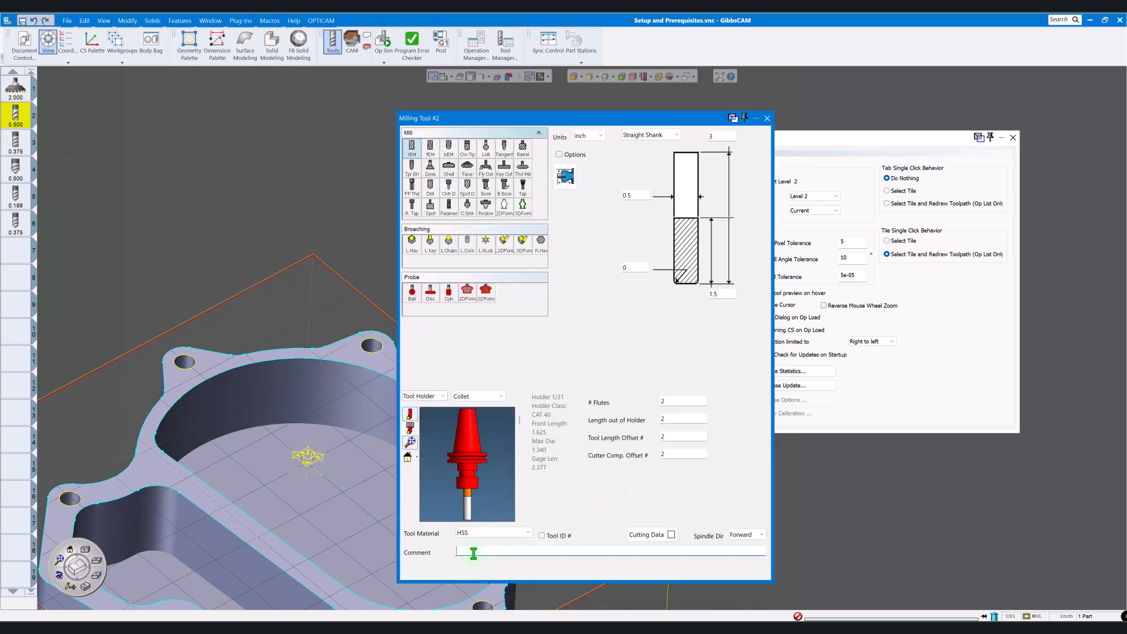
click(767, 118)
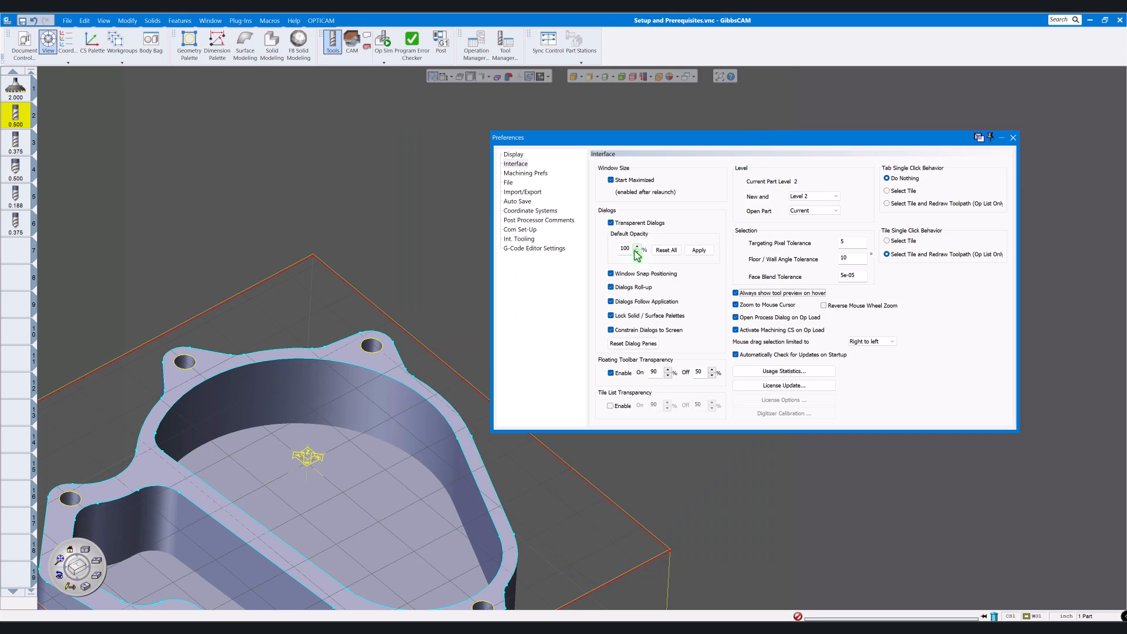
- Disable Always show tool preview on hover and move the Preferences window almost entirely out of the workspace
click(736, 293)
drag(803, 144, 863, 121)
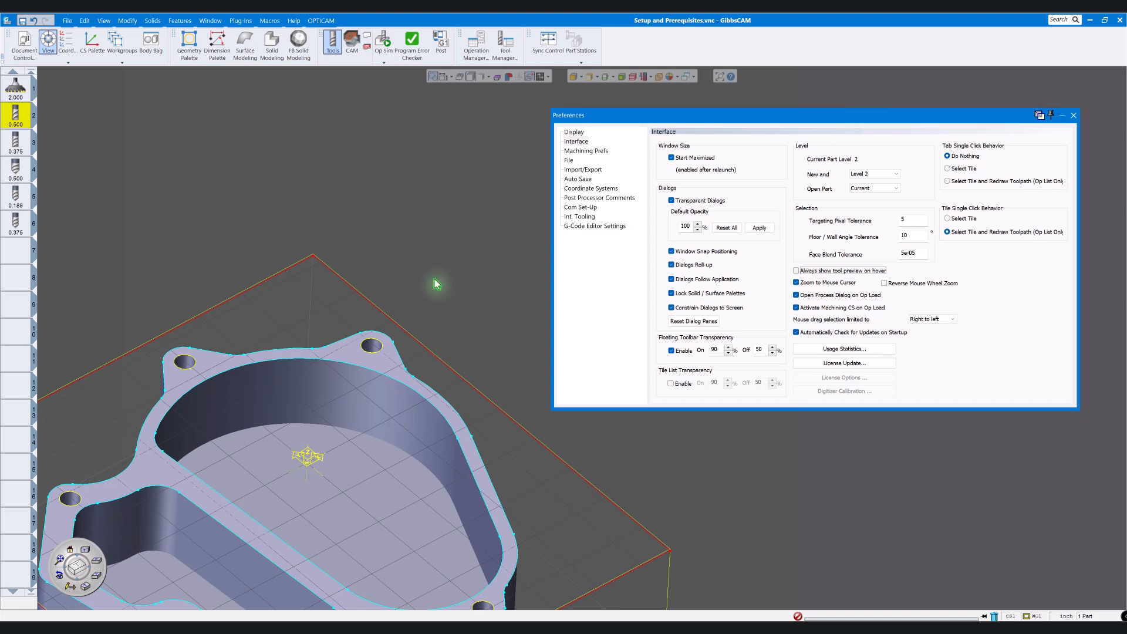
middle_drag(437, 280, 475, 156)
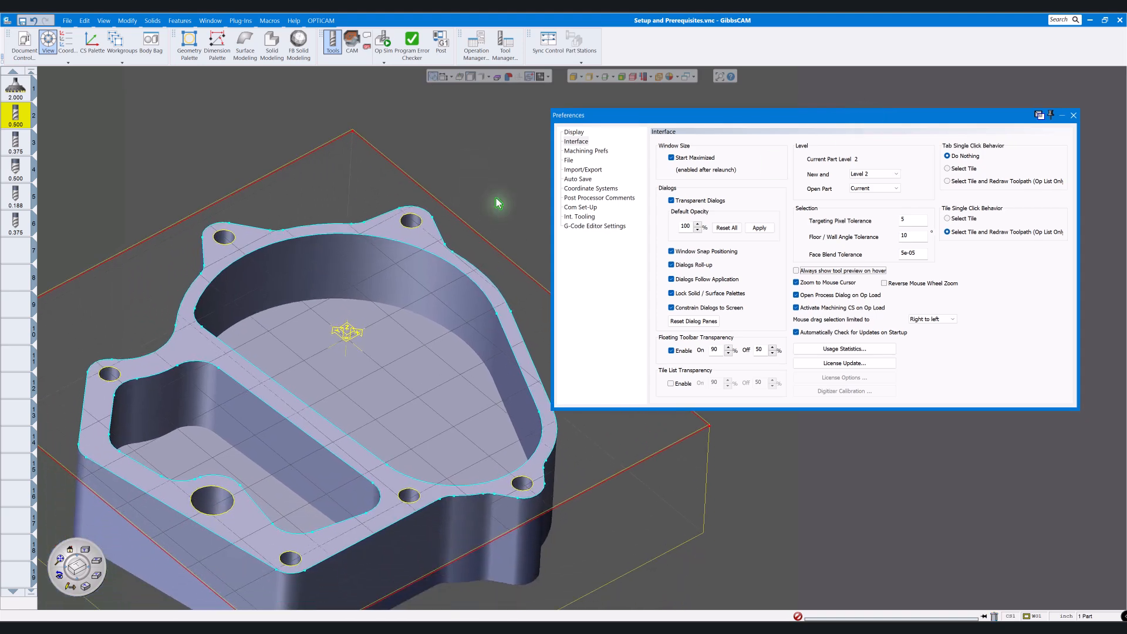
drag(773, 122, 1126, 219)
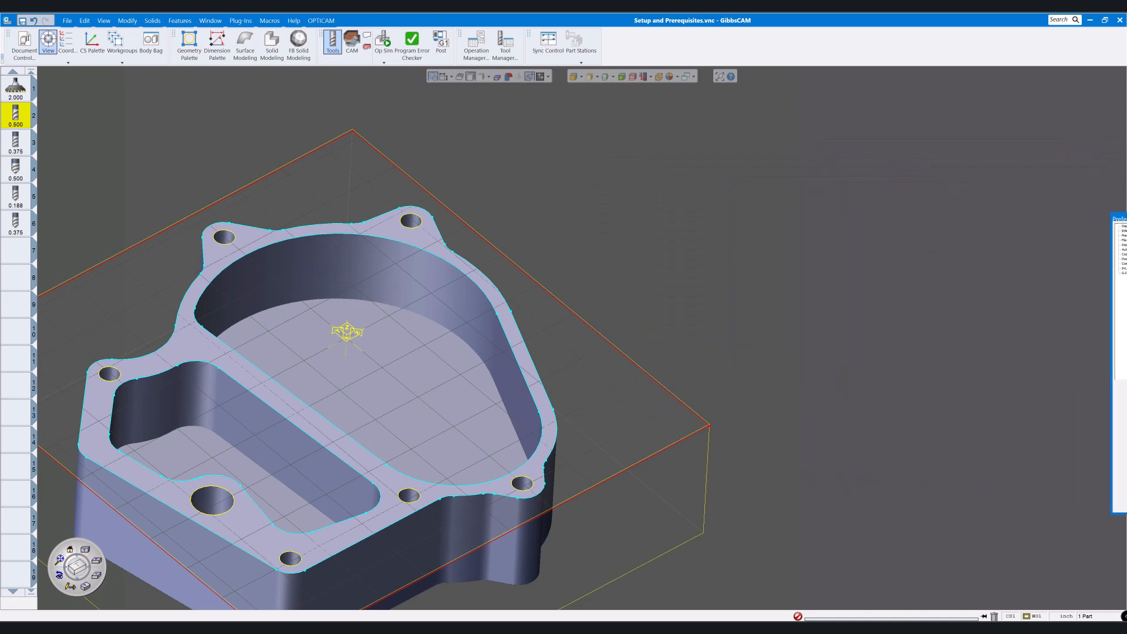
- Zoom in and out around the part's upper bolt hole to check the Zoom to Mouse Cursor behaviour
middle_drag(548, 337, 693, 292)
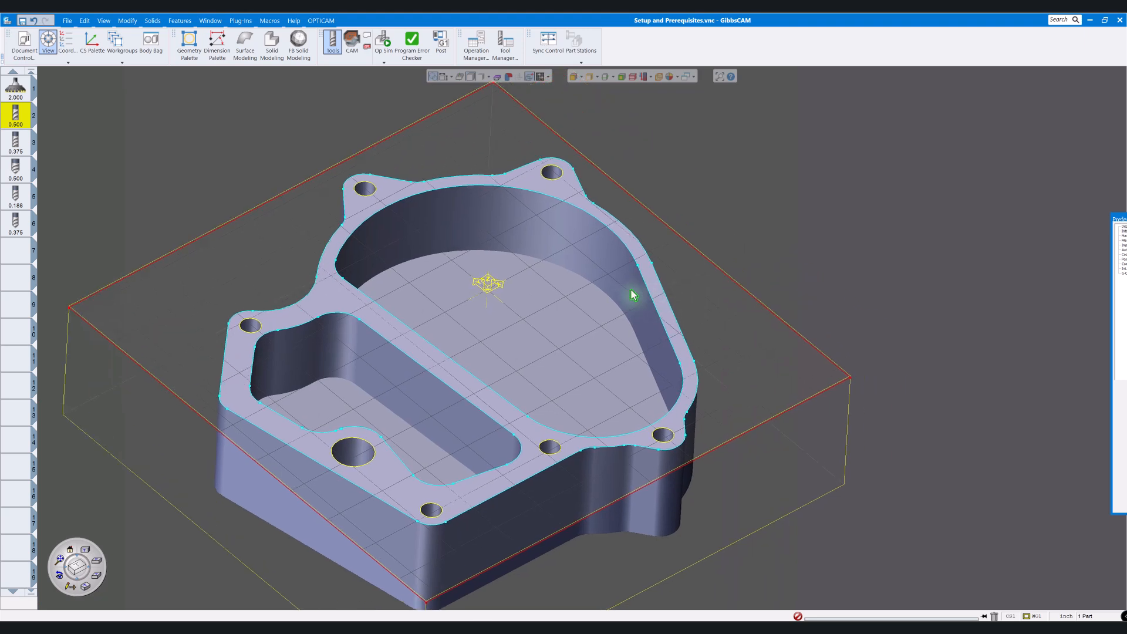
scroll(632, 294, down, 4)
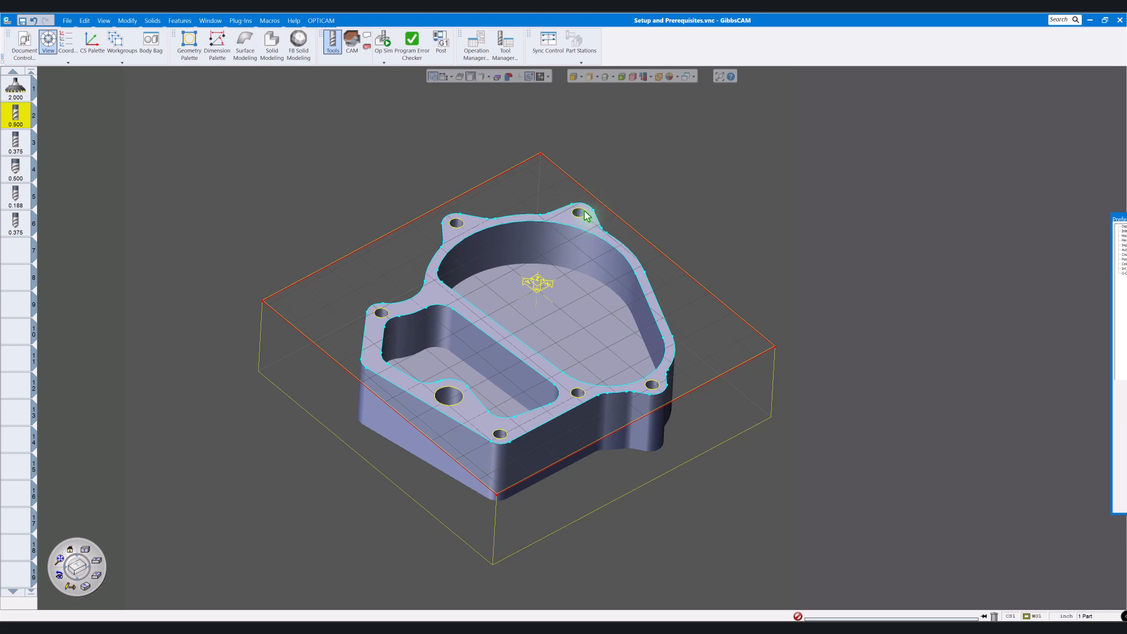
scroll(586, 216, up, 2)
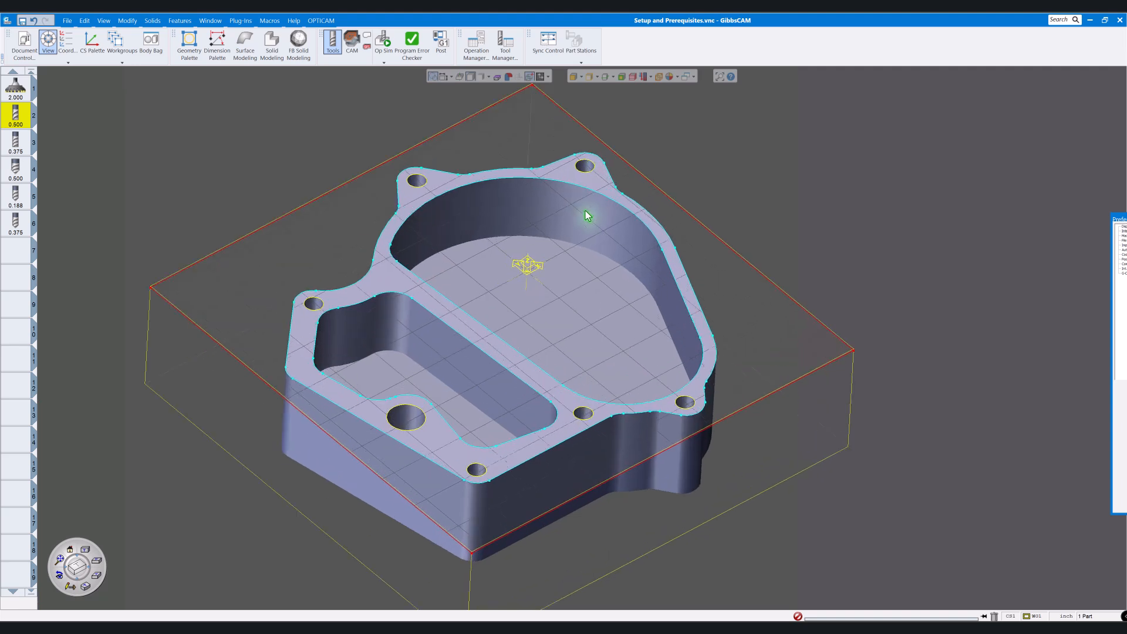
scroll(587, 217, up, 4)
middle_drag(599, 199, 570, 556)
scroll(589, 369, up, 4)
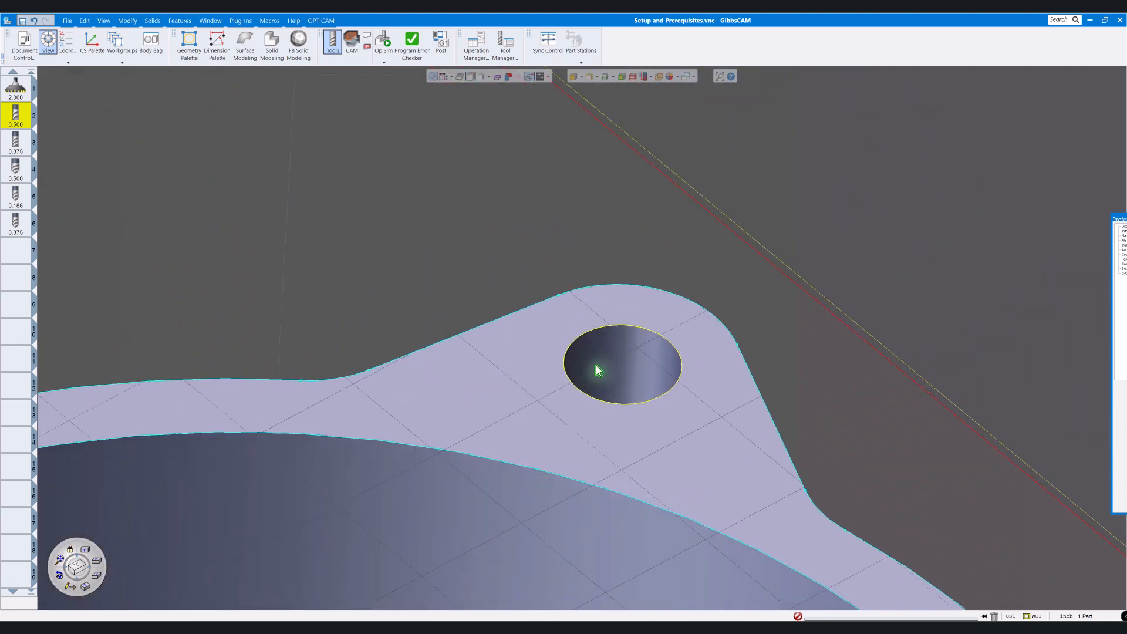
scroll(598, 371, down, 5)
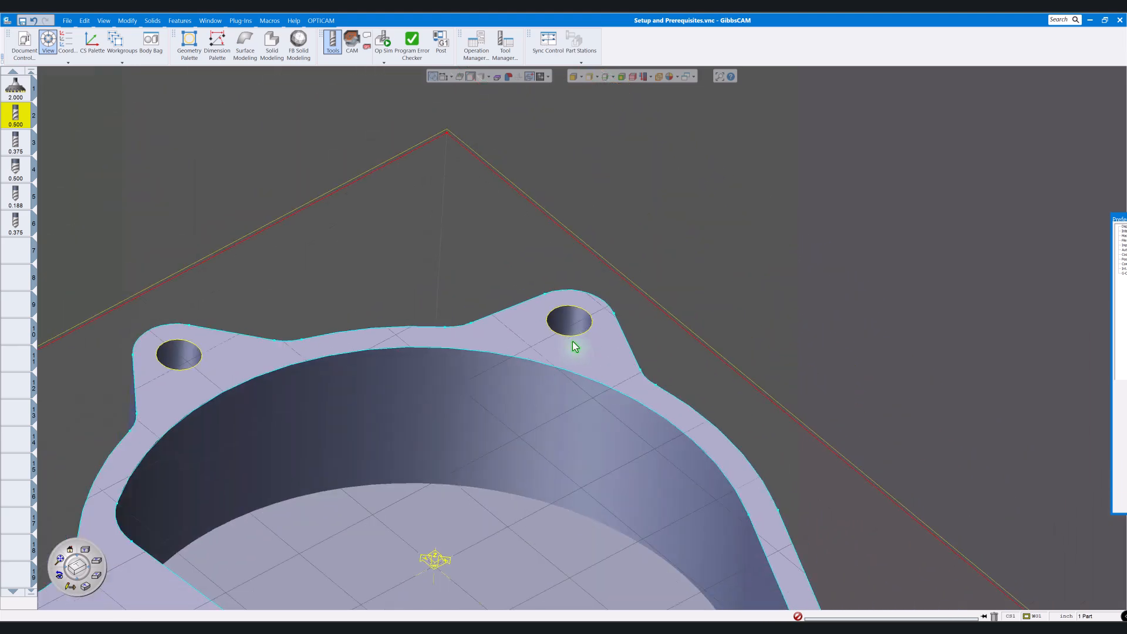
- Examine cursor-centred zooming by alternating between close-ups of the upper bolt hole and the whole part
scroll(573, 342, down, 10)
scroll(573, 342, up, 1)
middle_drag(565, 371, 611, 314)
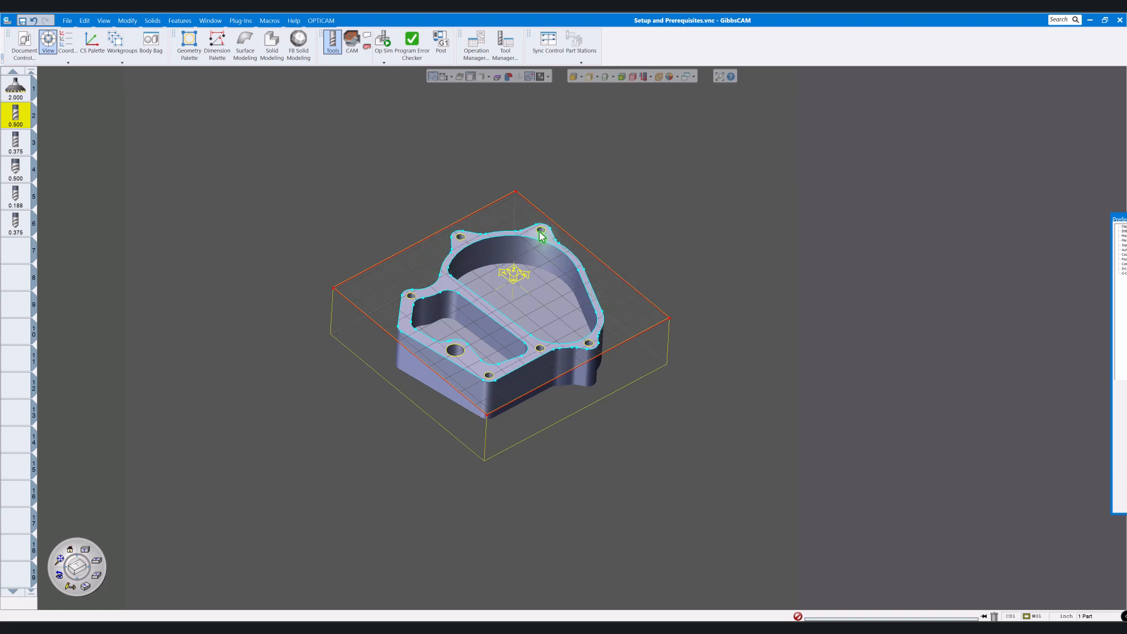
scroll(540, 234, up, 8)
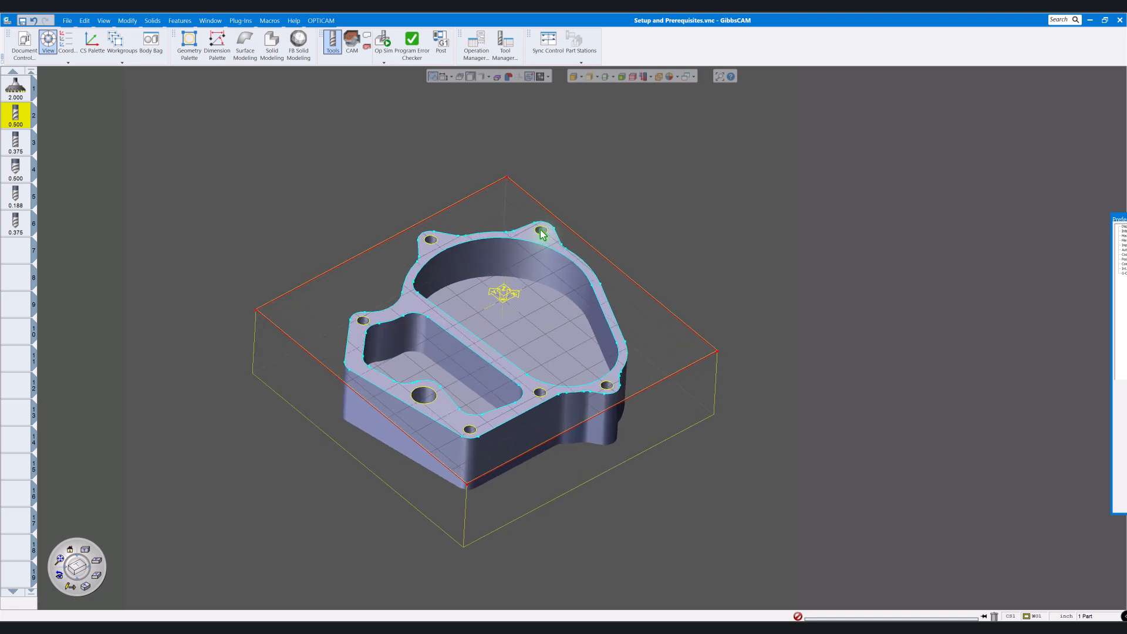
scroll(541, 234, up, 8)
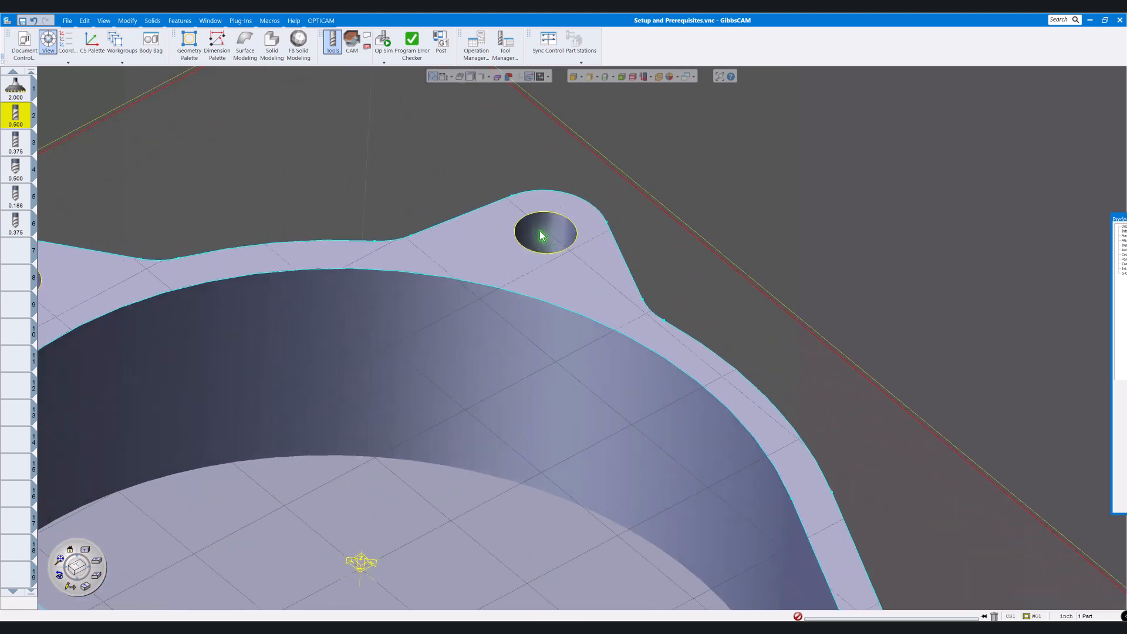
scroll(542, 236, down, 10)
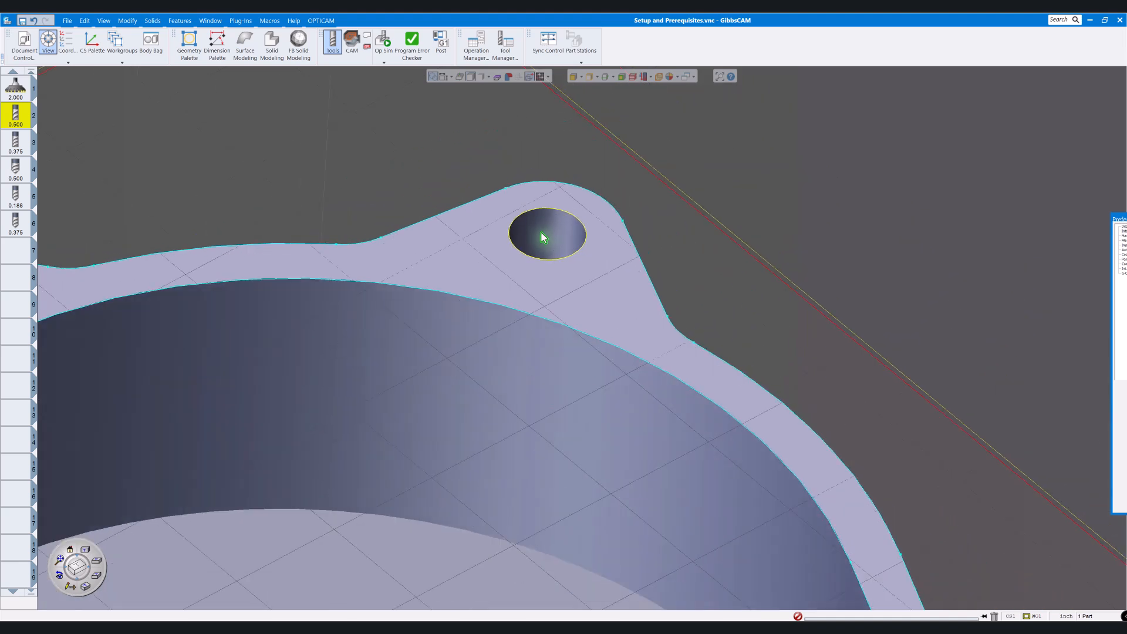
scroll(545, 237, down, 2)
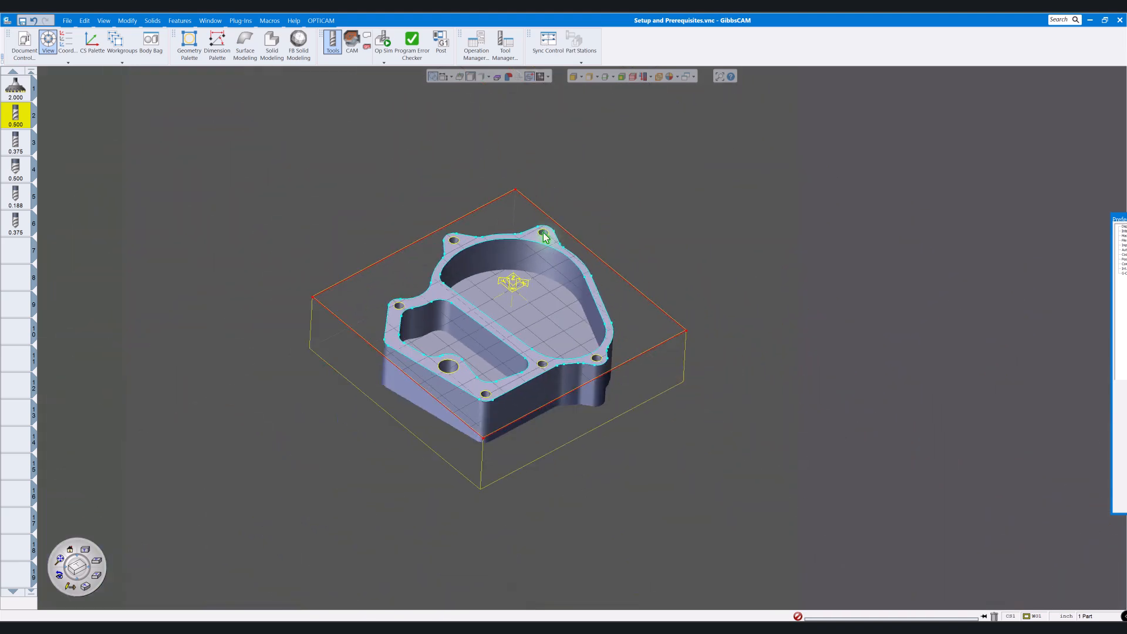
scroll(545, 237, down, 2)
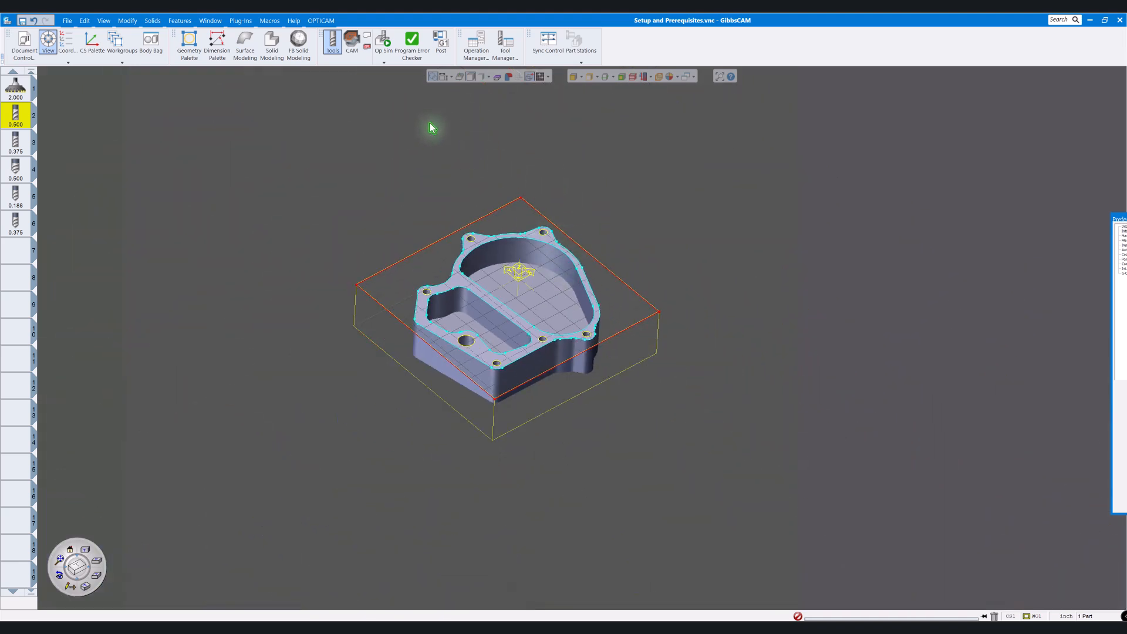
- Bring the Preferences window back fully into the middle of the workspace
mouse_move(1118, 224)
drag(1078, 217, 588, 167)
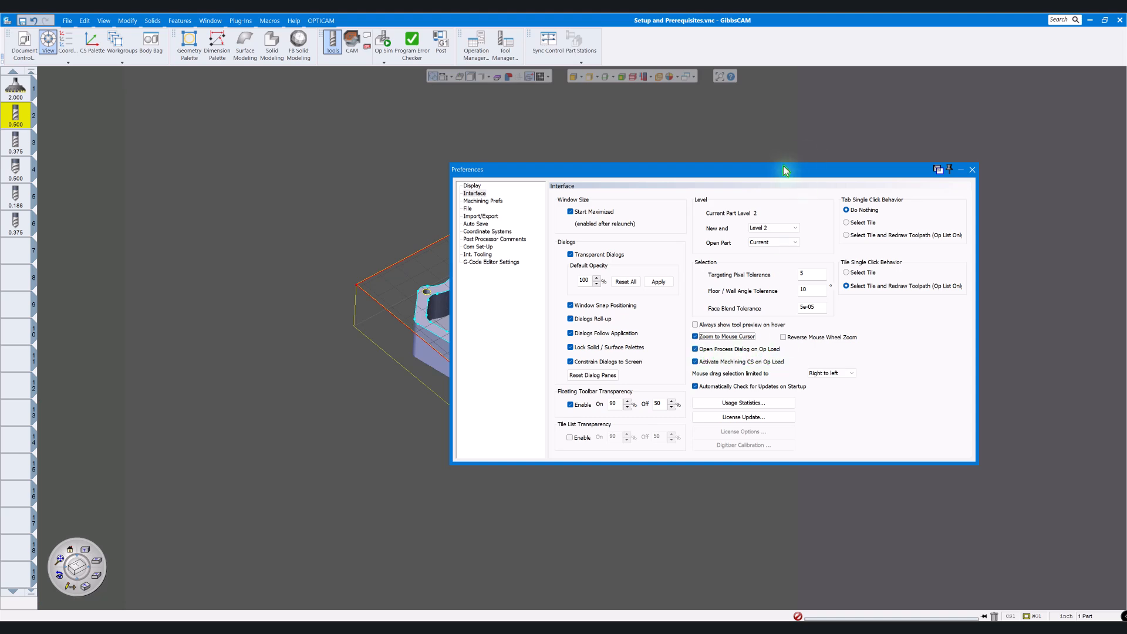
drag(769, 170, 623, 153)
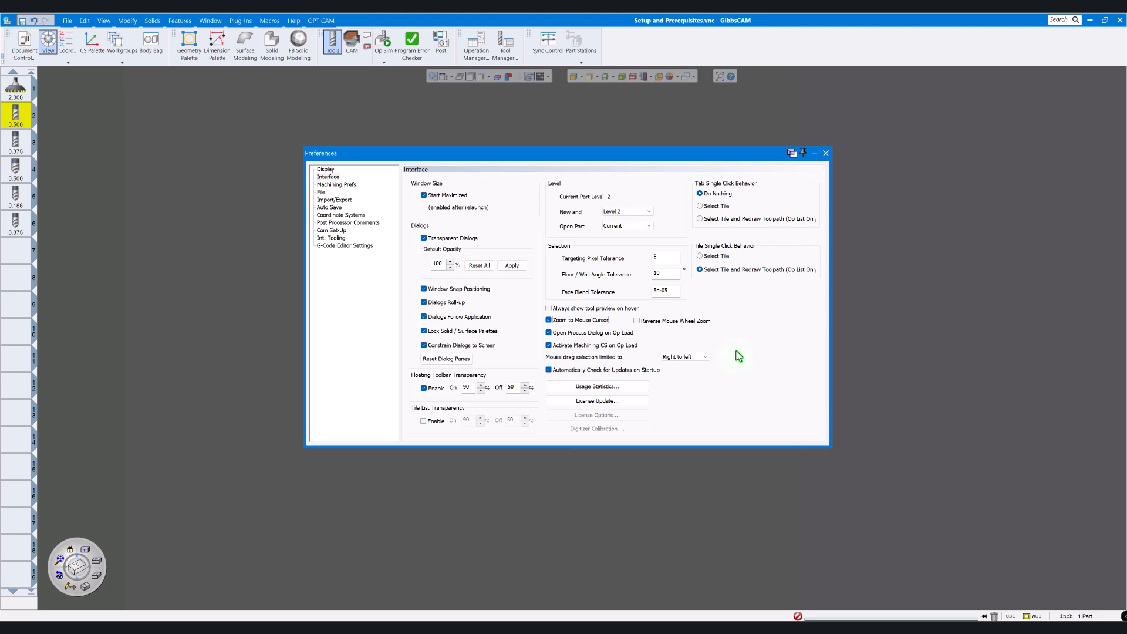
- Uncover the part, enable Reverse Mouse Wheel Zoom to test zooming, and disable the option again
drag(547, 159, 695, 310)
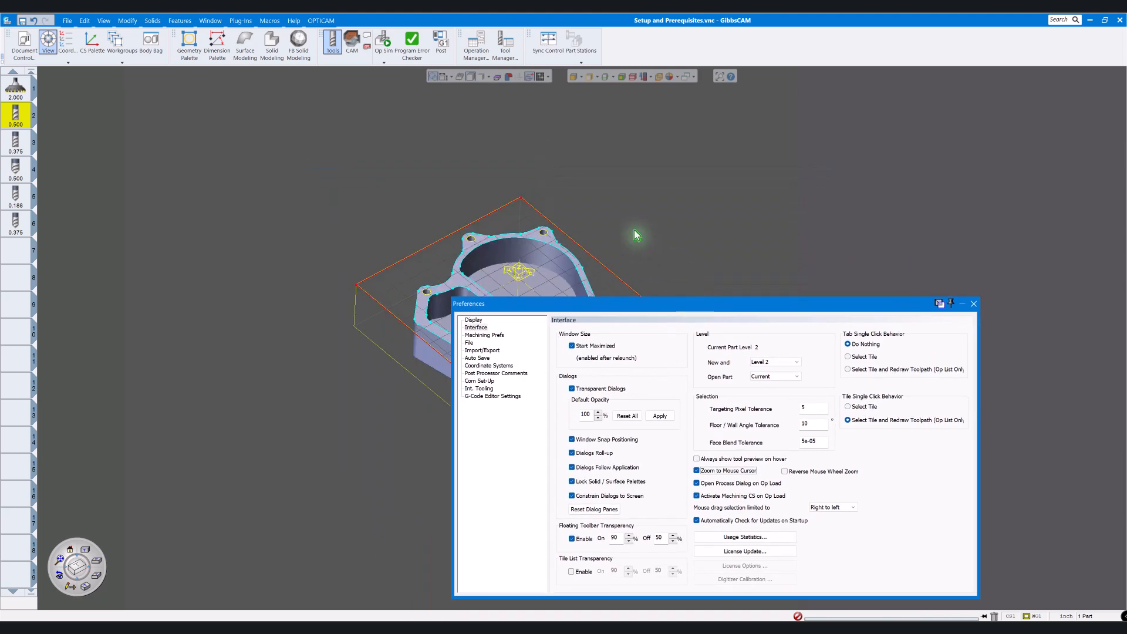
scroll(634, 238, up, 1)
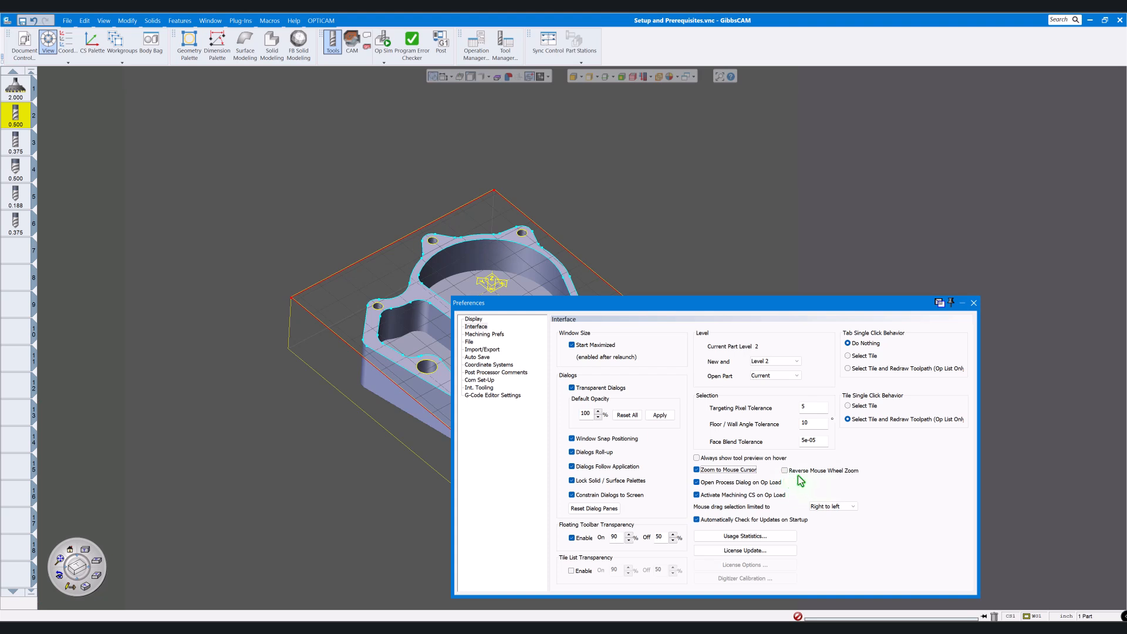
click(785, 471)
scroll(707, 264, up, 2)
scroll(706, 264, down, 2)
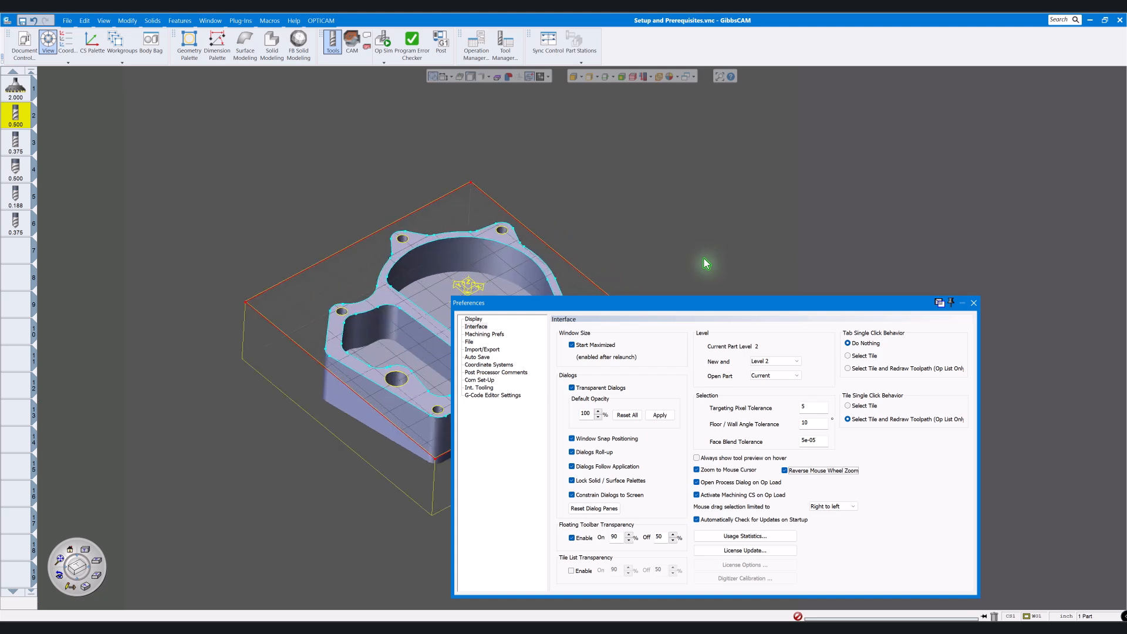
click(785, 470)
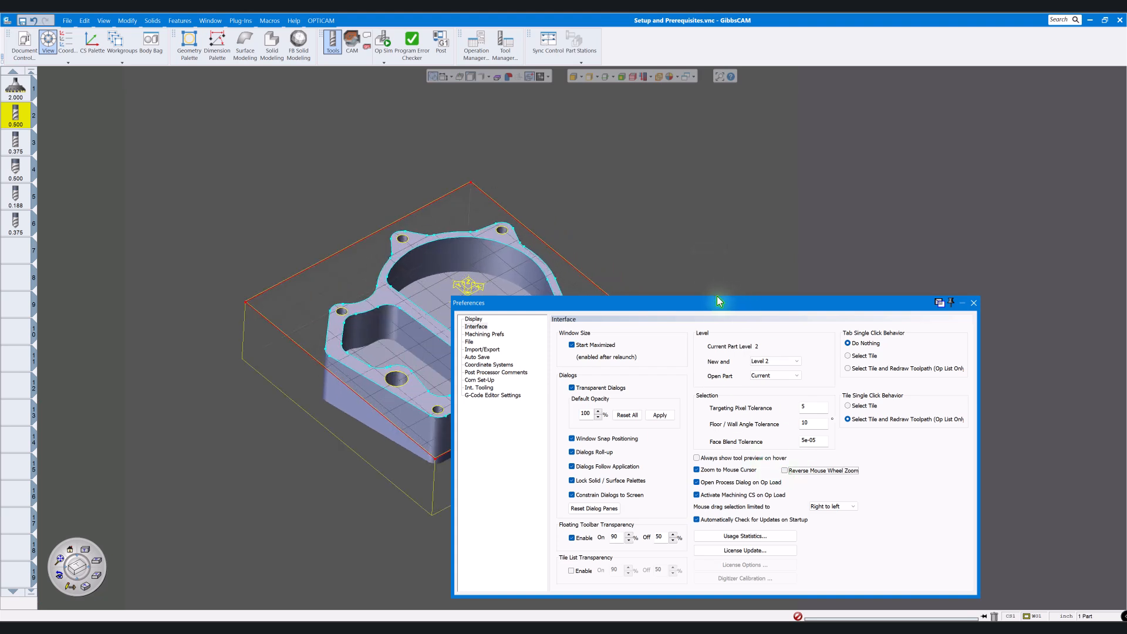
scroll(678, 241, up, 1)
middle_drag(678, 242, 624, 194)
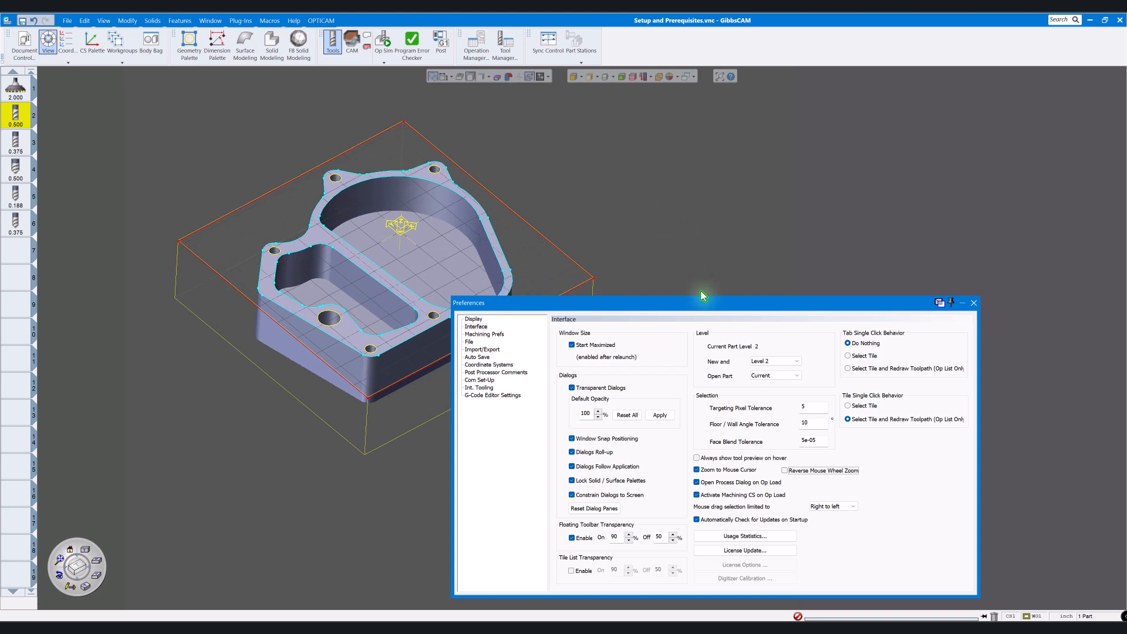
- Show the CAM process and operation lists, clear the process list, and reposition the Preferences window over the workspace
drag(700, 304, 729, 206)
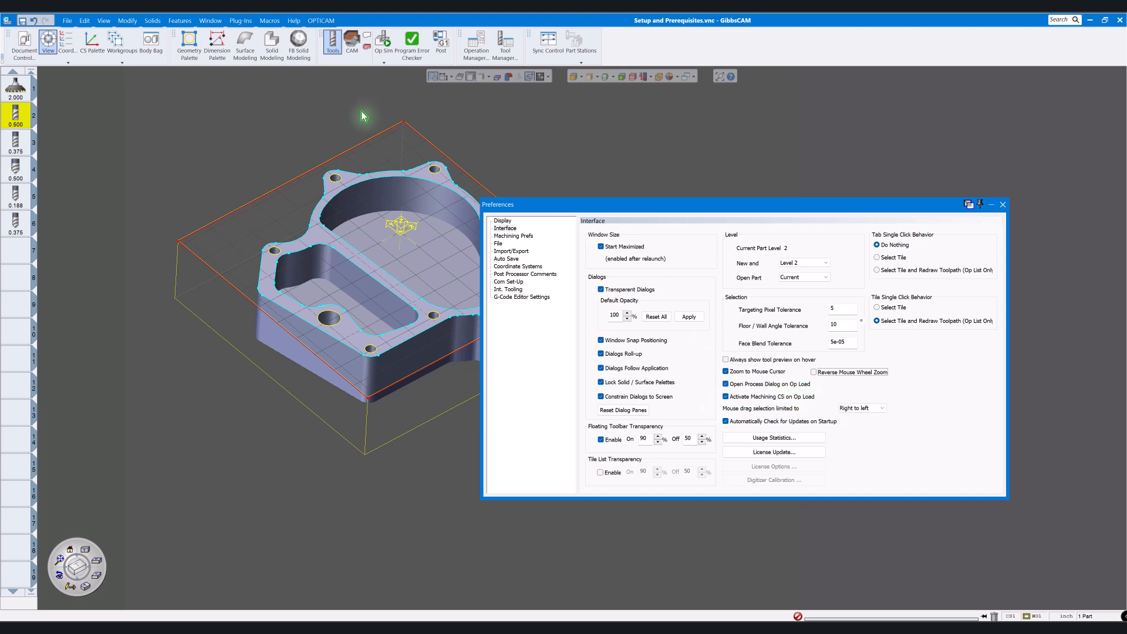
click(352, 41)
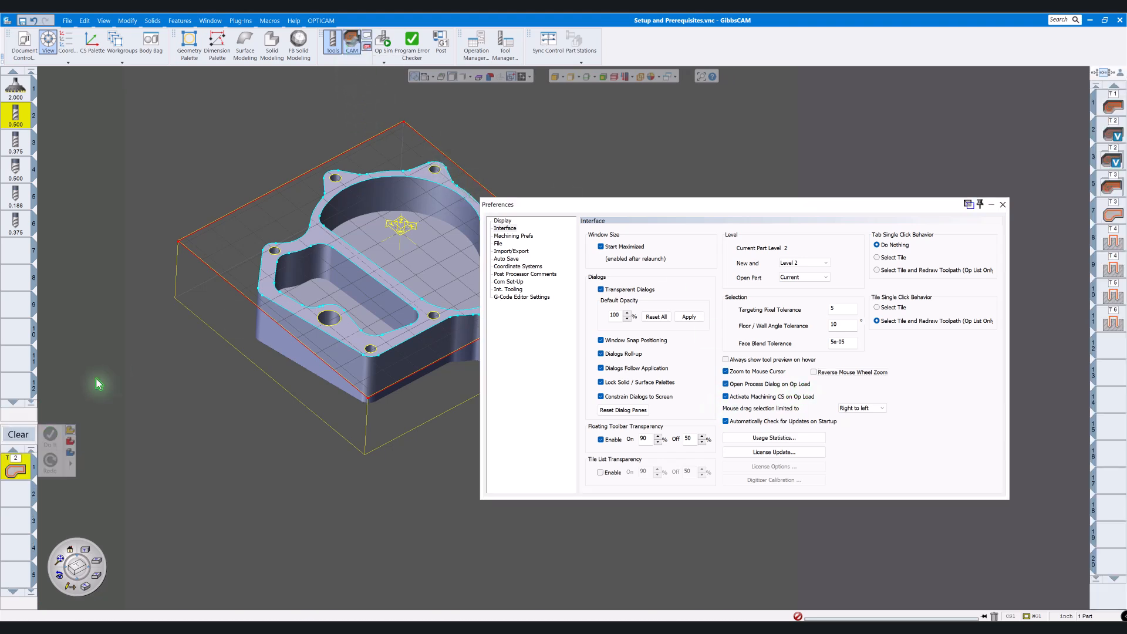
click(18, 435)
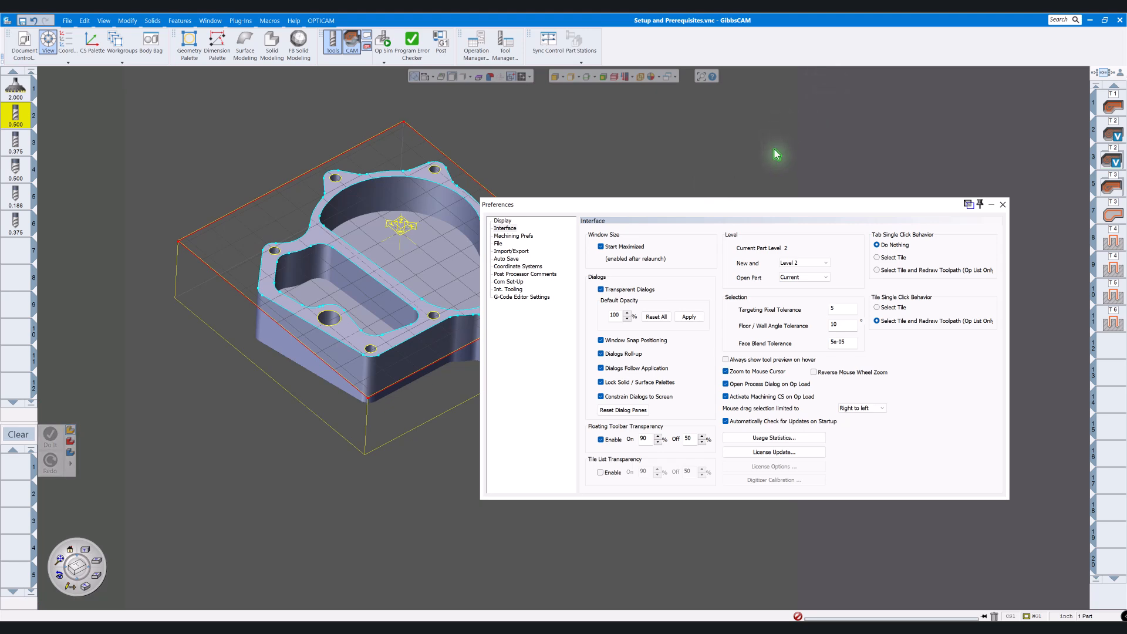
drag(744, 208, 594, 165)
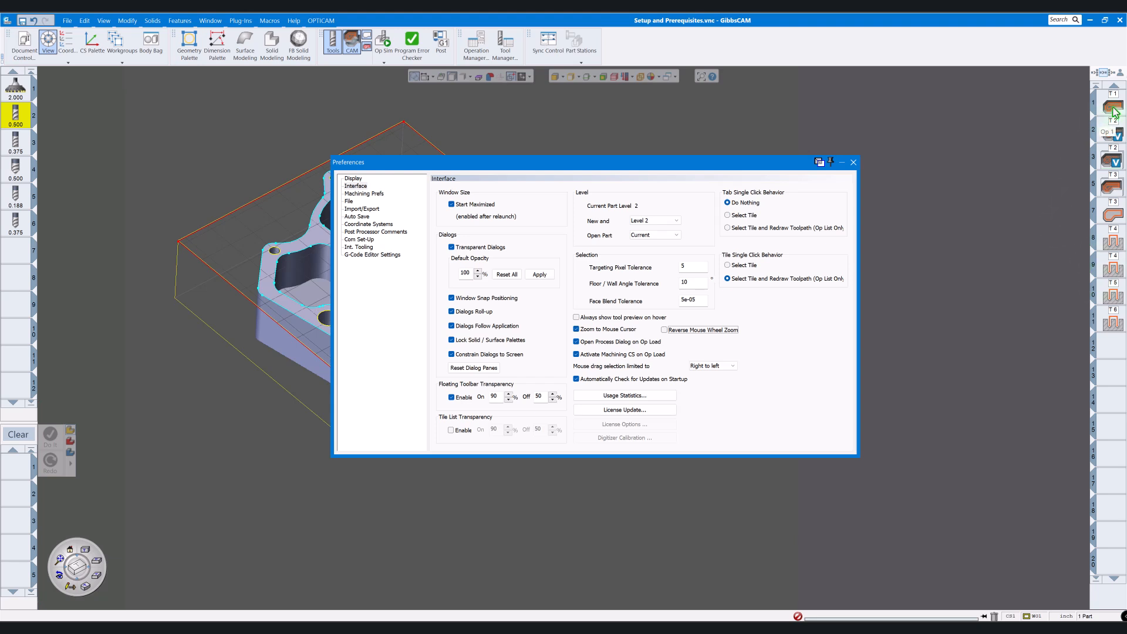
- Disable Open Process Dialog on Op Load, test it by loading the first operation, view its Roughing process, and clear the process list
click(576, 343)
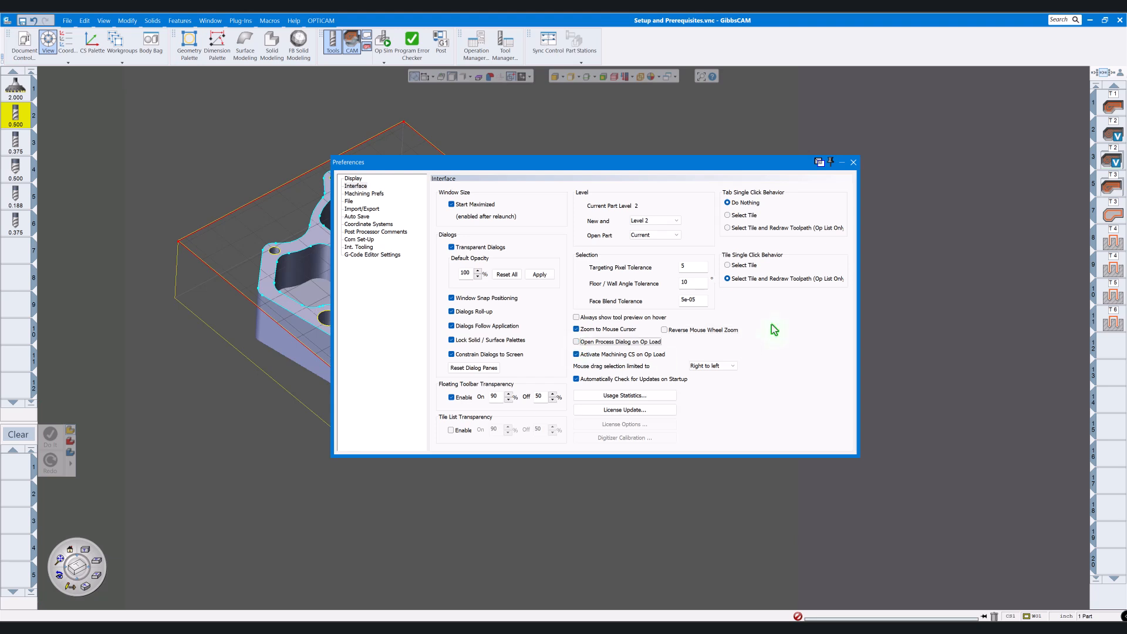
double_click(1110, 103)
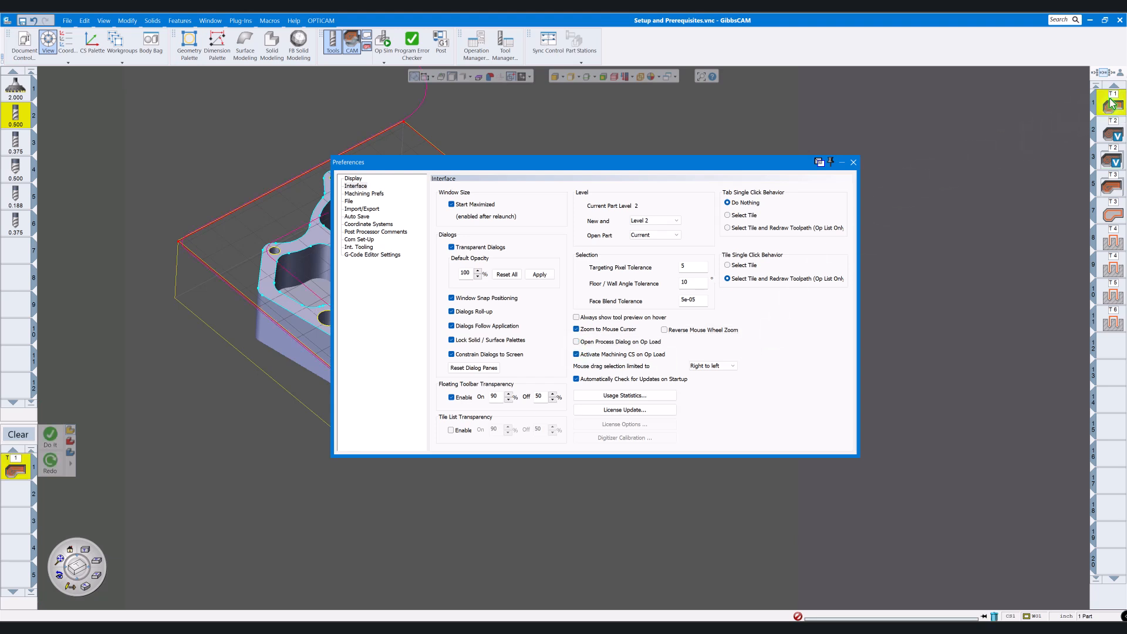
double_click(13, 475)
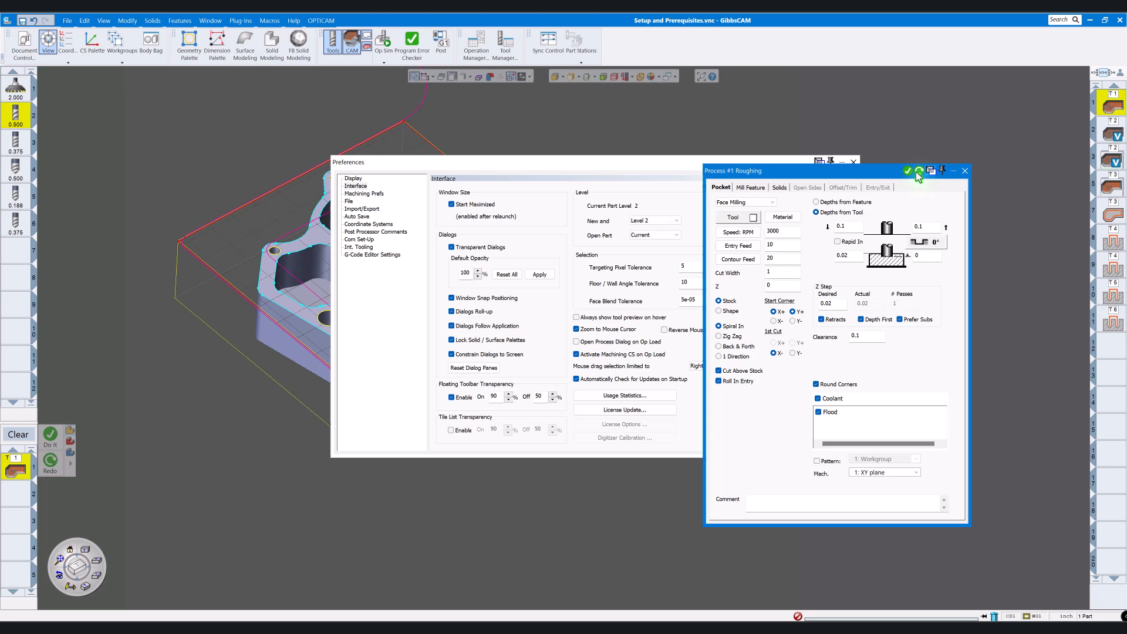
click(965, 171)
click(18, 434)
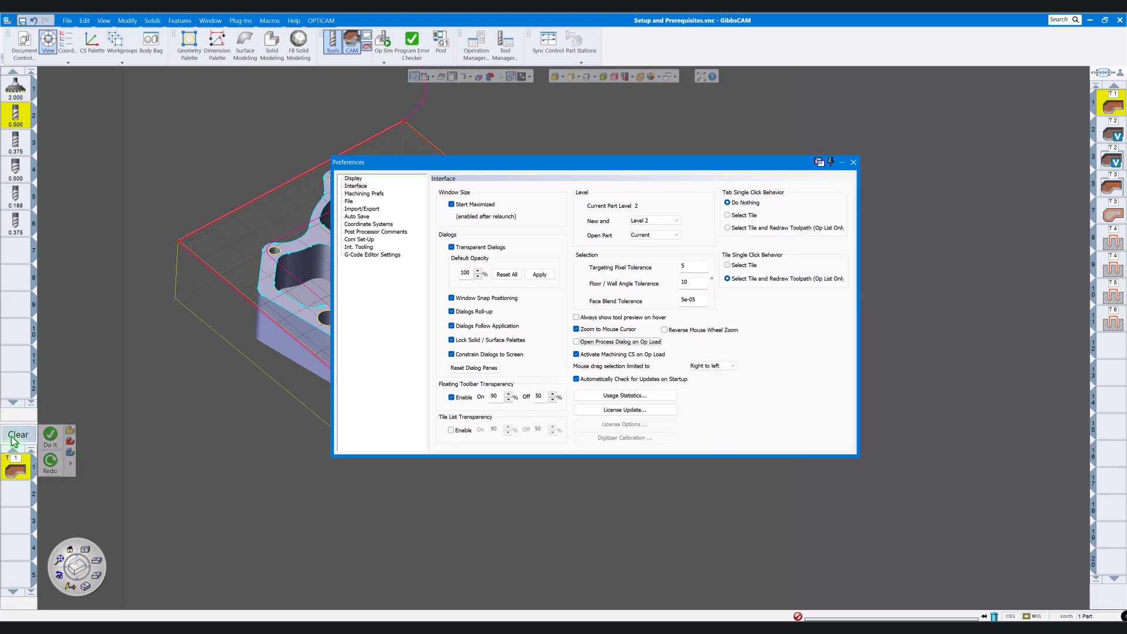
- Enable Open Process Dialog on Op Load, reload the first operation, and close its Roughing process dialog
click(578, 343)
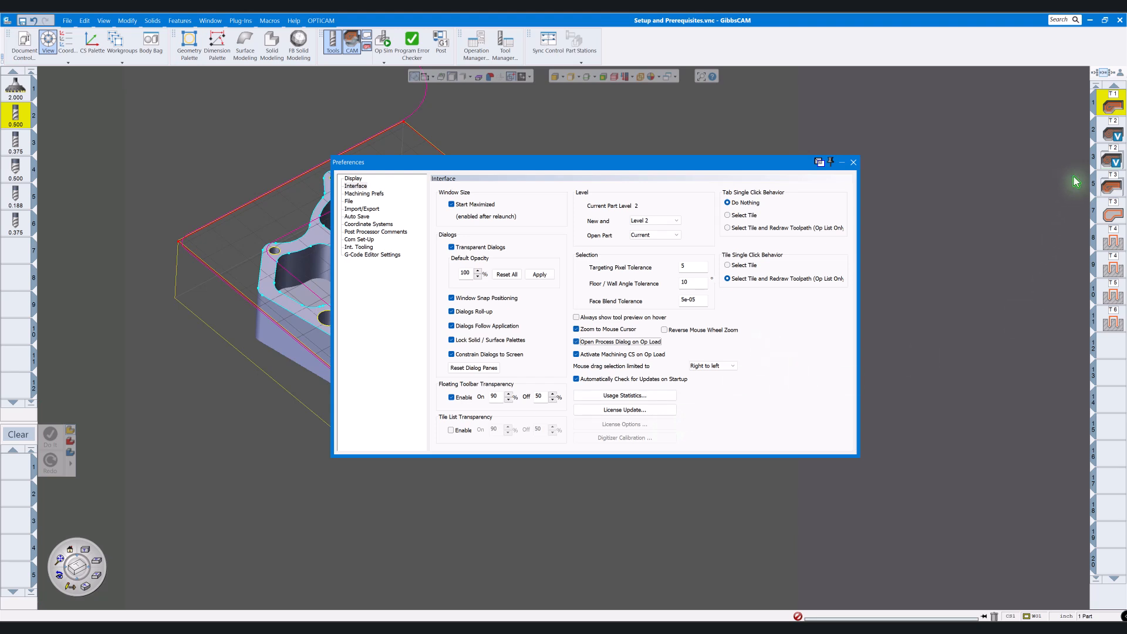
double_click(1111, 108)
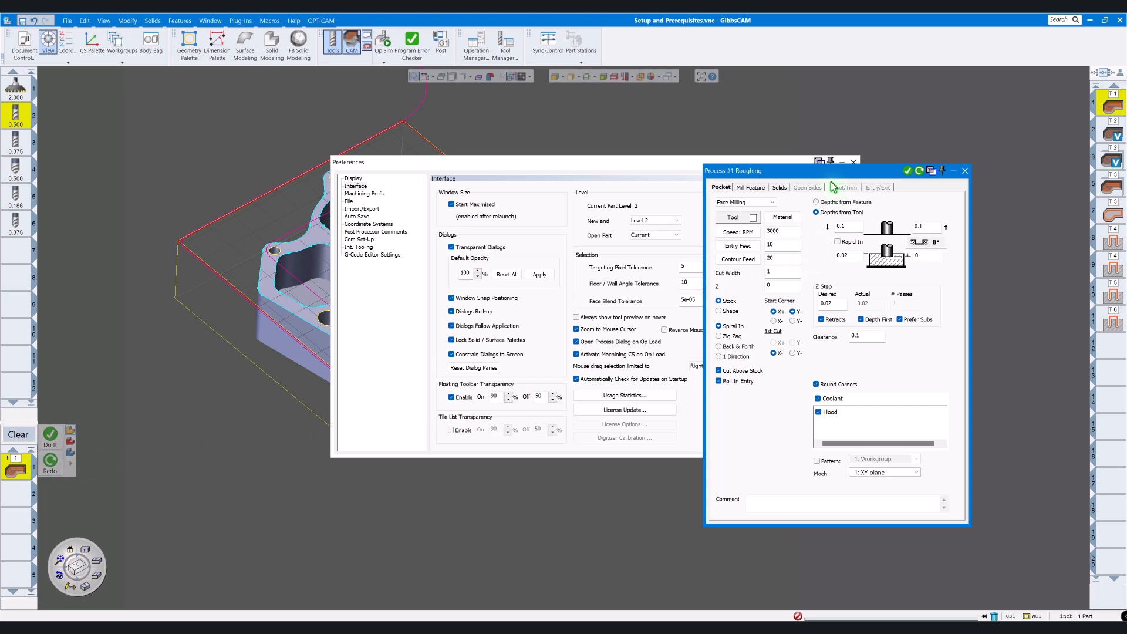
drag(834, 171, 878, 186)
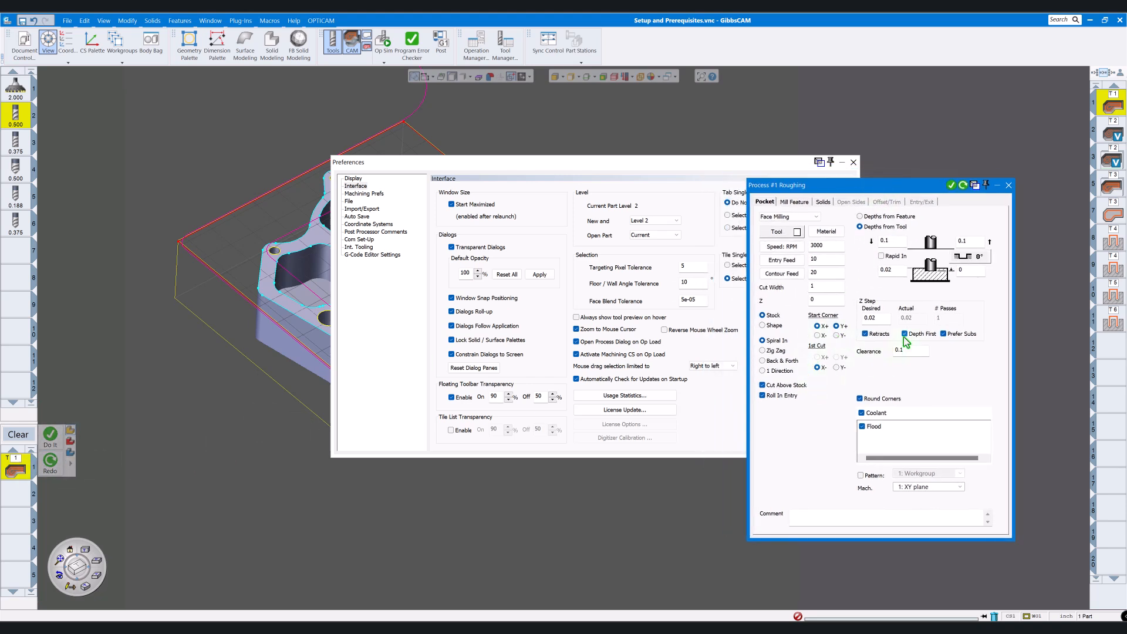
click(1009, 186)
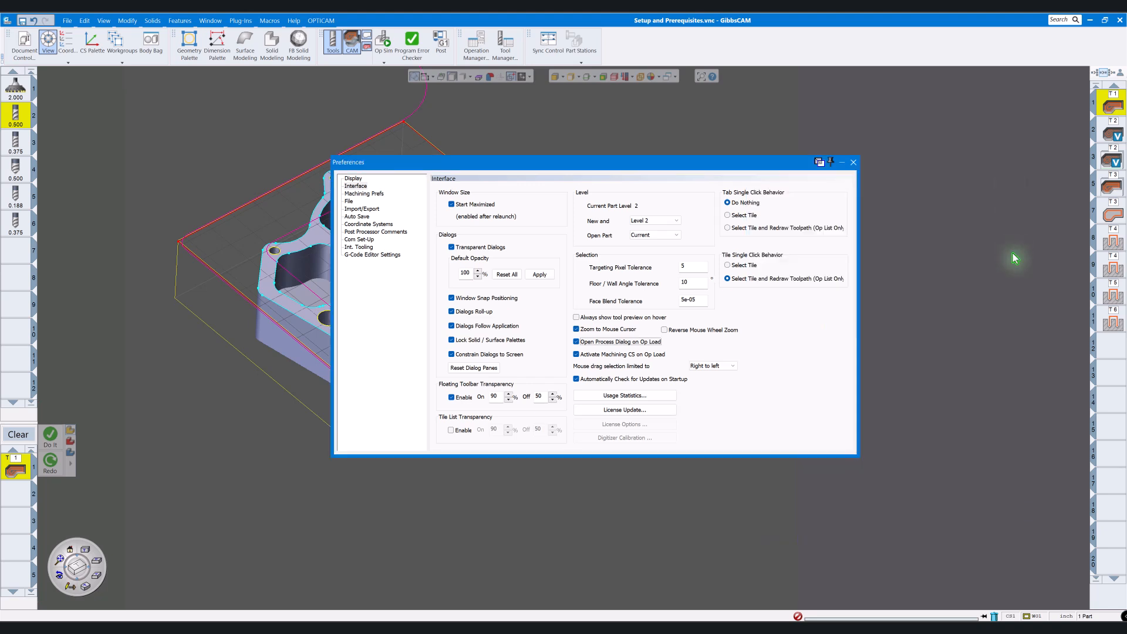
- Load the first T4 drilling operation into the process list and close its Holes process dialog
click(1112, 244)
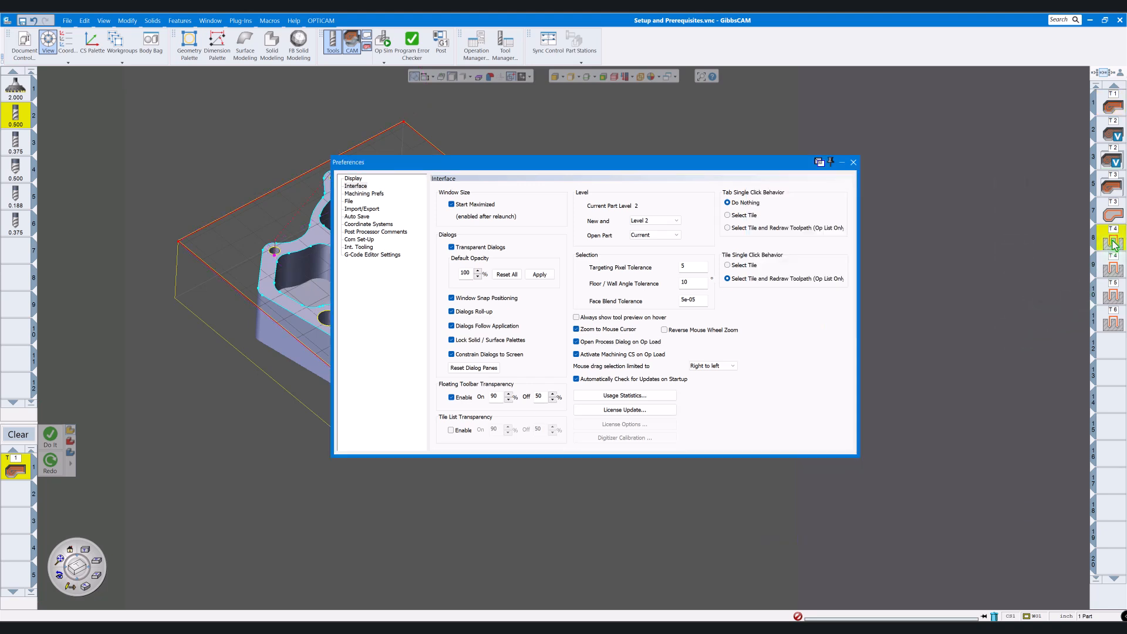
double_click(1113, 244)
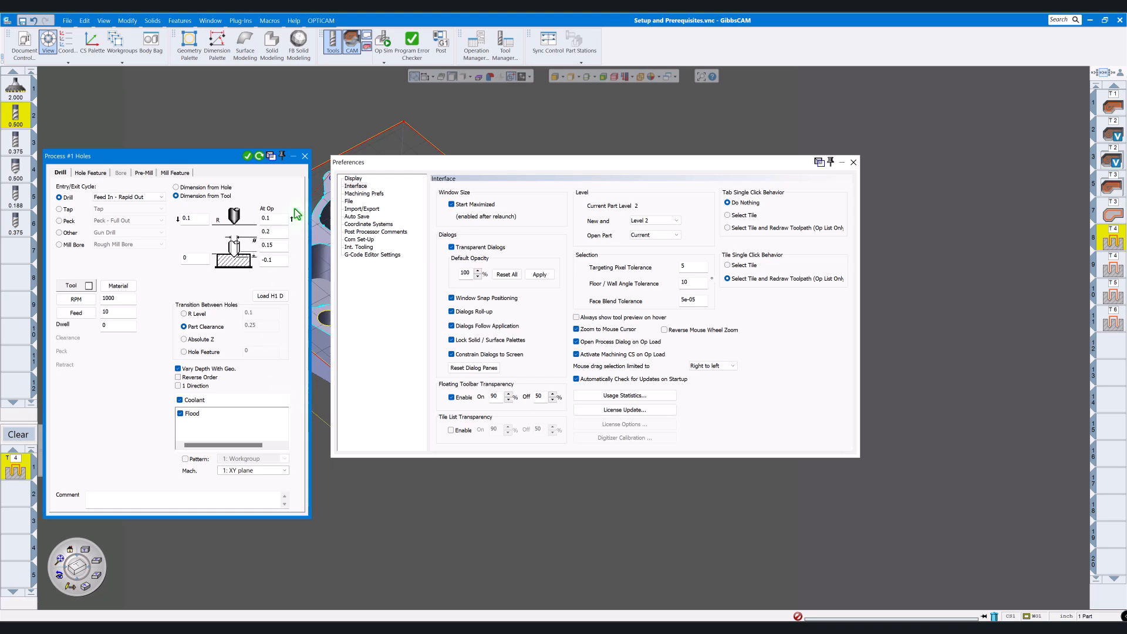
click(304, 156)
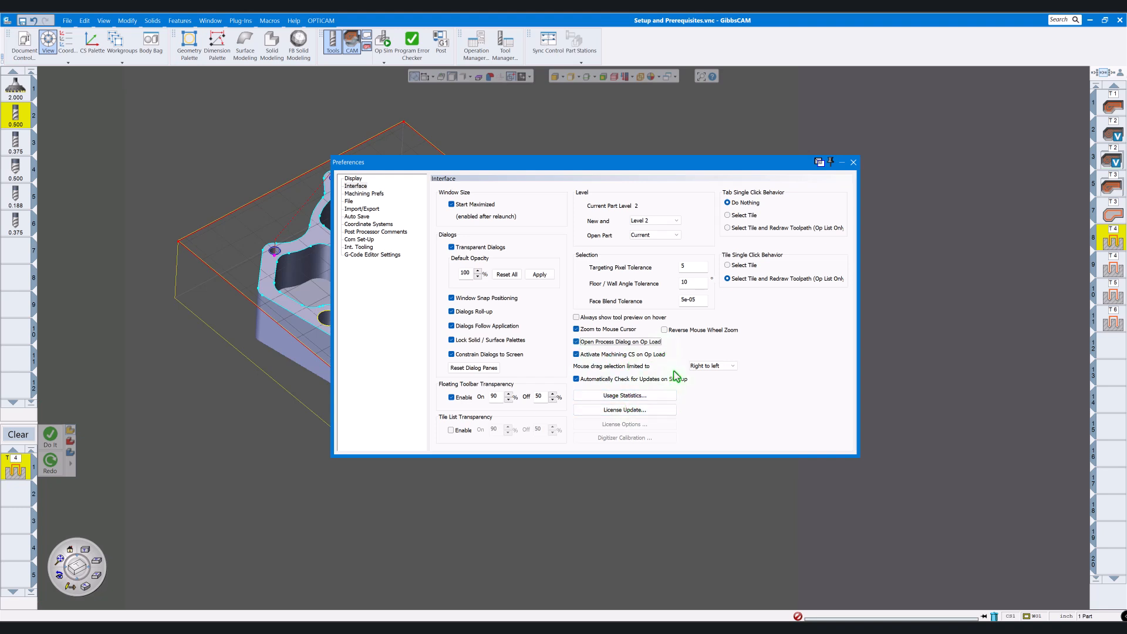
- Move the Preferences window off the part and check the list of coordinate systems before closing it
drag(565, 162, 659, 278)
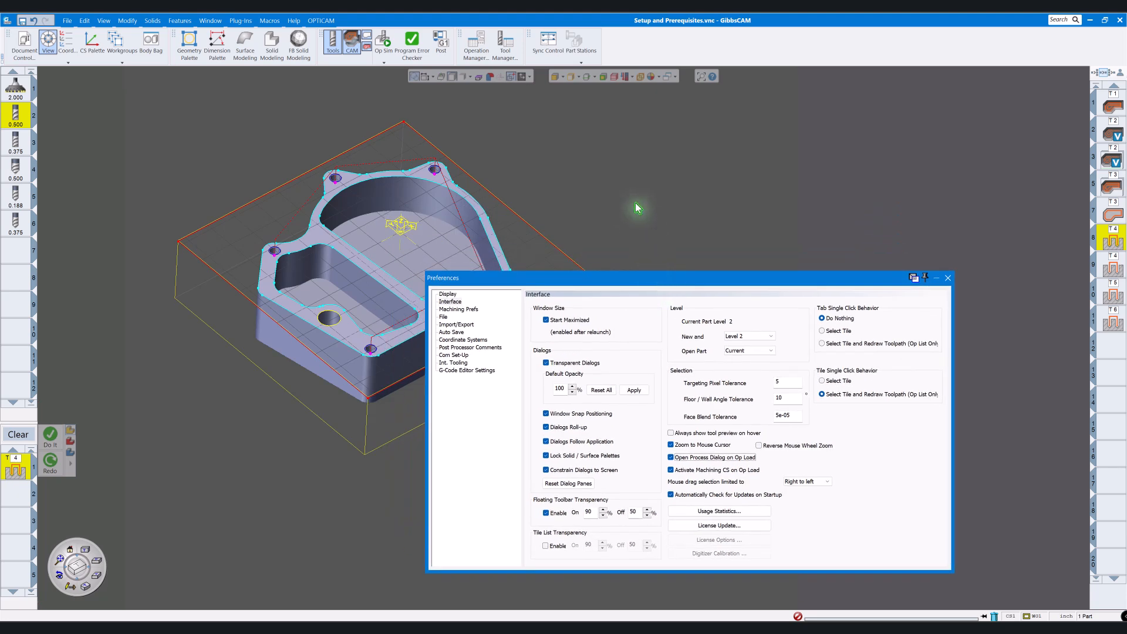
scroll(584, 221, down, 1)
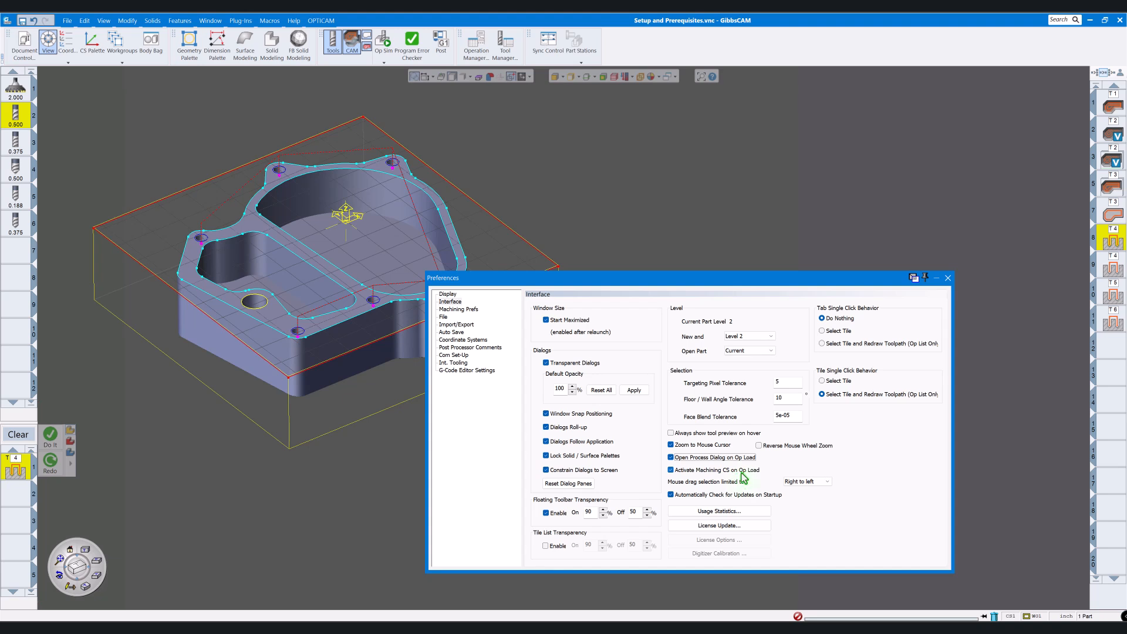
click(66, 46)
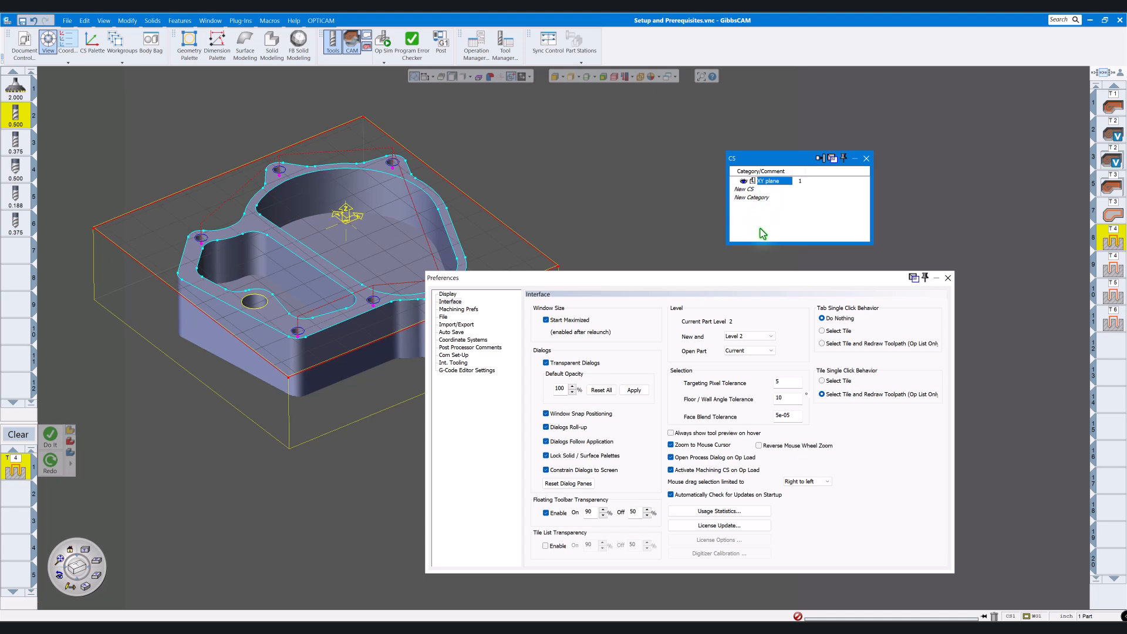
click(866, 159)
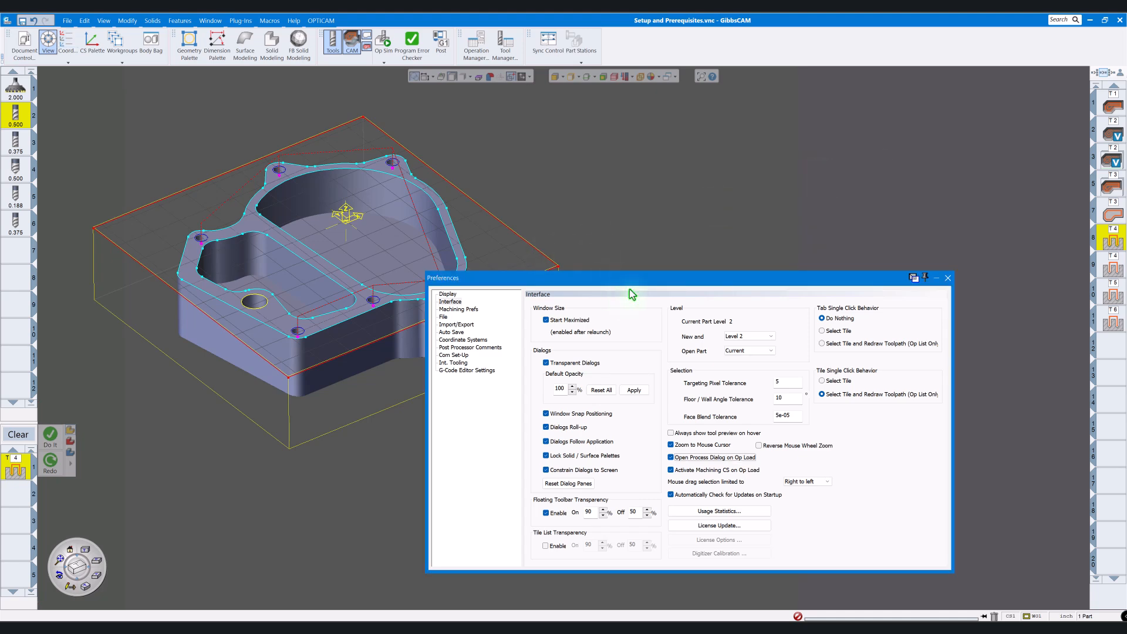
- Raise the Preferences window and look up the Check For Updates command among the help commands without running it
drag(657, 277, 675, 191)
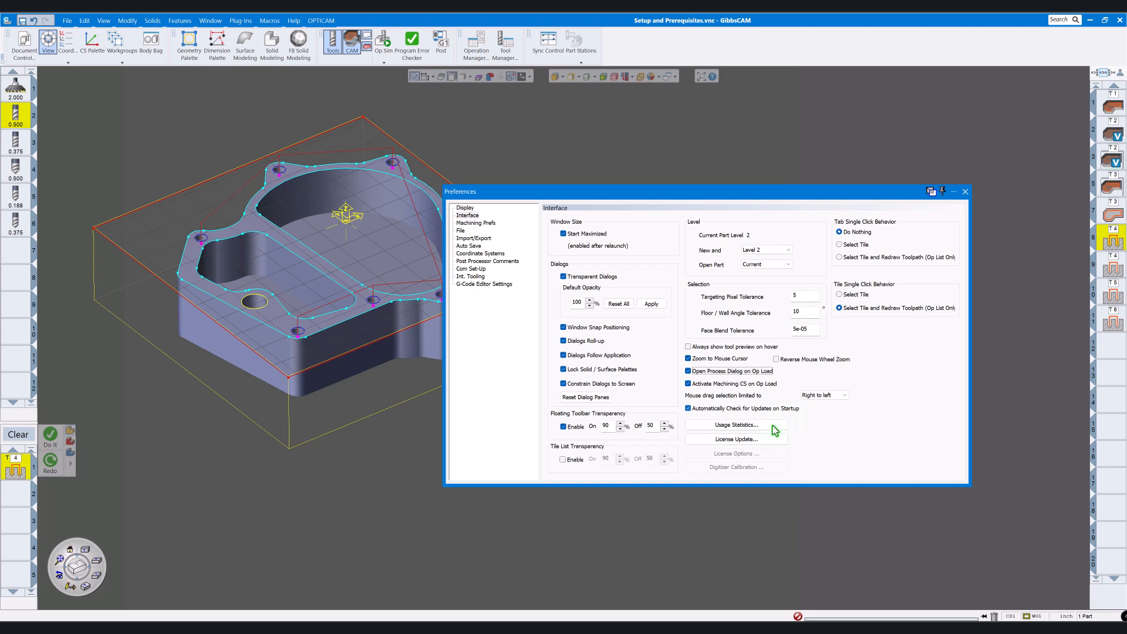
click(293, 21)
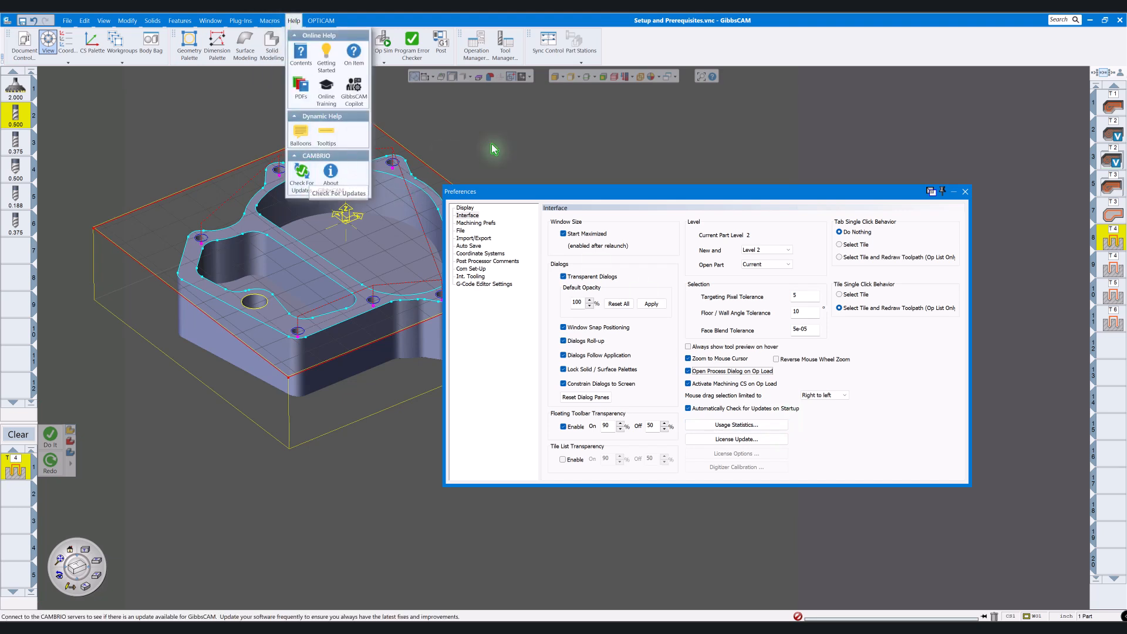
click(517, 141)
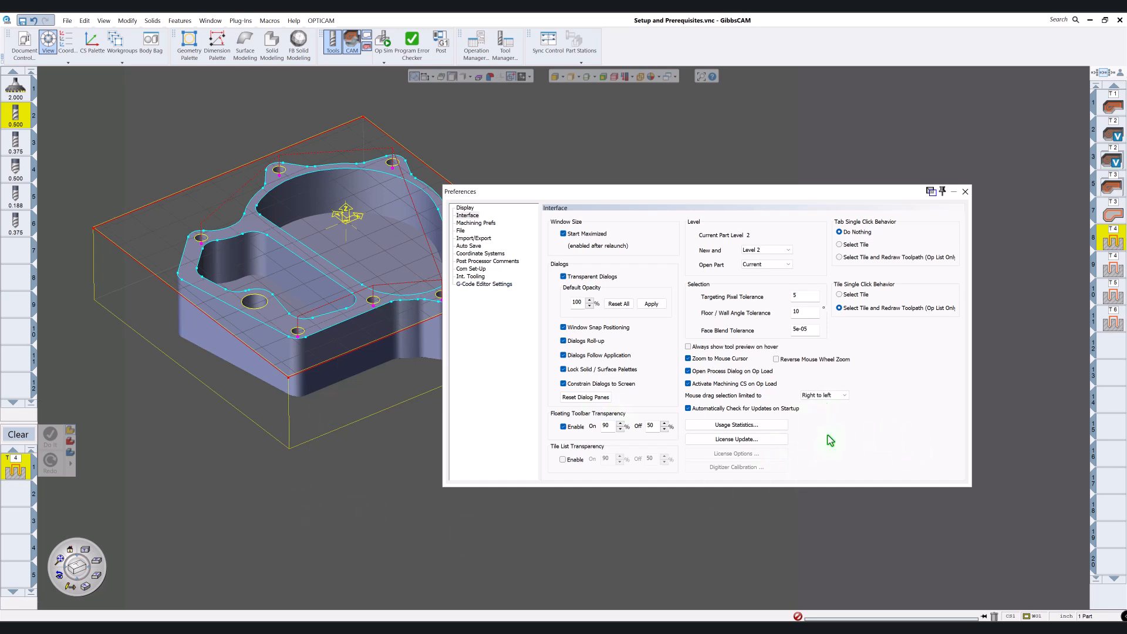
- Show the part from the top with its solid body hidden and move the Preferences window clear of it
click(81, 558)
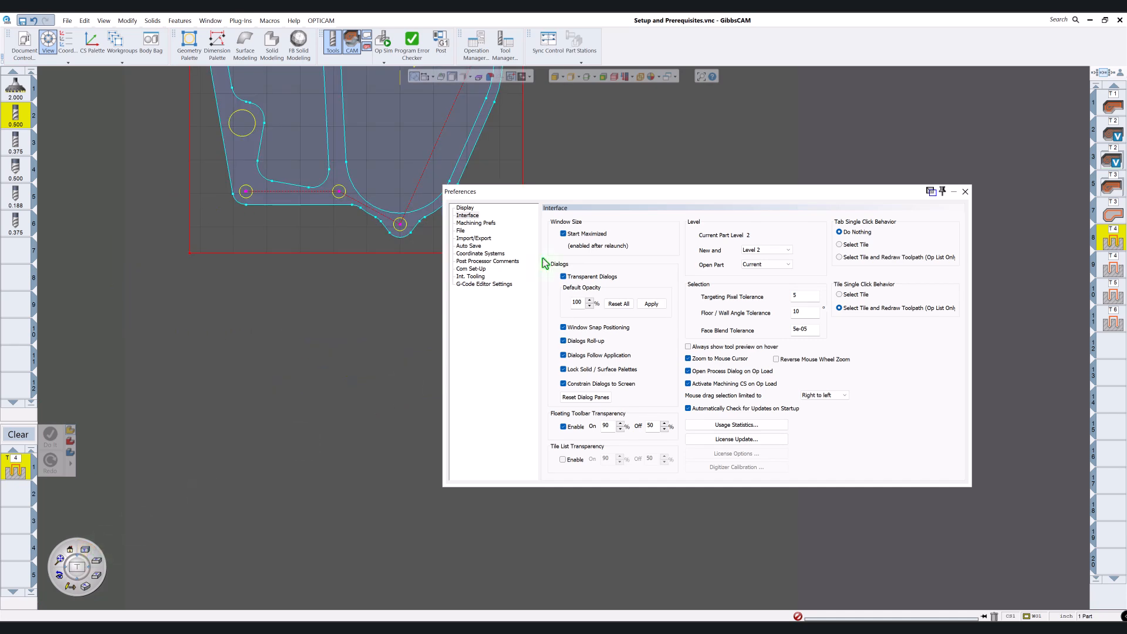
drag(557, 190, 551, 425)
scroll(562, 240, down, 3)
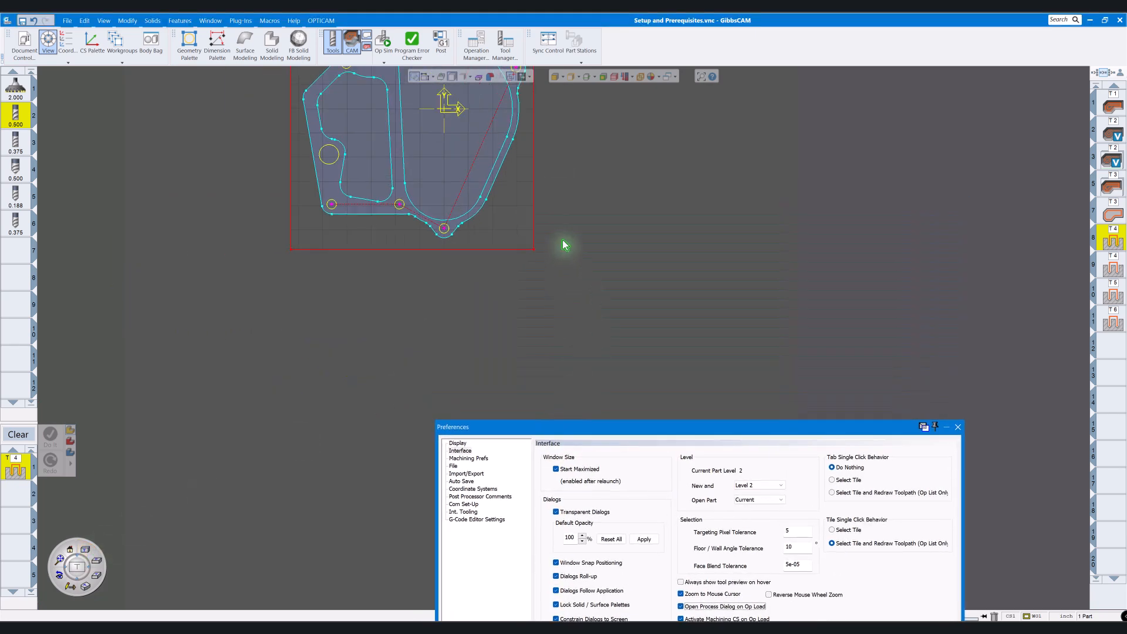
click(563, 78)
click(566, 77)
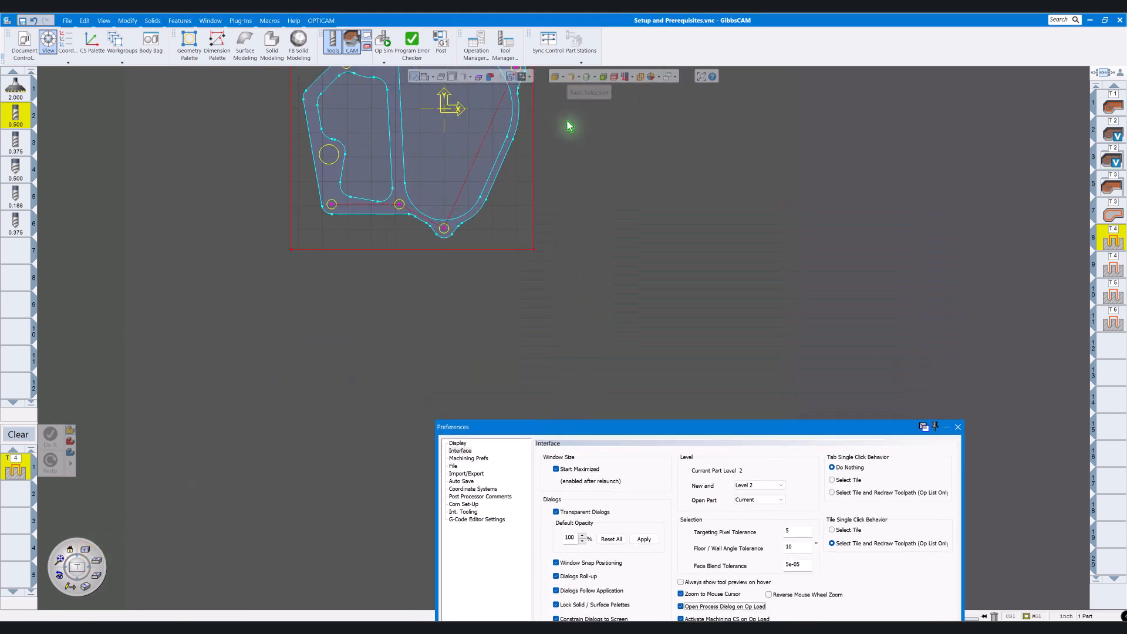
middle_drag(569, 140, 582, 300)
click(452, 80)
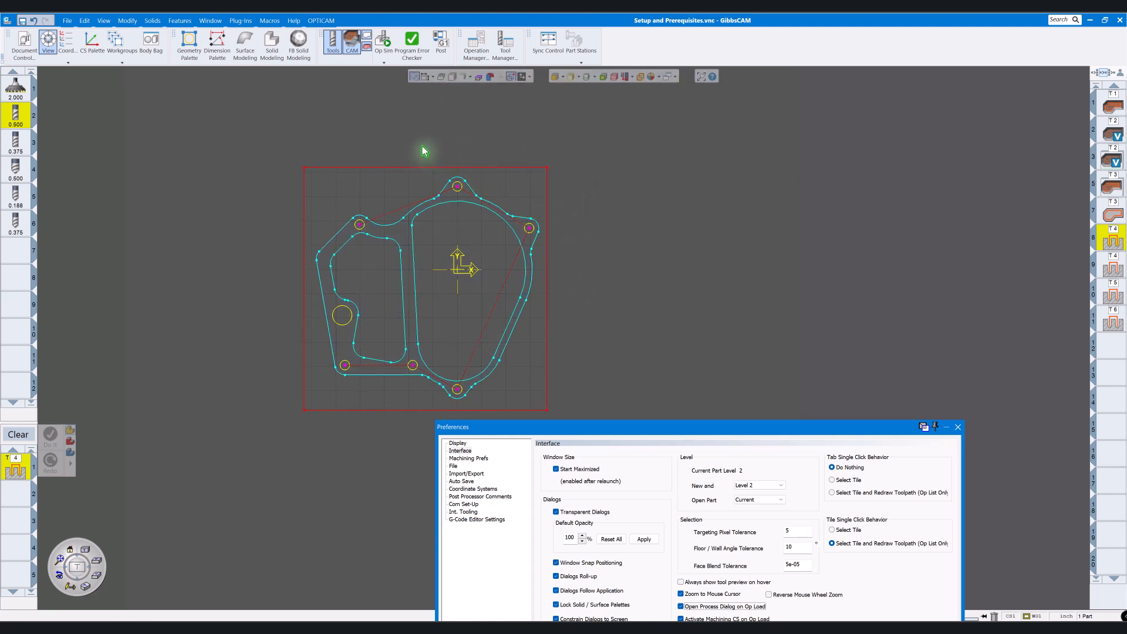
mouse_move(424, 152)
middle_down()
mouse_move(423, 228)
mouse_move(434, 152)
middle_up()
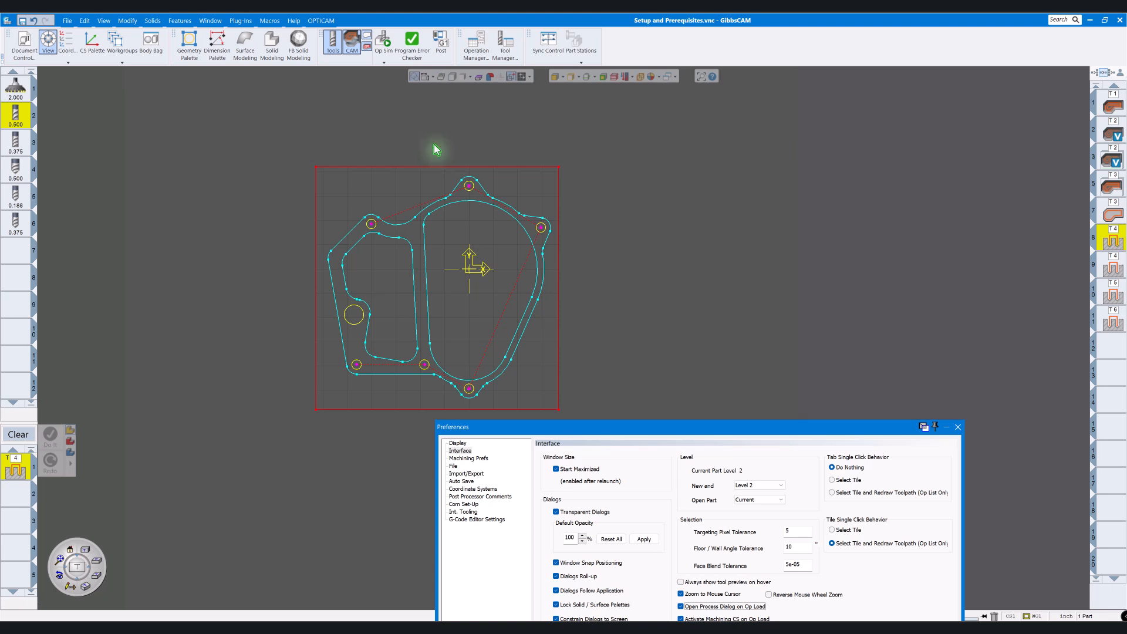
- Test box selection on the part's upper geometry from left to right and from right to left, and bring the Preferences window back
drag(435, 144, 609, 235)
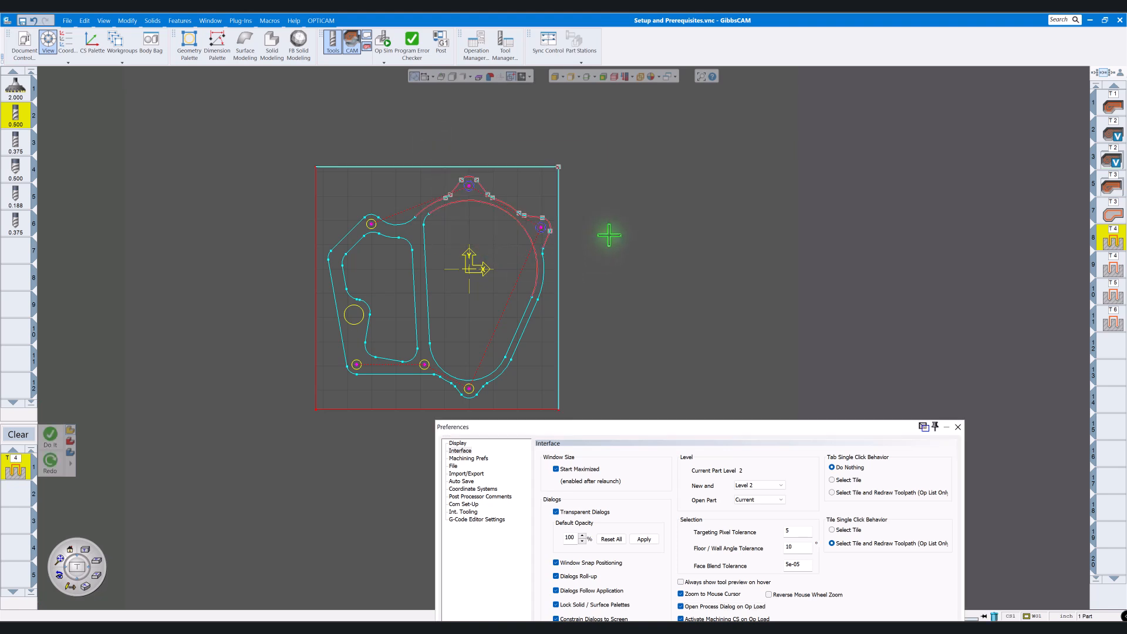
click(613, 152)
drag(611, 140, 439, 253)
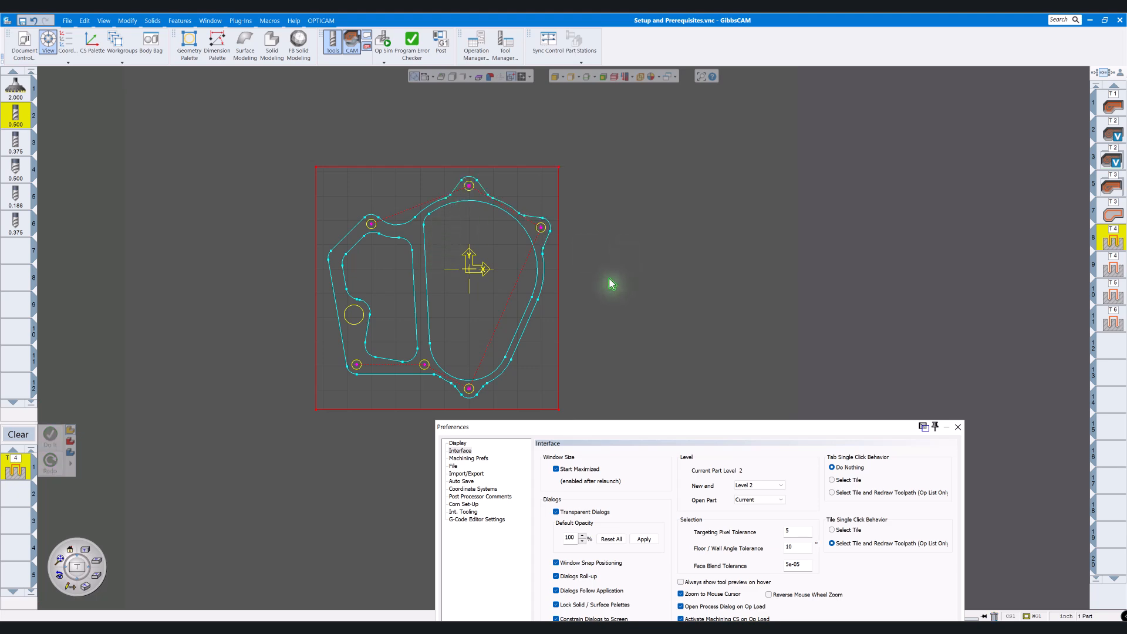
drag(650, 428, 547, 167)
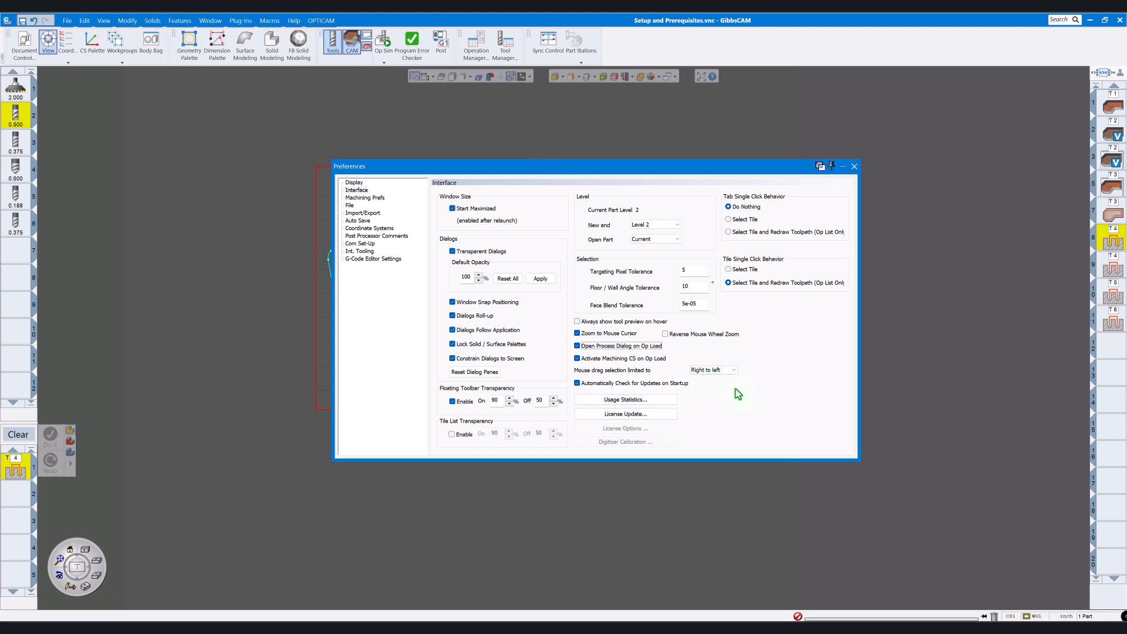
- Accept the usage statistics collection choice, and look over the License Update dialog before closing it
click(625, 403)
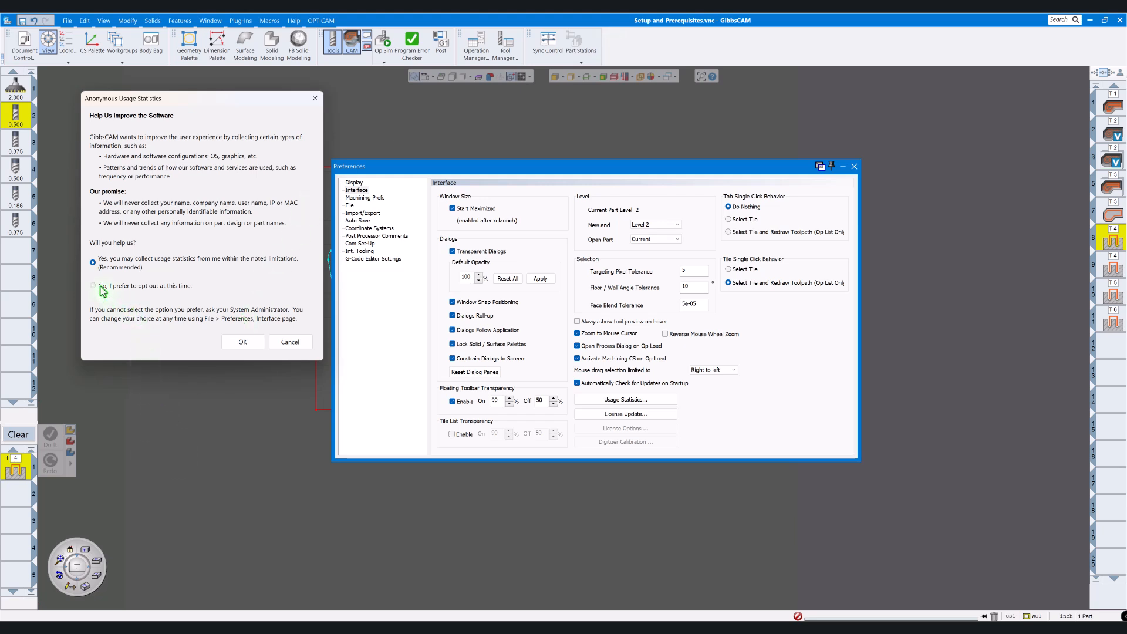
click(243, 342)
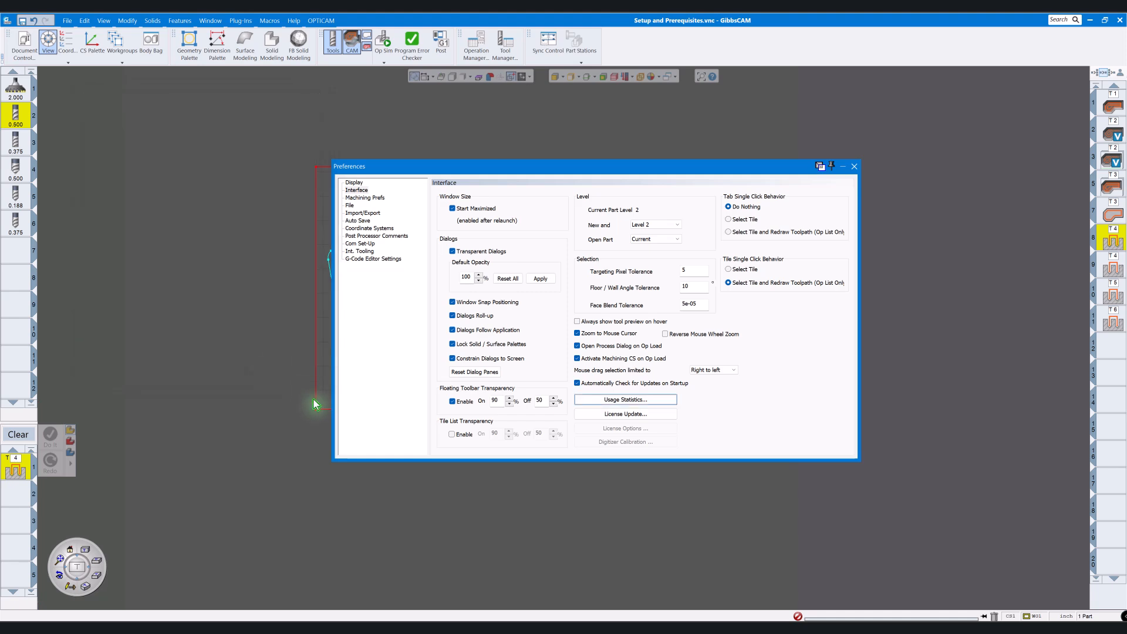
click(623, 414)
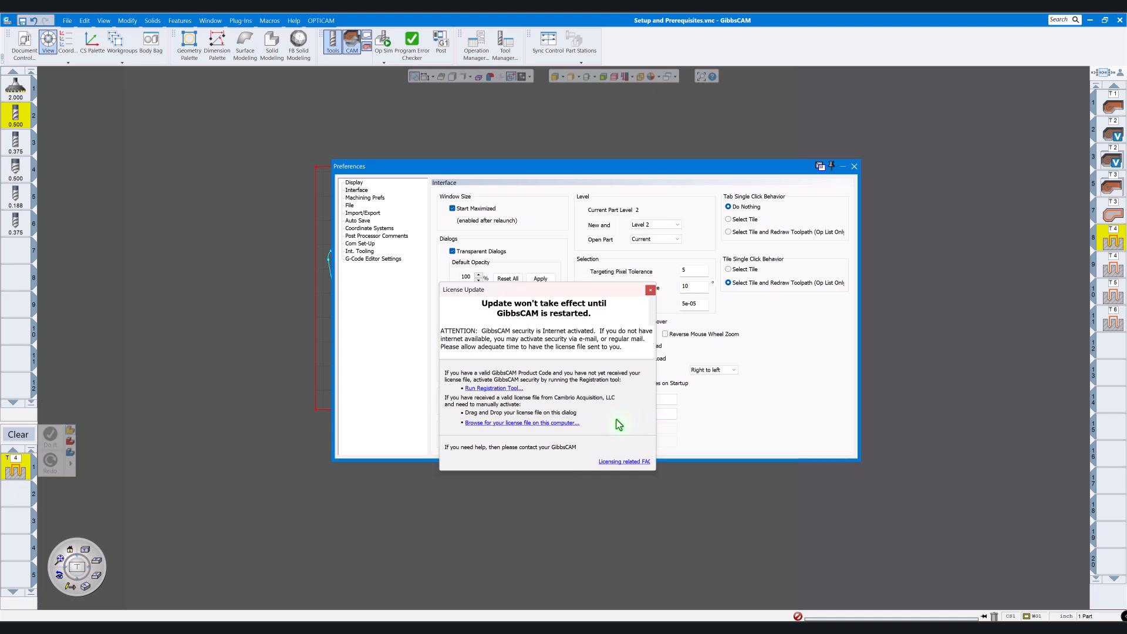
drag(551, 292, 368, 273)
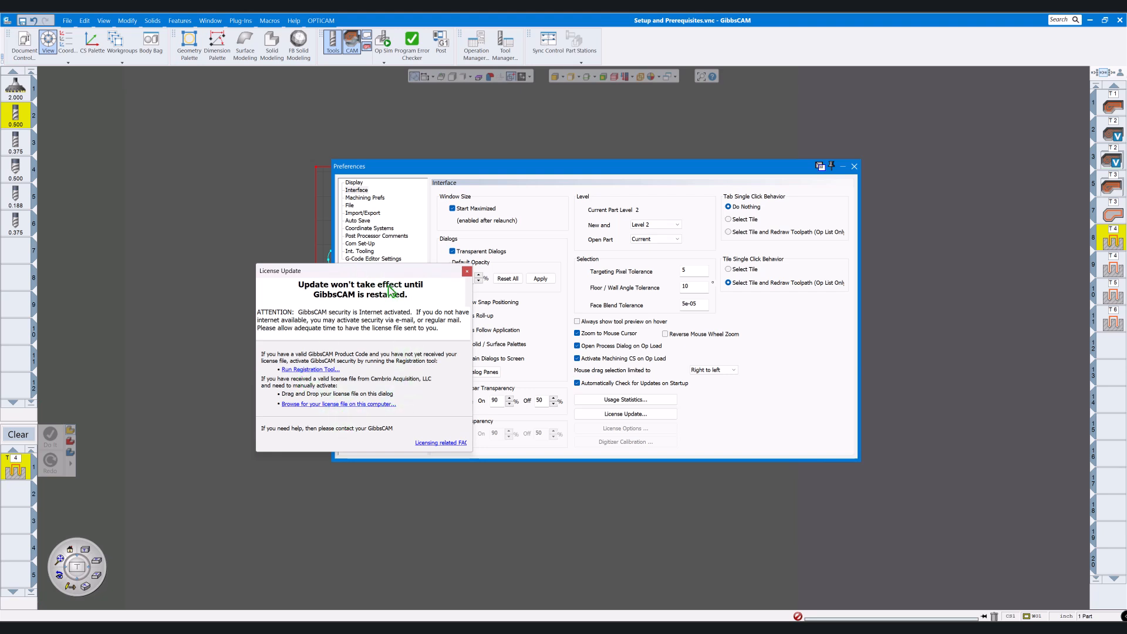
drag(386, 271, 281, 300)
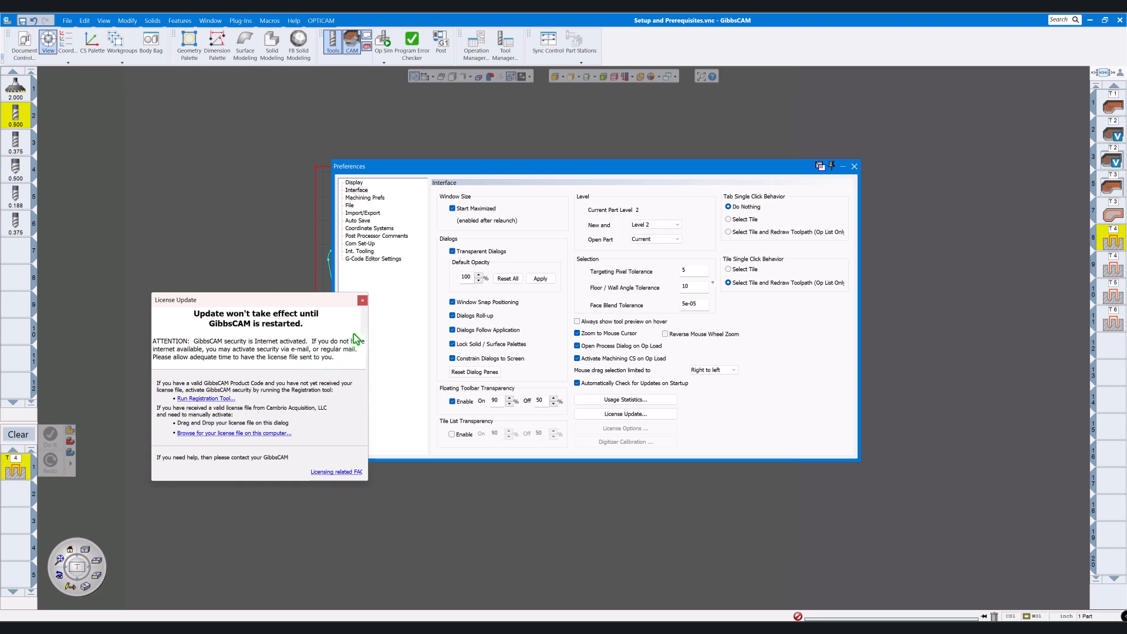
click(363, 300)
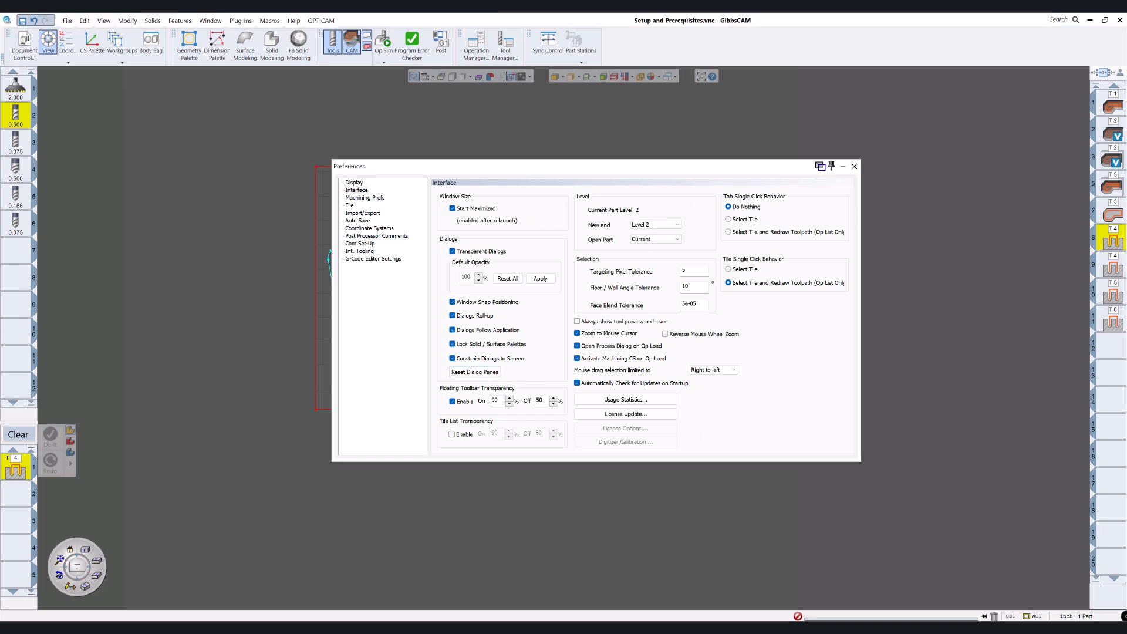
- Open the Machining Prefs page and look through the Default Mill CRC options
click(360, 199)
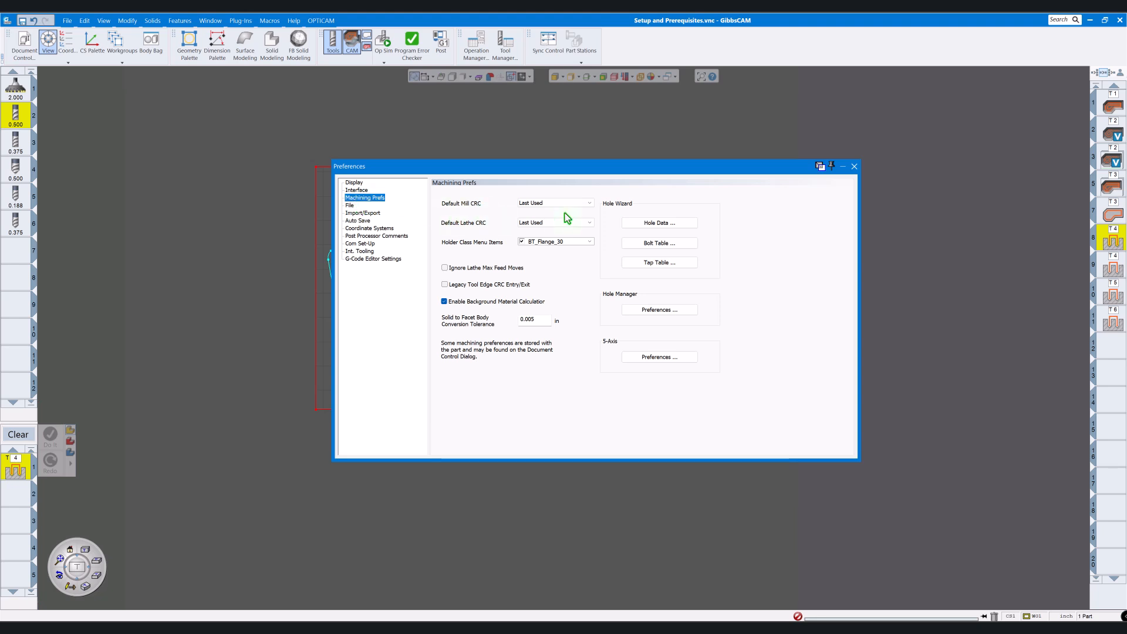
click(581, 203)
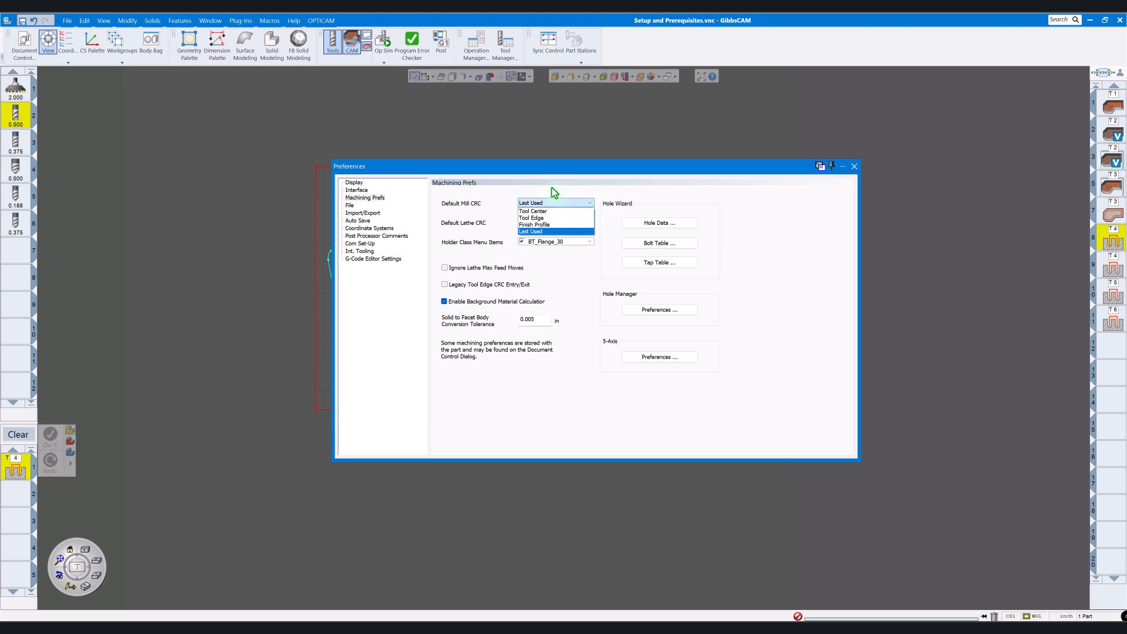
click(554, 192)
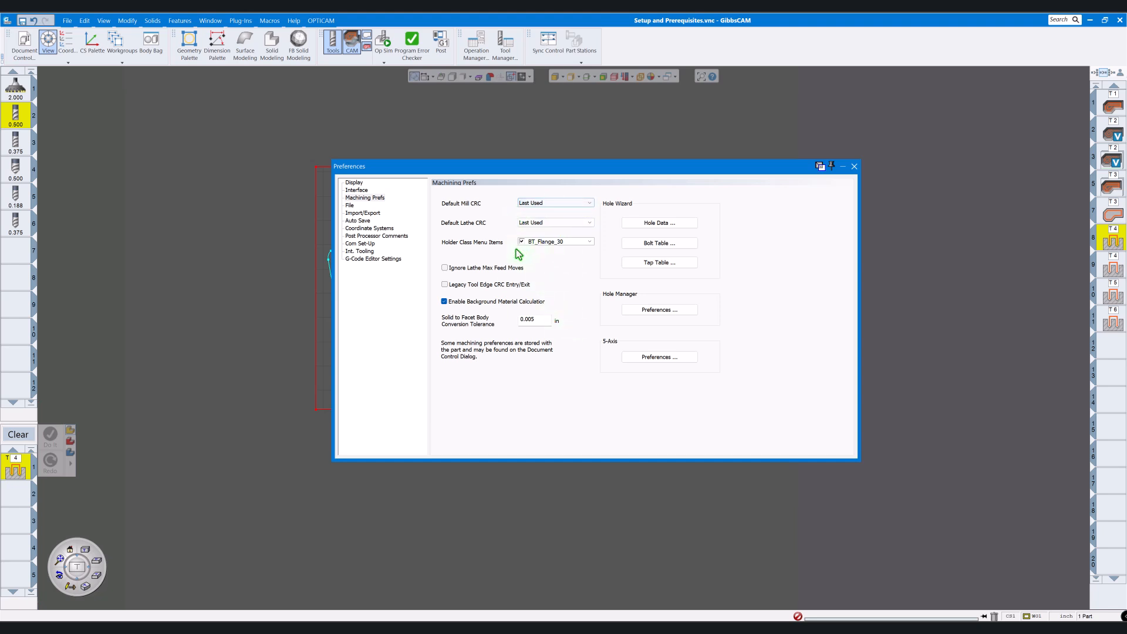
- Look through the whole Holder Class Menu Items list, from the BT flanges to the NMTB classes, and close it
click(589, 241)
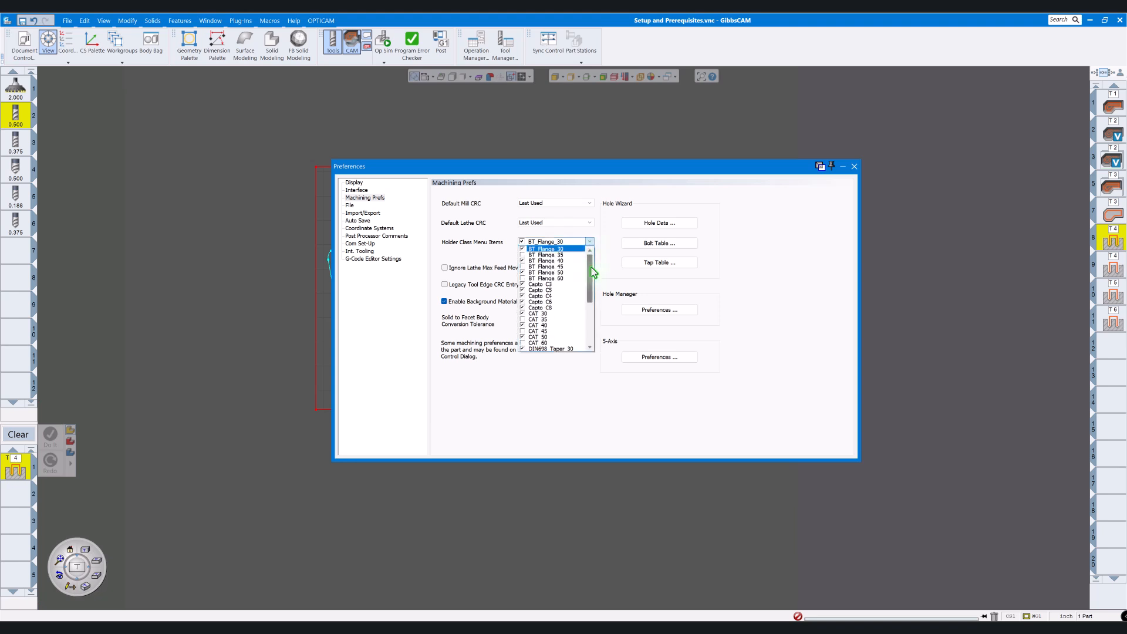
mouse_move(590, 268)
mouse_down()
mouse_move(590, 317)
mouse_move(594, 256)
mouse_up()
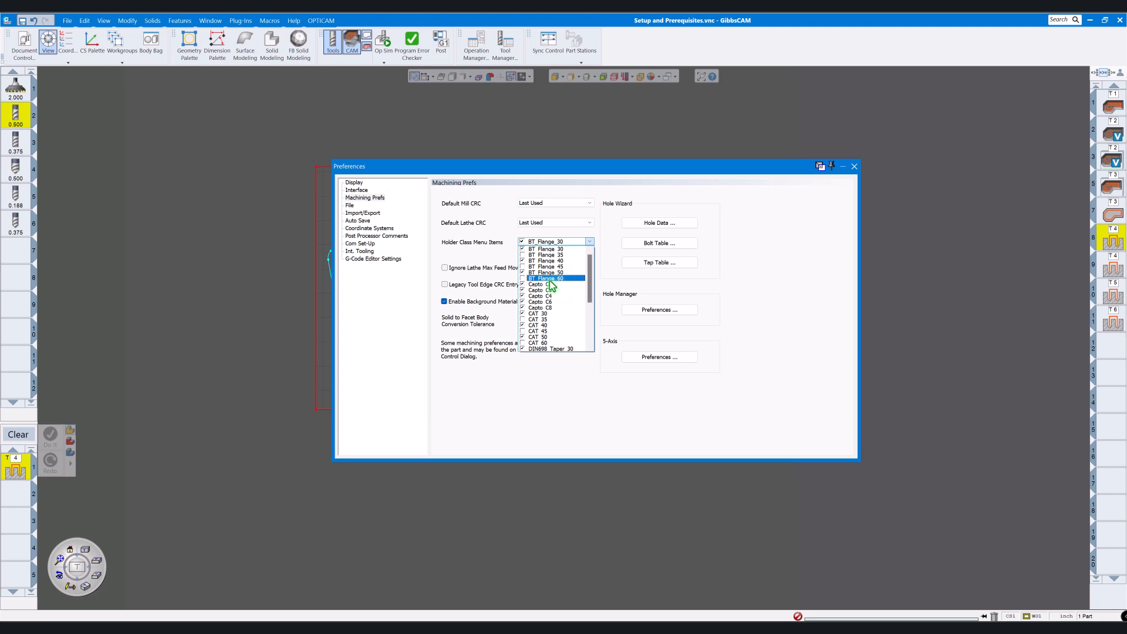
scroll(550, 282, down, 1)
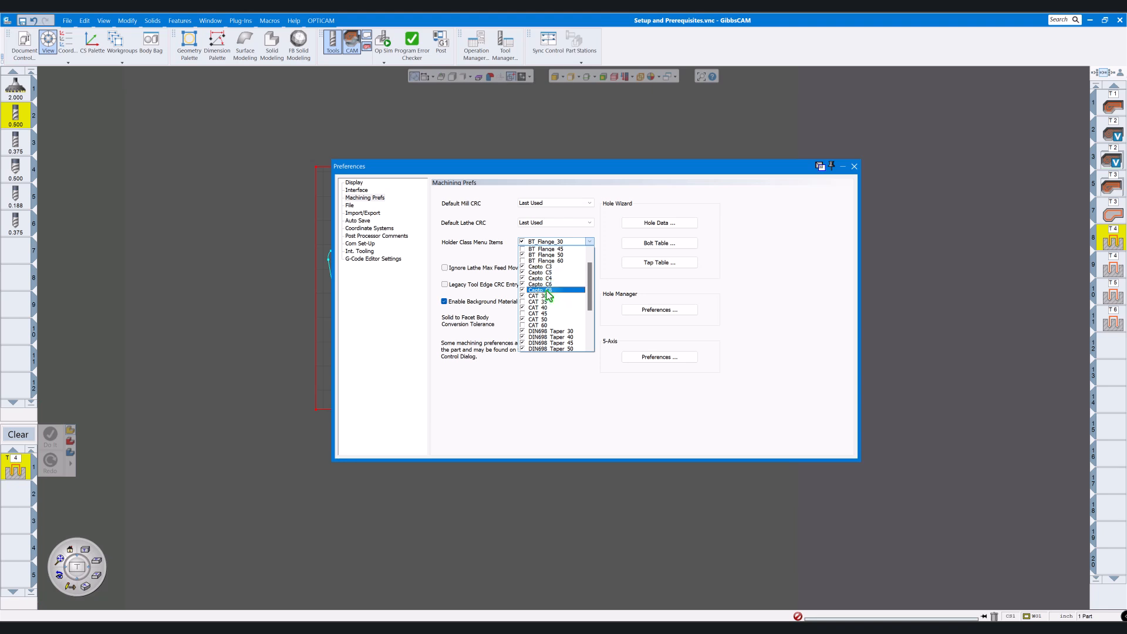
scroll(551, 283, down, 1)
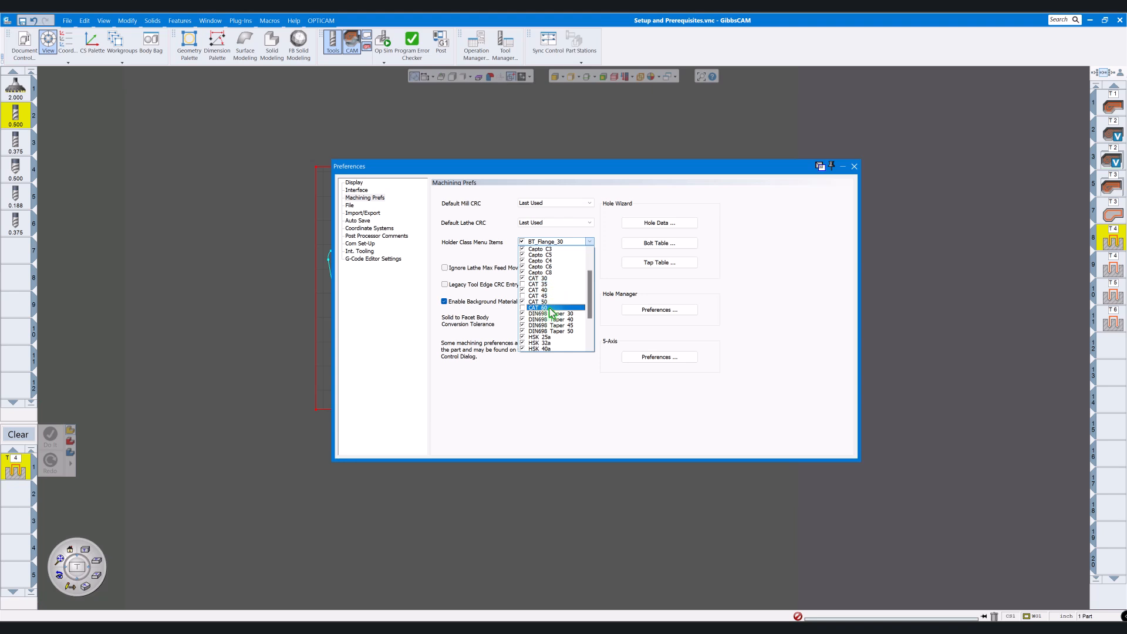
scroll(552, 314, down, 2)
scroll(552, 302, down, 1)
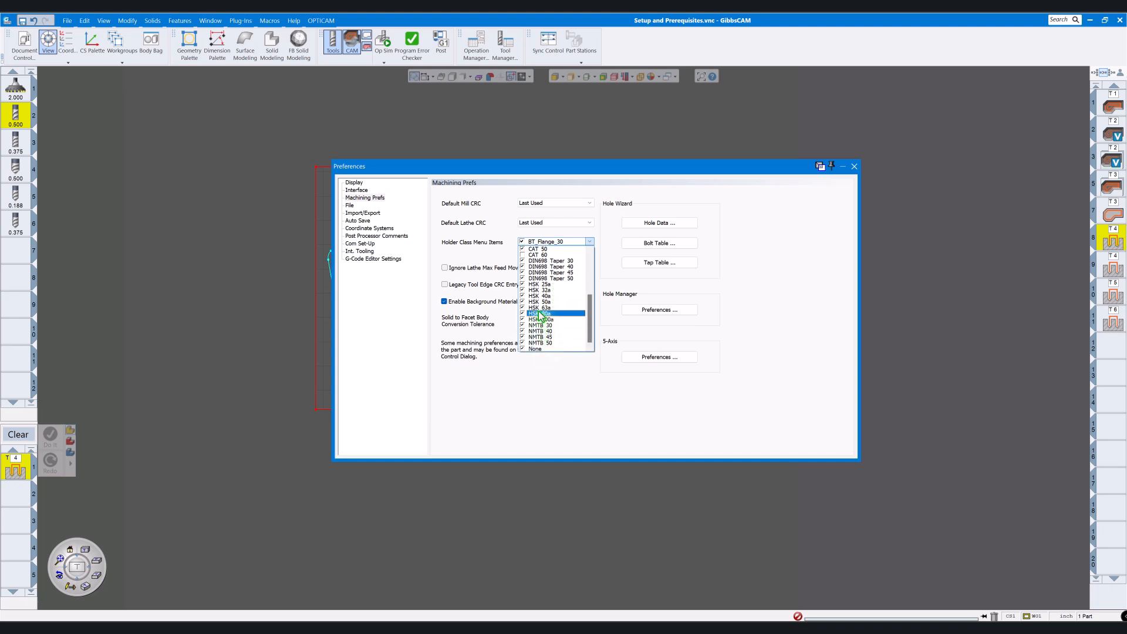
click(563, 411)
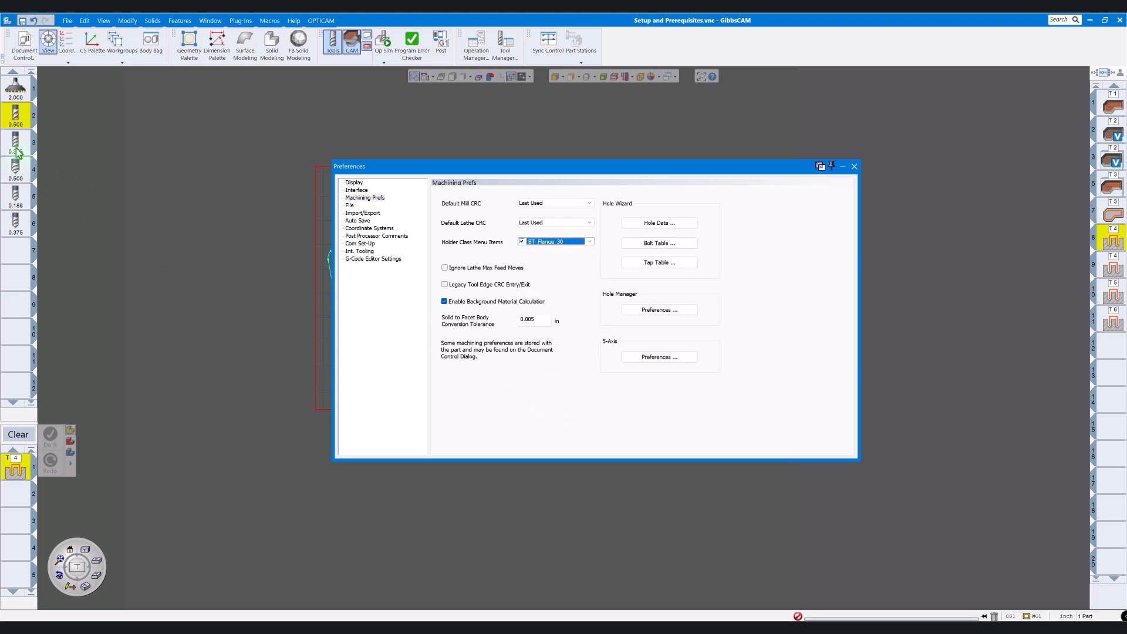
- Open milling tool 2, move its dialog aside to check the tool's holder class, and close it
click(25, 122)
double_click(25, 122)
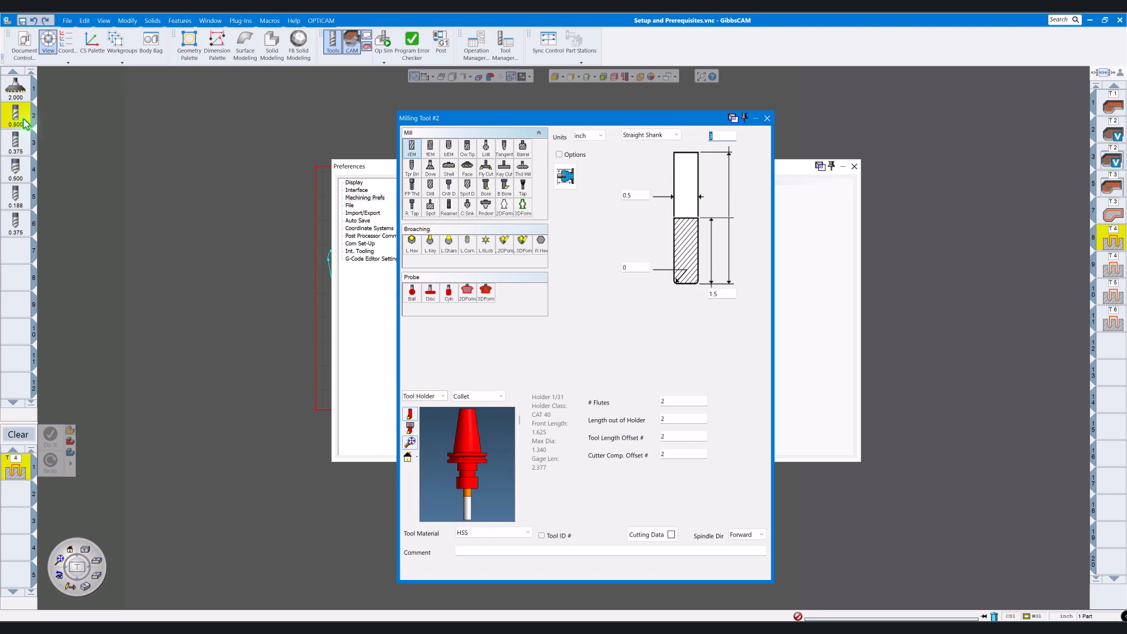
drag(536, 122, 270, 102)
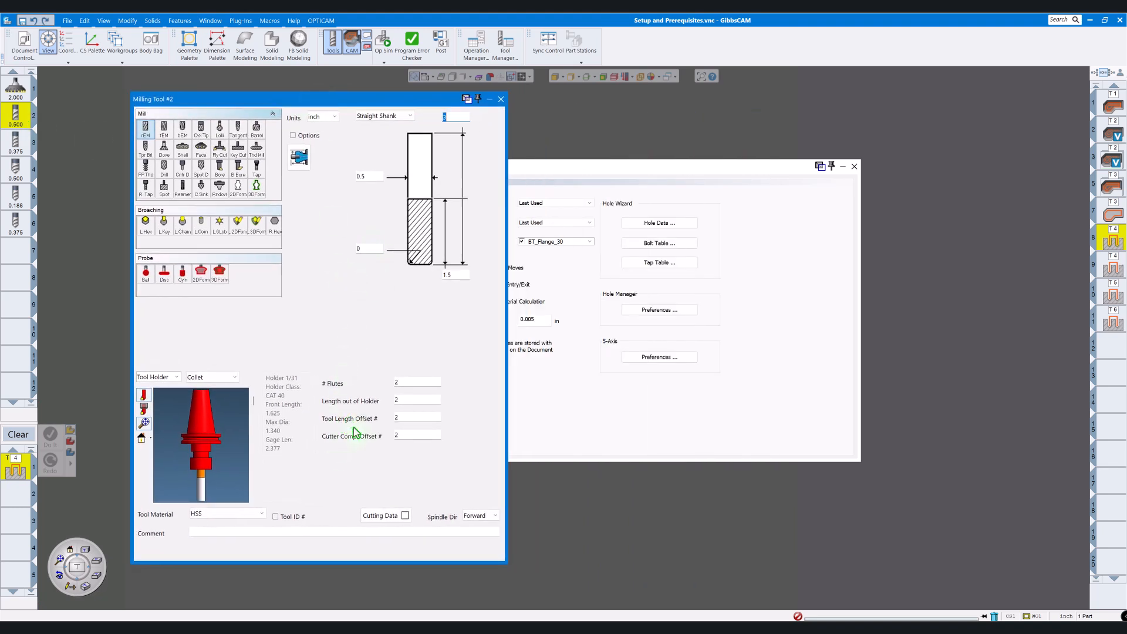
click(500, 100)
- Check the available Mill Class choices in Document Control, close it, and compare them with the Holder Class Menu Items list
click(24, 54)
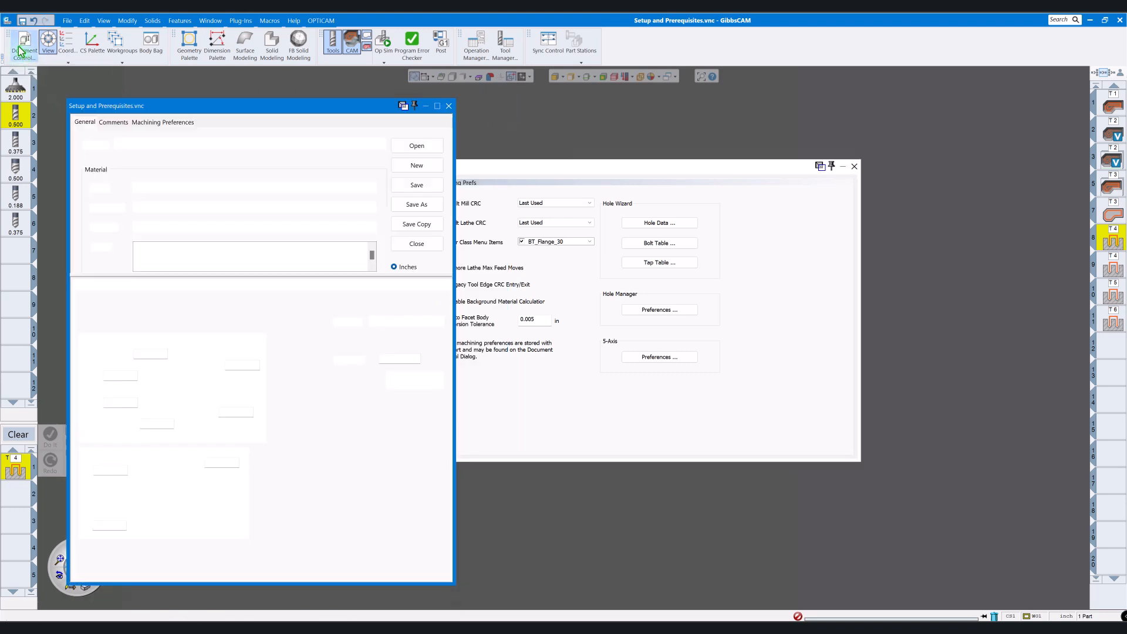
click(405, 327)
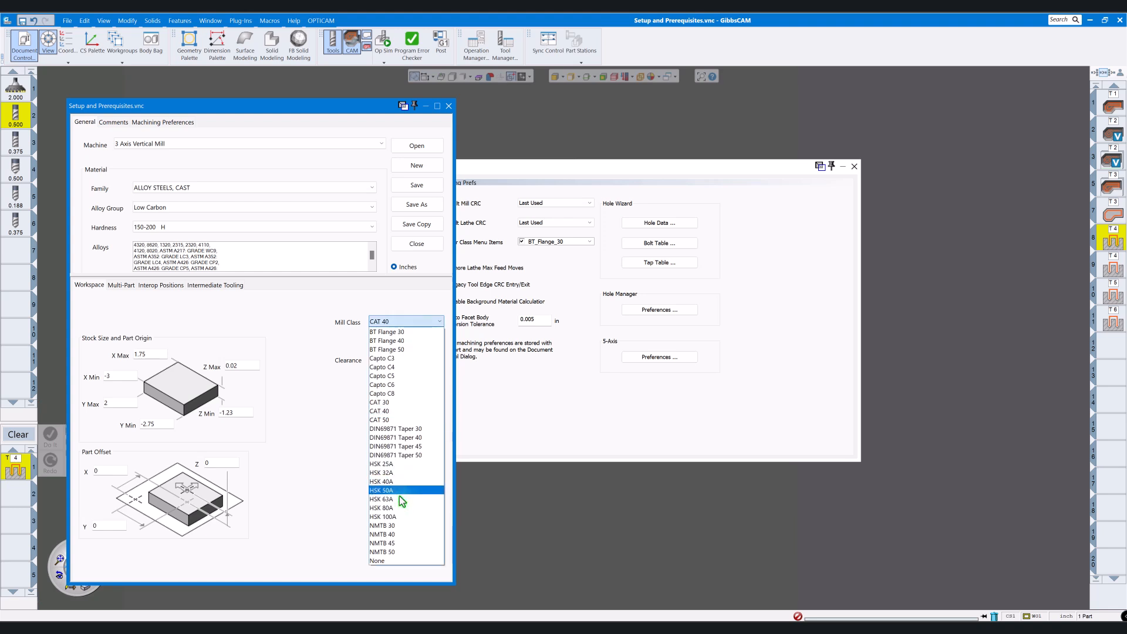
click(449, 106)
click(449, 106)
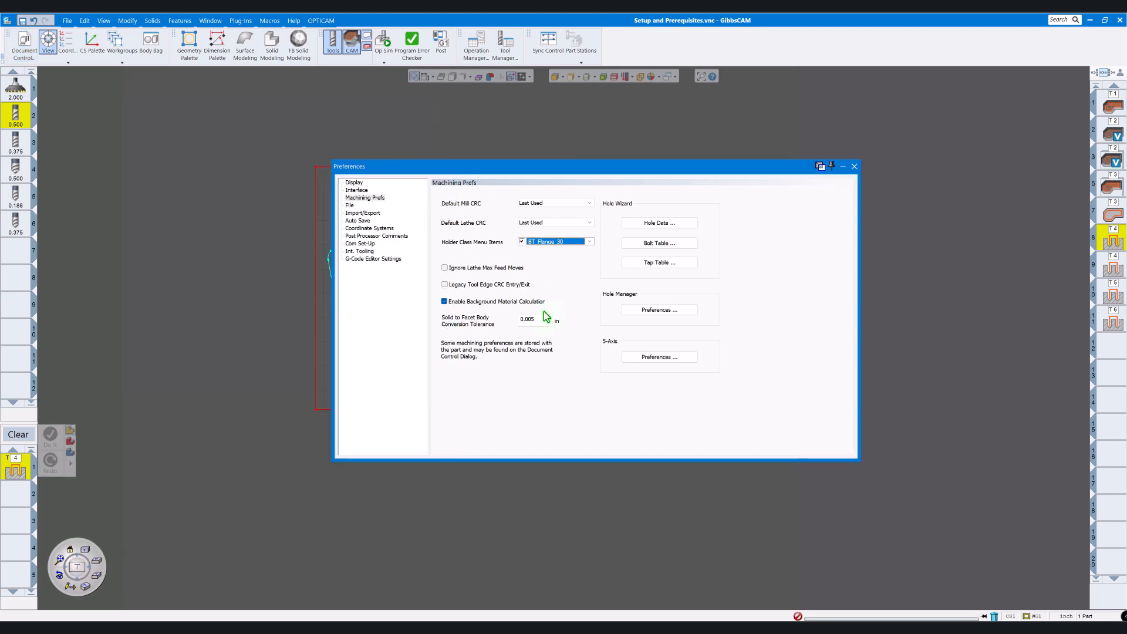
click(590, 245)
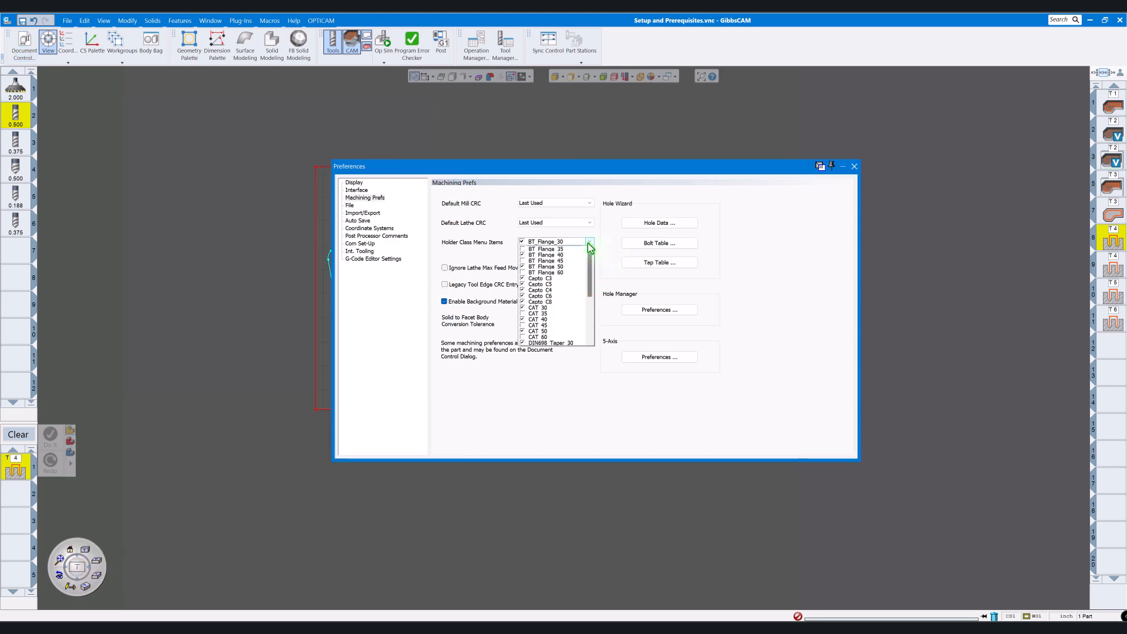
click(580, 403)
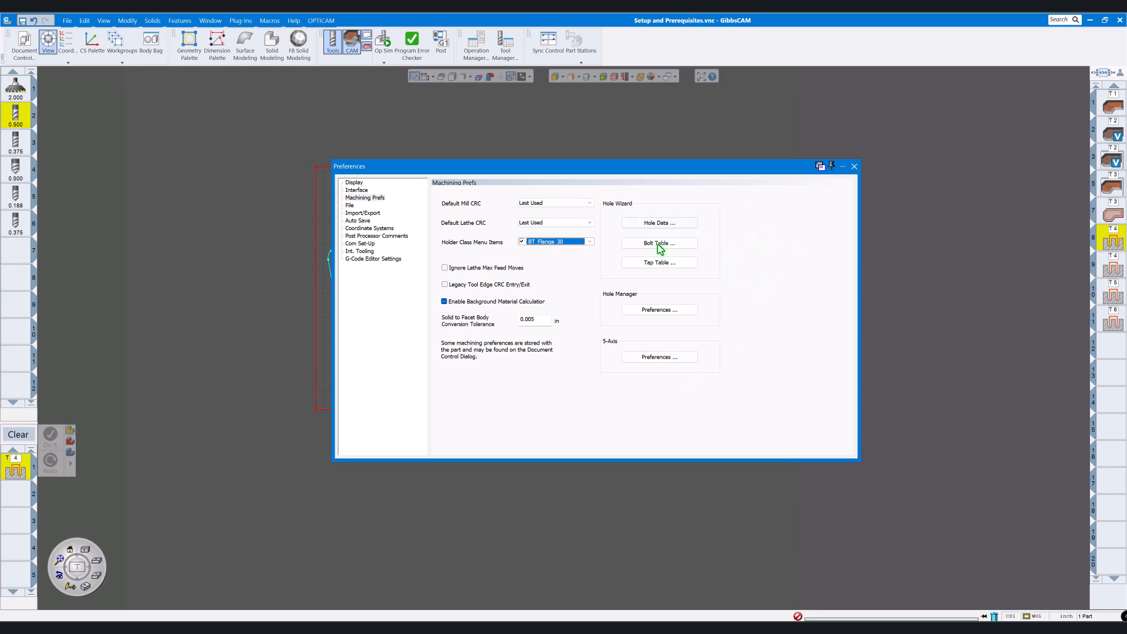
- Review the Hole Wizard's Hole Data settings and the Hole Manager preferences, closing each dialog
click(671, 229)
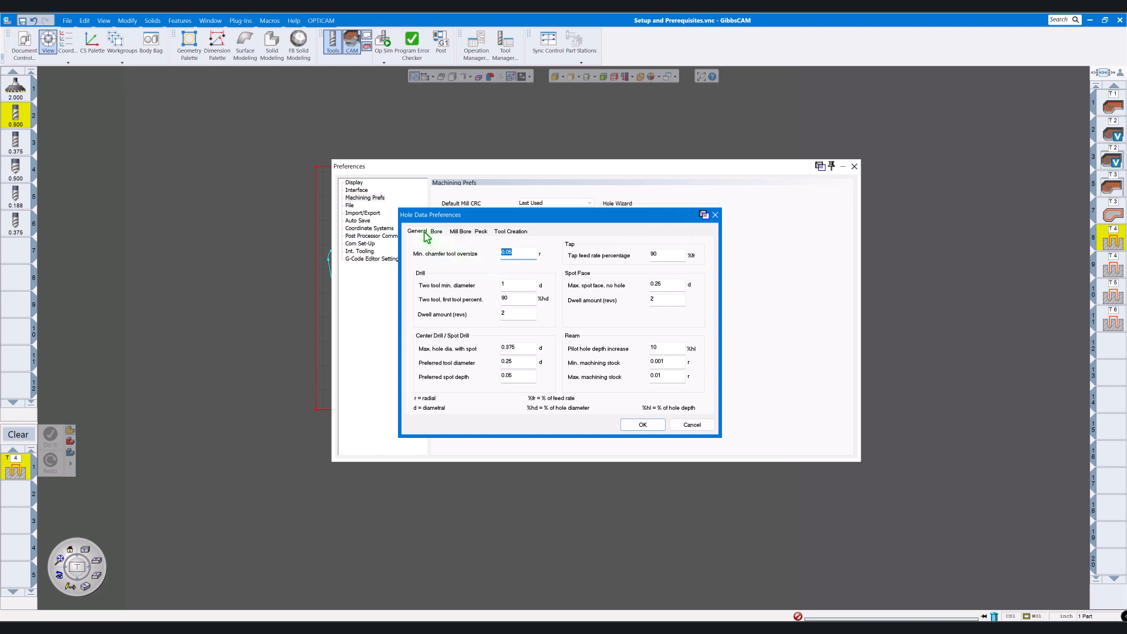
click(715, 215)
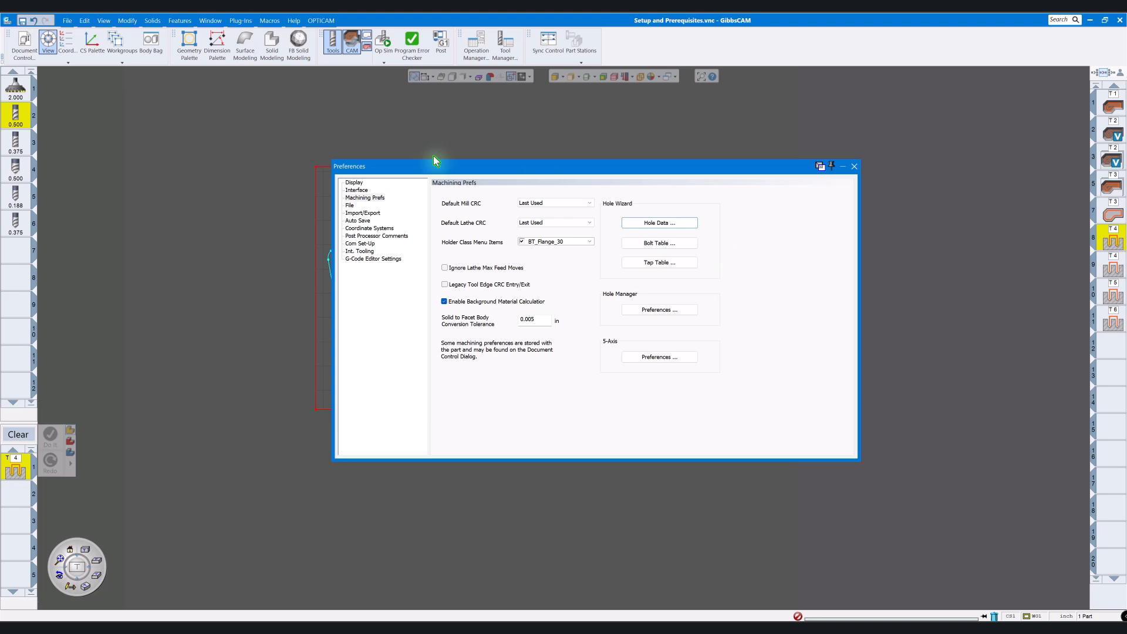
click(180, 21)
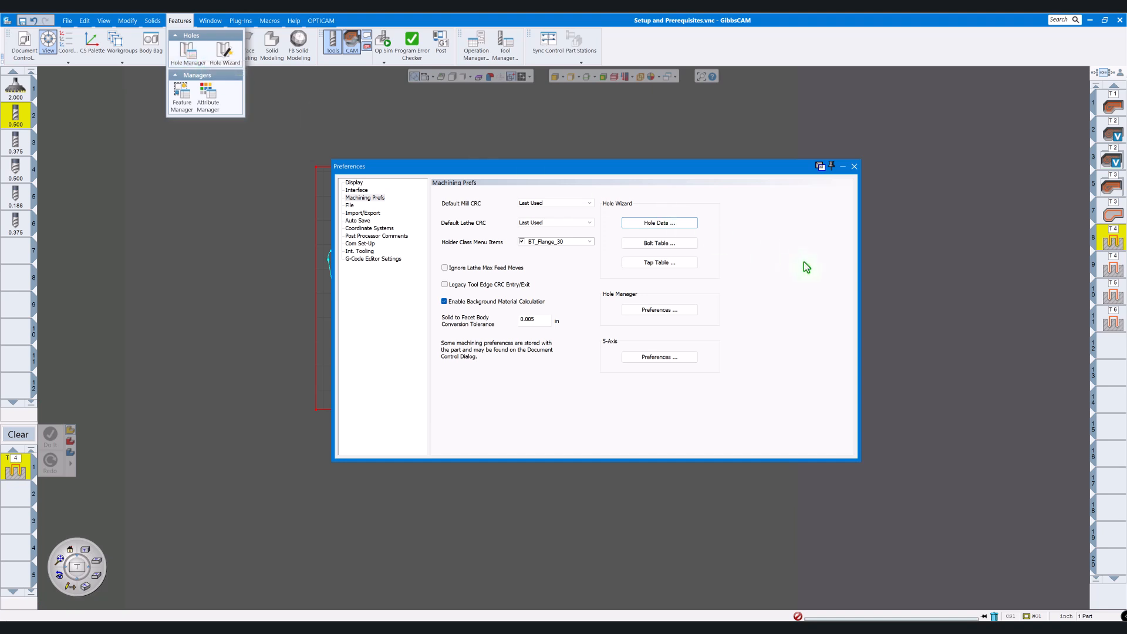
click(664, 310)
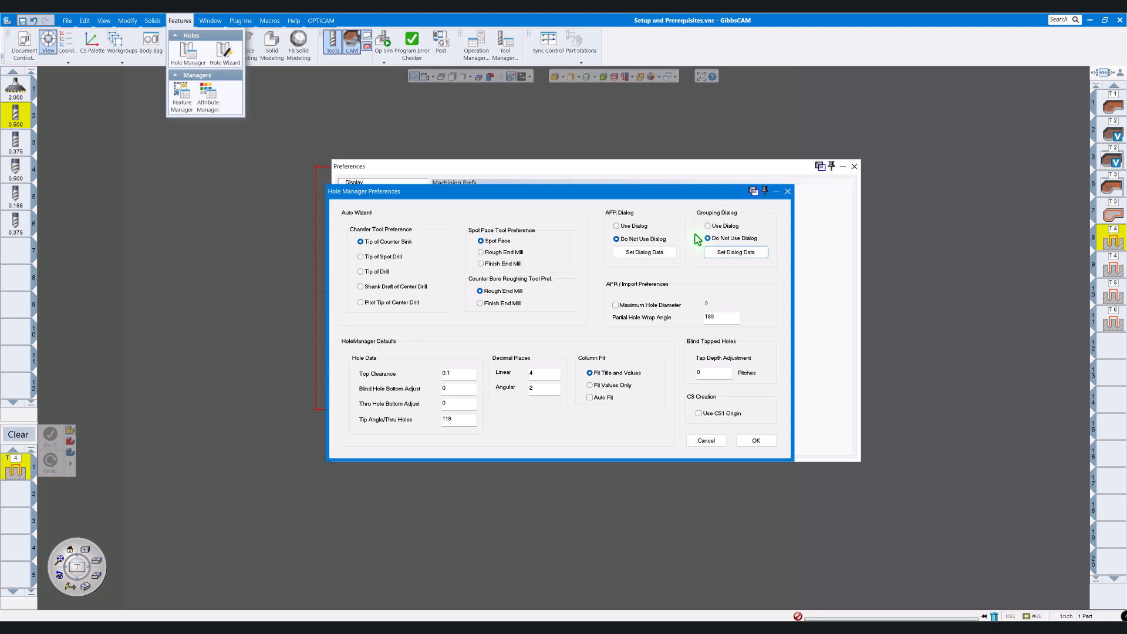
click(787, 192)
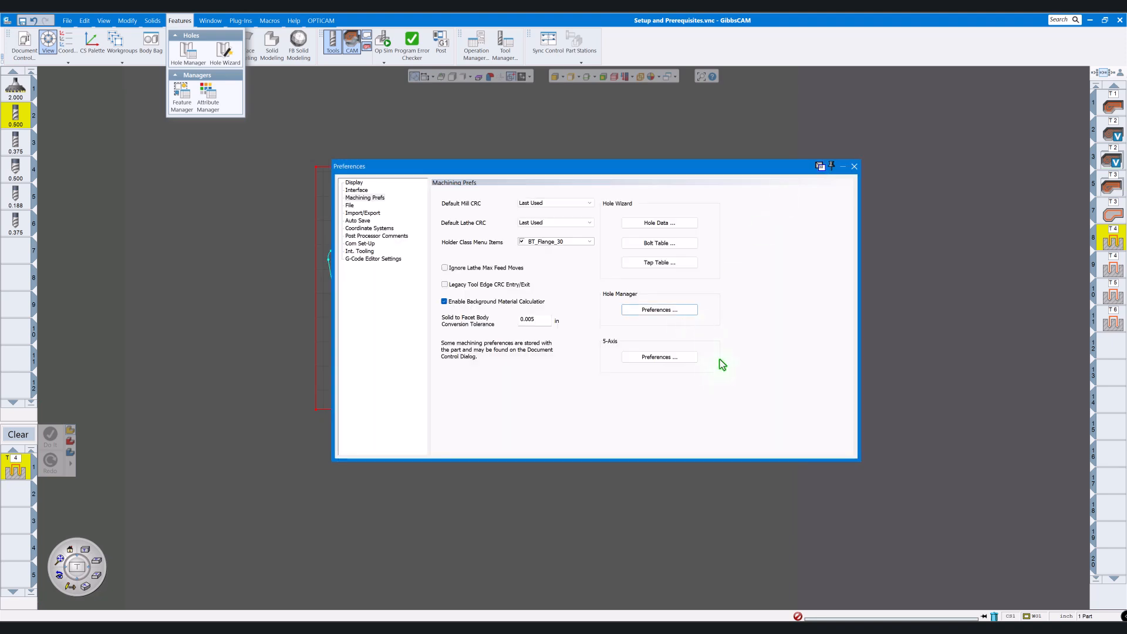
- Review the 5-Axis preferences, close them without changes, and bring up the File preferences
click(658, 363)
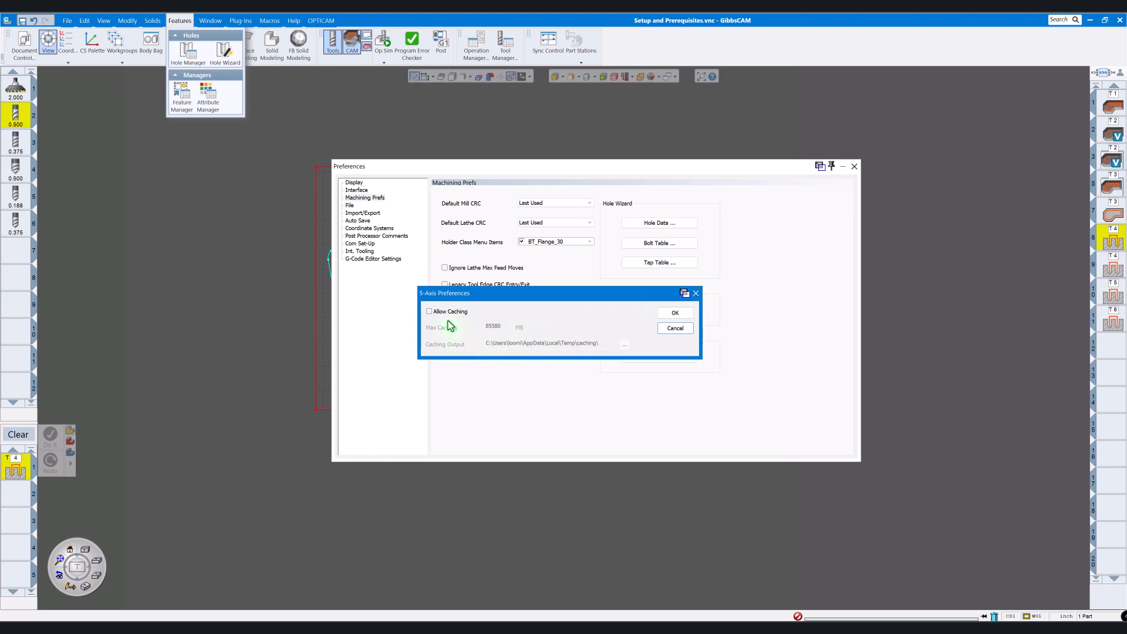
click(696, 294)
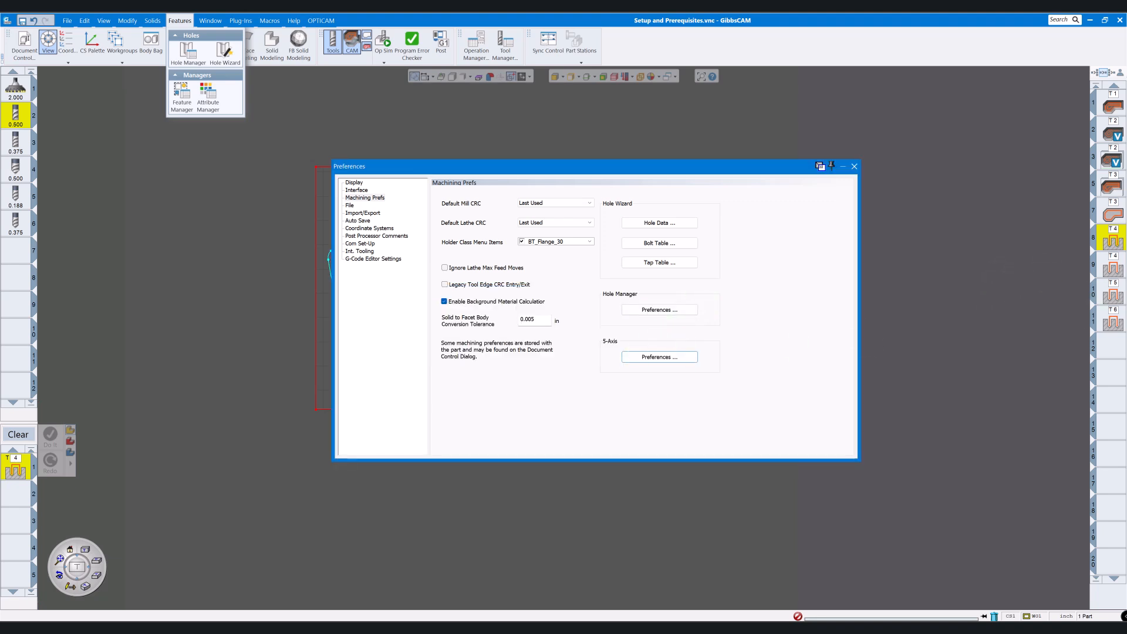
click(350, 205)
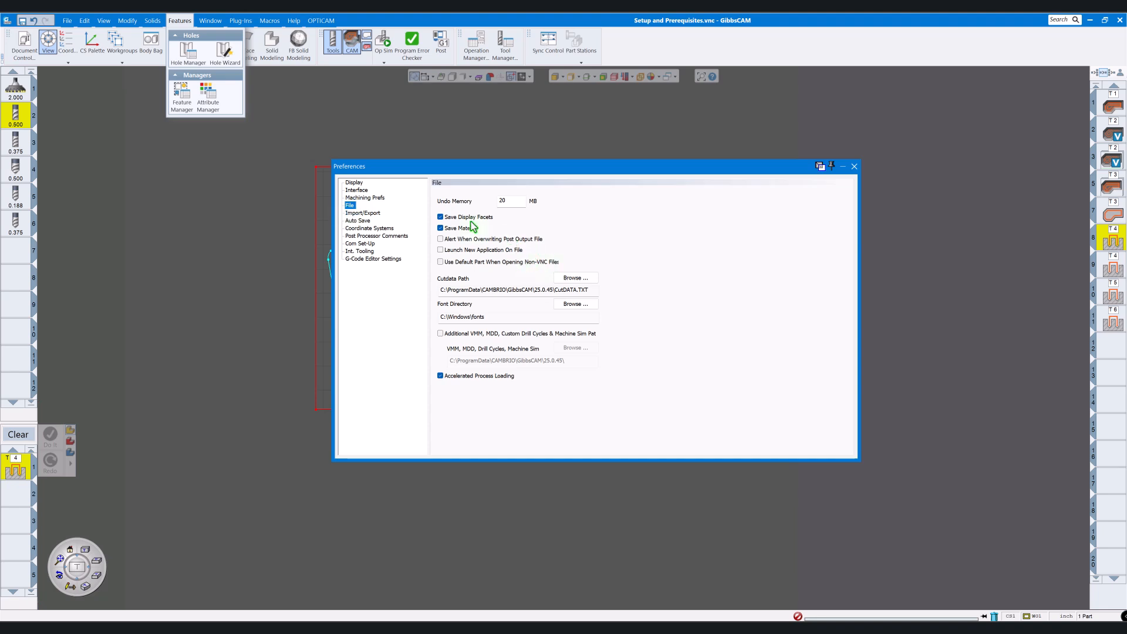
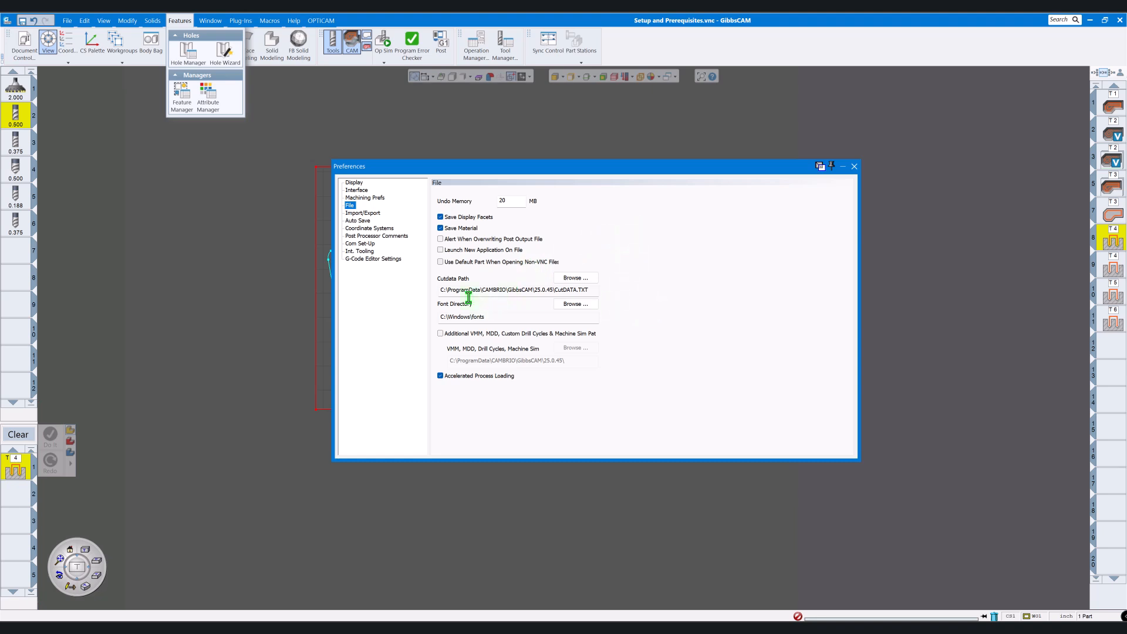
- Choose CutDATA.TXT in the GibbsCAM 25.0.45 program data folder as the Cutdata file
click(572, 278)
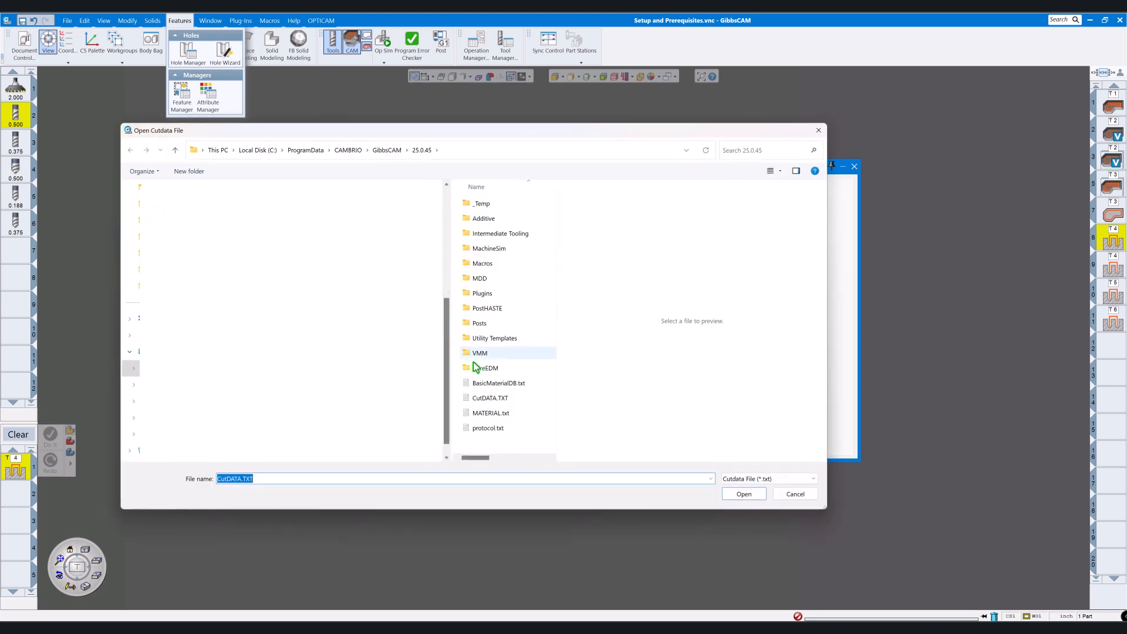
click(493, 404)
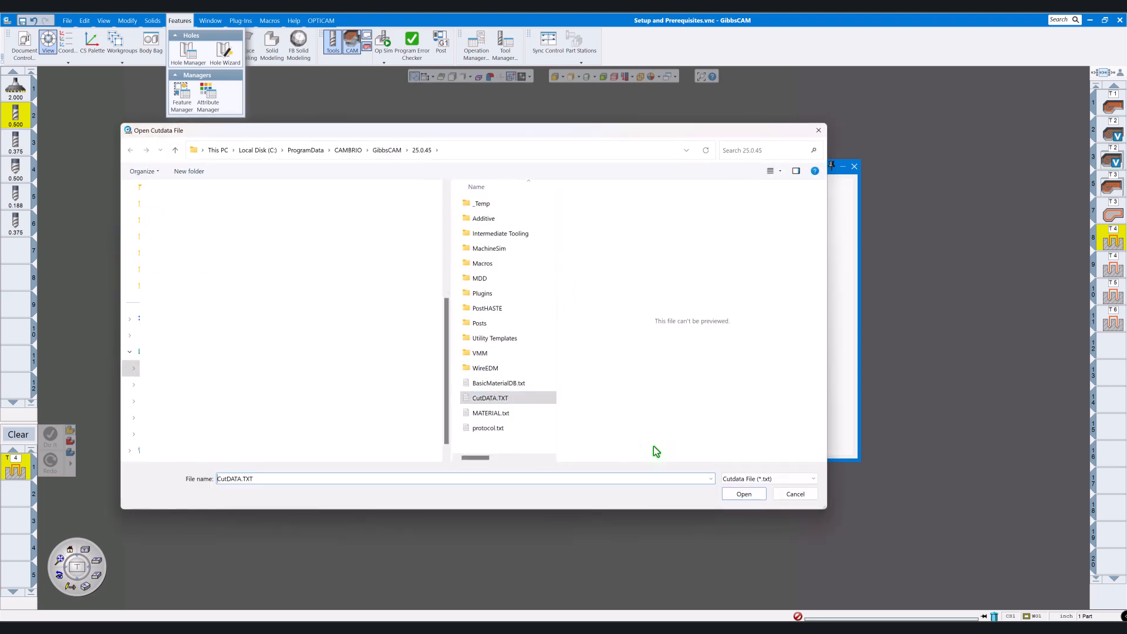
click(744, 494)
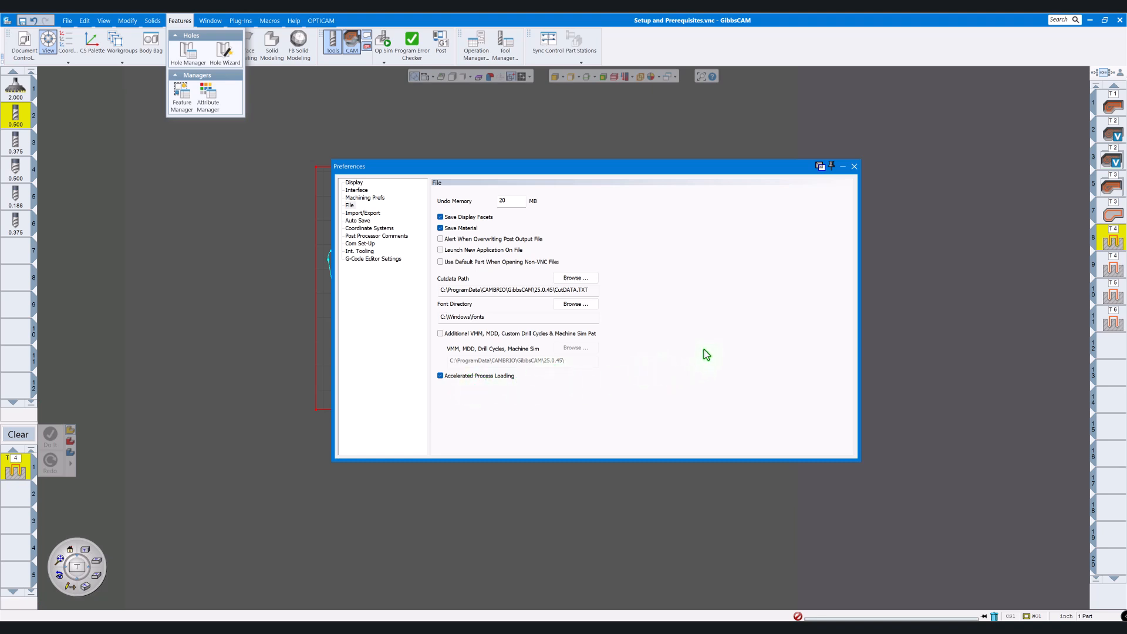
- Review the Import/Export preferences and check the default translator choices for Inventor
click(361, 215)
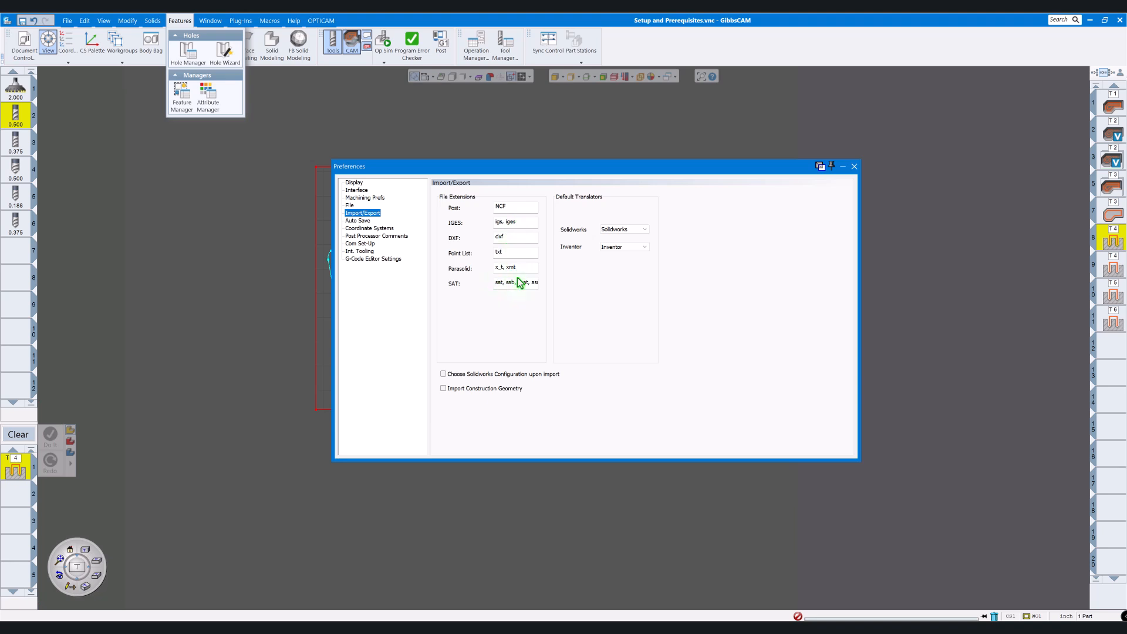
click(648, 253)
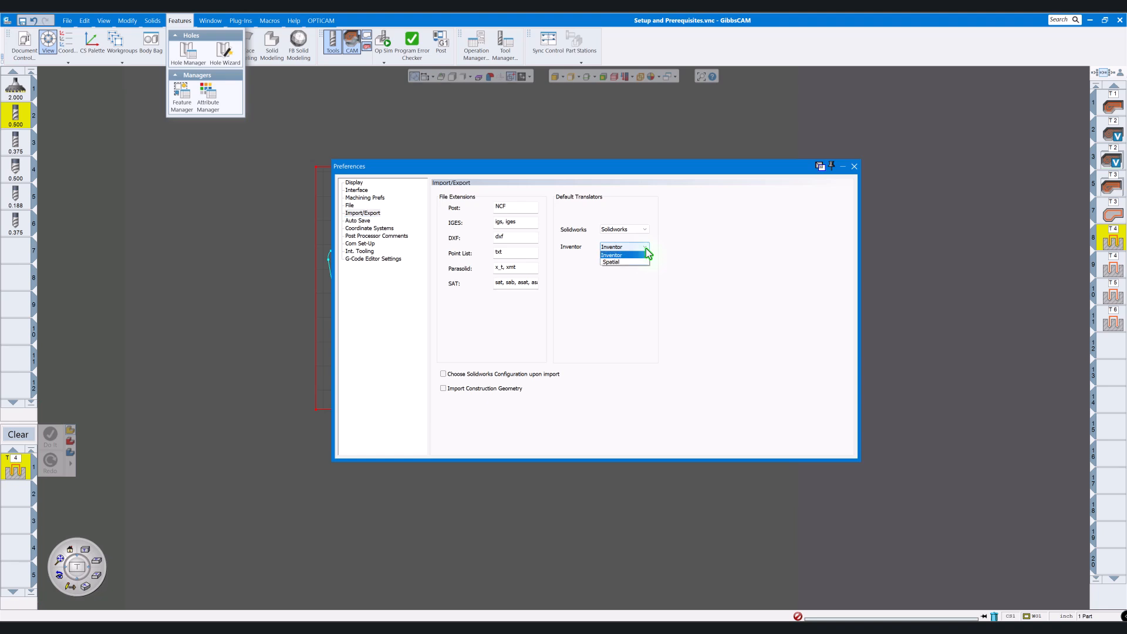
click(678, 253)
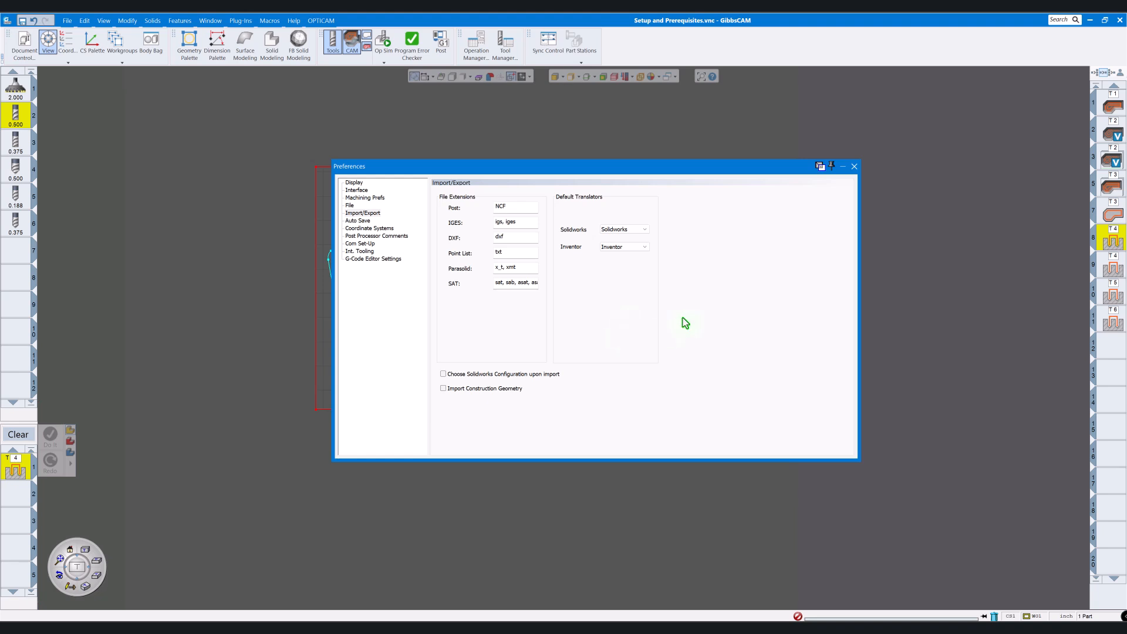
- Enable Auto Save as a backup file and toggle its Auto Delete option
click(358, 221)
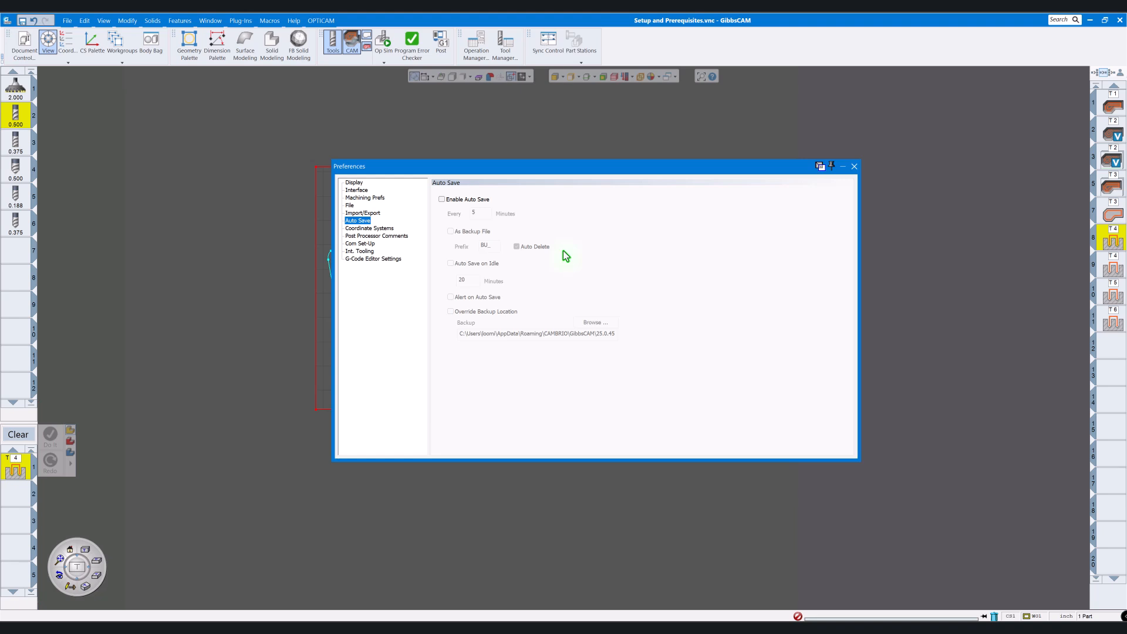
click(442, 199)
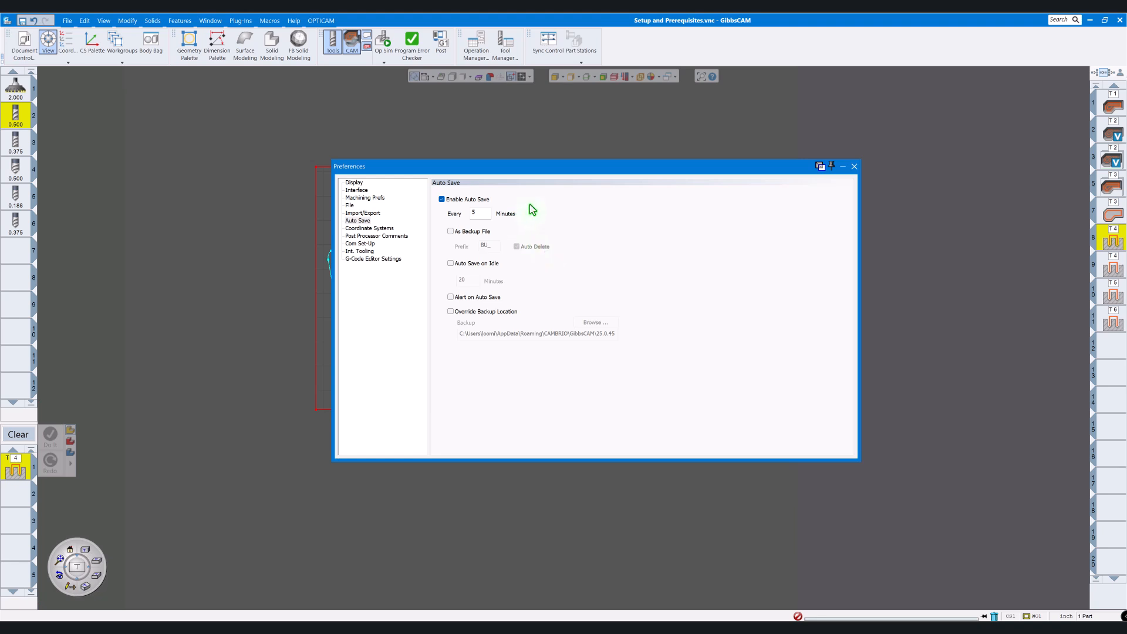
click(450, 231)
click(517, 247)
- Review the Coordinate Systems and Post Processor Comments preferences, moving the dialog aside
click(369, 229)
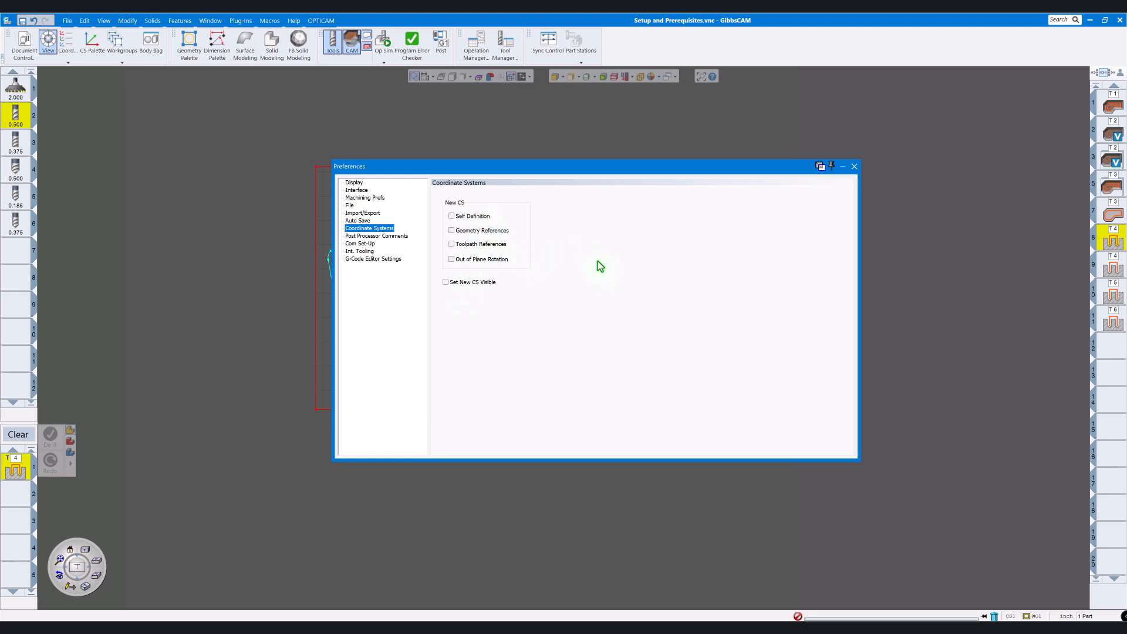
click(384, 238)
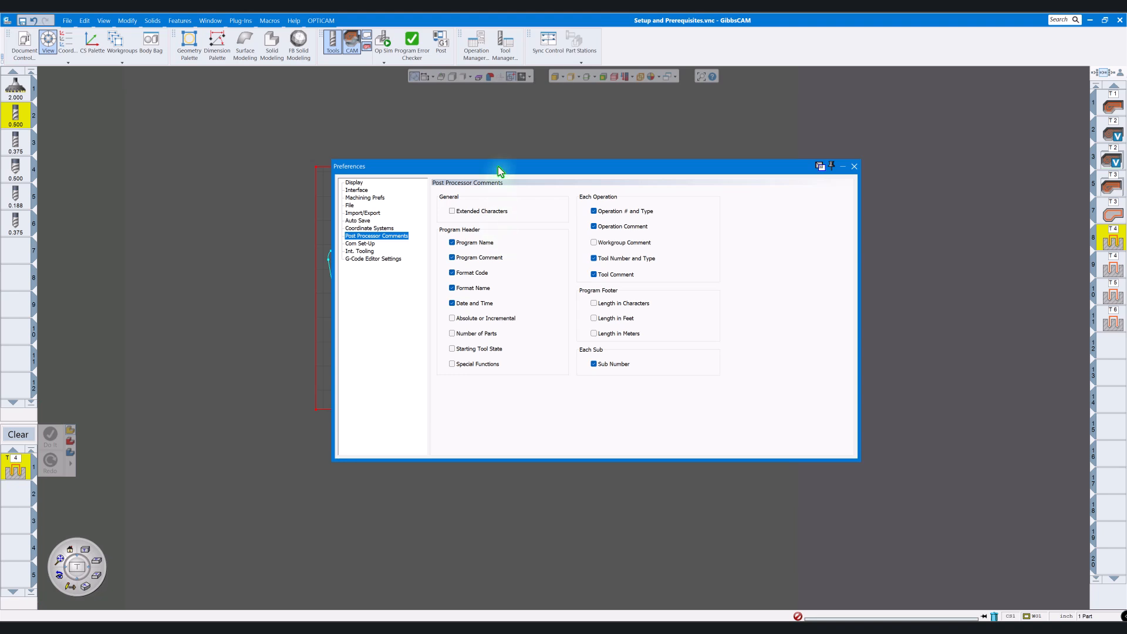
drag(498, 166, 376, 130)
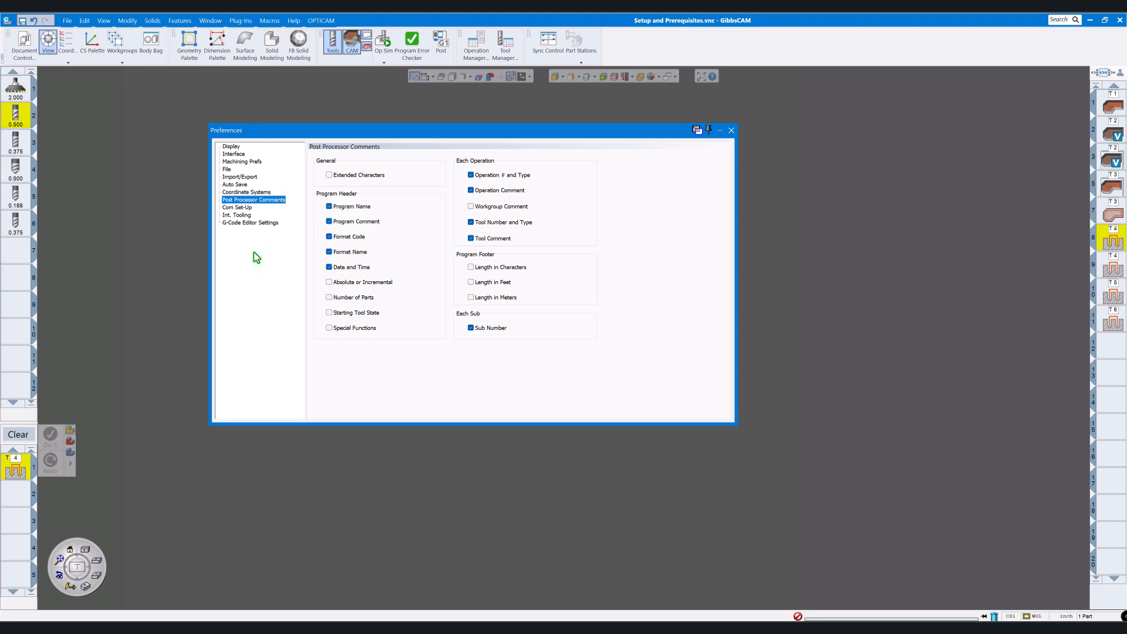
- Review the Com Set-Up preferences, checking the available Baud Rate, Parity and Data Bits choices without changing them
click(238, 208)
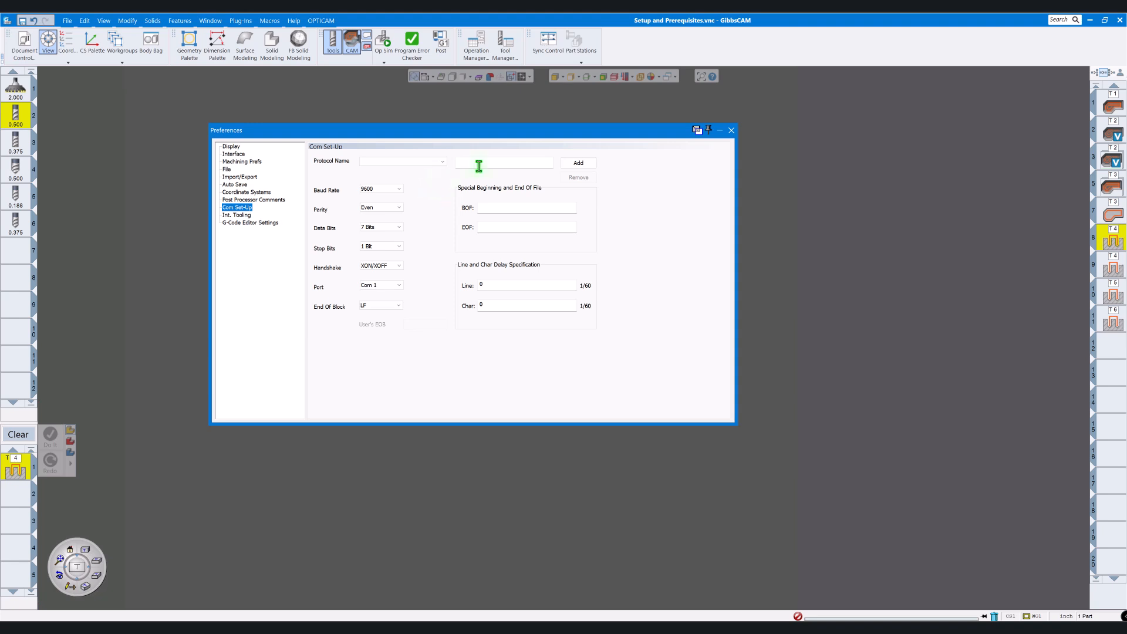
click(399, 189)
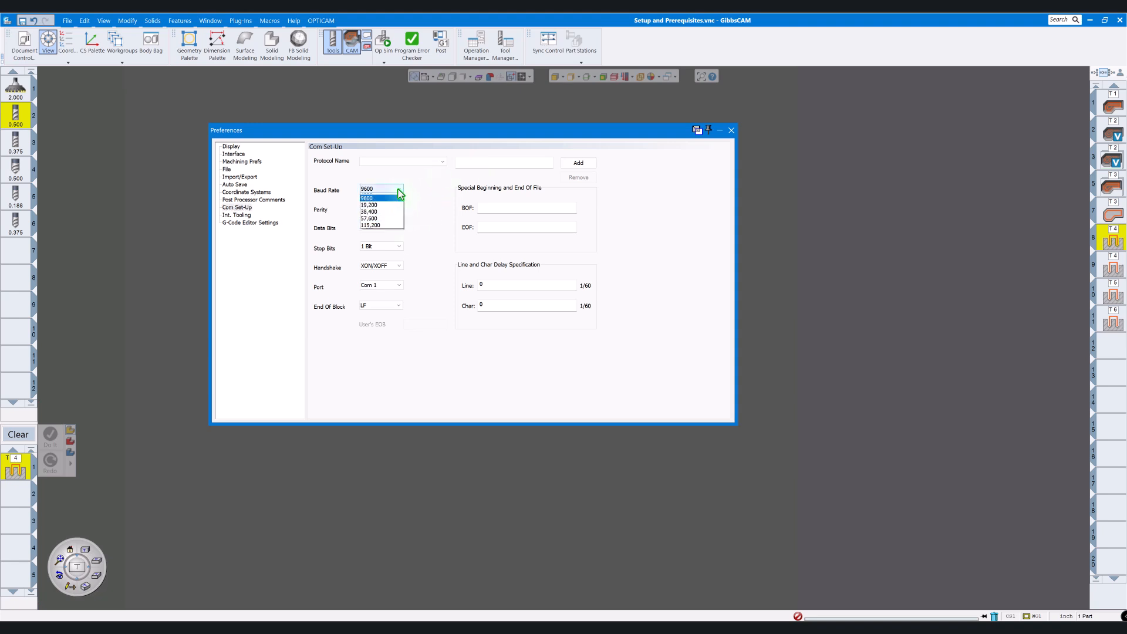
click(371, 238)
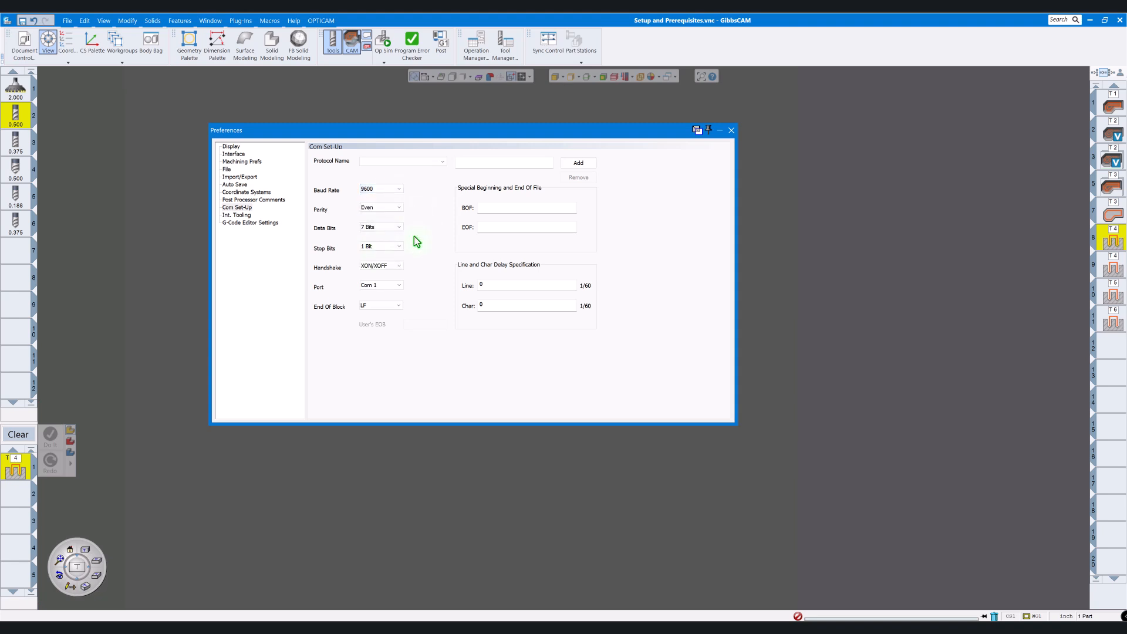
click(398, 190)
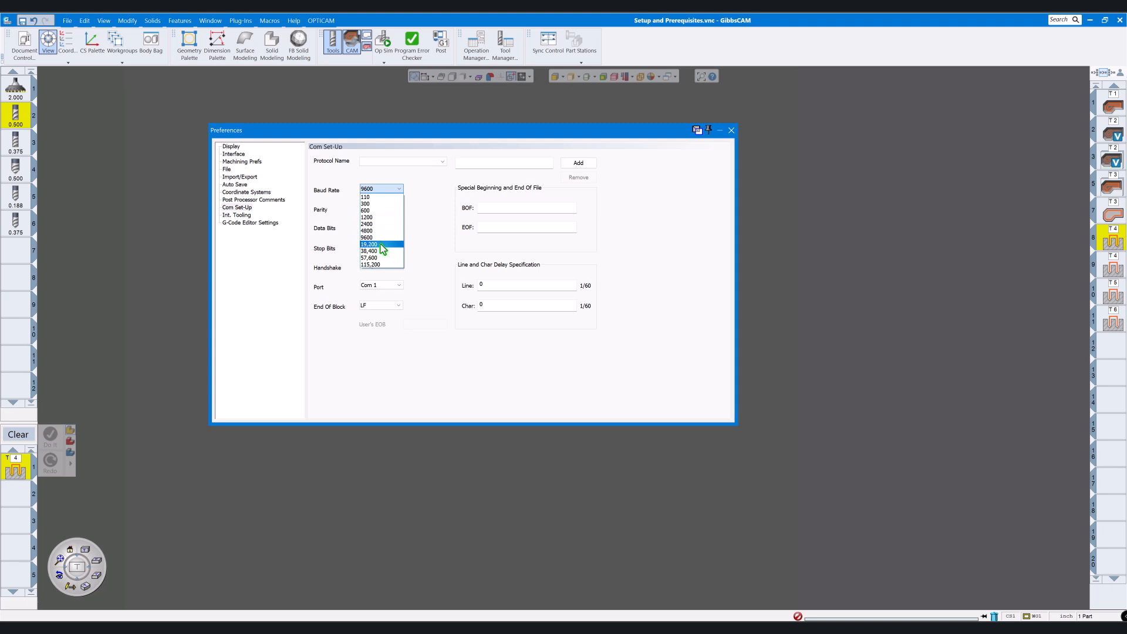
click(418, 210)
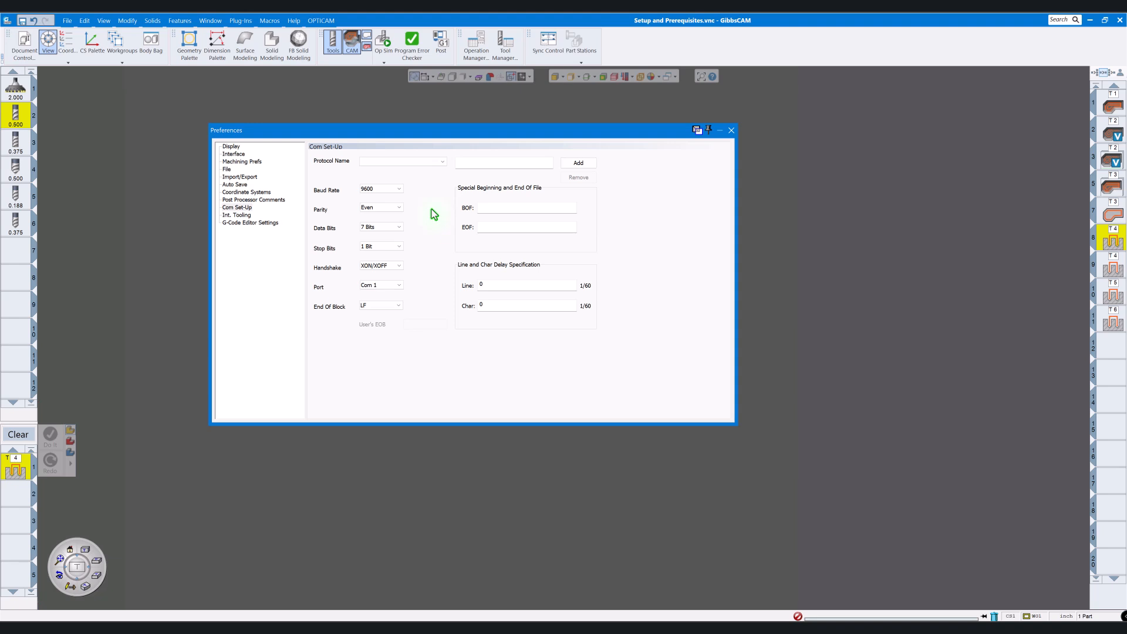
click(387, 210)
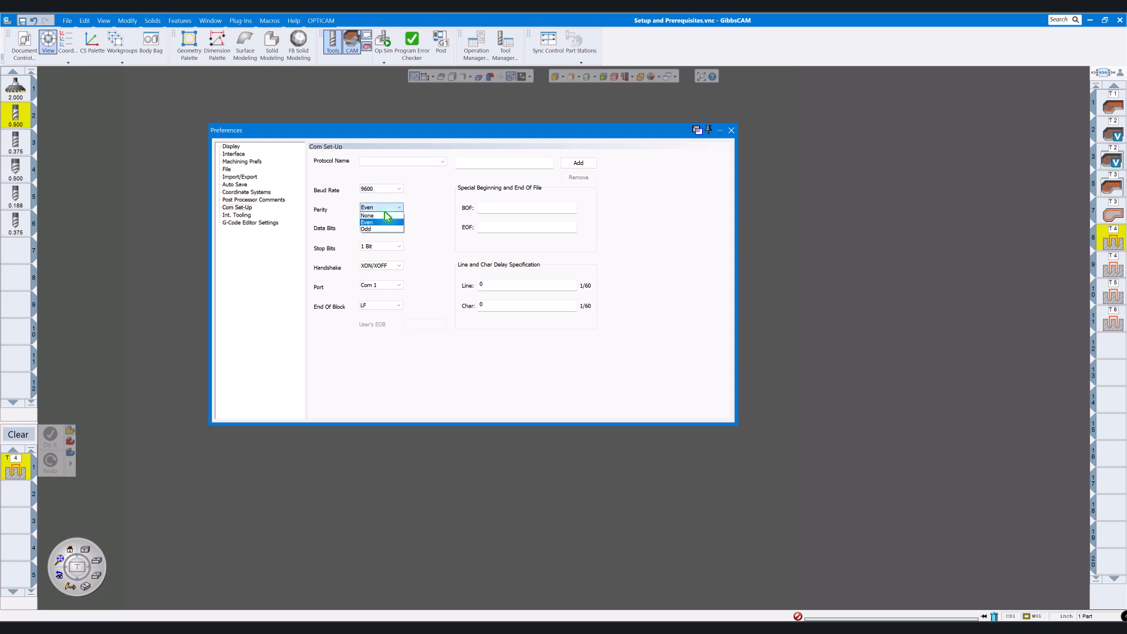
click(423, 226)
click(399, 228)
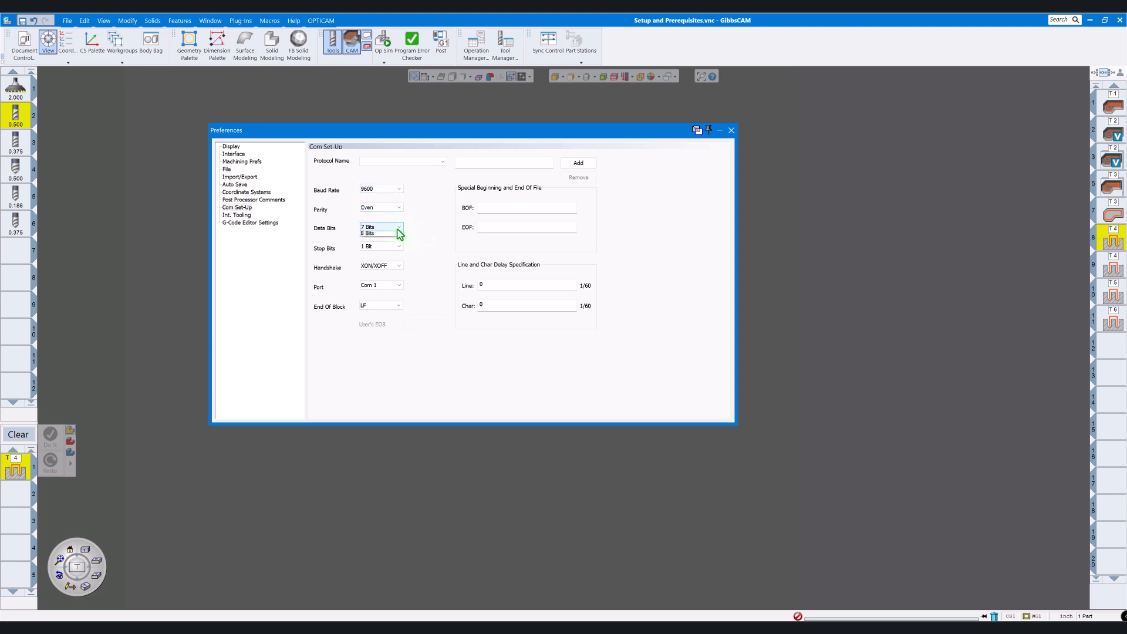
click(421, 237)
- Review the Int. Tooling data folder location and the G-Code Editor Settings
click(237, 216)
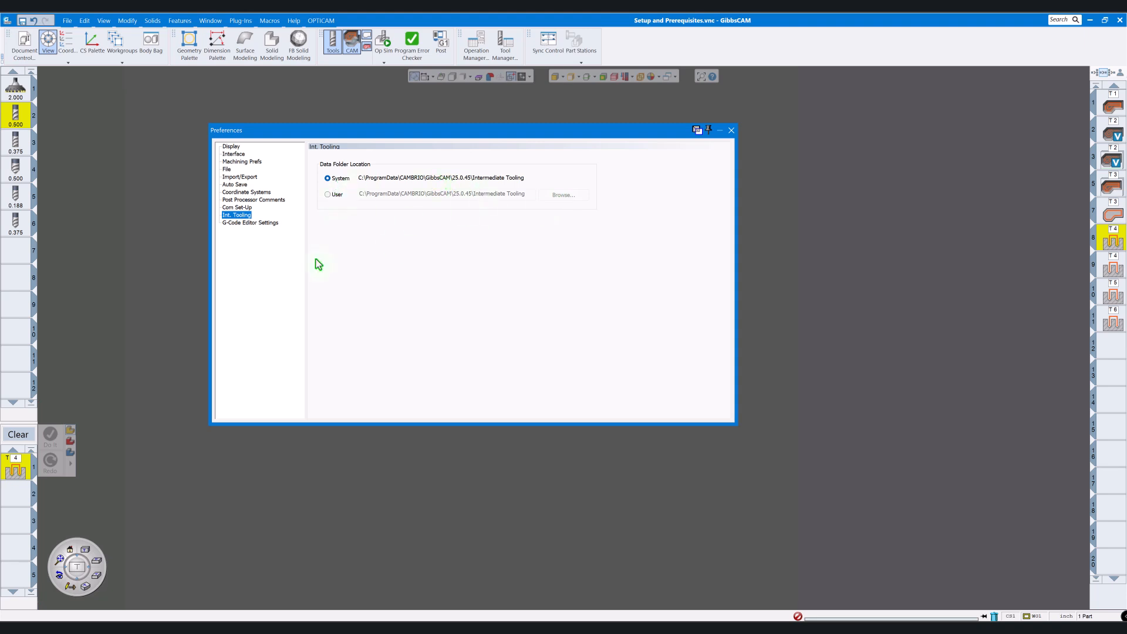
click(243, 223)
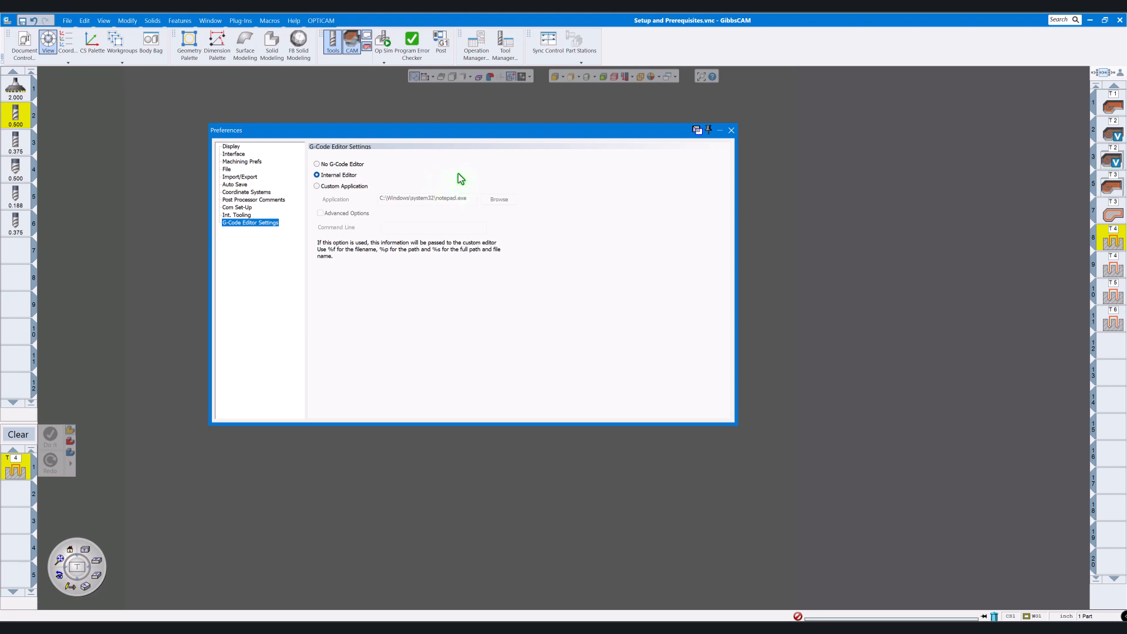
- Check the Custom Application option for the G-code editor, switch back to Internal Editor, and close the preferences
click(322, 189)
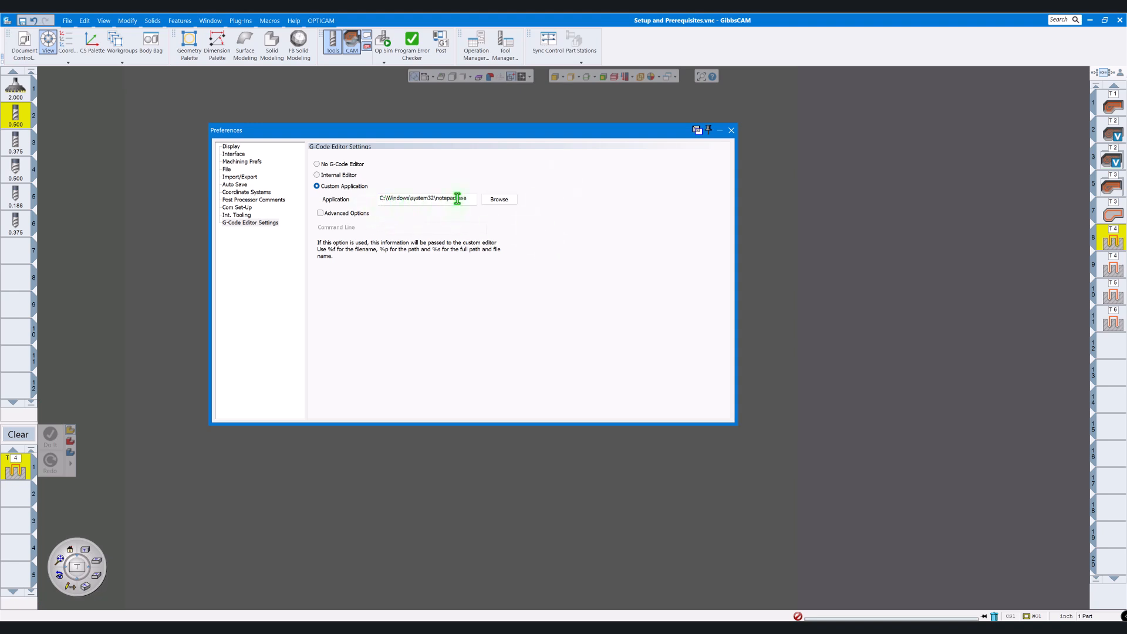
click(328, 175)
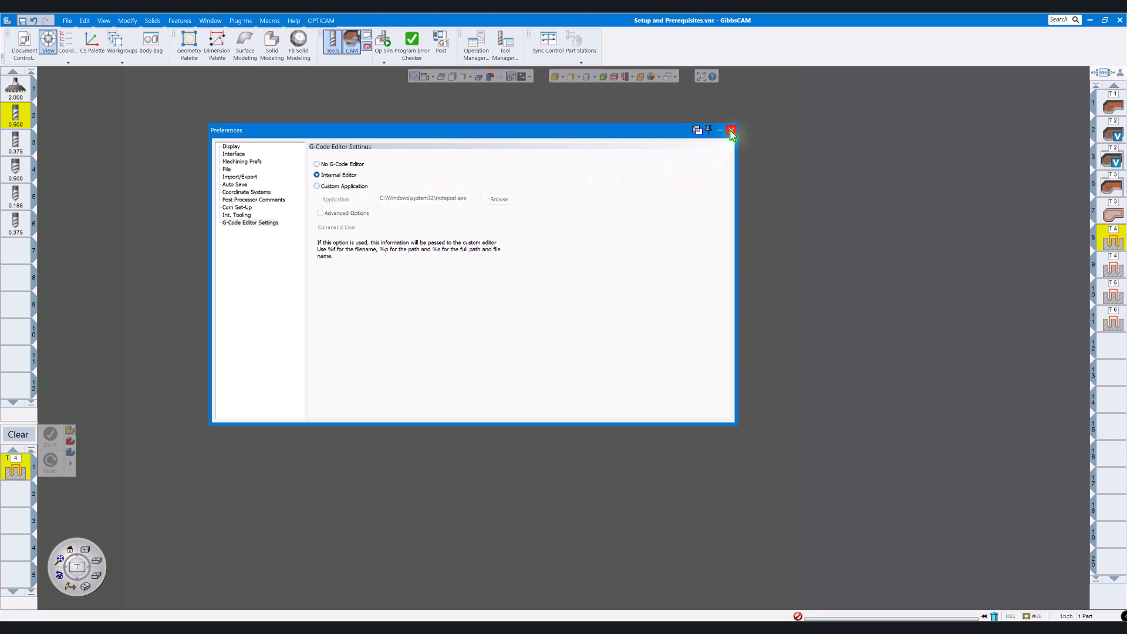
click(731, 131)
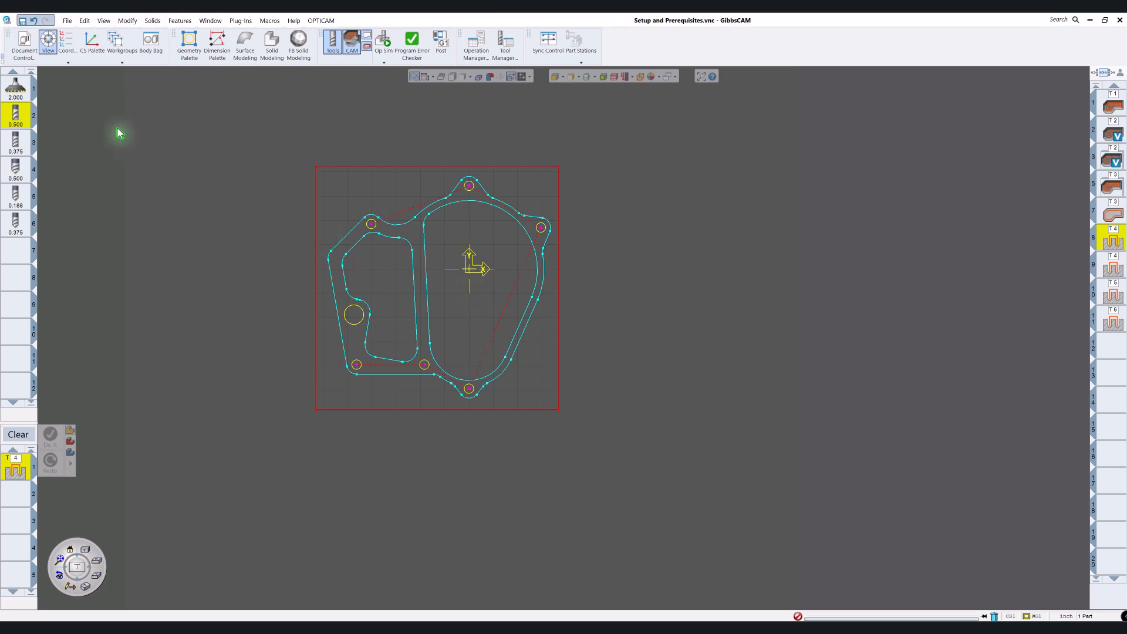
- Open Document Control, look through the Machine list, and choose 3 Axis Vertical Mill
click(24, 46)
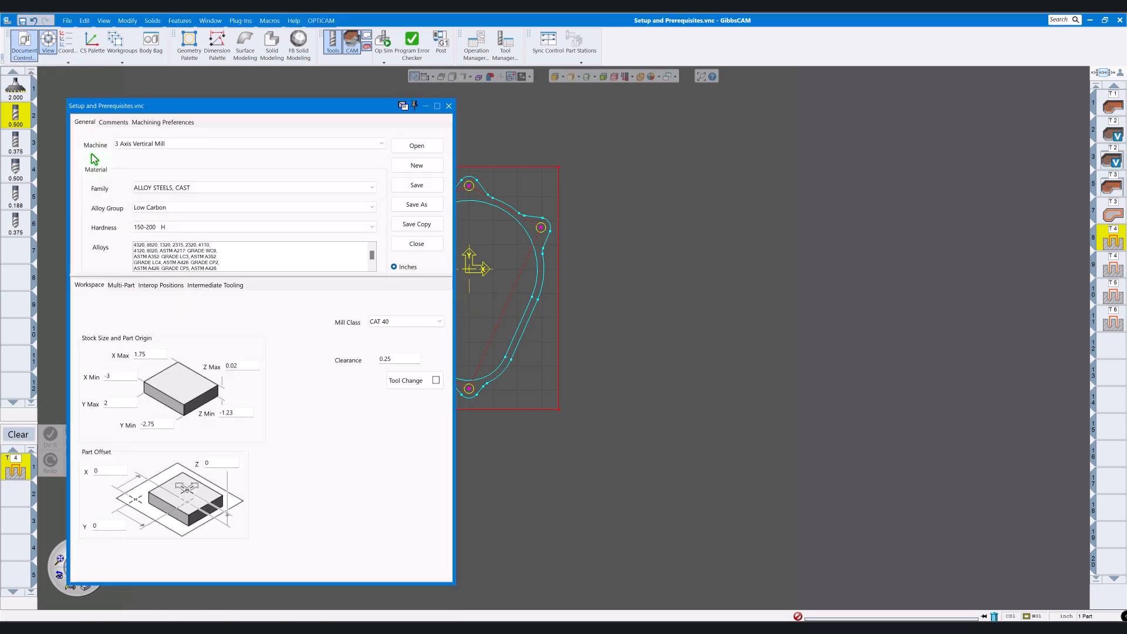
drag(180, 106, 255, 93)
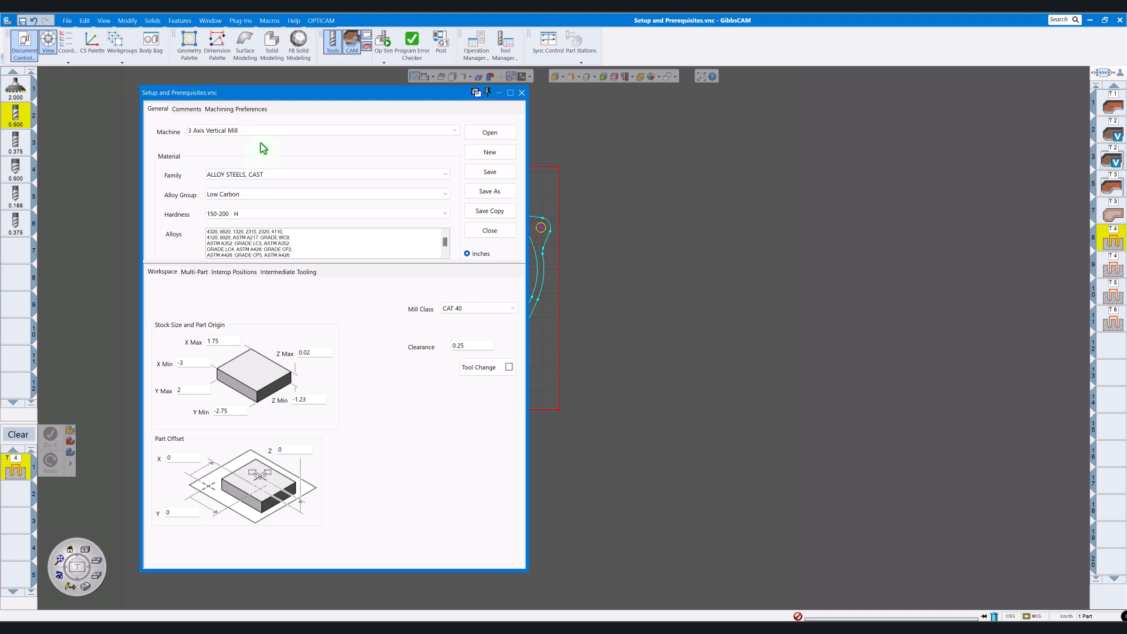
click(452, 132)
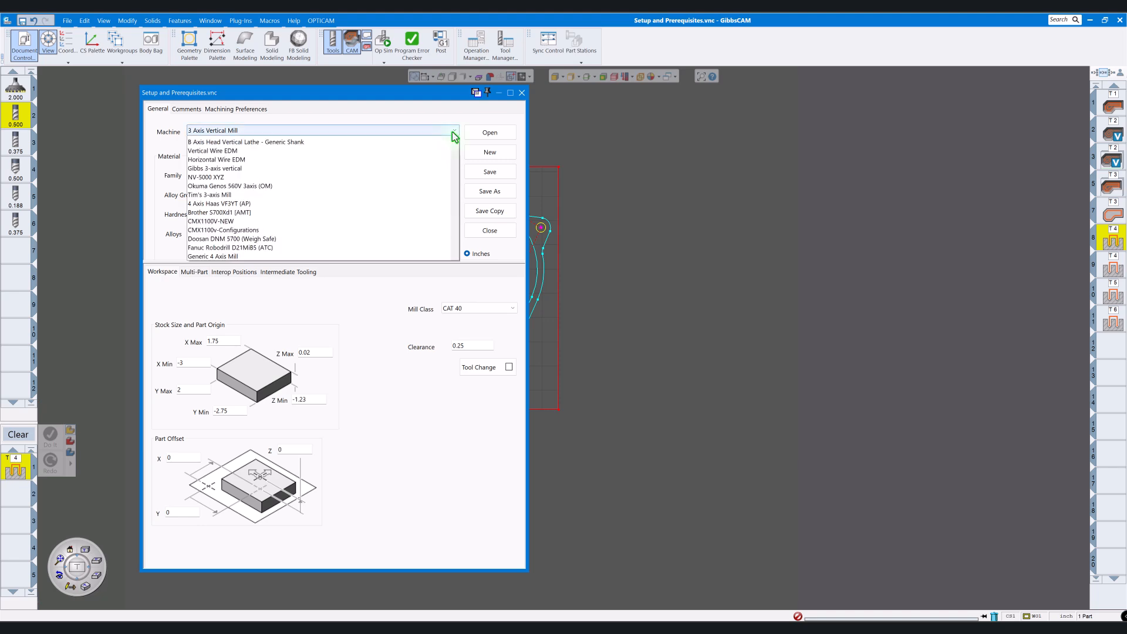
scroll(319, 198, down, 14)
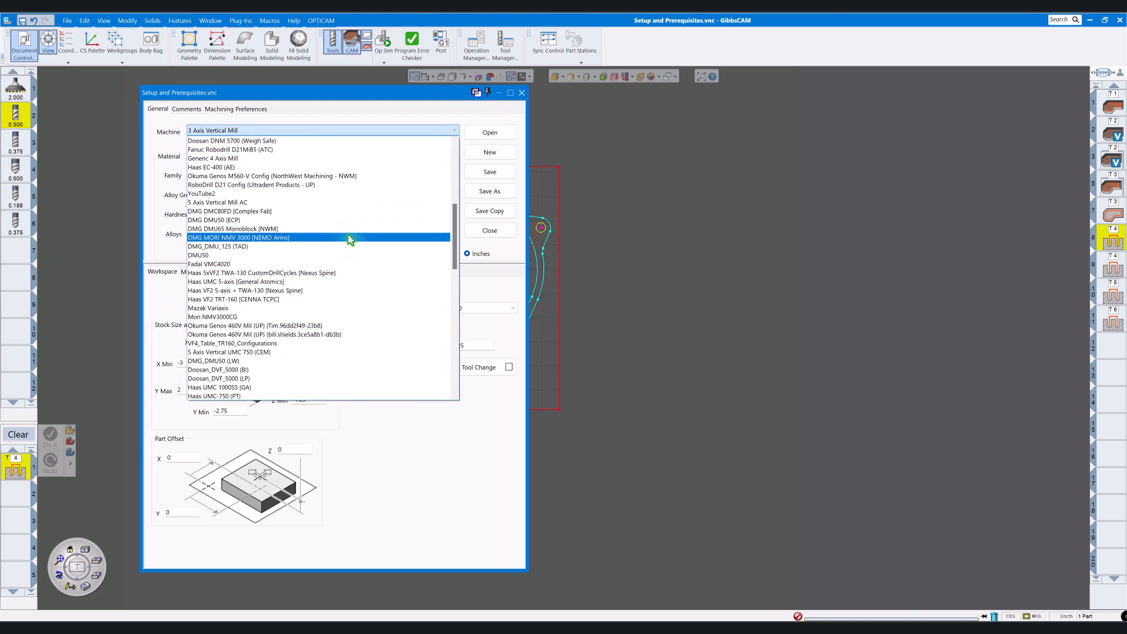
scroll(357, 265, down, 7)
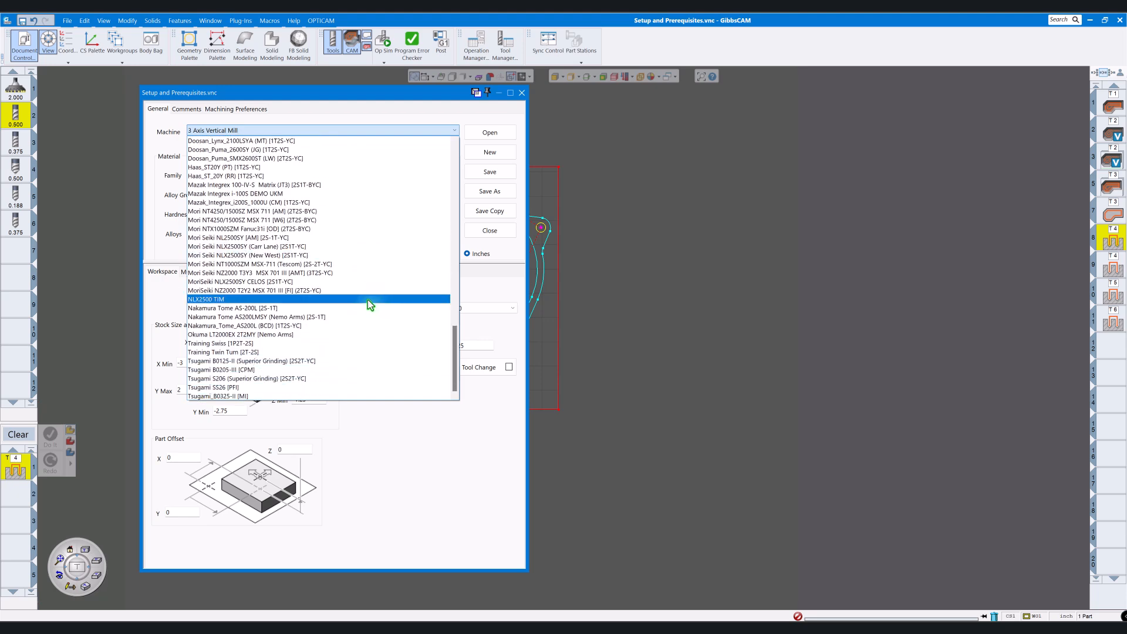
scroll(366, 299, up, 20)
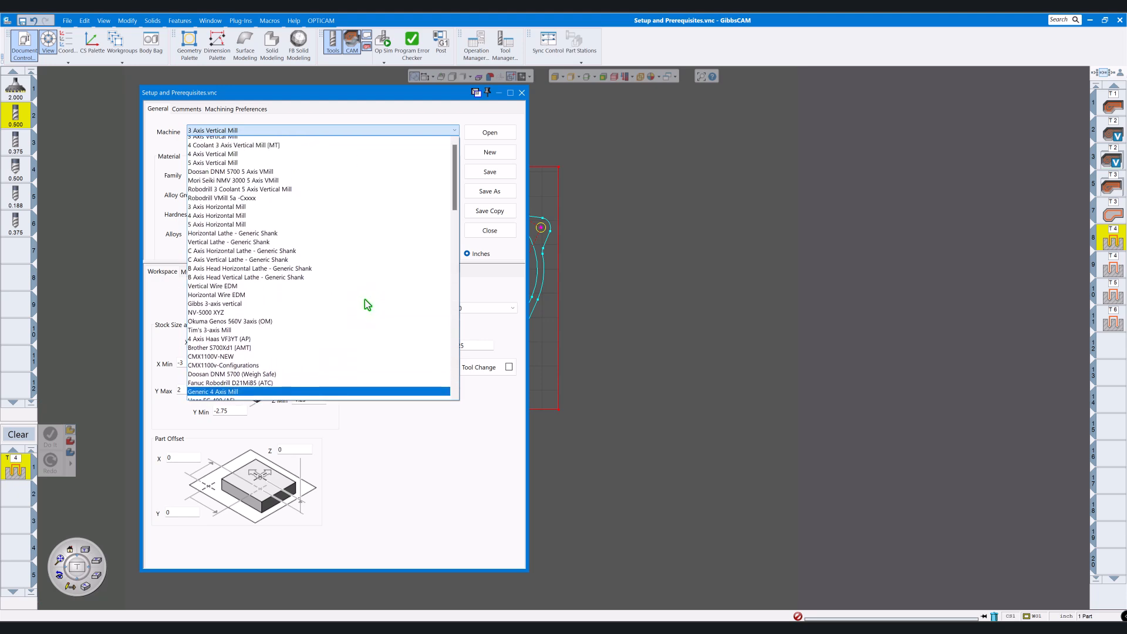
click(220, 141)
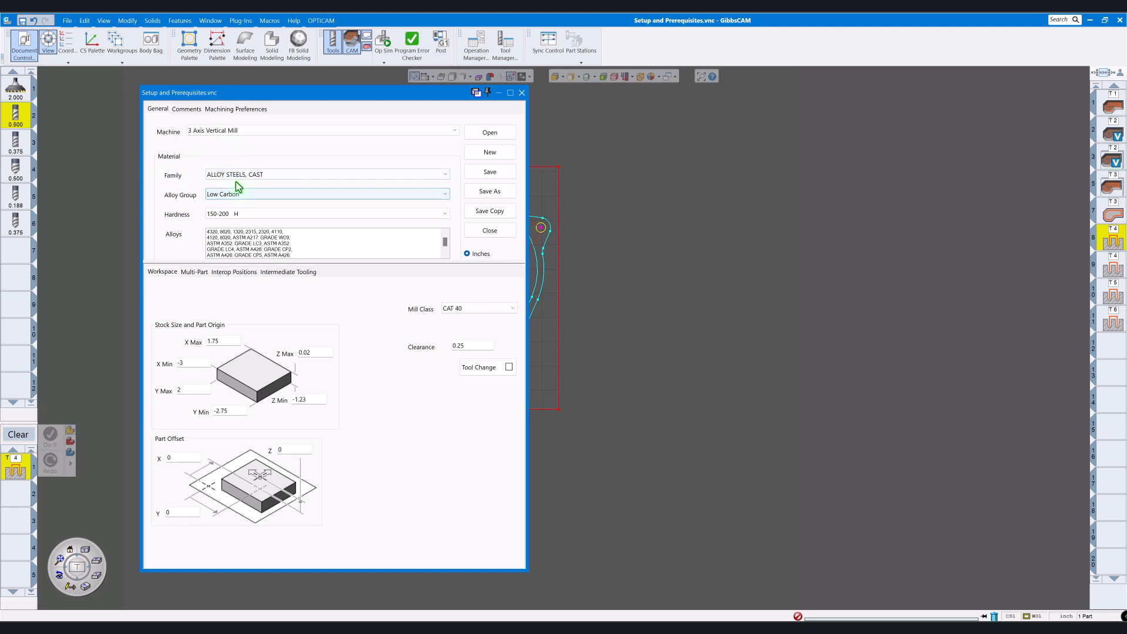
- Look through the available Material Family and Alloy Group choices in Document Control without changing them
click(281, 176)
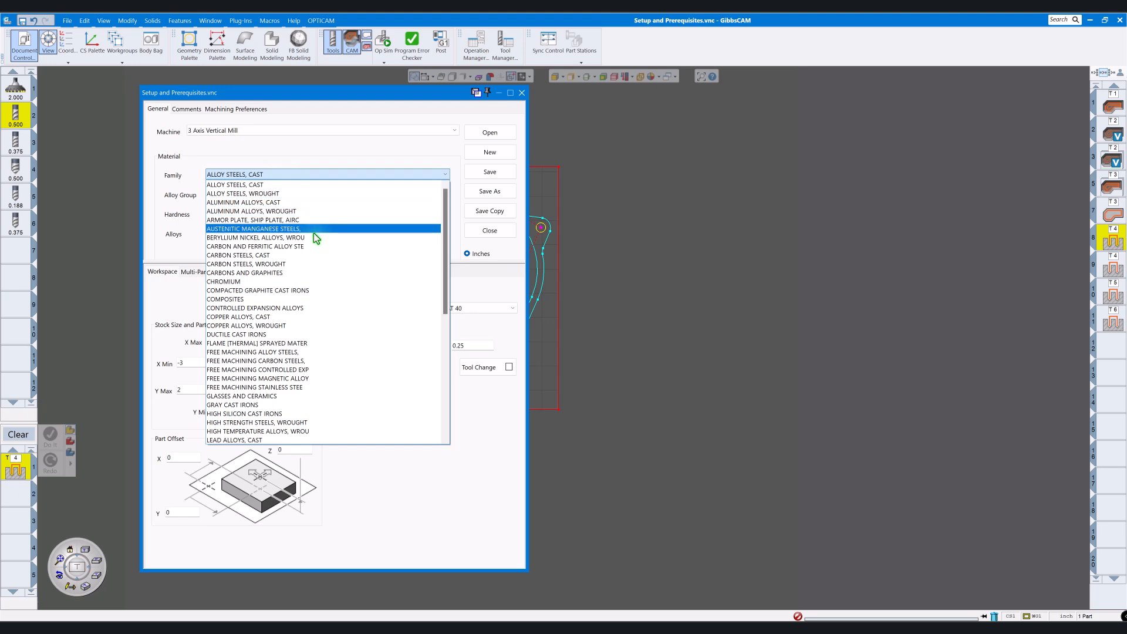
scroll(316, 243, down, 10)
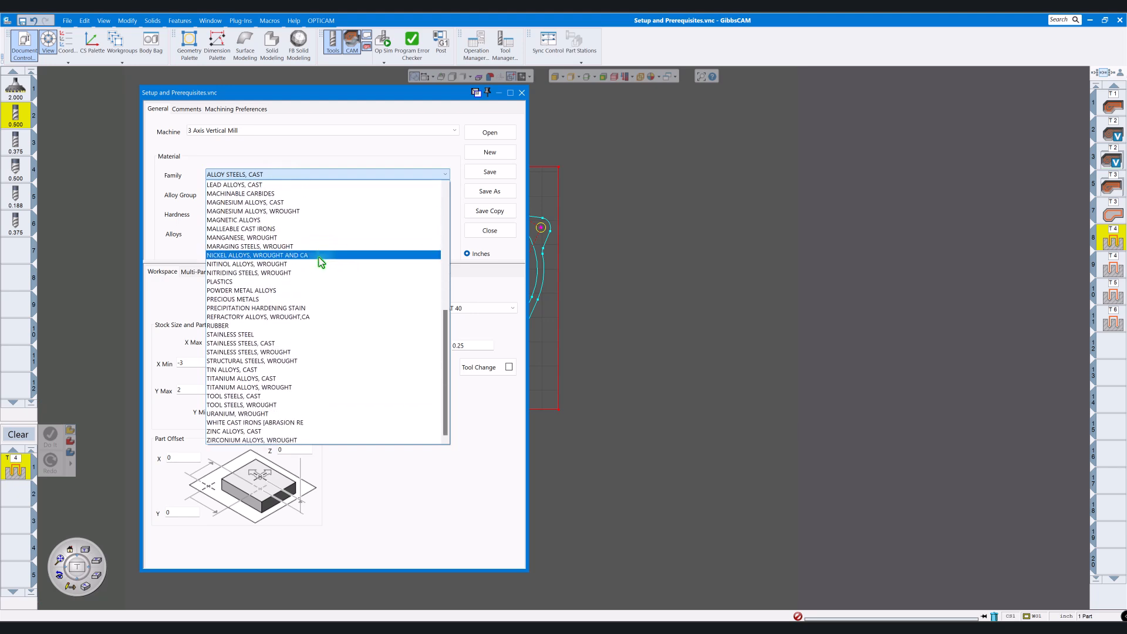
scroll(319, 257, up, 10)
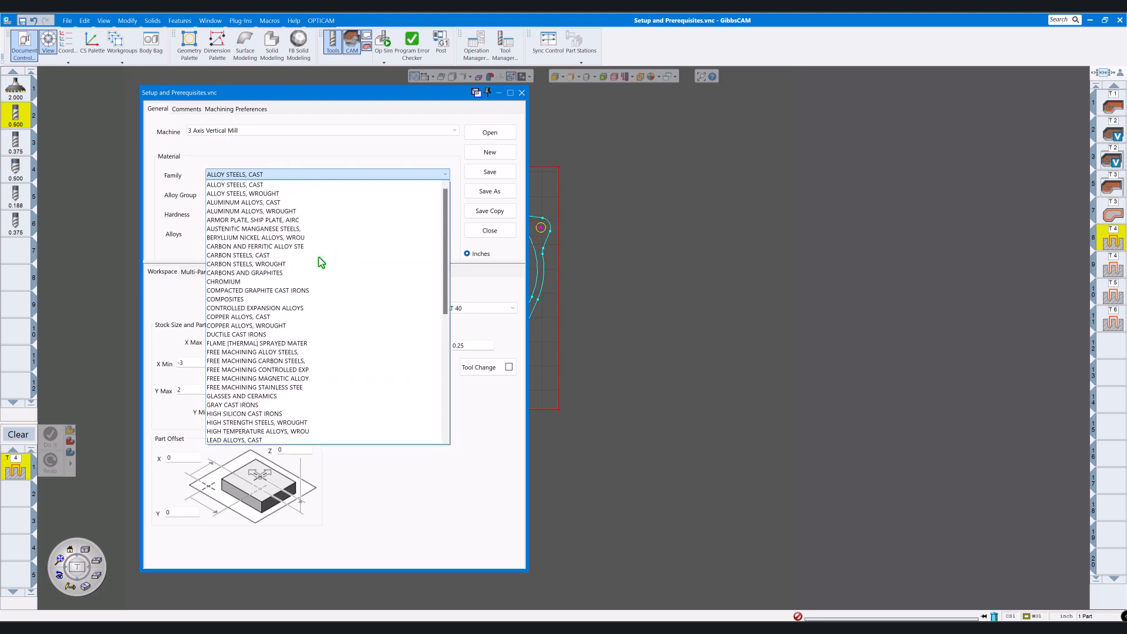
scroll(315, 294, down, 4)
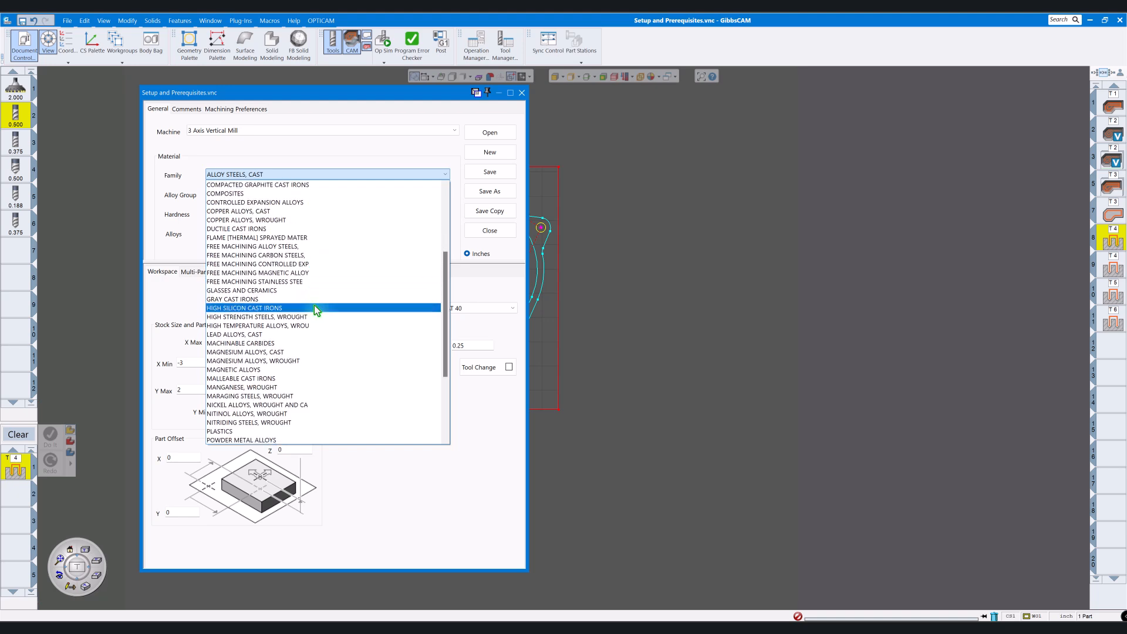
scroll(315, 306, down, 6)
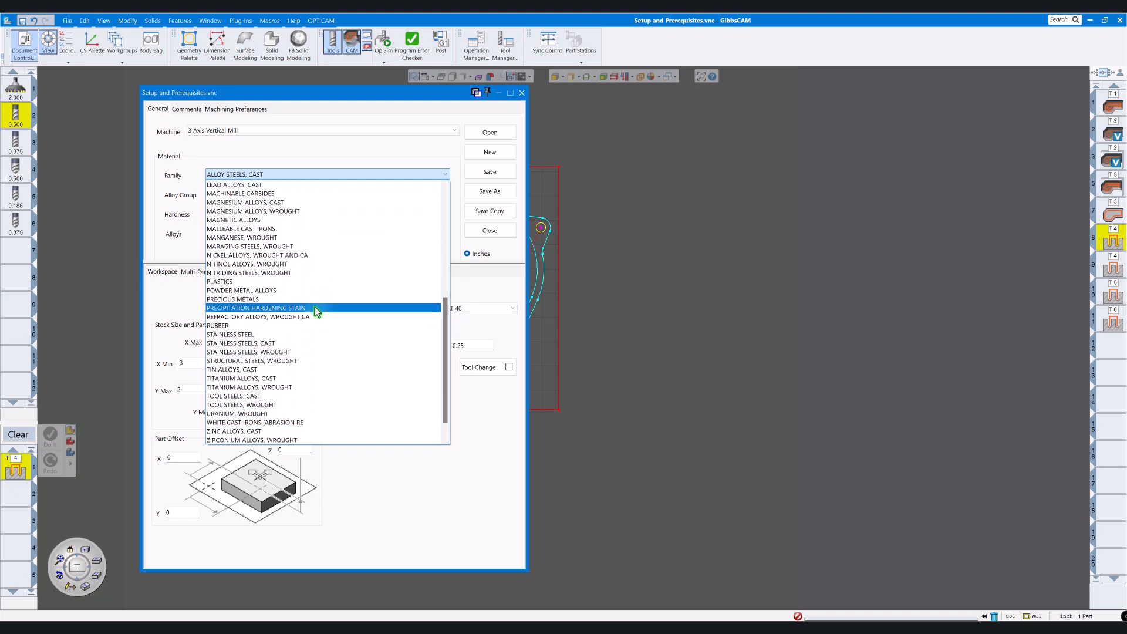
scroll(315, 307, up, 7)
click(297, 161)
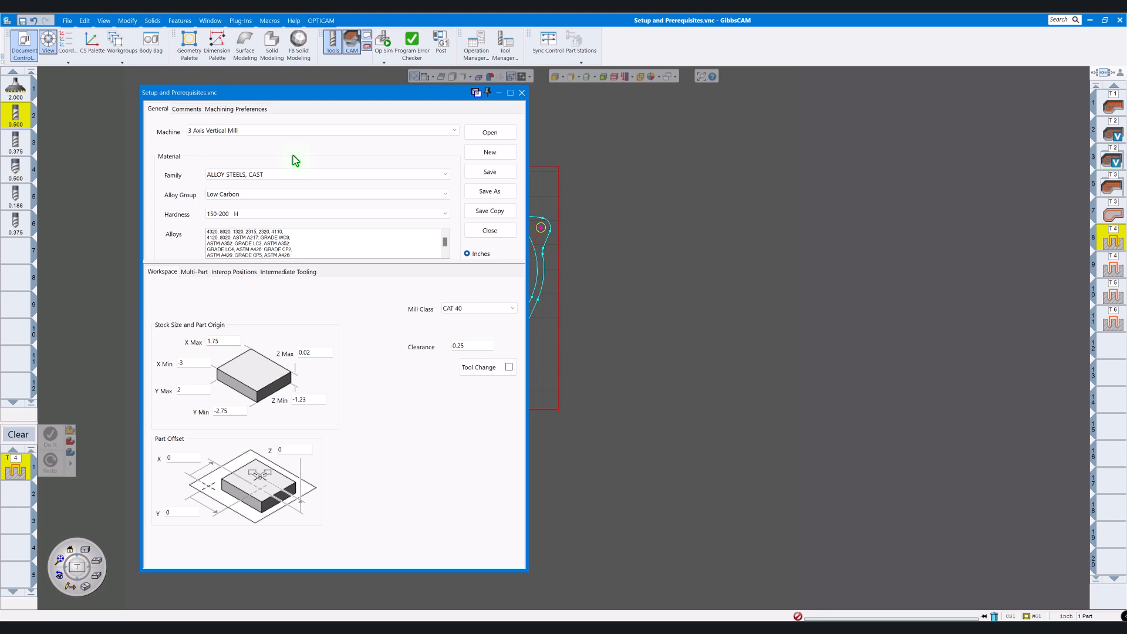
click(255, 196)
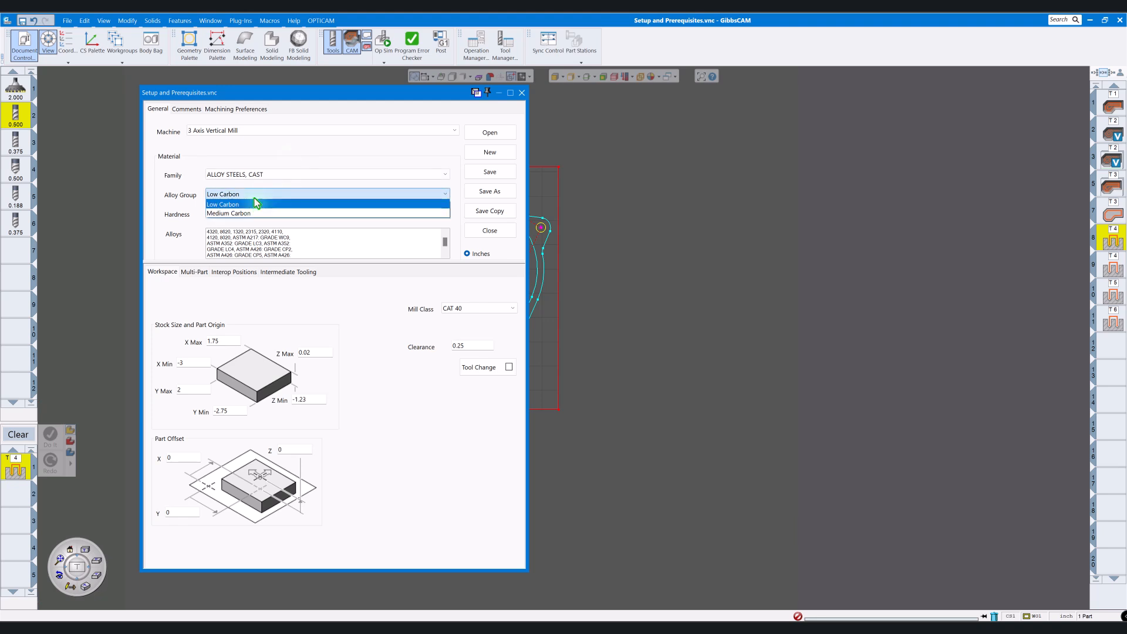
click(272, 150)
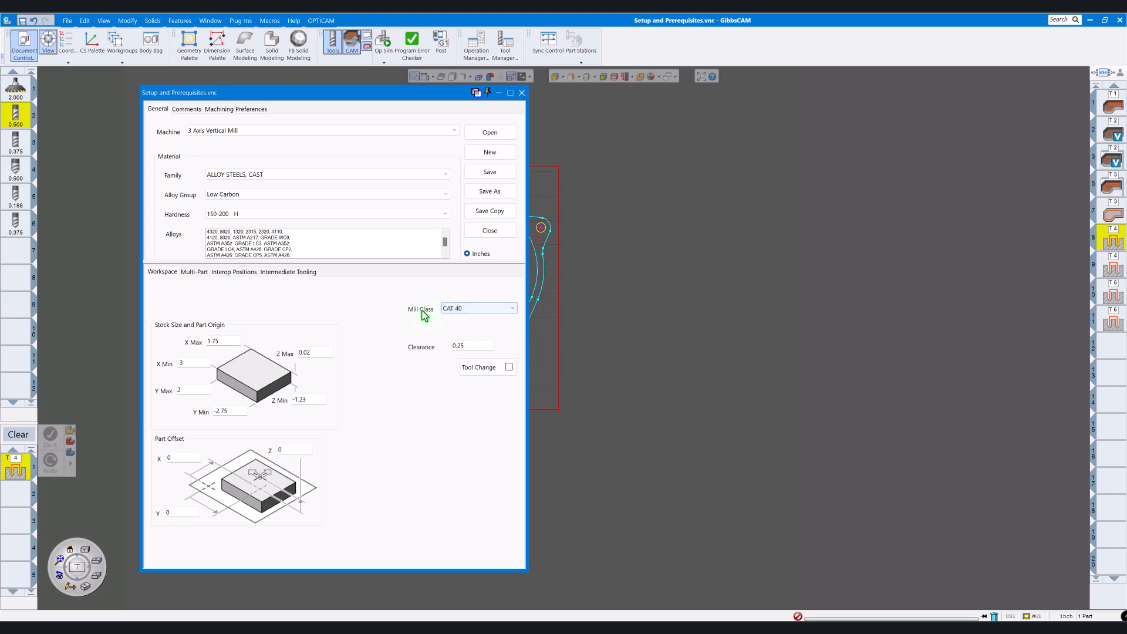
- Check the available Mill Class choices and enlarge the General section to reveal both unit options
click(509, 316)
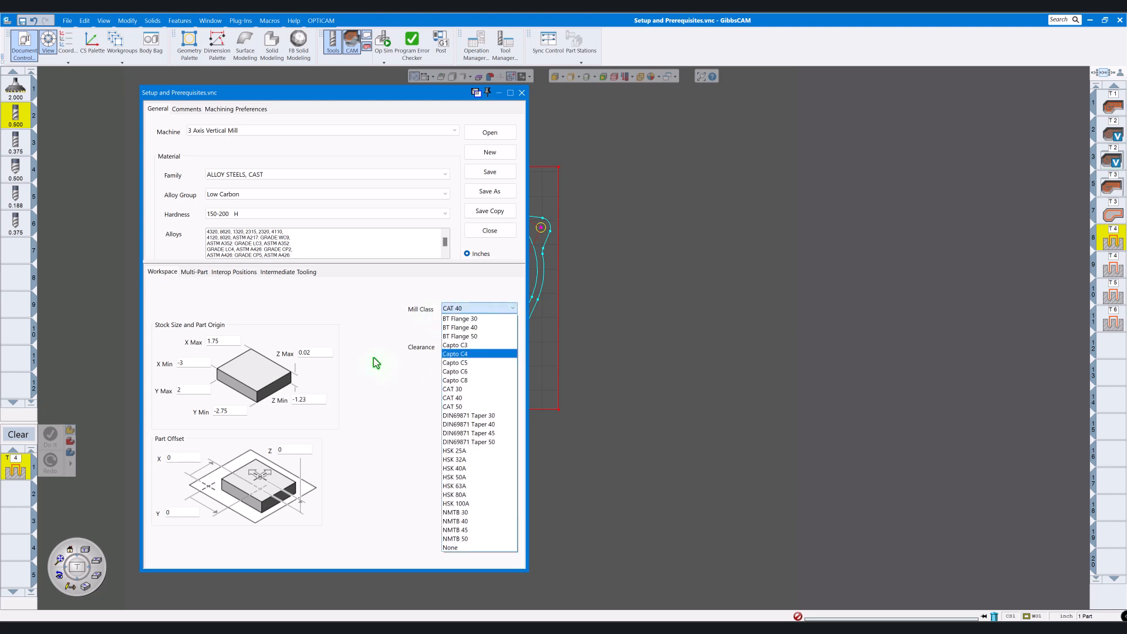
click(364, 336)
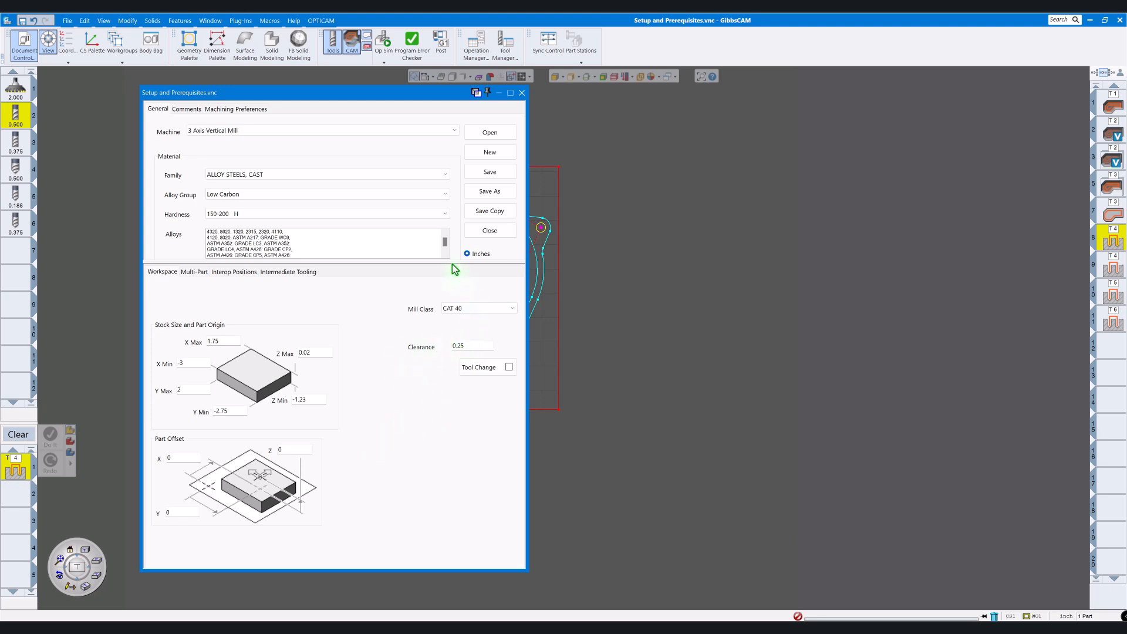
drag(453, 262, 455, 301)
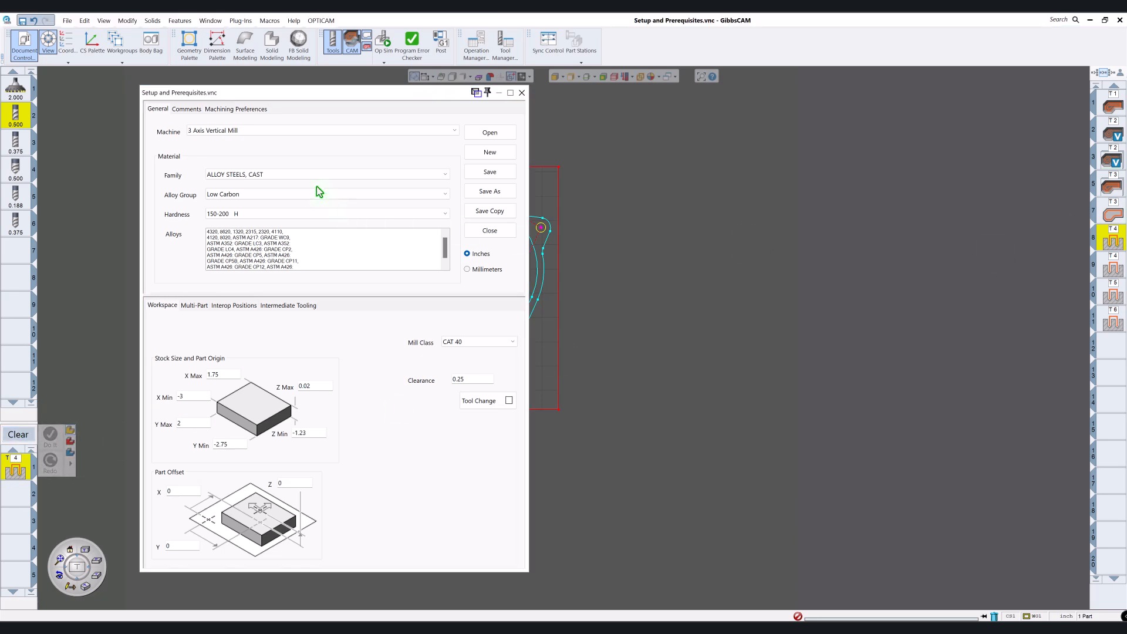
- Review the part comment and programmer notes fields and the Machining Preferences including Spline Machining Tolerance, and close Document Control
click(192, 109)
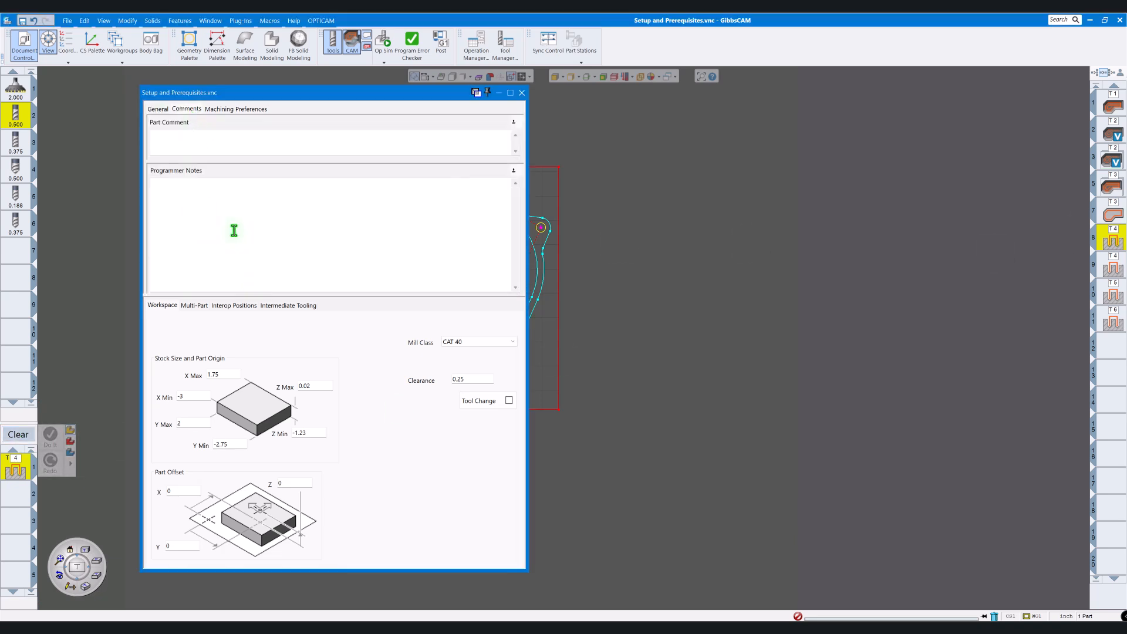
click(160, 139)
click(155, 189)
click(235, 109)
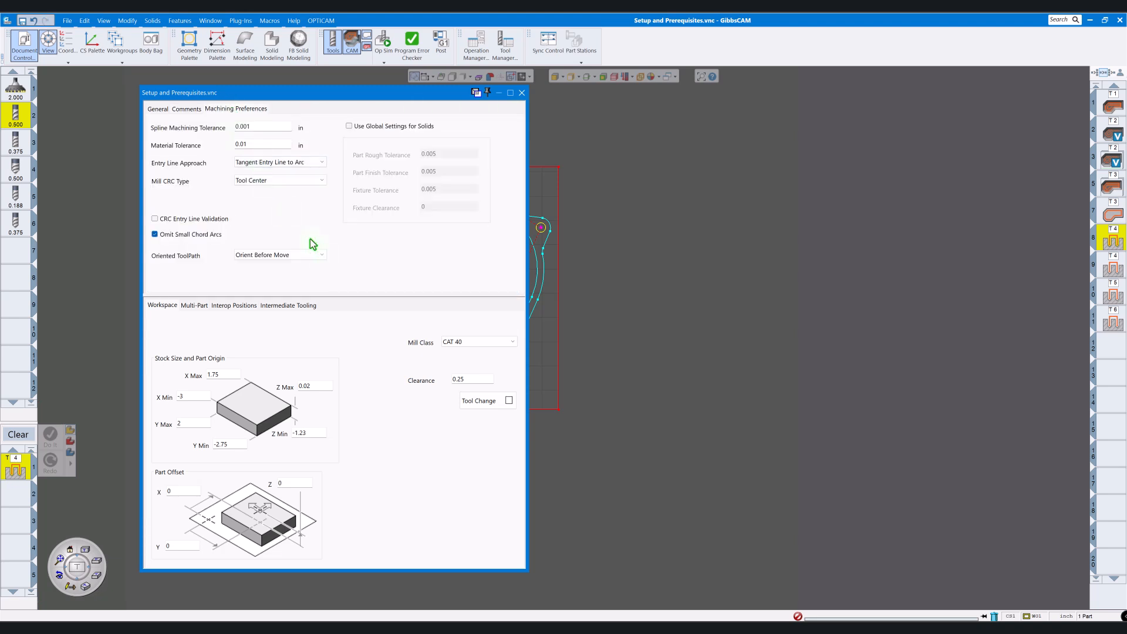
drag(258, 128, 210, 128)
click(521, 93)
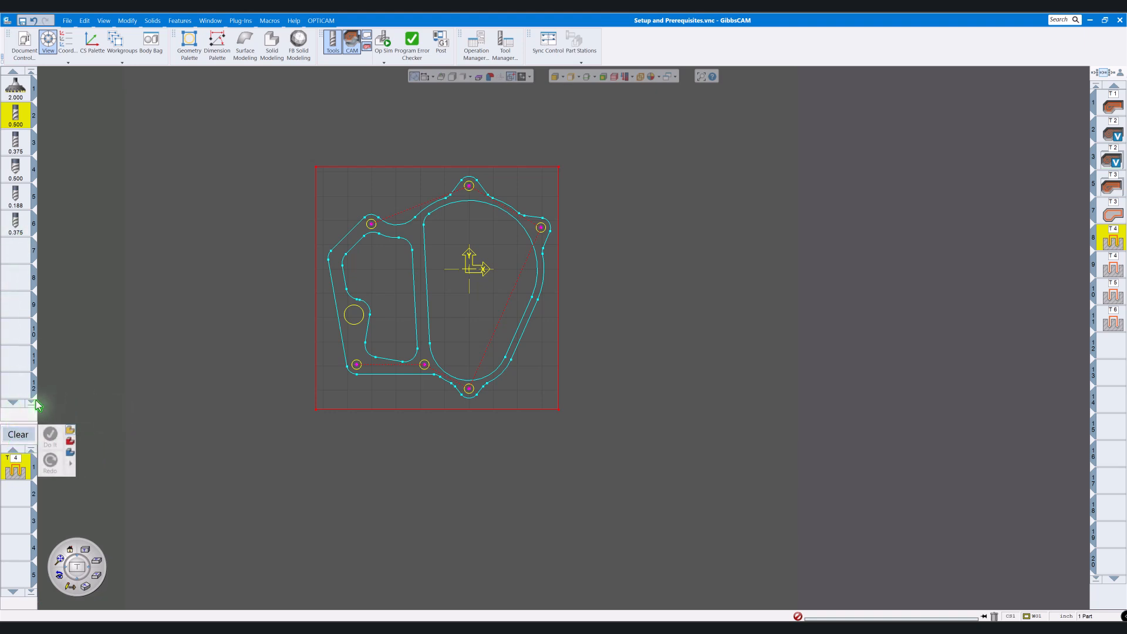
- Try small icons for the tool list and switch back to large icons
right_click(13, 392)
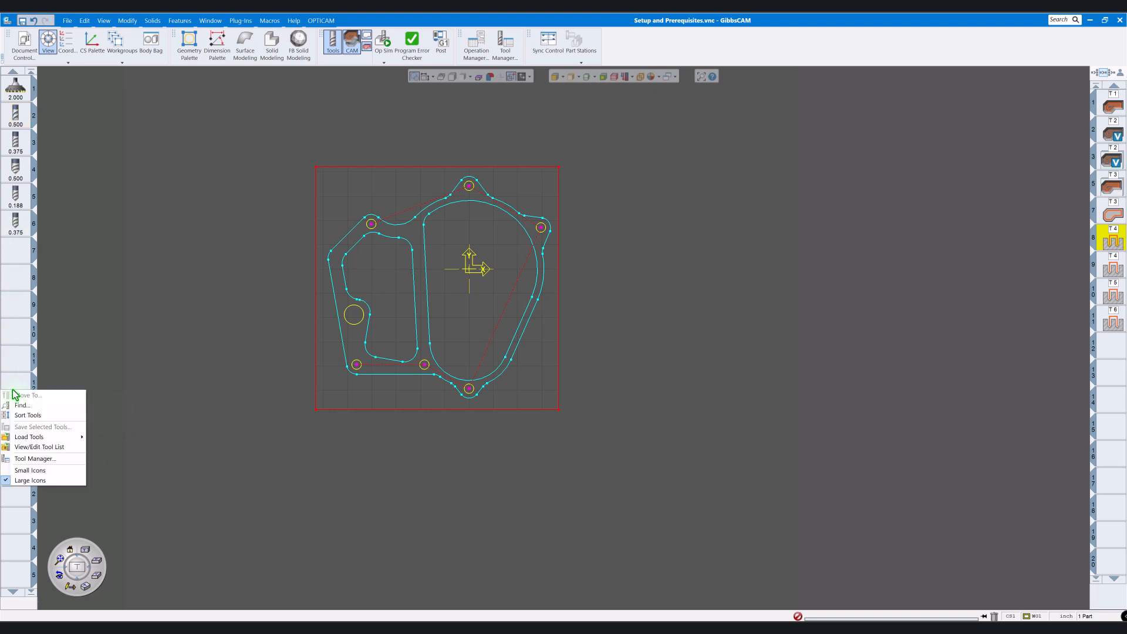
click(28, 472)
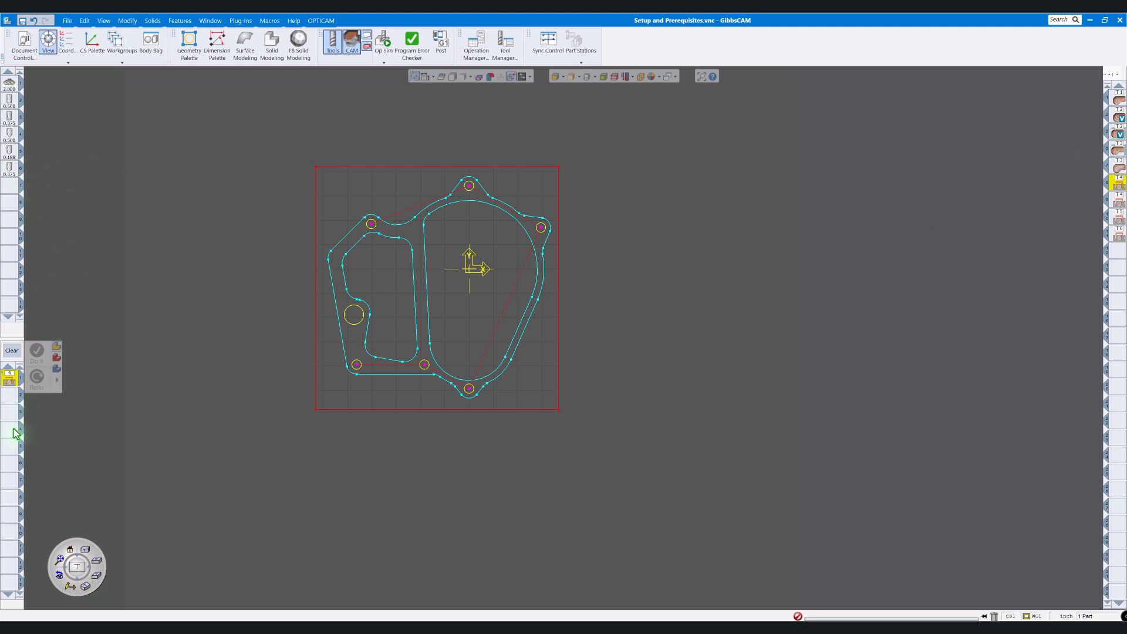
right_click(10, 207)
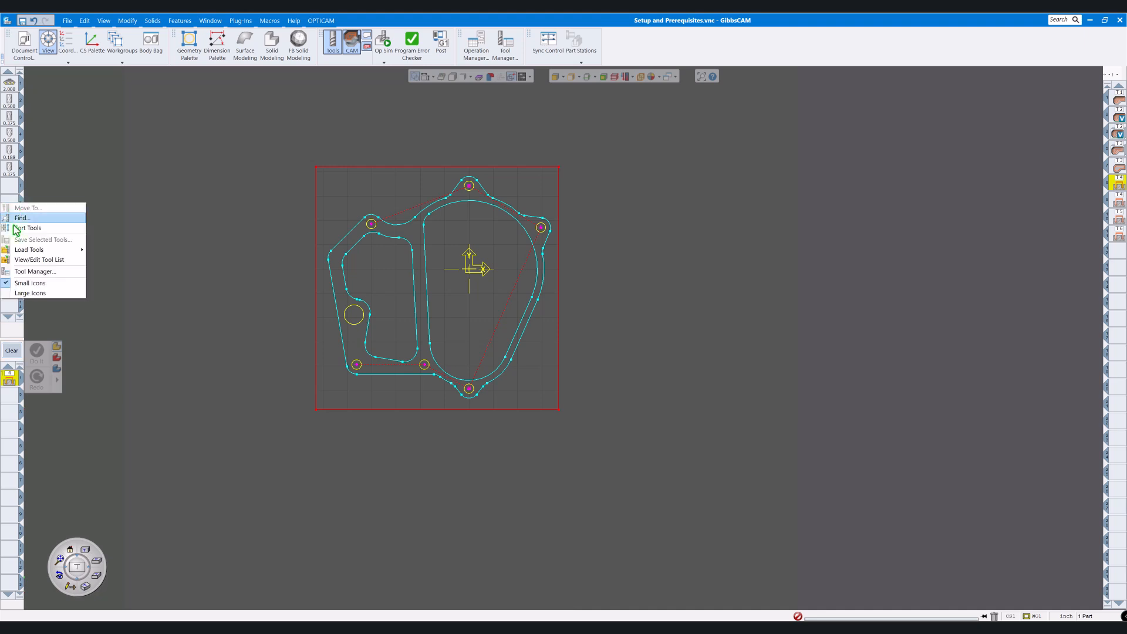
click(41, 293)
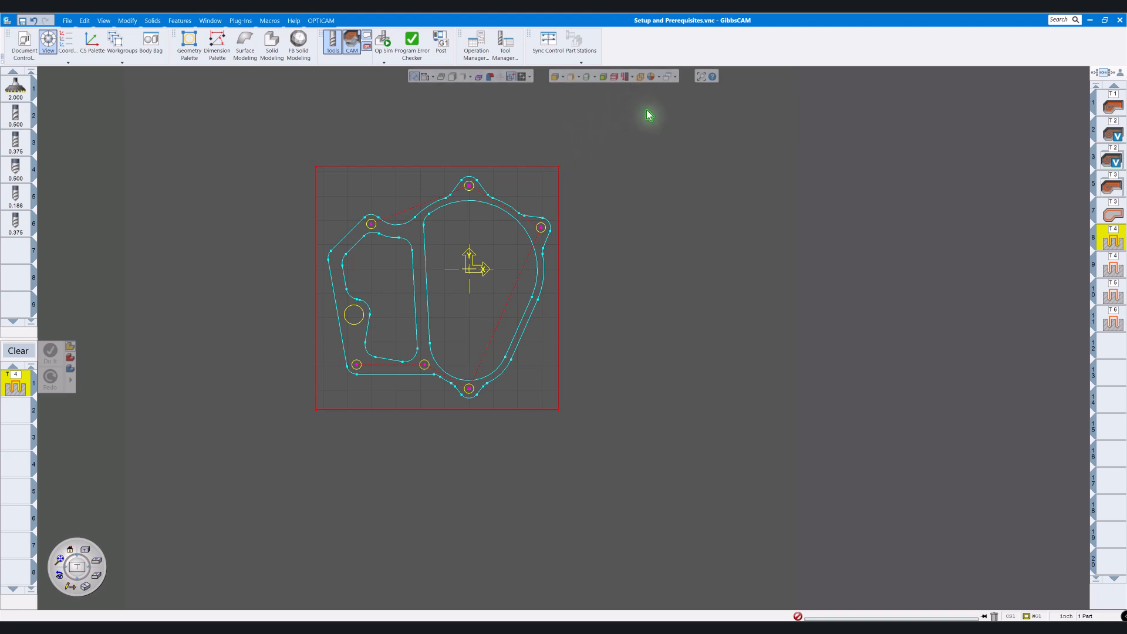
- Set the toolpath color mode to Op TP Mode and open Op Sim with the whole stock in isometric view
click(631, 76)
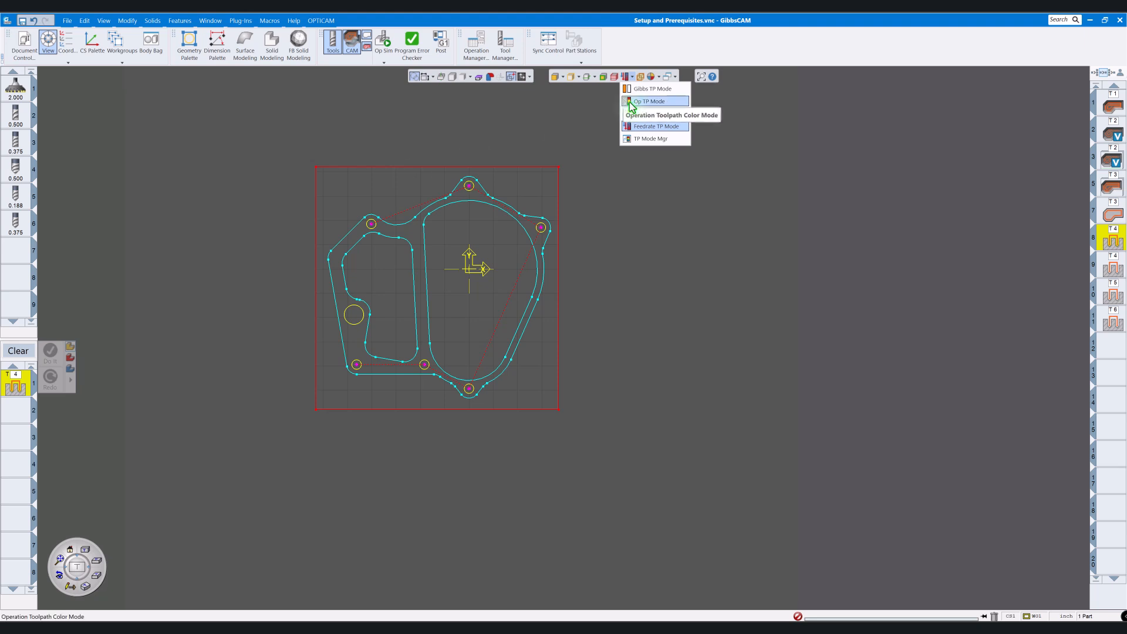
click(645, 104)
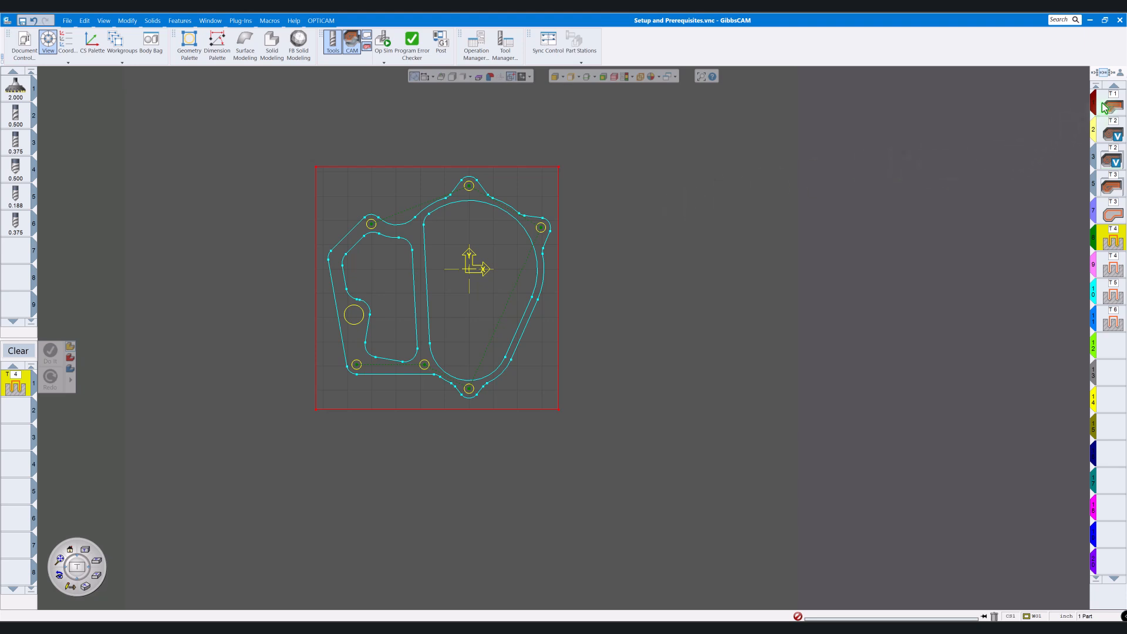
click(385, 47)
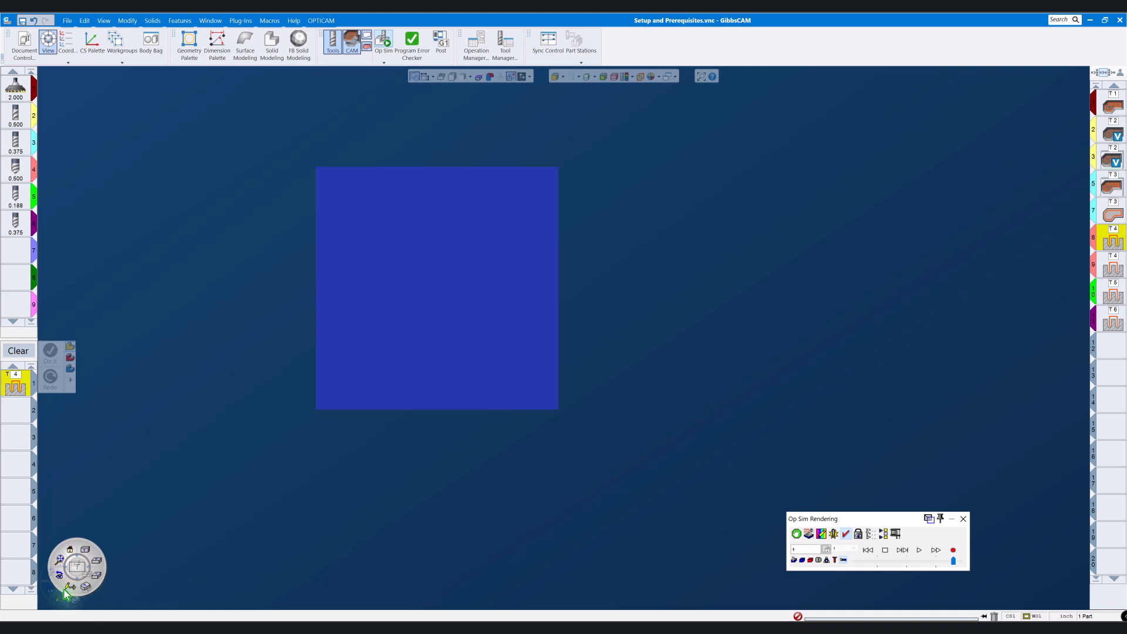
click(86, 587)
click(57, 561)
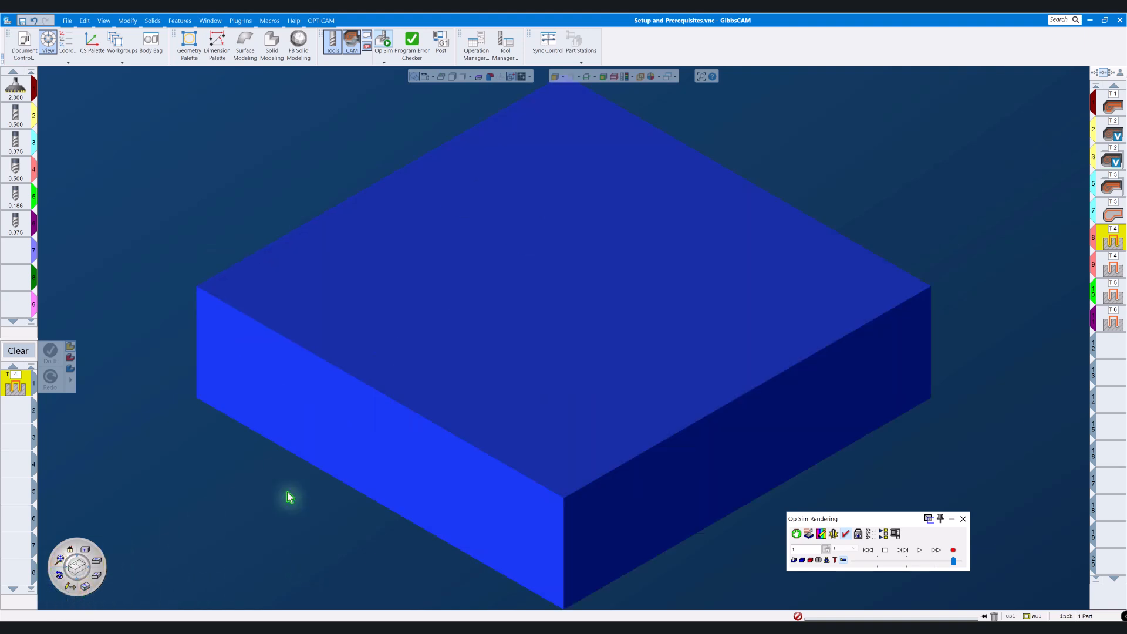
scroll(509, 401, down, 7)
- Play the machining simulation while adjusting its speed, and move the Op Sim Rendering window clear of the part
click(911, 561)
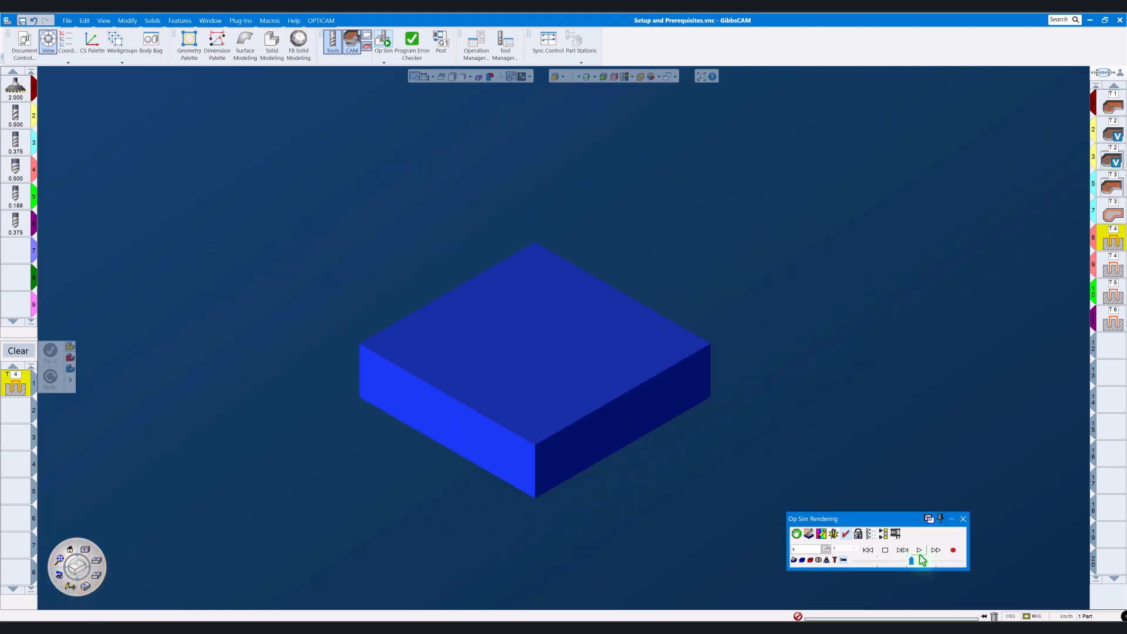
click(919, 551)
drag(910, 562, 922, 561)
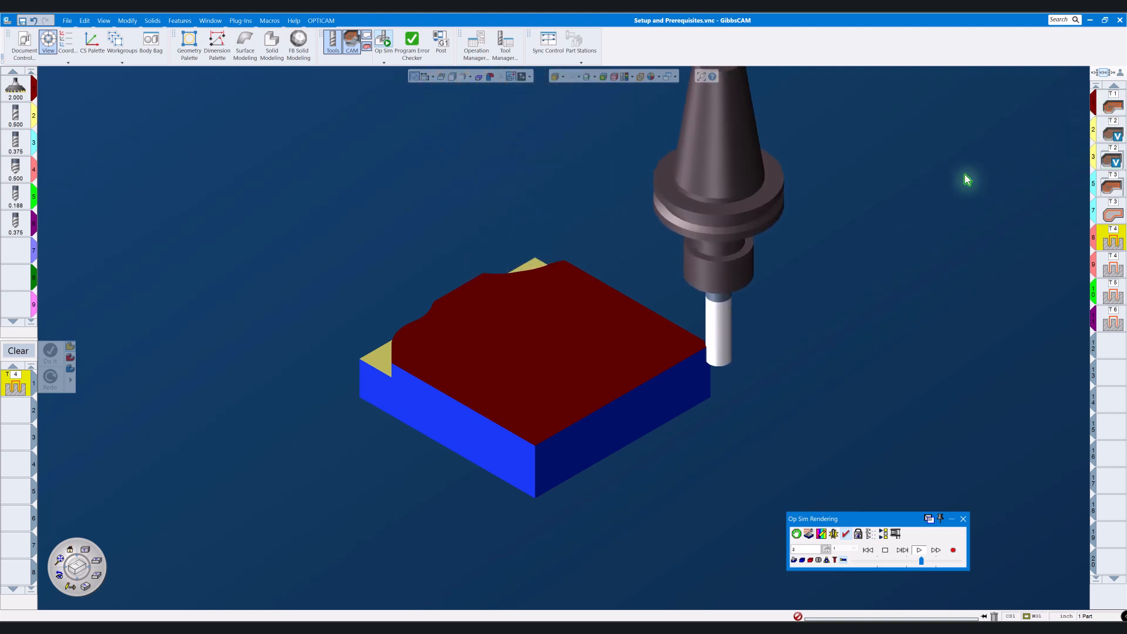
drag(874, 518, 900, 297)
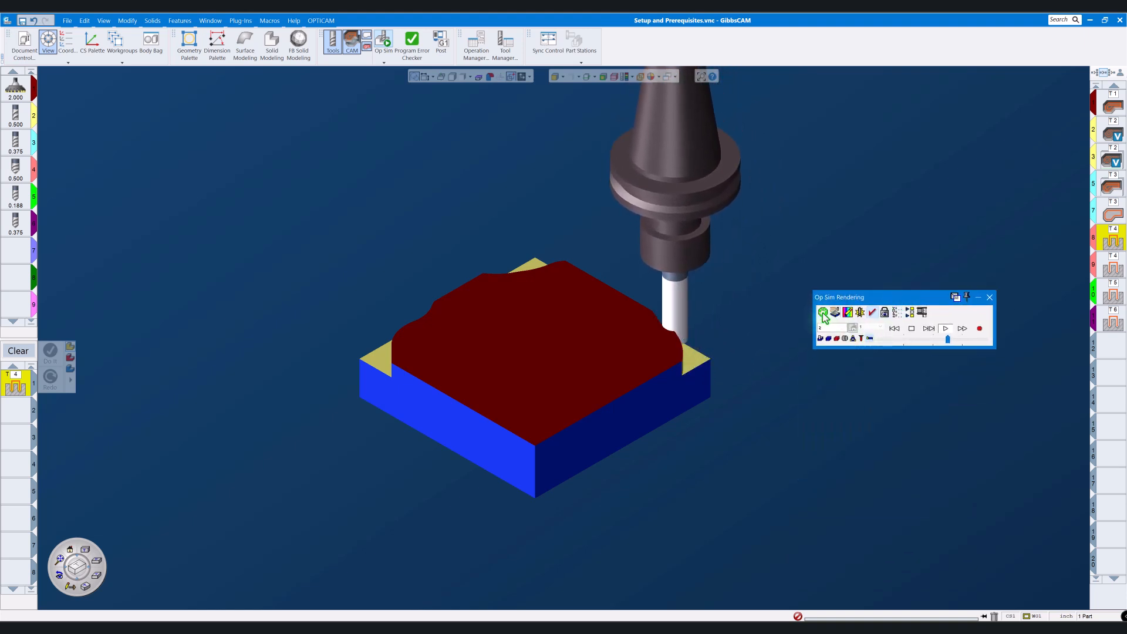
drag(862, 301, 846, 279)
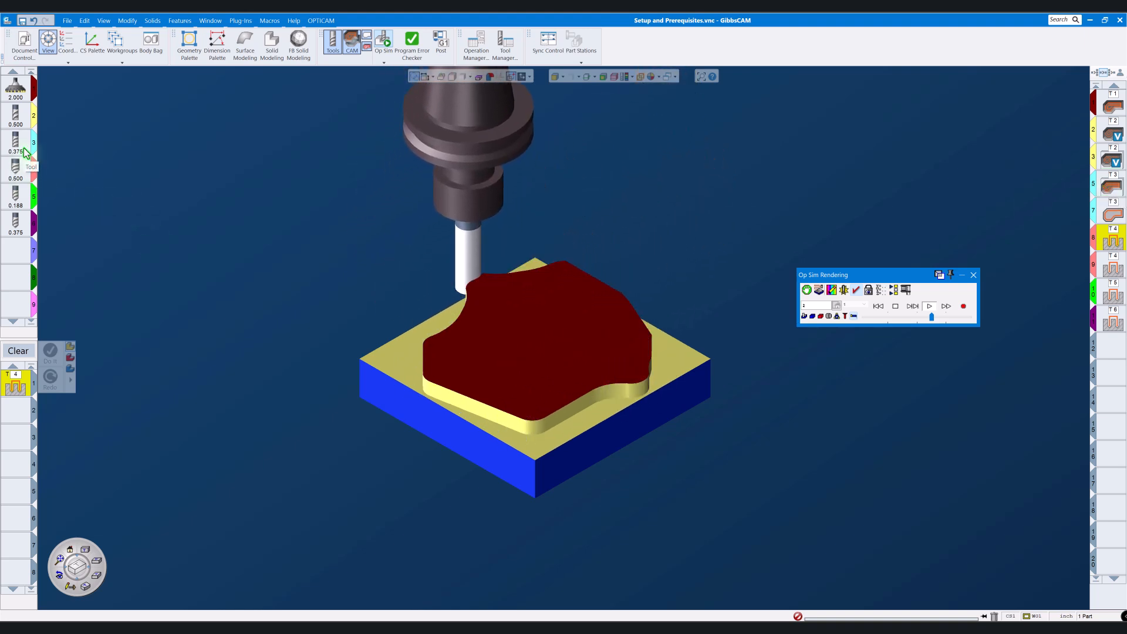
click(956, 319)
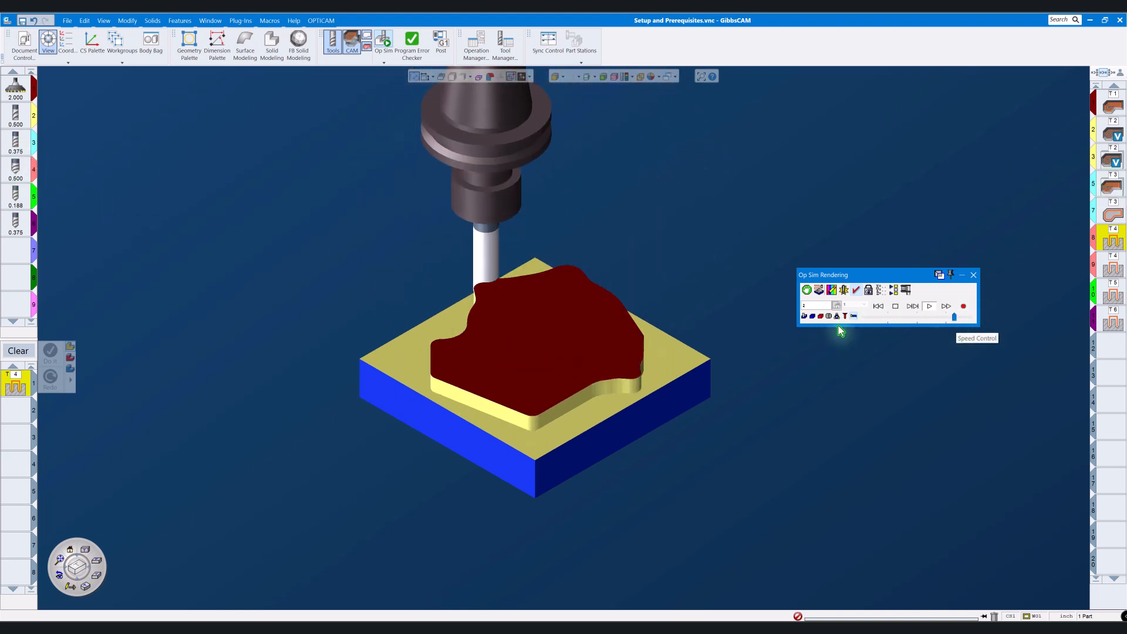
- Change the simulation coloring to Op TP Mode and replay the machining at a higher speed to the end
click(633, 77)
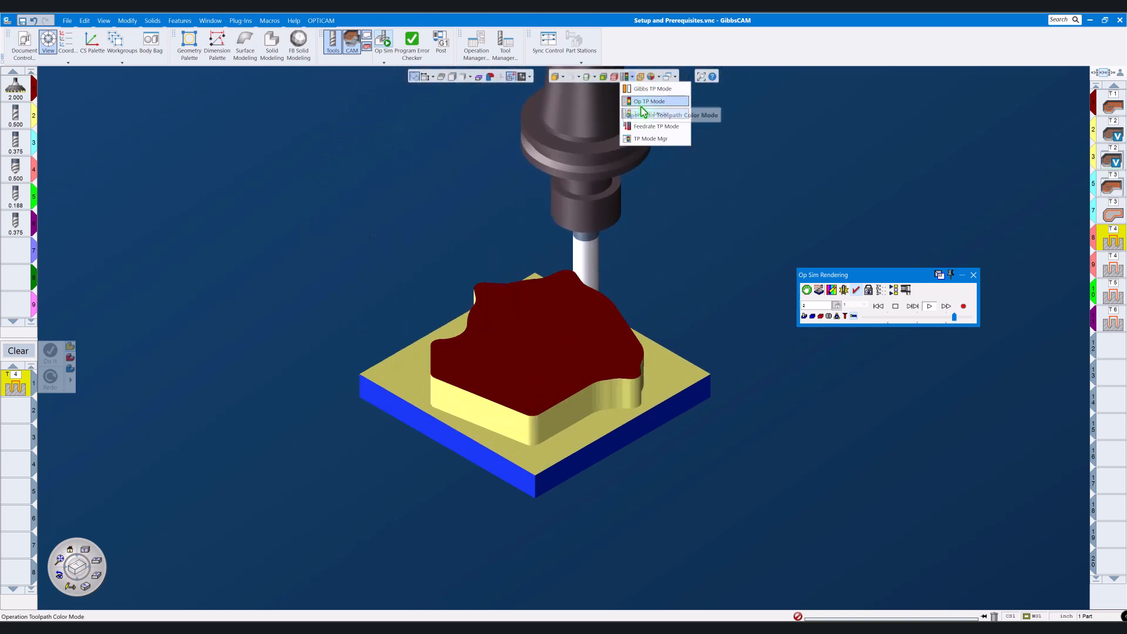
click(644, 103)
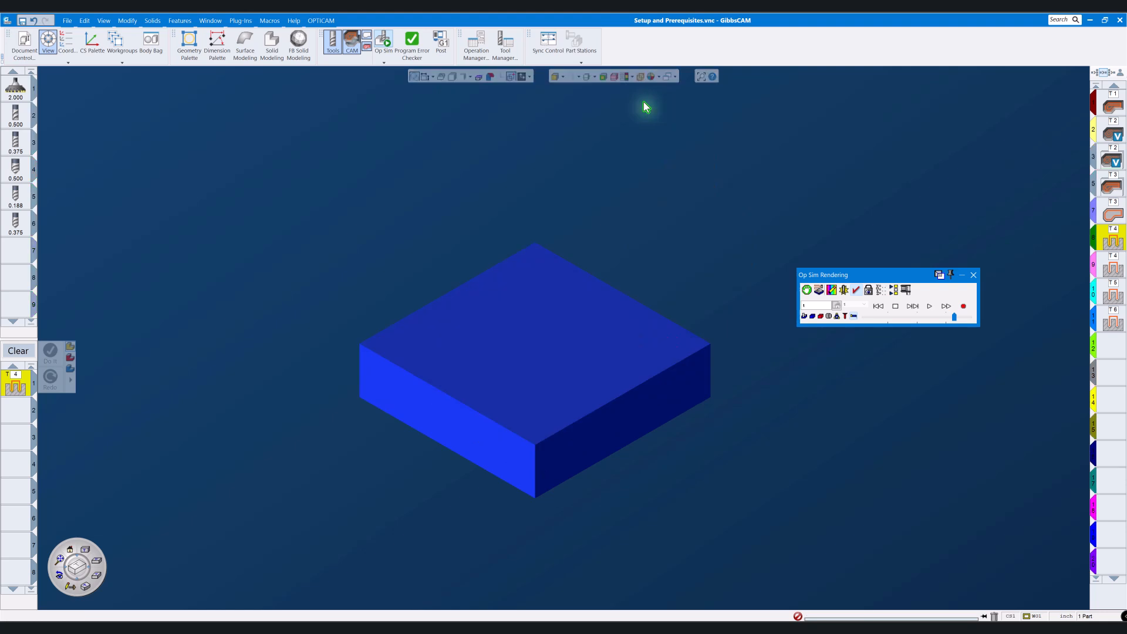
click(930, 306)
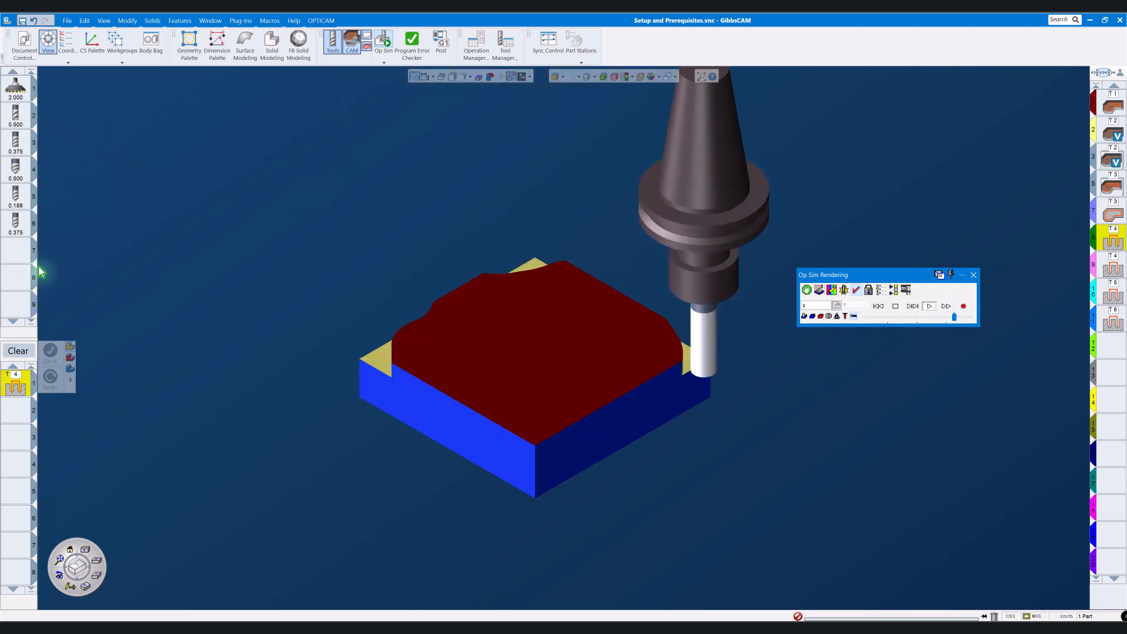
click(967, 319)
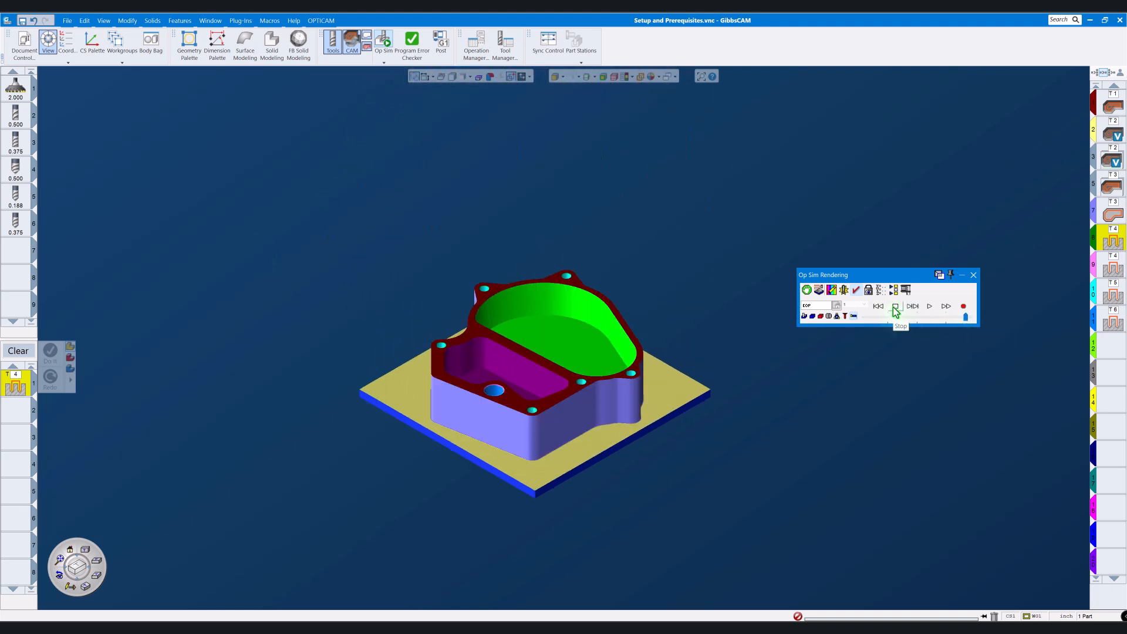
- Examine the operation-colored surfaces of the machined part from several angles and close Op Sim
scroll(569, 245, down, 3)
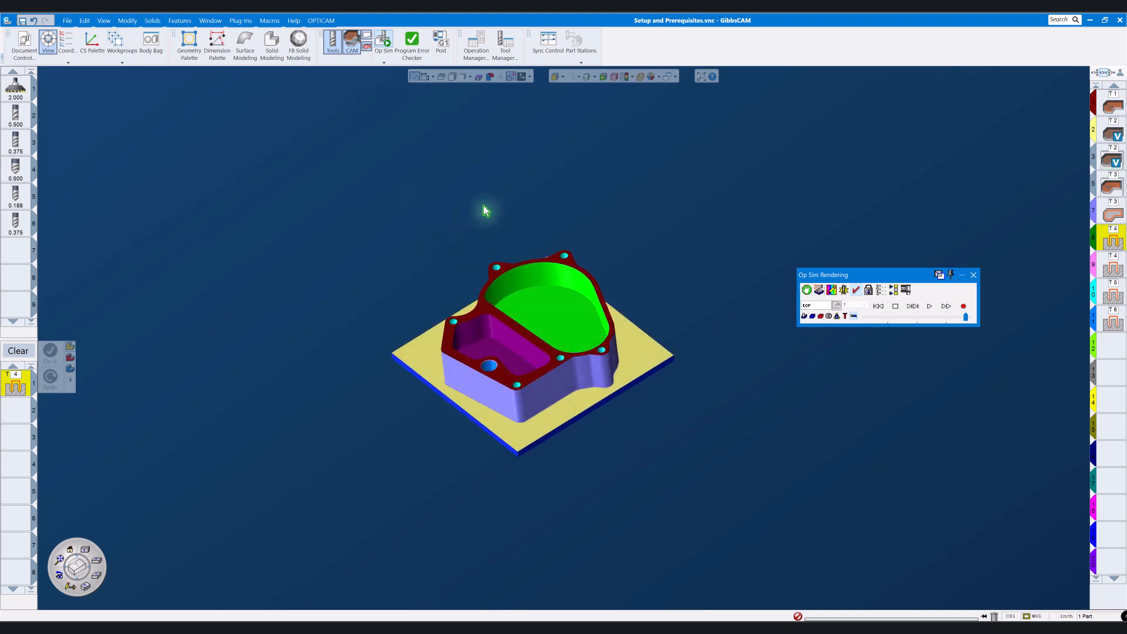
scroll(509, 181, up, 5)
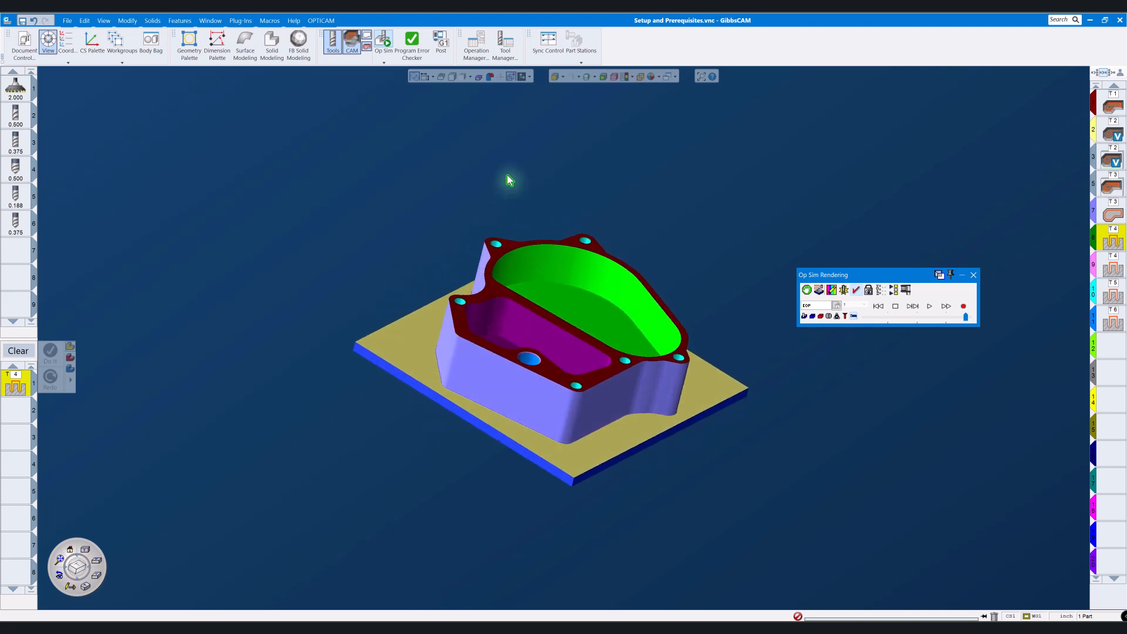
middle_drag(509, 180, 507, 173)
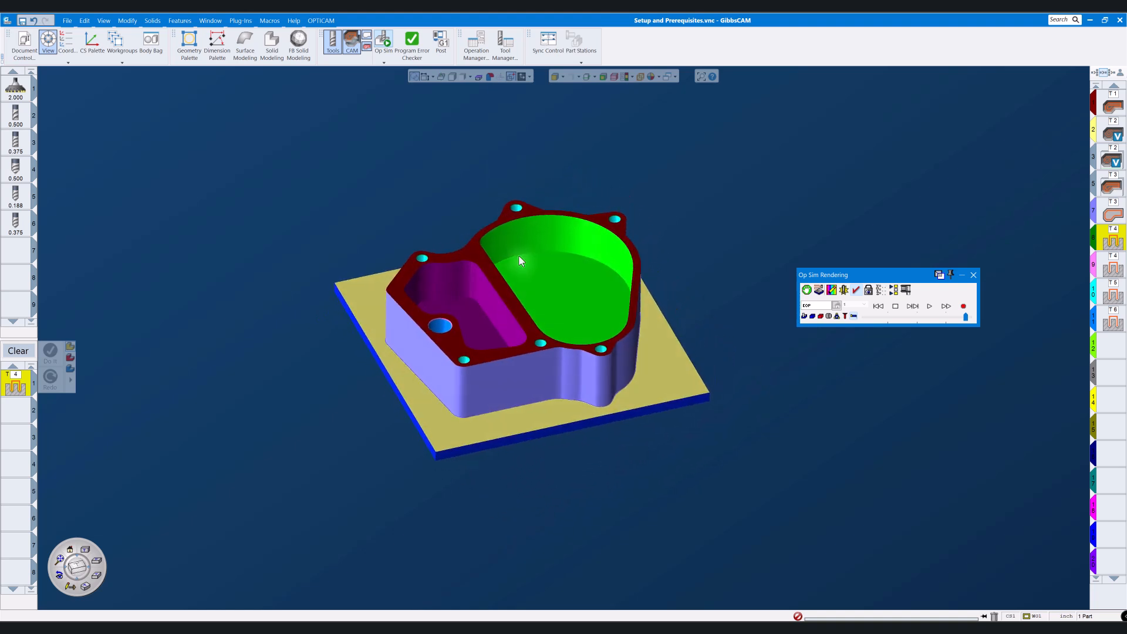
click(974, 276)
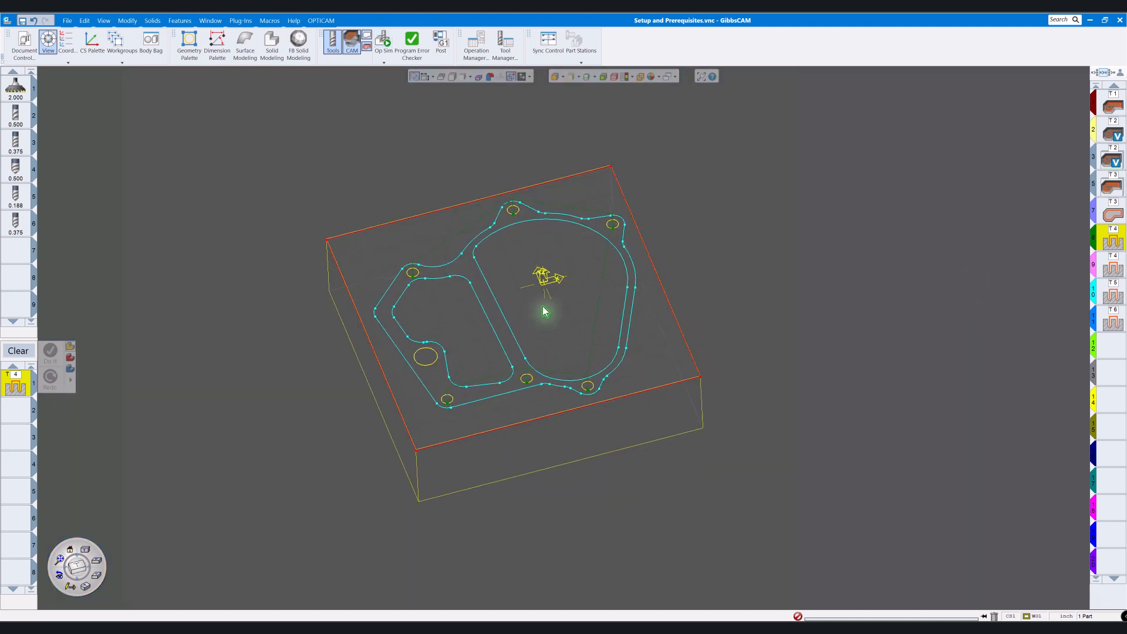